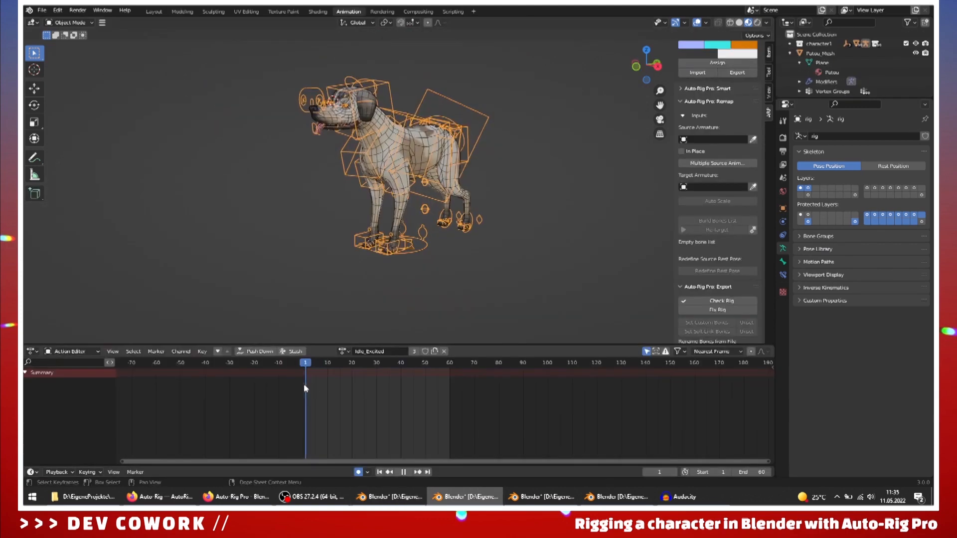
# Step: Play and scrub the dog's Idle_Excited animation, and view the rigged dog from the side
pyautogui.moveTo(428, 379); pyautogui.dragTo(310, 383)
pyautogui.press('space')
pyautogui.moveTo(409, 165); pyautogui.dragTo(448, 172, button='middle')
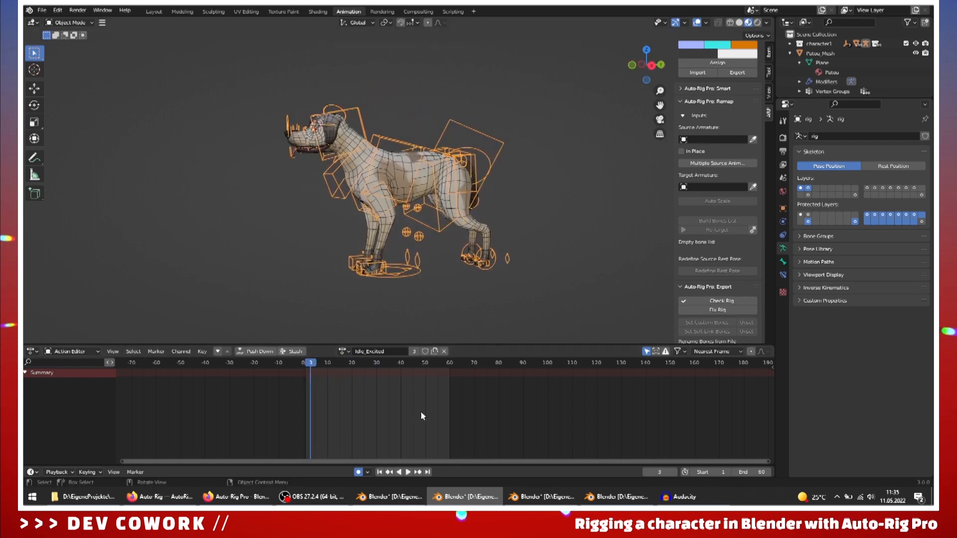
# Step: Switch to the rigged human character's Blender file, preview its Idle animation, and show the overlays to examine the rig controls
pyautogui.click(529, 495)
pyautogui.moveTo(416, 213); pyautogui.dragTo(370, 233, button='middle')
pyautogui.scroll(-3, 409, 253)
pyautogui.keyDown('shift'); pyautogui.moveTo(475, 307); pyautogui.dragTo(403, 284, button='middle'); pyautogui.keyUp('shift')
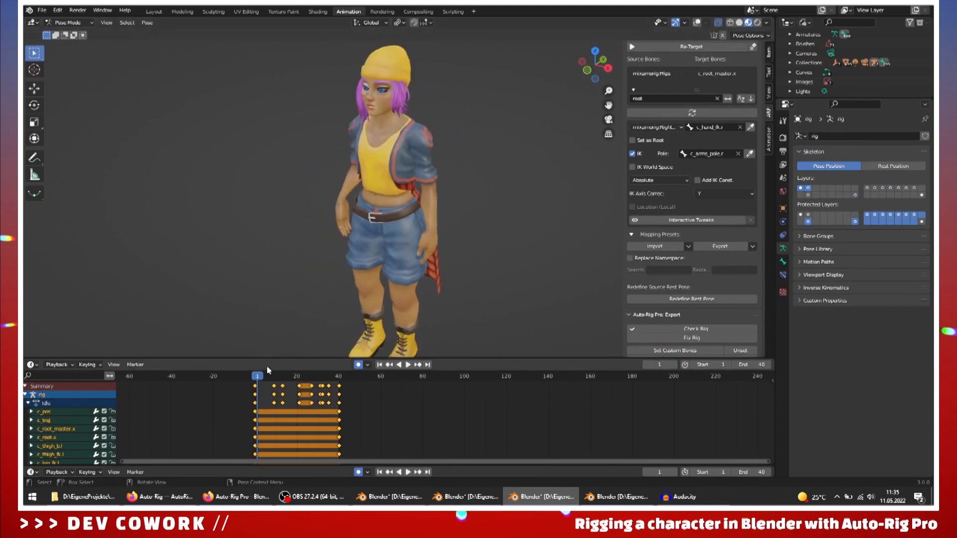
pyautogui.press('space')
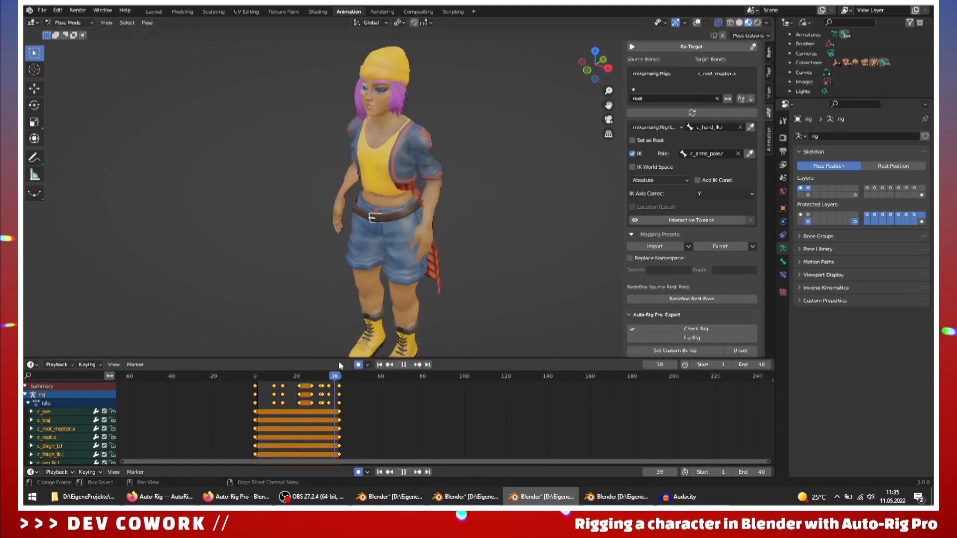
pyautogui.press('space')
pyautogui.click(698, 22)
pyautogui.moveTo(574, 109); pyautogui.dragTo(430, 185, button='middle')
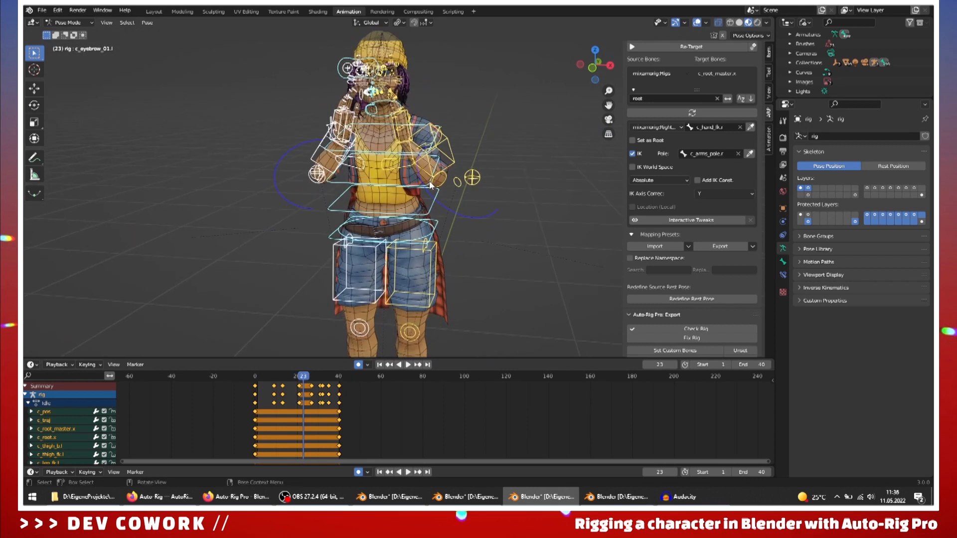
# Step: Switch to the rigged troll's Blender file and examine its rig
pyautogui.click(448, 497)
pyautogui.click(416, 496)
pyautogui.moveTo(454, 306); pyautogui.dragTo(301, 366, button='middle')
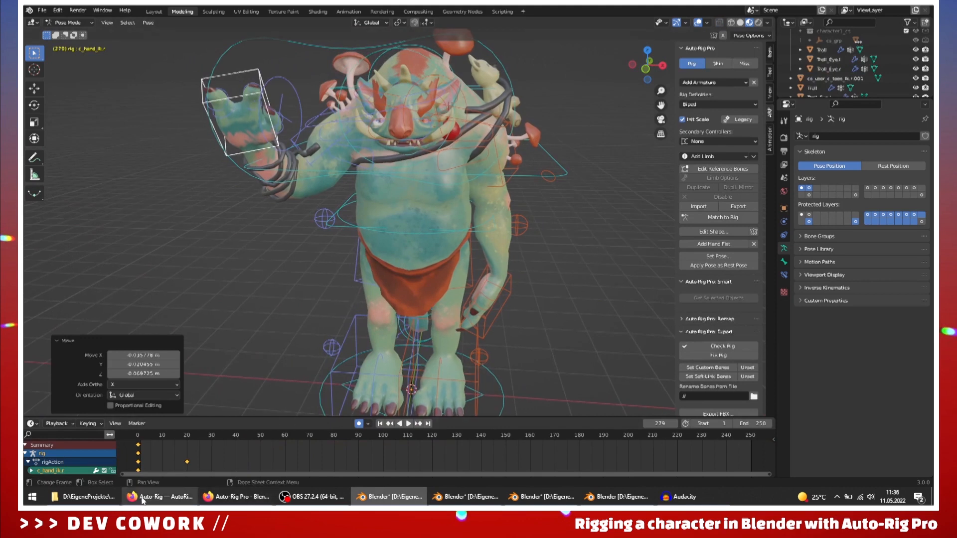
# Step: Switch to Firefox and read the Auto-Rig Pro product page on Blender Market, including its versions and description
pyautogui.click(236, 497)
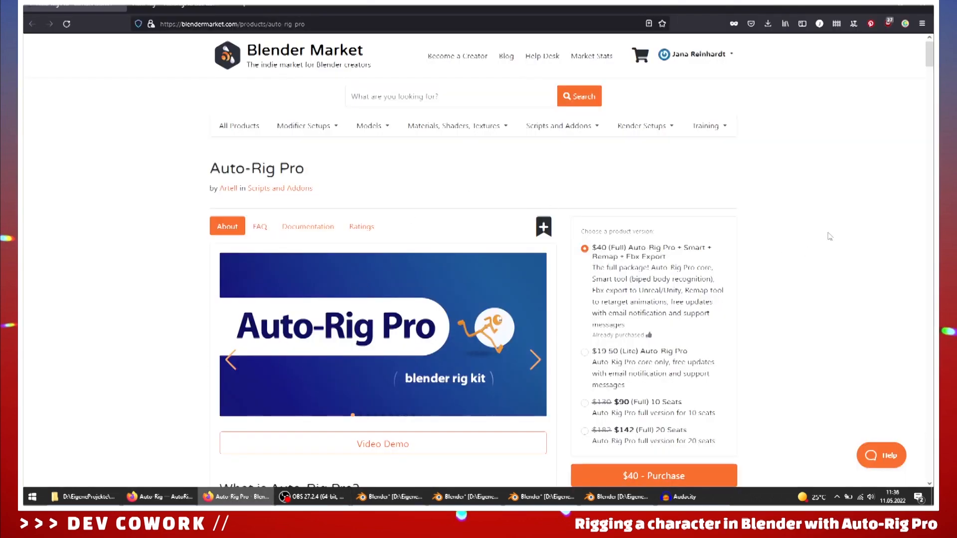
pyautogui.scroll(-2, 830, 236)
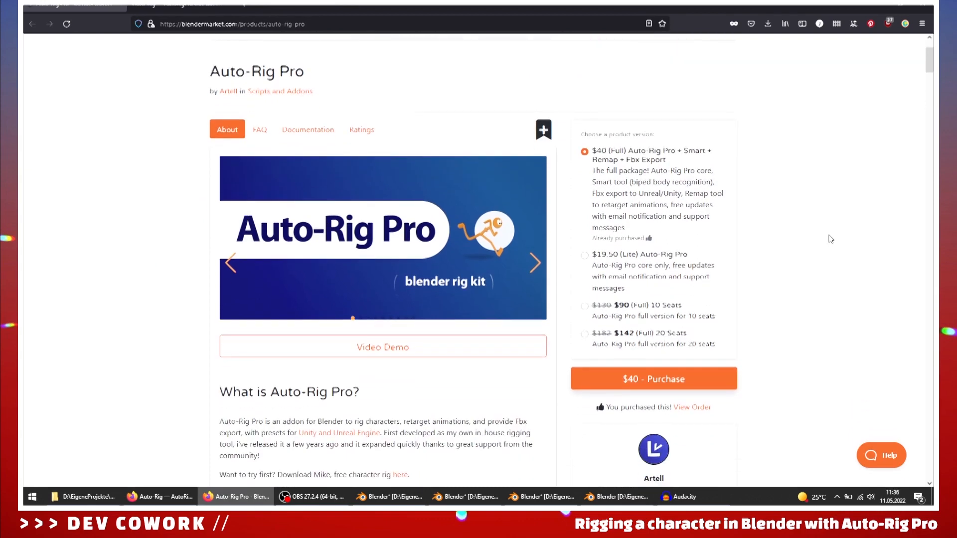
pyautogui.scroll(-1, 830, 239)
pyautogui.scroll(2, 830, 238)
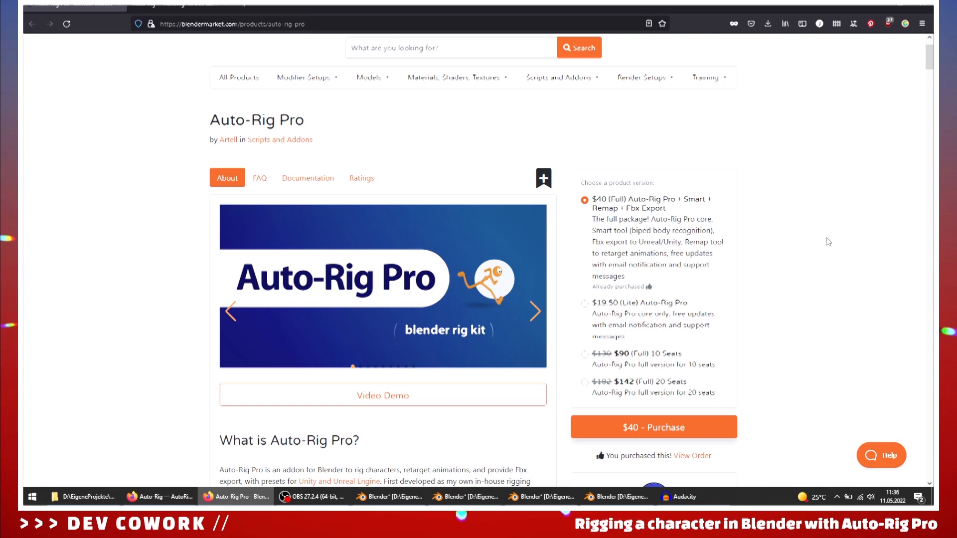
pyautogui.scroll(-8, 828, 241)
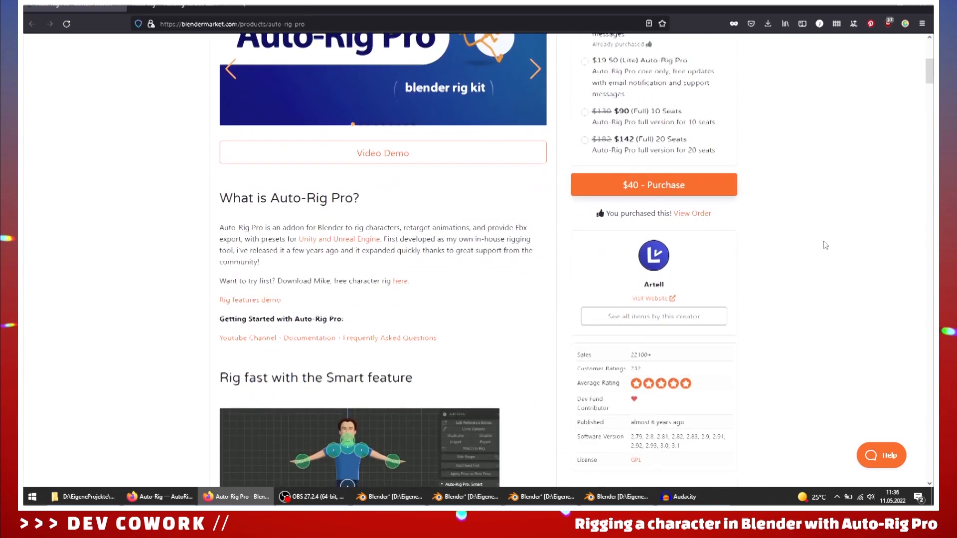
pyautogui.scroll(9, 825, 245)
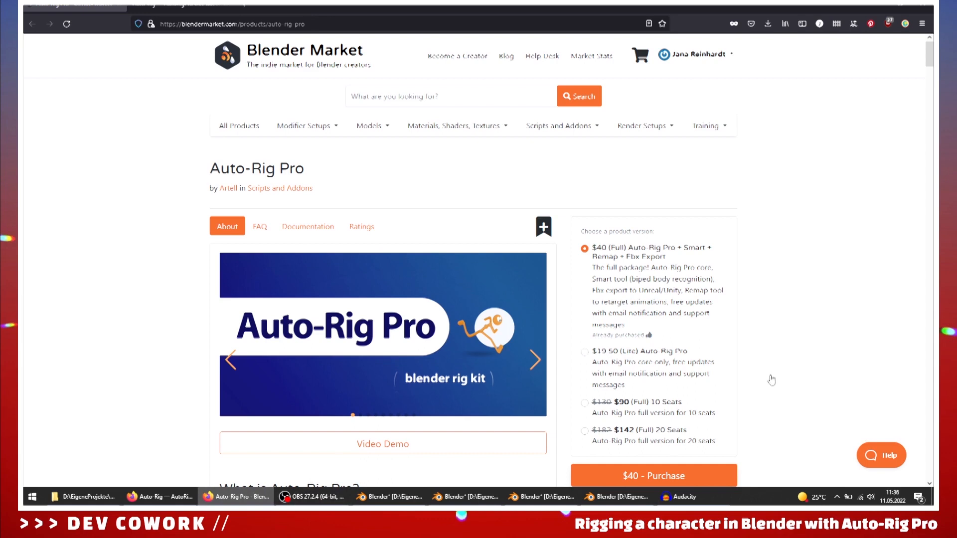
pyautogui.scroll(-3, 812, 338)
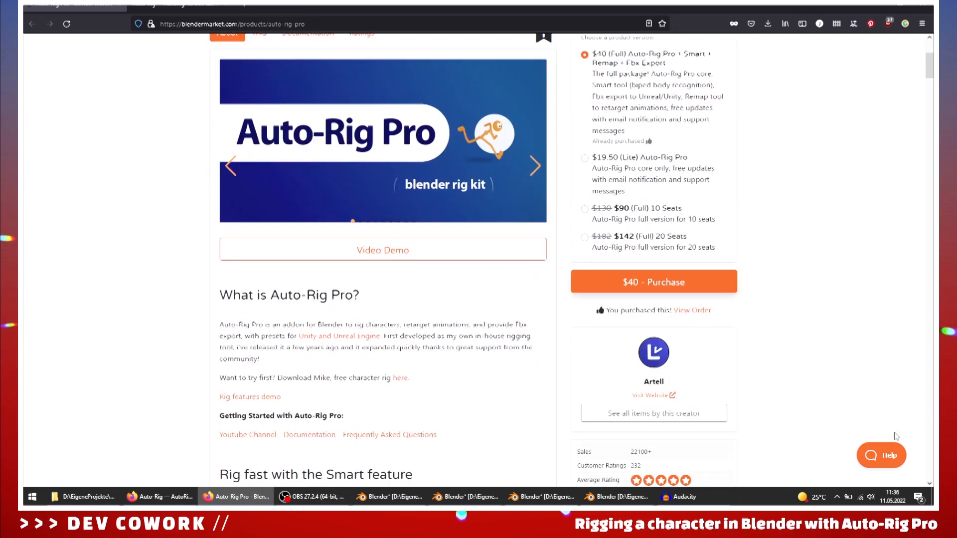
# Step: Open the Auto-Rig Pro documentation and skim the armature, Smart, body, fingers and facial setup sections
pyautogui.click(199, 6)
pyautogui.scroll(-10, 555, 314)
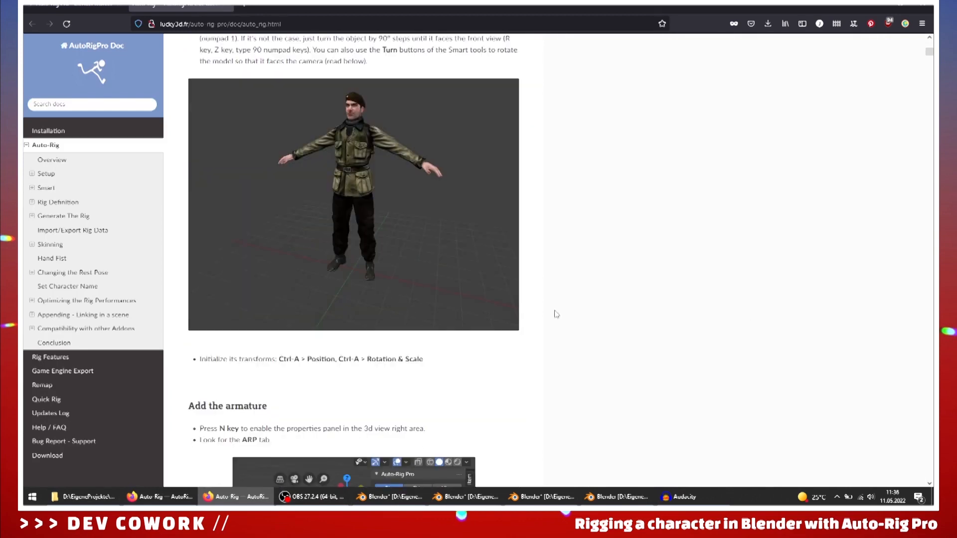
pyautogui.scroll(-10, 556, 314)
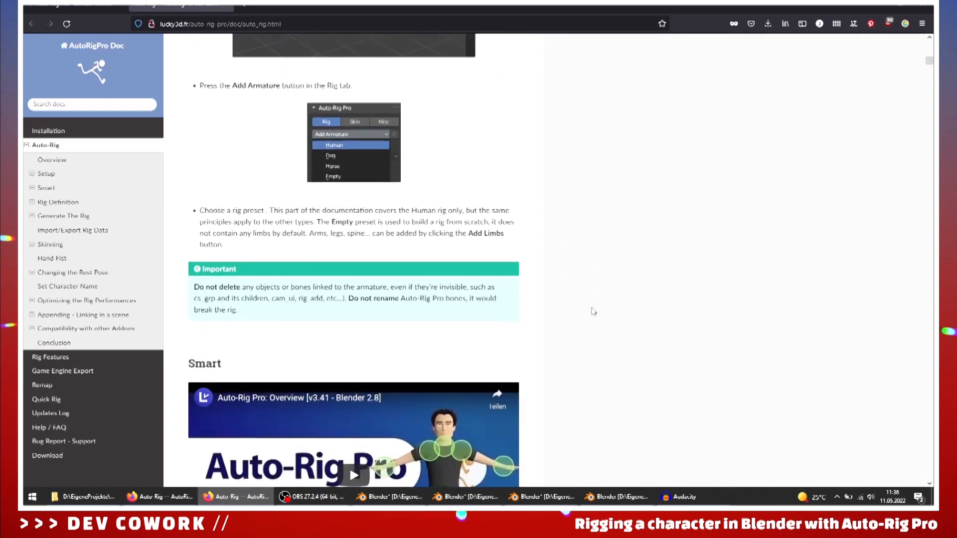
pyautogui.scroll(-10, 594, 312)
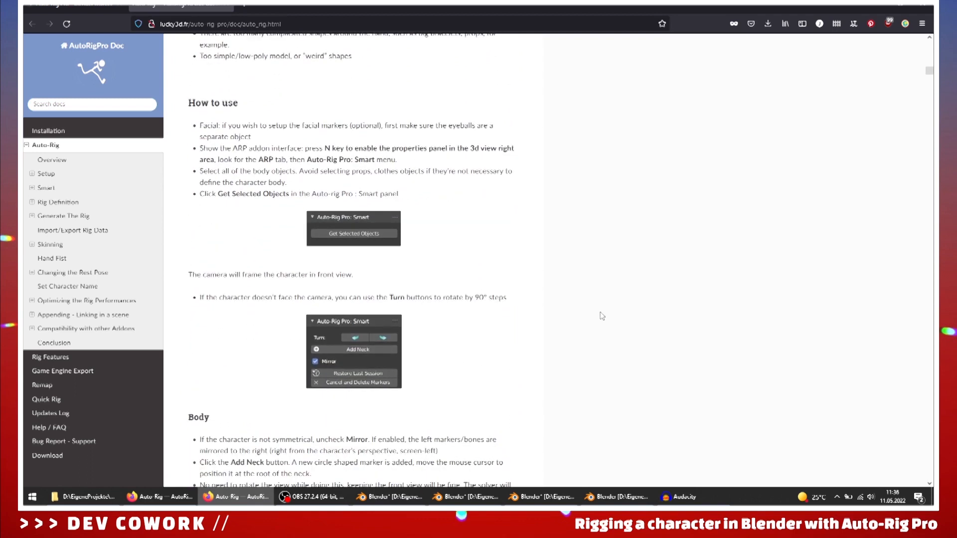
pyautogui.scroll(-5, 602, 316)
pyautogui.scroll(-10, 572, 365)
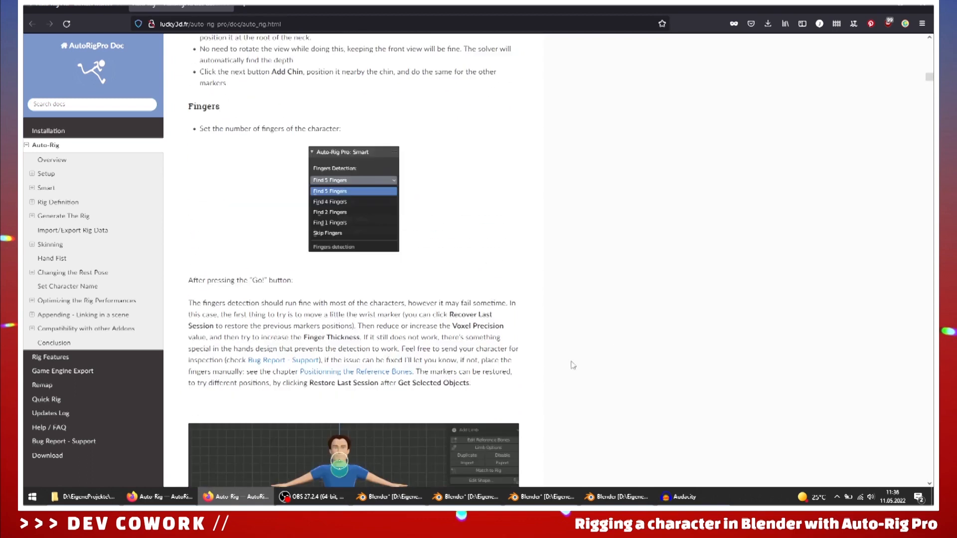
pyautogui.scroll(-8, 453, 480)
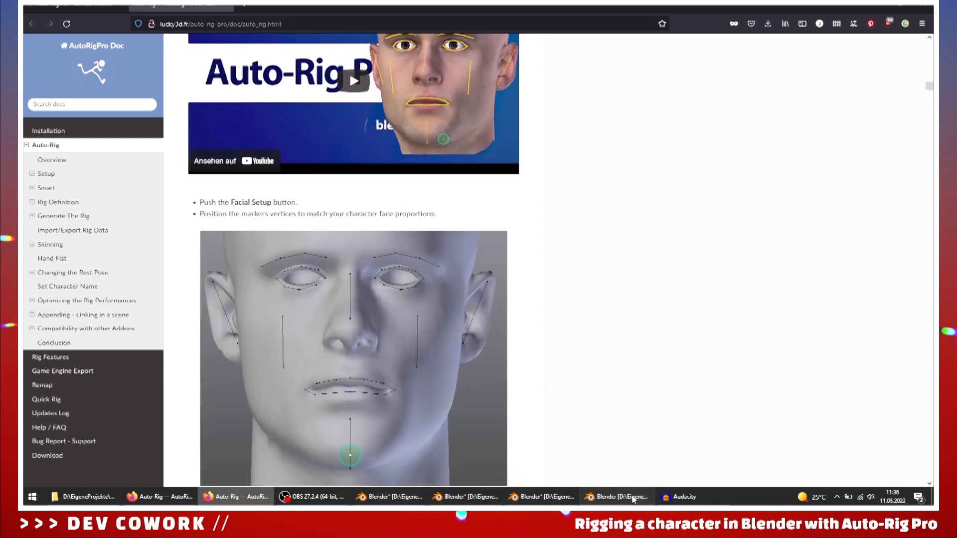
# Step: Switch to the Blender file with the unrigged troll and examine the whole model from the front and above
pyautogui.click(634, 500)
pyautogui.moveTo(471, 234); pyautogui.dragTo(483, 202, button='middle')
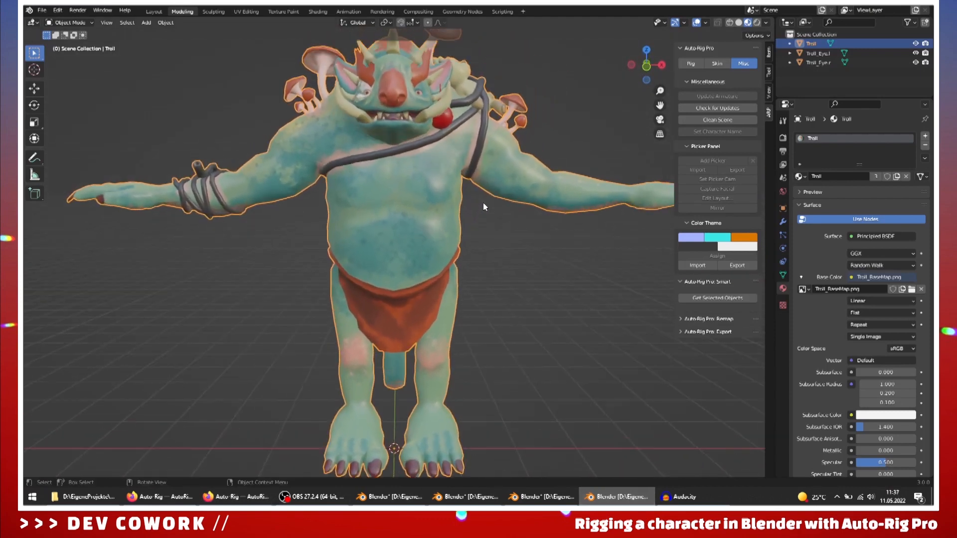
pyautogui.scroll(-3, 483, 203)
pyautogui.moveTo(462, 282); pyautogui.dragTo(417, 345, button='middle')
pyautogui.scroll(-3, 466, 285)
pyautogui.scroll(2, 382, 270)
pyautogui.moveTo(381, 269); pyautogui.dragTo(358, 254, button='middle')
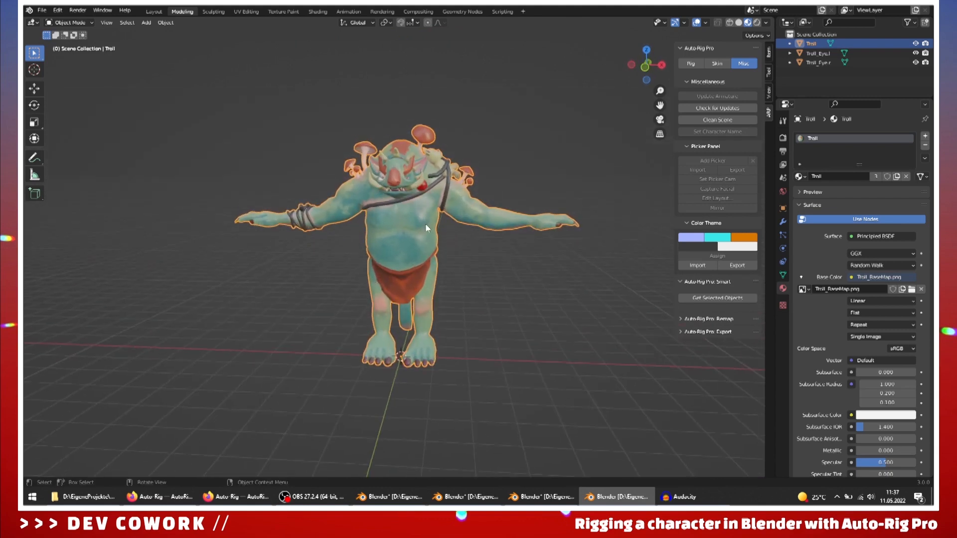
# Step: Compare the troll's size with a temporary 2 m cube raised about 1 m, and delete the cube
pyautogui.click(149, 22)
pyautogui.moveTo(165, 30)
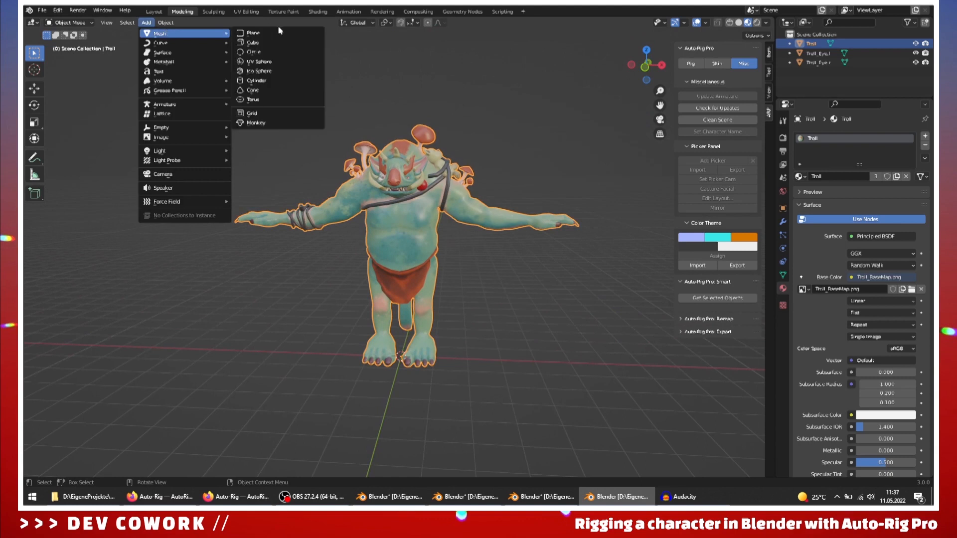
pyautogui.click(253, 43)
pyautogui.moveTo(447, 309); pyautogui.dragTo(428, 339, button='middle')
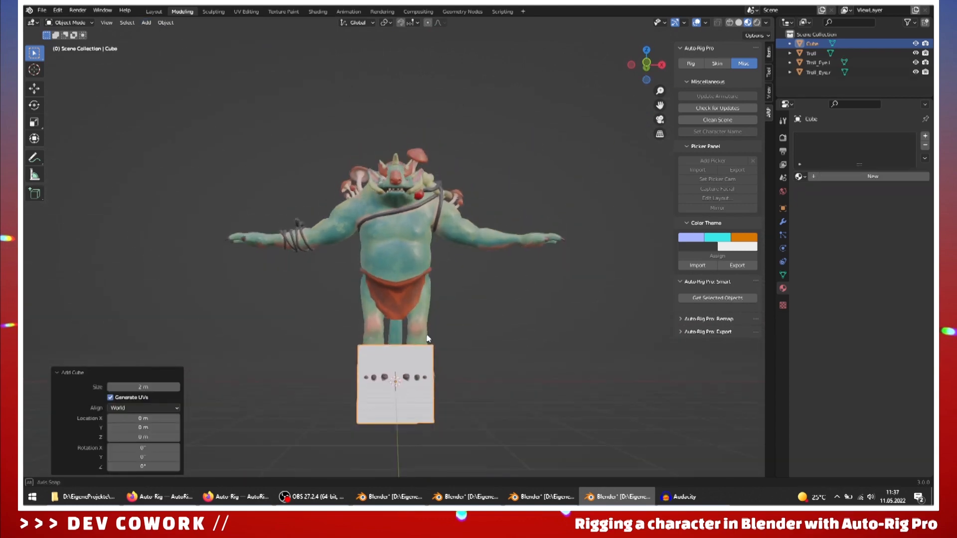
pyautogui.press('g')
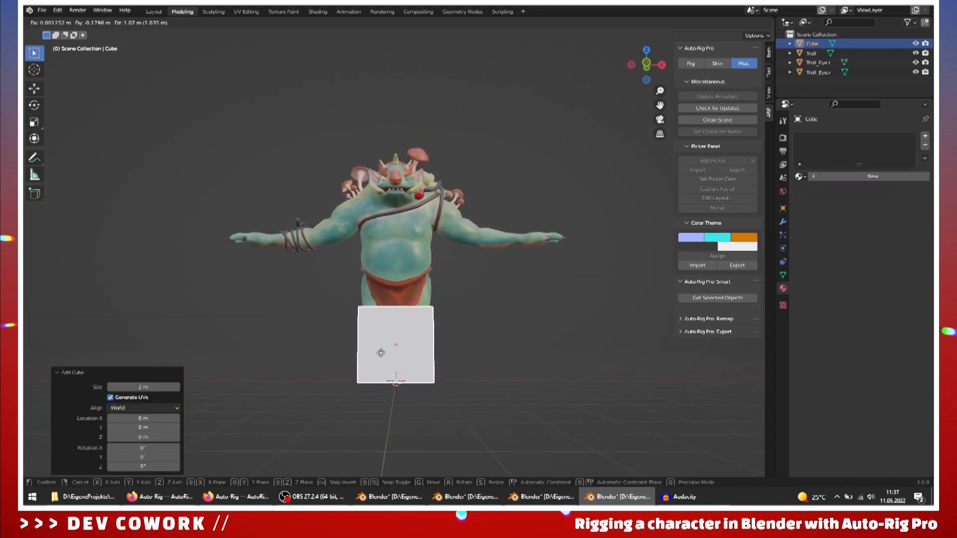
pyautogui.click(381, 353)
pyautogui.moveTo(449, 376)
pyautogui.mouseDown(button='middle')
pyautogui.moveTo(412, 394)
pyautogui.moveTo(454, 389)
pyautogui.mouseUp(button='middle')
pyautogui.press('Delete')
pyautogui.moveTo(408, 339); pyautogui.dragTo(388, 241, button='middle')
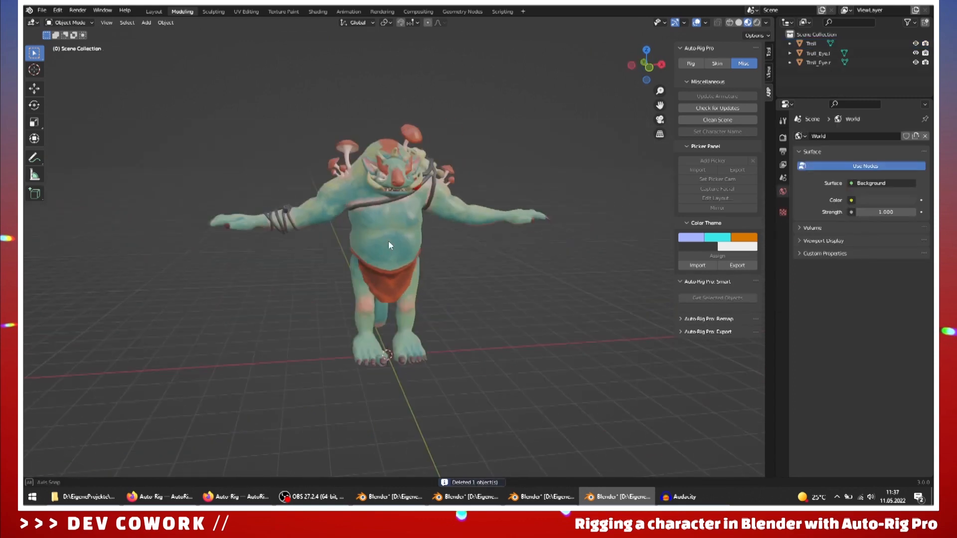
# Step: Select the Troll mesh and apply all its transforms
pyautogui.click(165, 22)
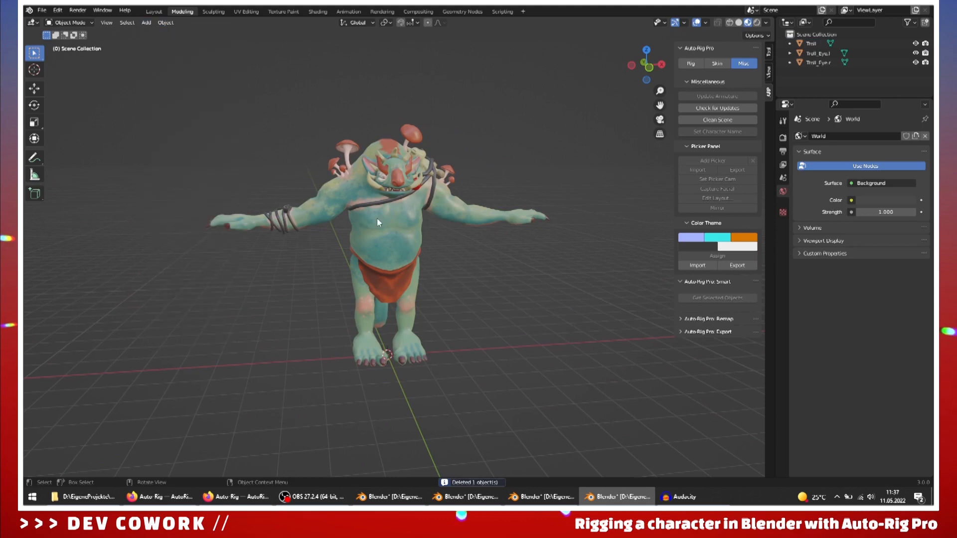
pyautogui.click(417, 206)
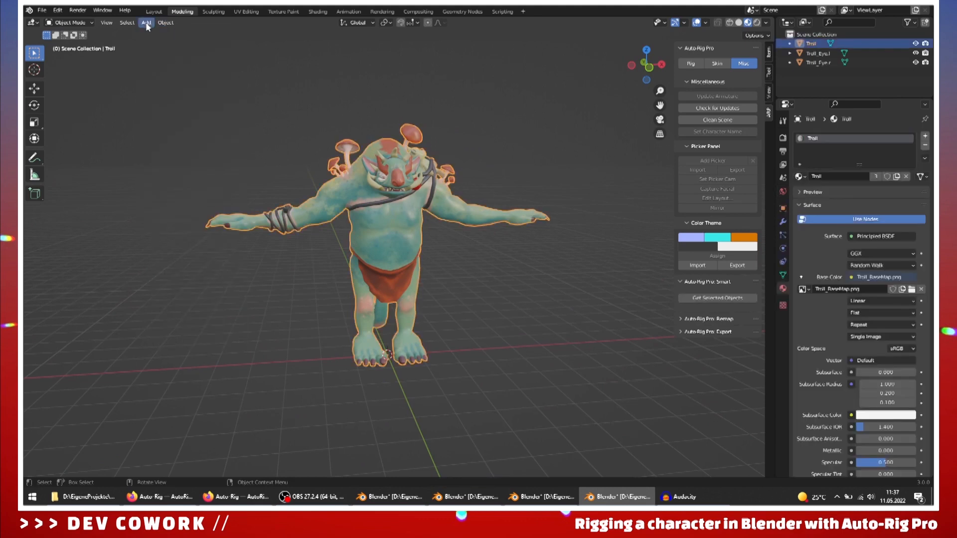
pyautogui.click(165, 24)
pyautogui.moveTo(177, 73)
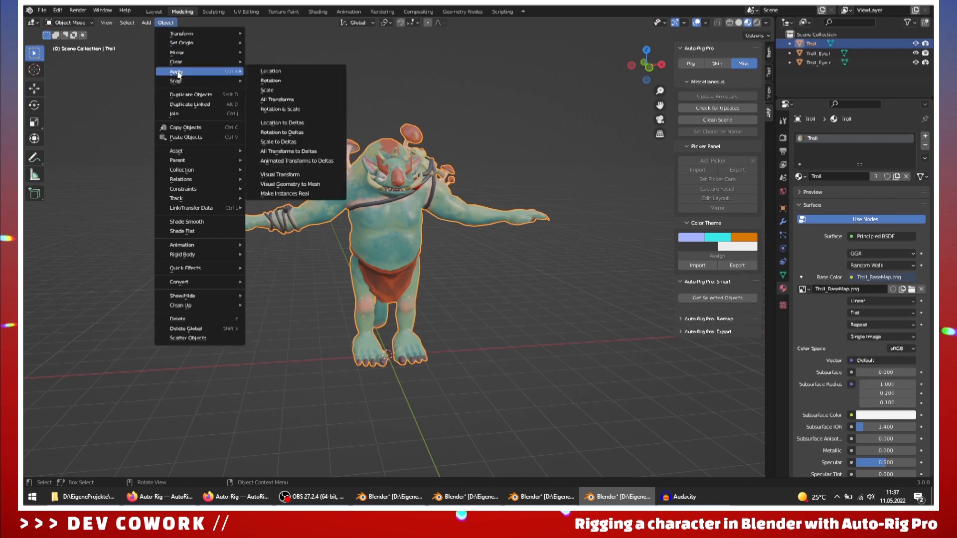
pyautogui.click(283, 102)
pyautogui.moveTo(521, 301); pyautogui.dragTo(462, 319, button='middle')
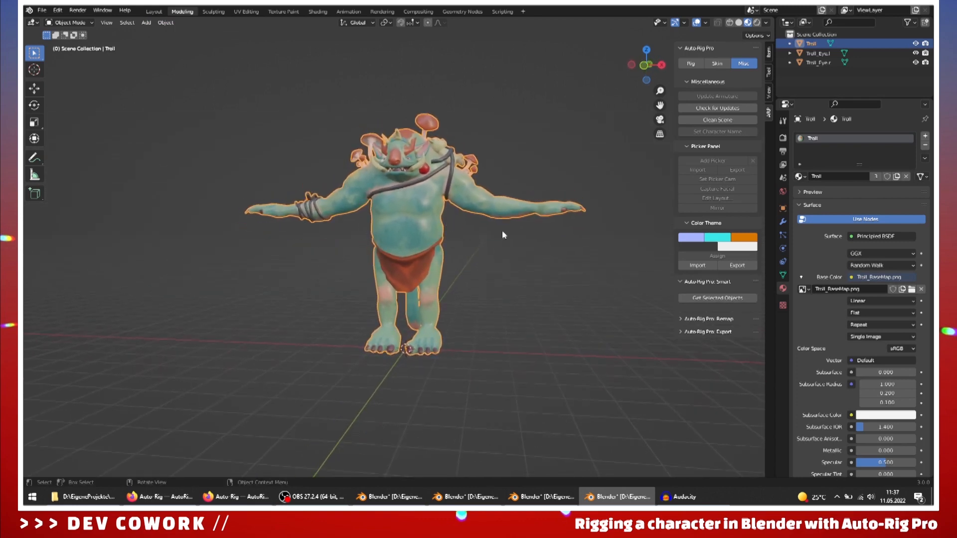
pyautogui.moveTo(274, 365); pyautogui.dragTo(428, 269, button='middle')
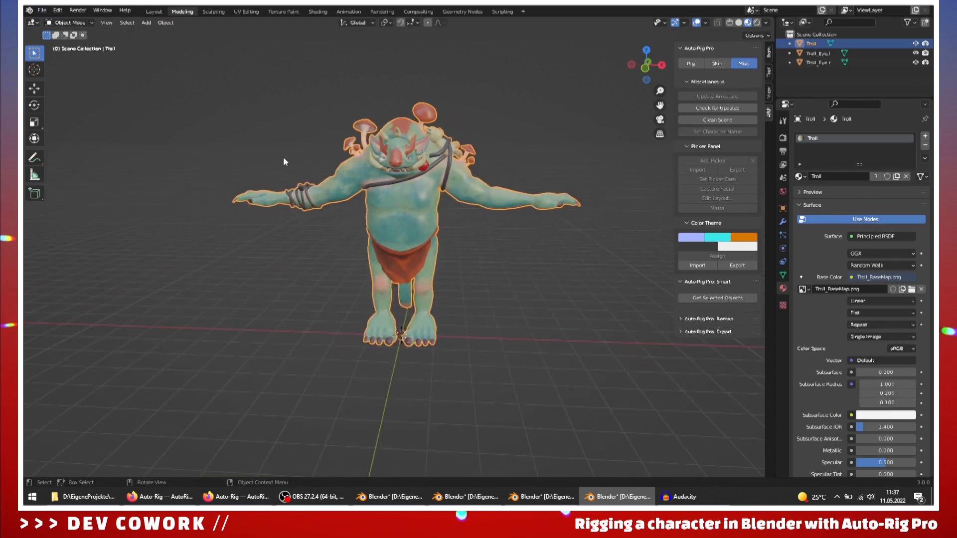
# Step: Look at the Add-ons section of the Blender Preferences and close the window
pyautogui.click(43, 11)
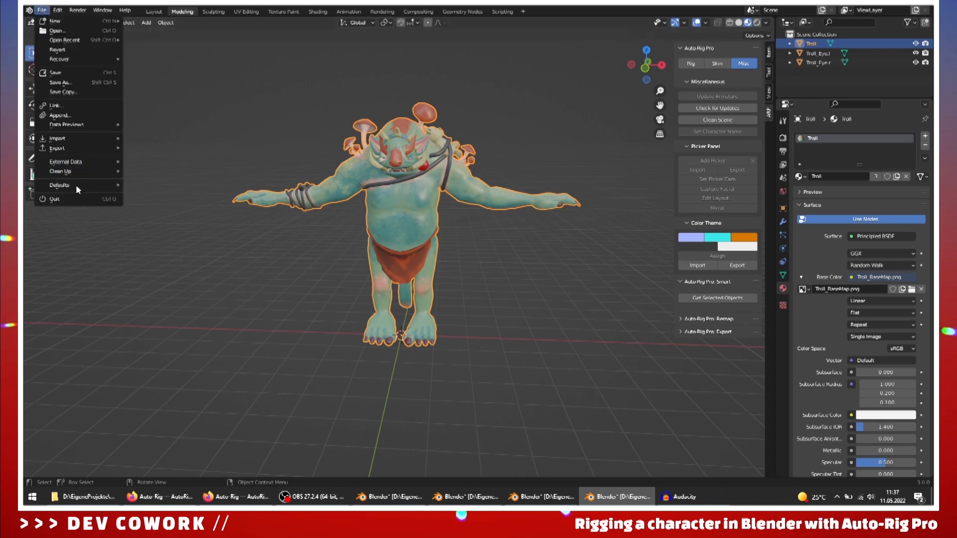
pyautogui.click(59, 11)
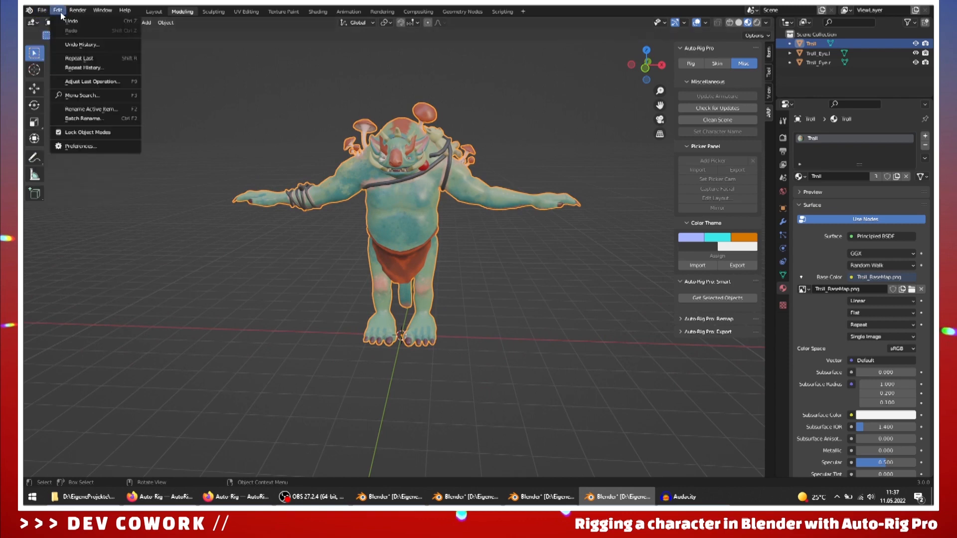
pyautogui.click(72, 147)
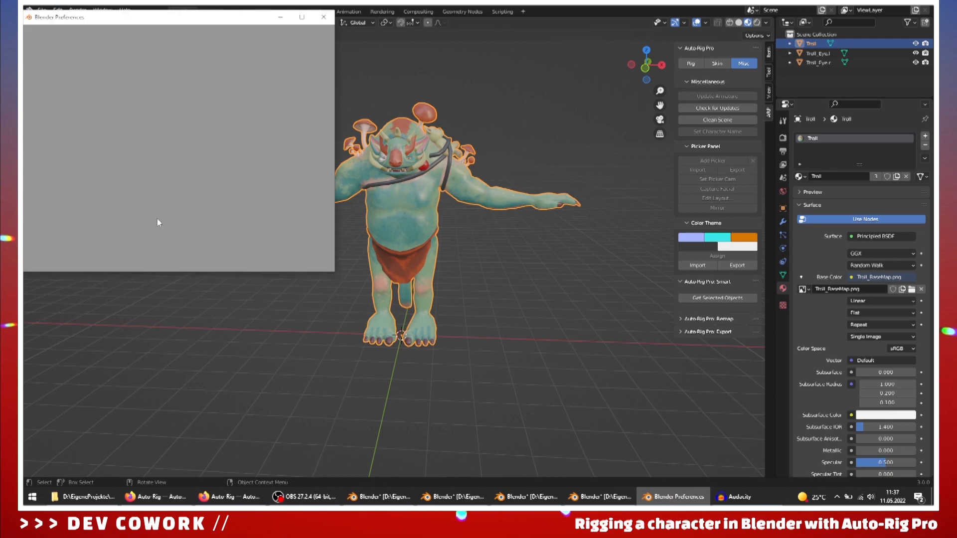
pyautogui.moveTo(132, 22); pyautogui.dragTo(224, 23)
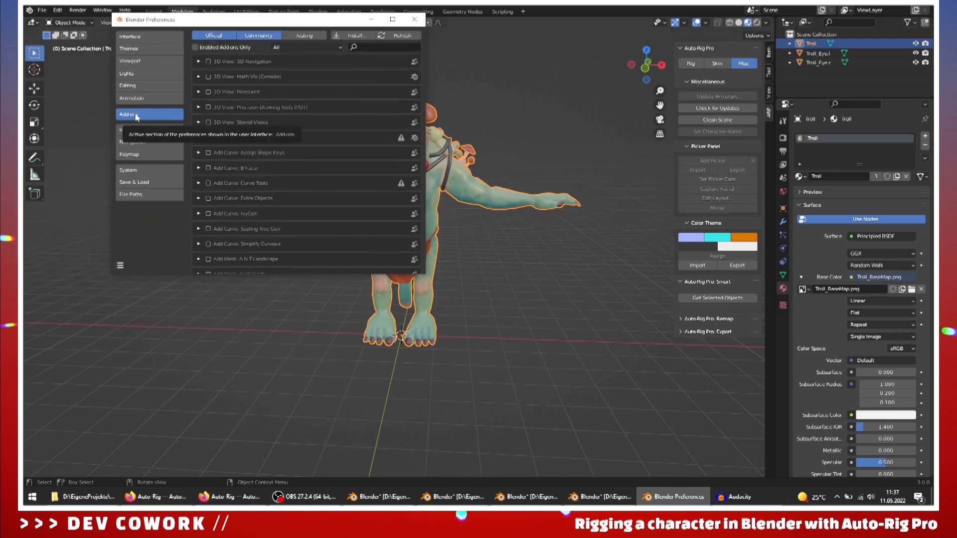
pyautogui.click(415, 21)
# Step: Inspect the troll model up close from several angles, checking its pose and body shape for rigging
pyautogui.moveTo(532, 112); pyautogui.dragTo(516, 306, button='middle')
pyautogui.scroll(3, 488, 294)
pyautogui.scroll(2, 494, 324)
pyautogui.moveTo(477, 337); pyautogui.dragTo(523, 319, button='middle')
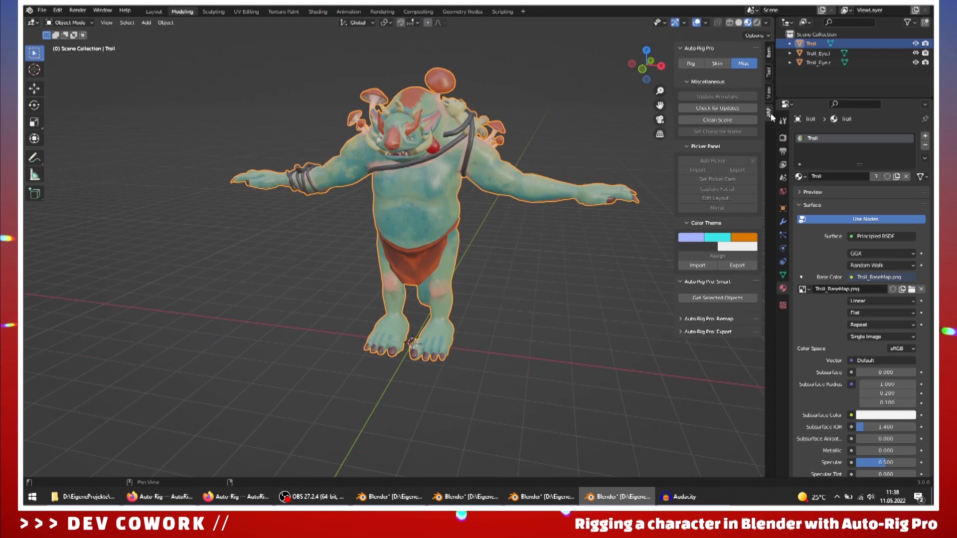
pyautogui.moveTo(461, 250); pyautogui.dragTo(442, 308, button='middle')
pyautogui.scroll(3, 380, 310)
pyautogui.keyDown('shift'); pyautogui.moveTo(477, 354); pyautogui.dragTo(505, 318, button='middle'); pyautogui.keyUp('shift')
pyautogui.scroll(-3, 494, 336)
pyautogui.moveTo(489, 371); pyautogui.dragTo(476, 319, button='middle')
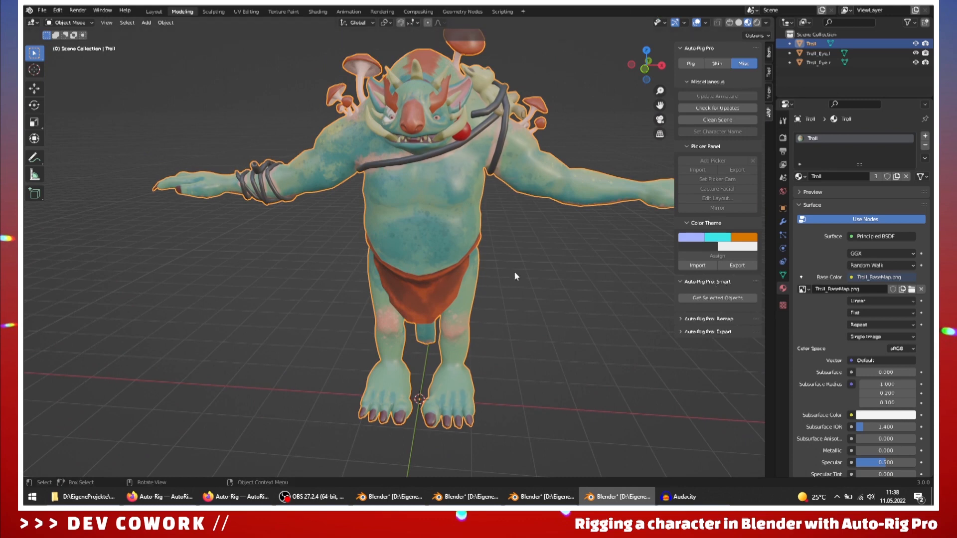
# Step: Get the selected troll mesh into Auto-Rig Pro Smart using the Full Body option
pyautogui.moveTo(307, 295); pyautogui.dragTo(322, 276, button='middle')
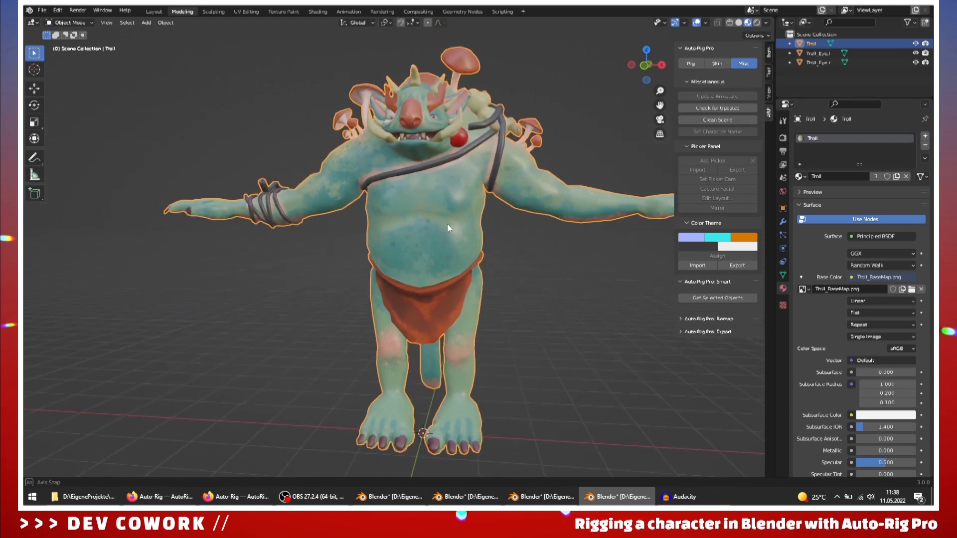
pyautogui.moveTo(446, 225); pyautogui.dragTo(470, 232, button='middle')
pyautogui.click(704, 298)
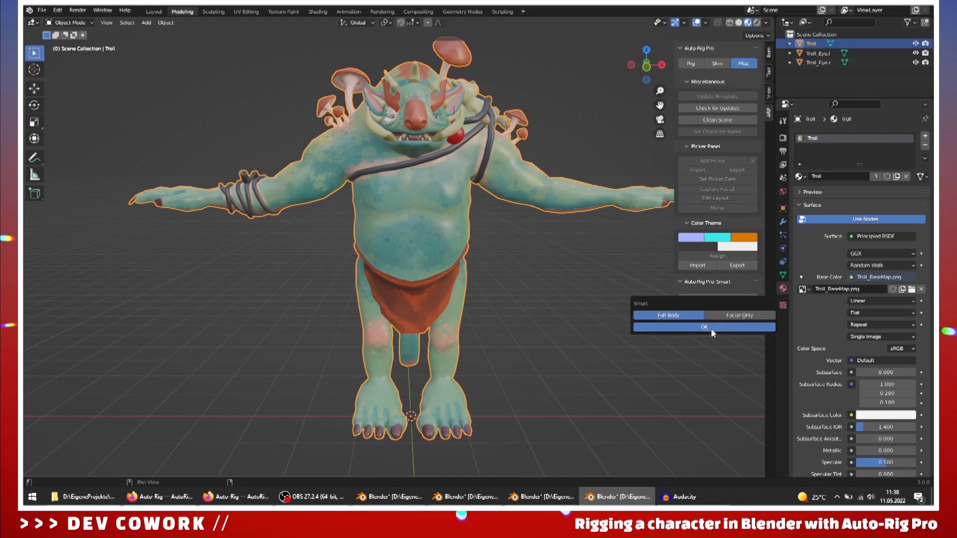
pyautogui.click(709, 327)
pyautogui.scroll(2, 379, 310)
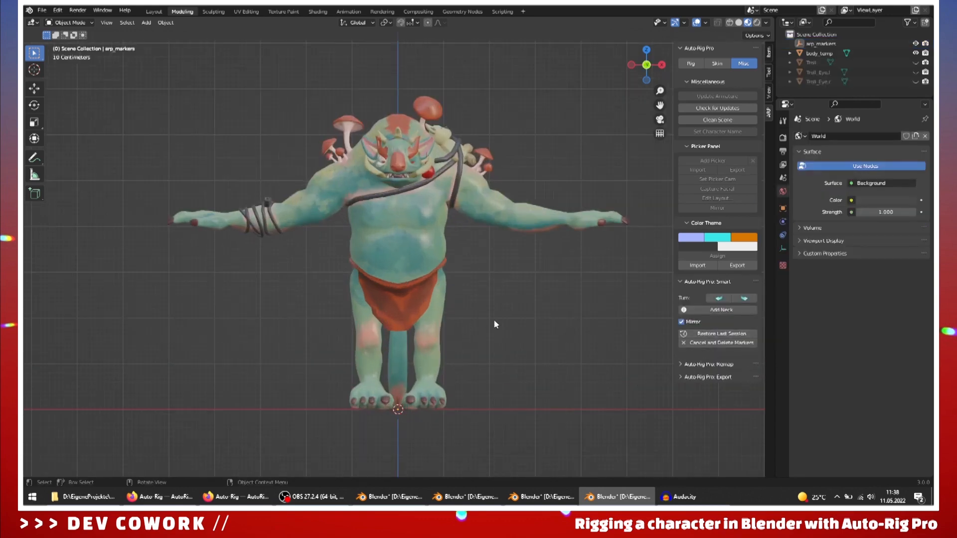
# Step: Add the neck marker on the forehead, the chin marker just below the mouth and mirrored shoulder markers on the shoulder joints
pyautogui.click(708, 311)
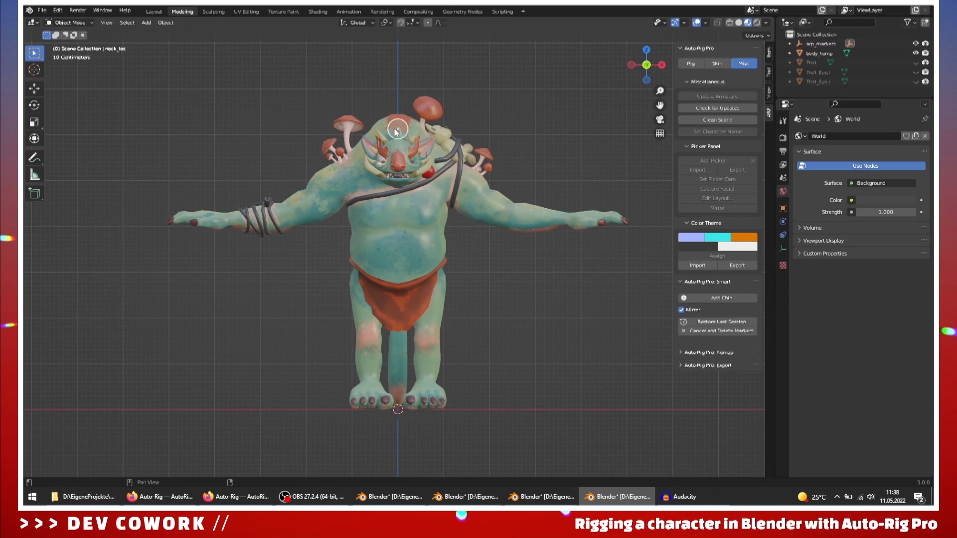
pyautogui.click(718, 298)
pyautogui.click(398, 188)
pyautogui.click(716, 298)
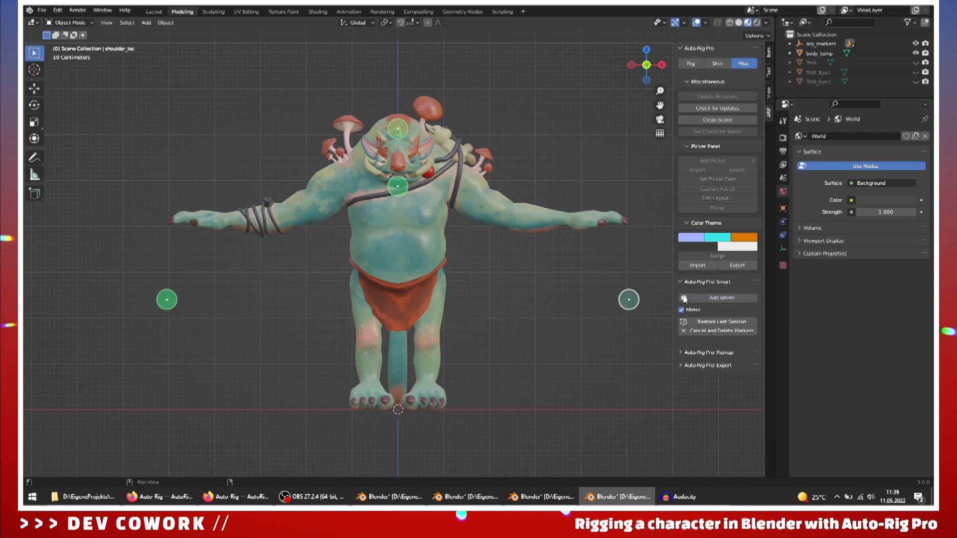
pyautogui.click(464, 187)
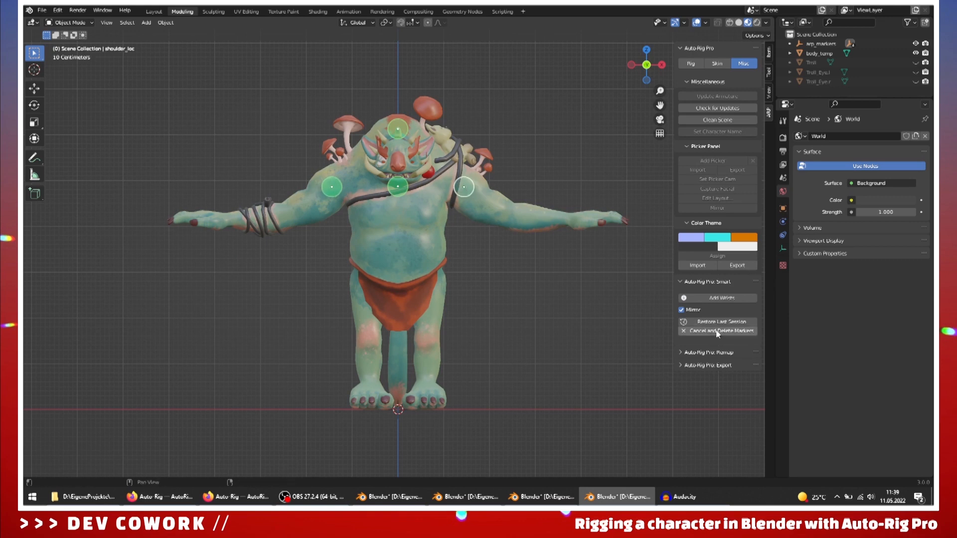
# Step: Add the mirrored wrist markers and position them where the troll's forearms meet the hands
pyautogui.click(726, 298)
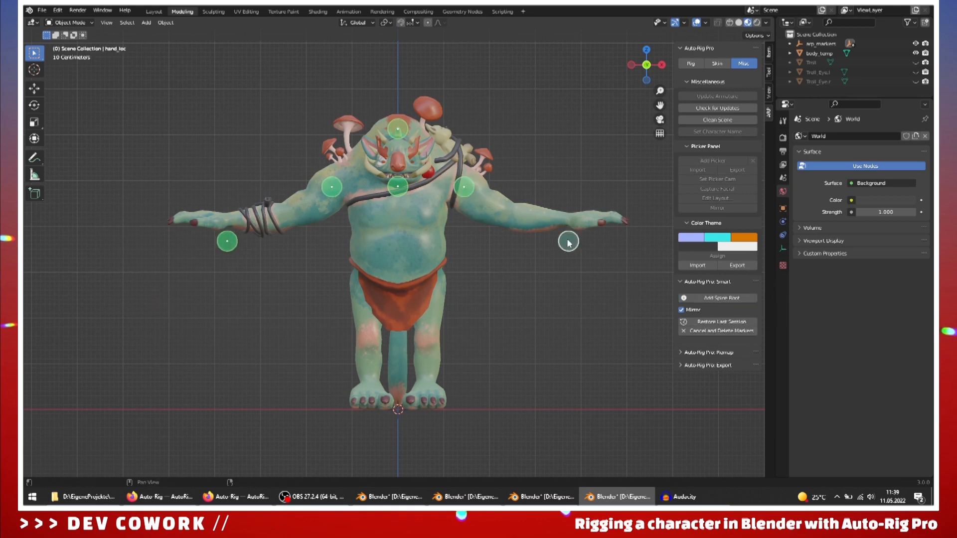
pyautogui.click(568, 221)
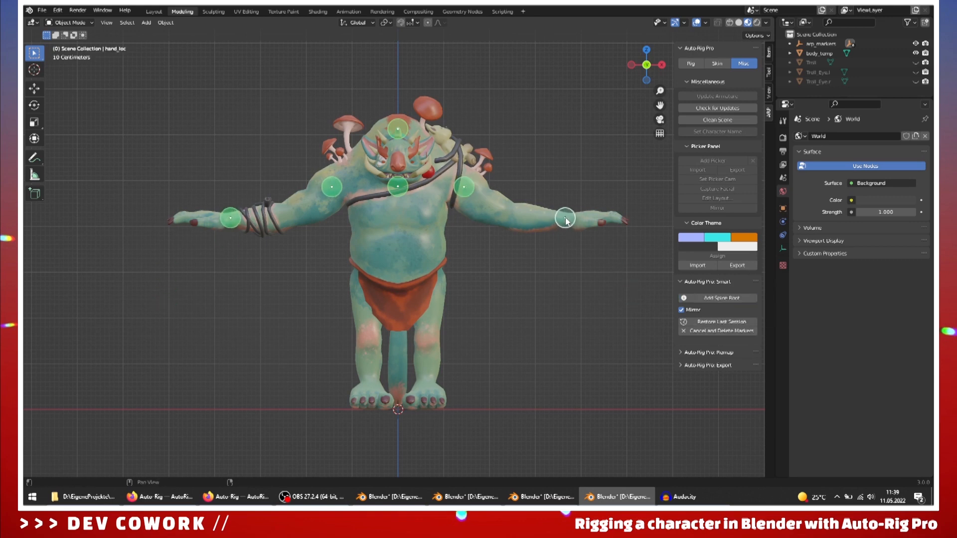
pyautogui.click(563, 219)
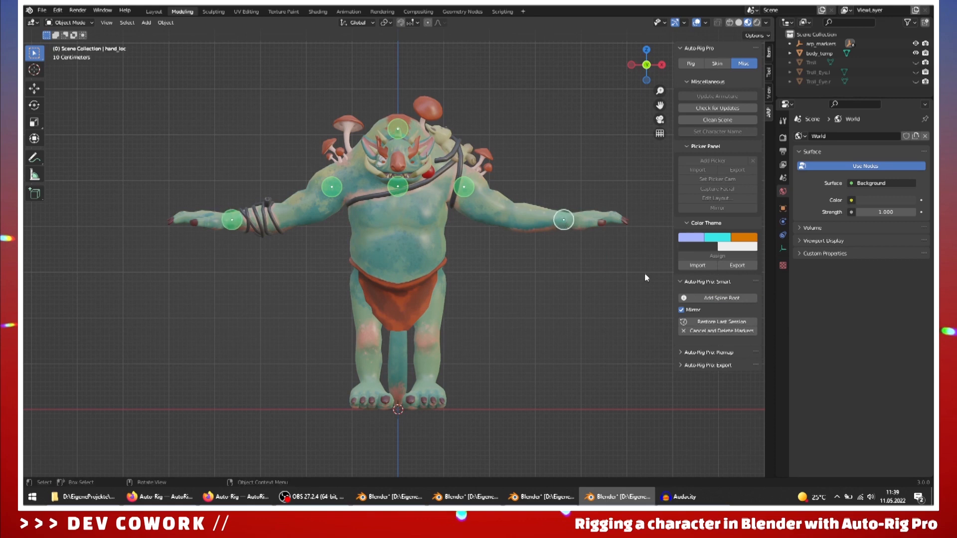
pyautogui.click(708, 298)
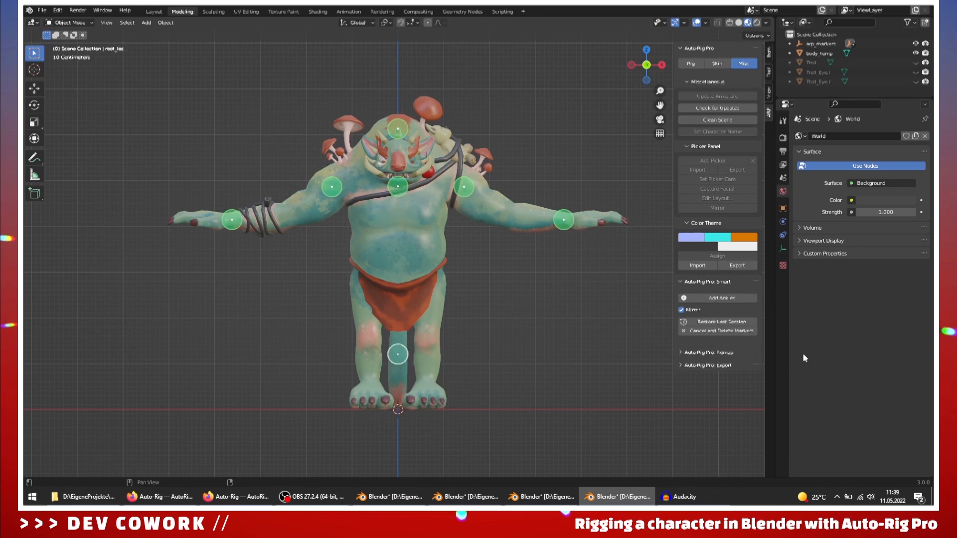
pyautogui.click(418, 377)
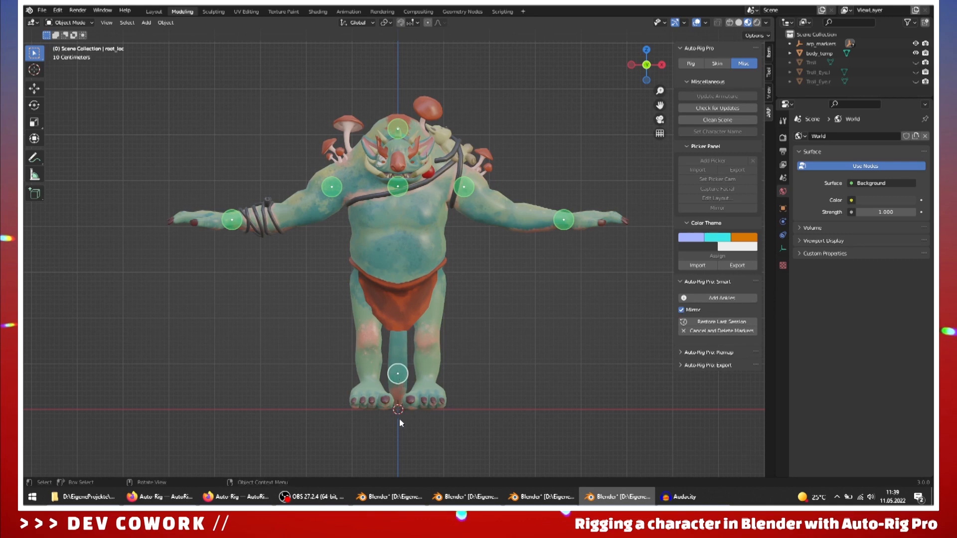
pyautogui.hotkey('ctrl', 'z')
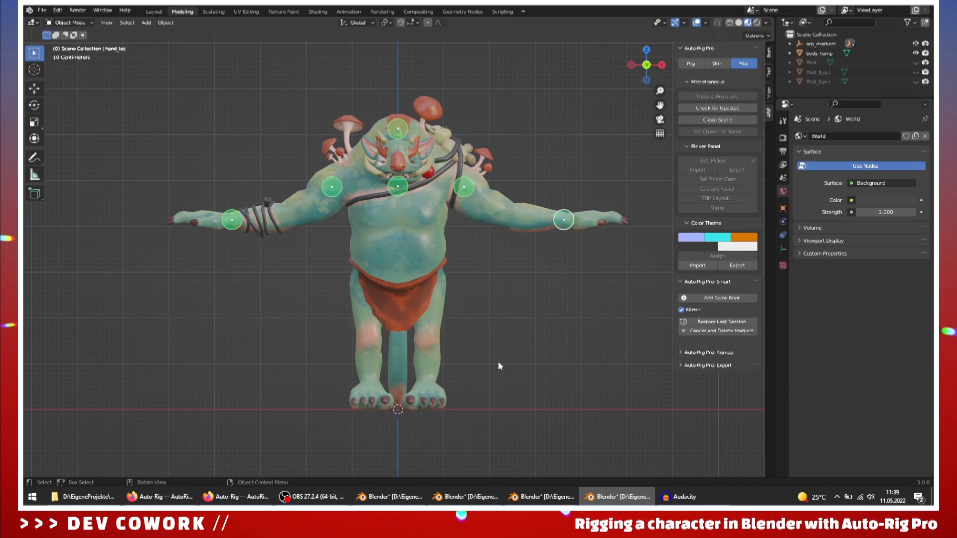
# Step: Add the spine root marker at the waist just above the loincloth, and mirrored ankle markers just above the feet
pyautogui.click(728, 298)
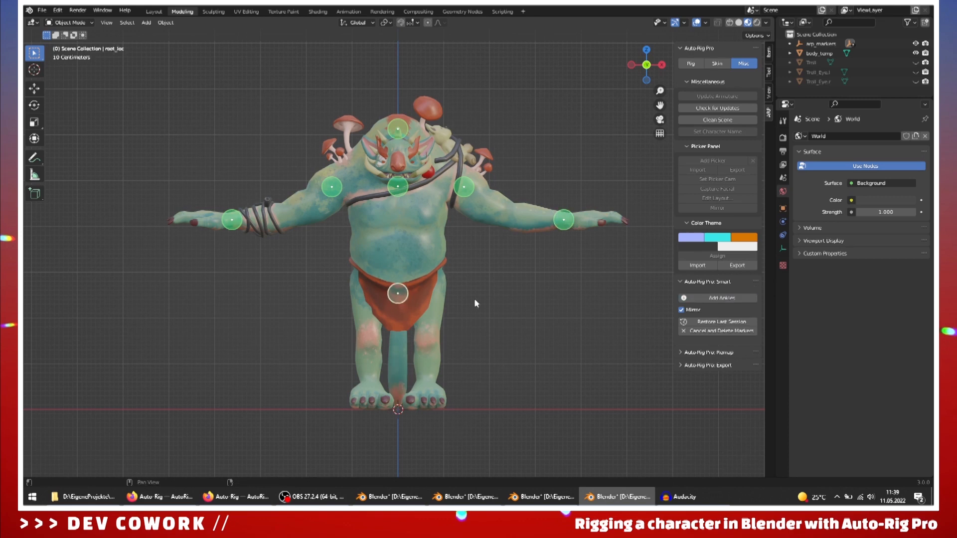
pyautogui.click(415, 276)
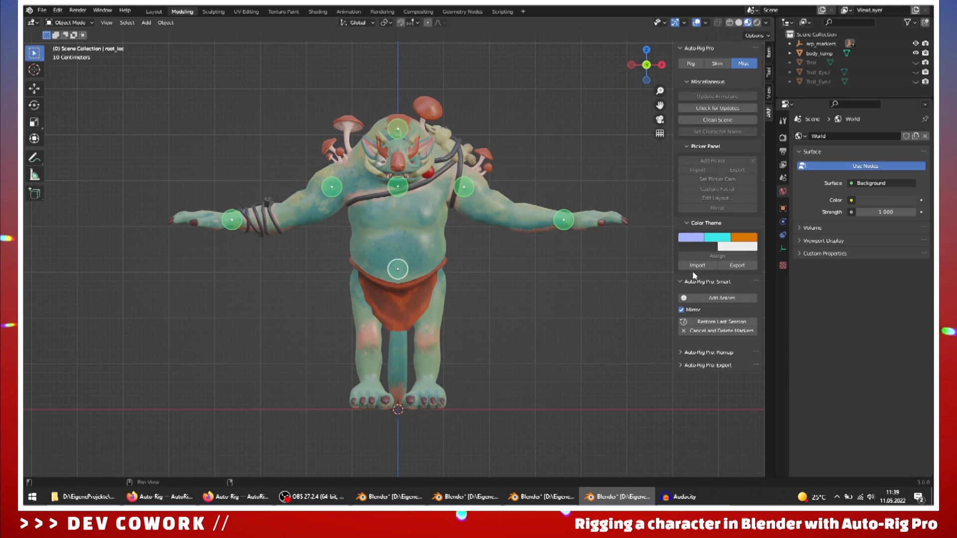
pyautogui.click(726, 299)
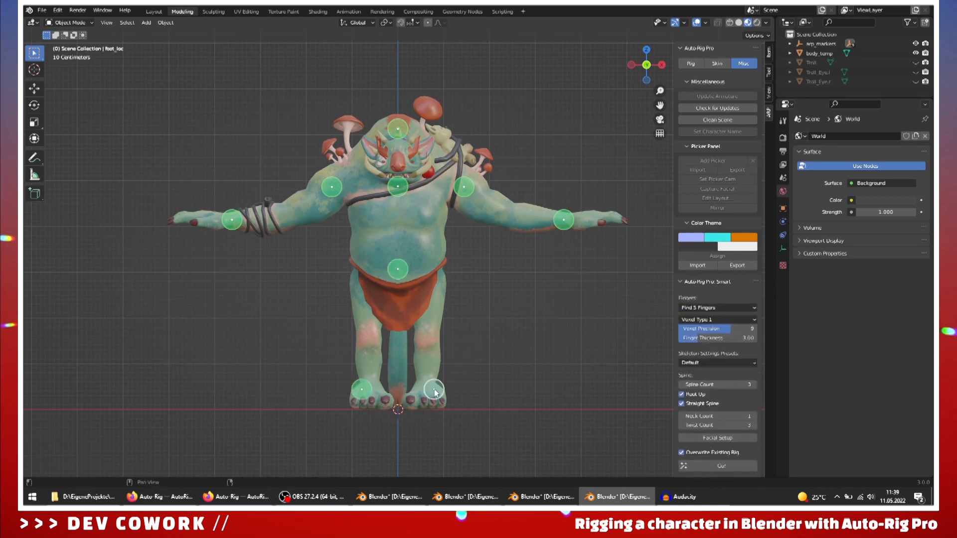
pyautogui.click(426, 381)
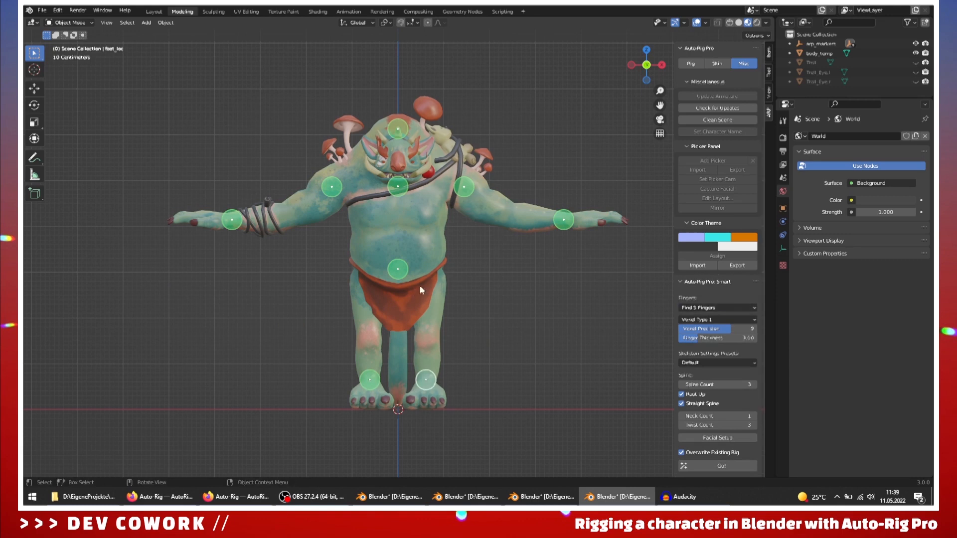
# Step: Review the Smart finger, spine and neck settings, and start the Facial Setup for the troll's head
pyautogui.scroll(-1, 727, 264)
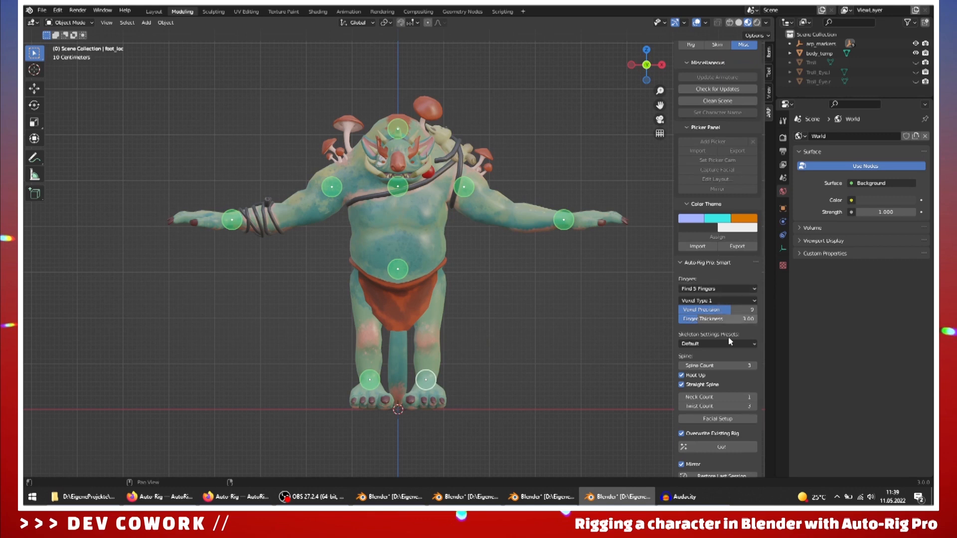
pyautogui.scroll(-1, 732, 349)
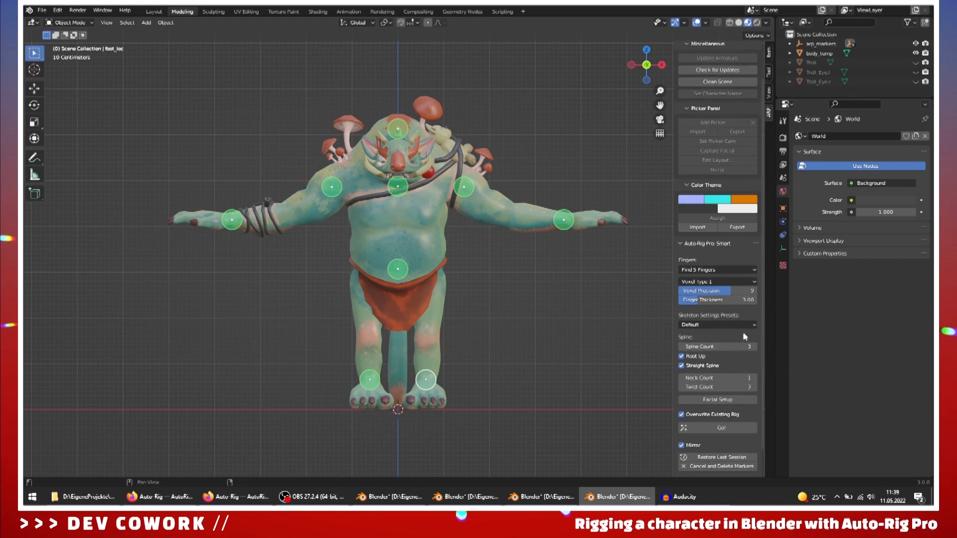
pyautogui.scroll(-2, 743, 331)
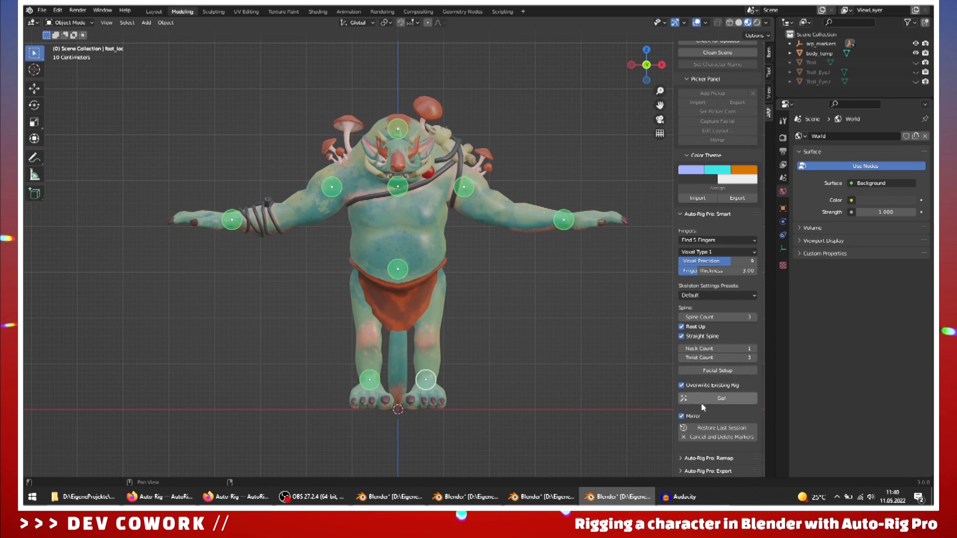
pyautogui.click(721, 371)
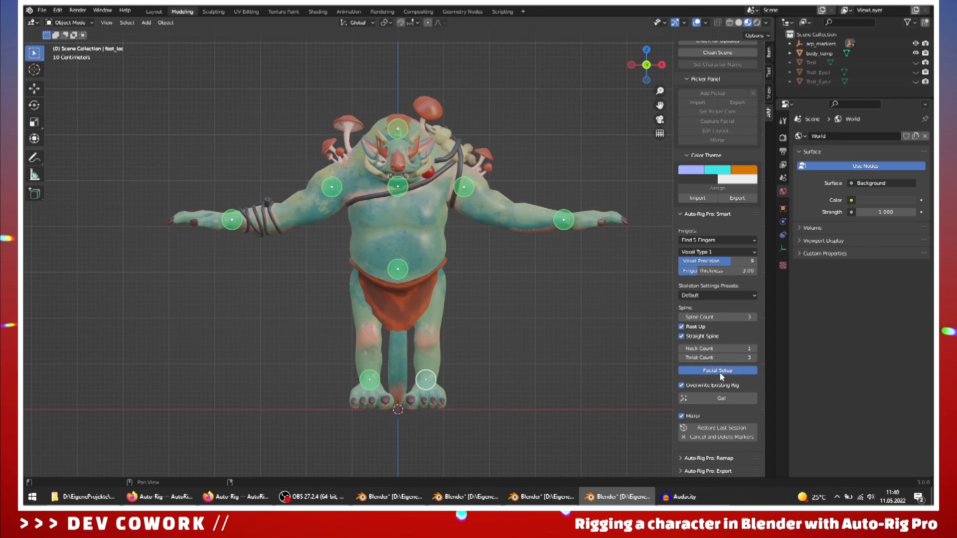
pyautogui.scroll(-2, 488, 249)
pyautogui.scroll(4, 470, 186)
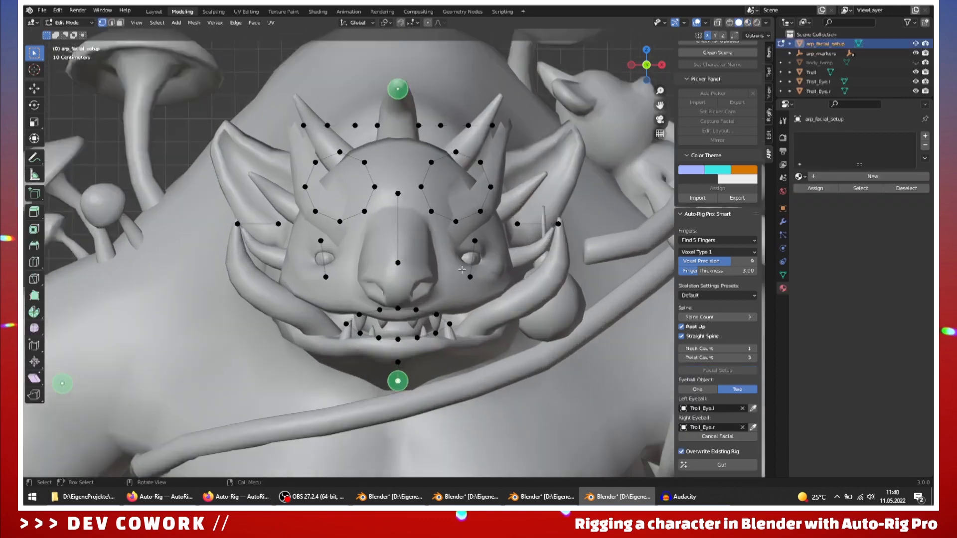
# Step: Move the cheek markers to lie below and outside the eye, with the lower point just above the mouth
pyautogui.click(321, 236)
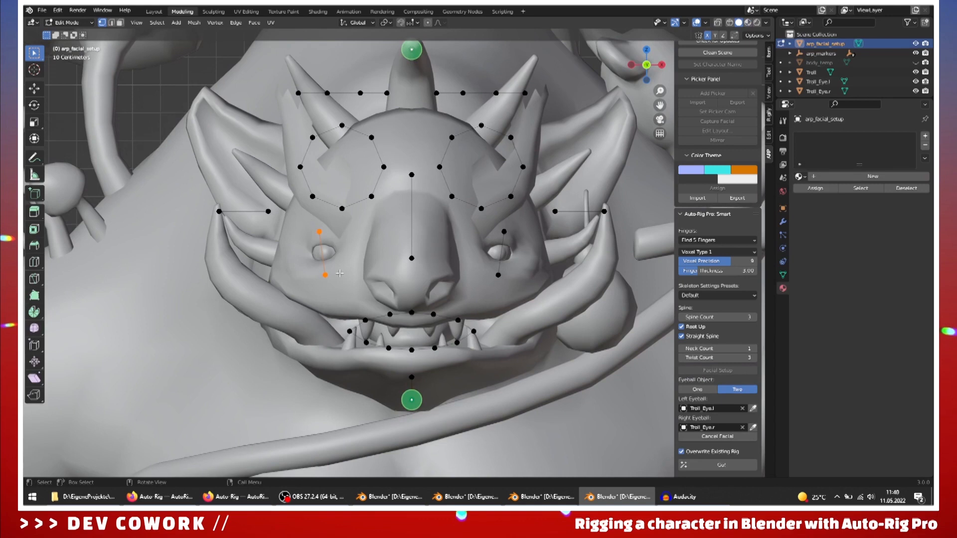
pyautogui.press('g')
pyautogui.click(312, 311)
pyautogui.click(313, 310)
pyautogui.press('g')
pyautogui.click(333, 306)
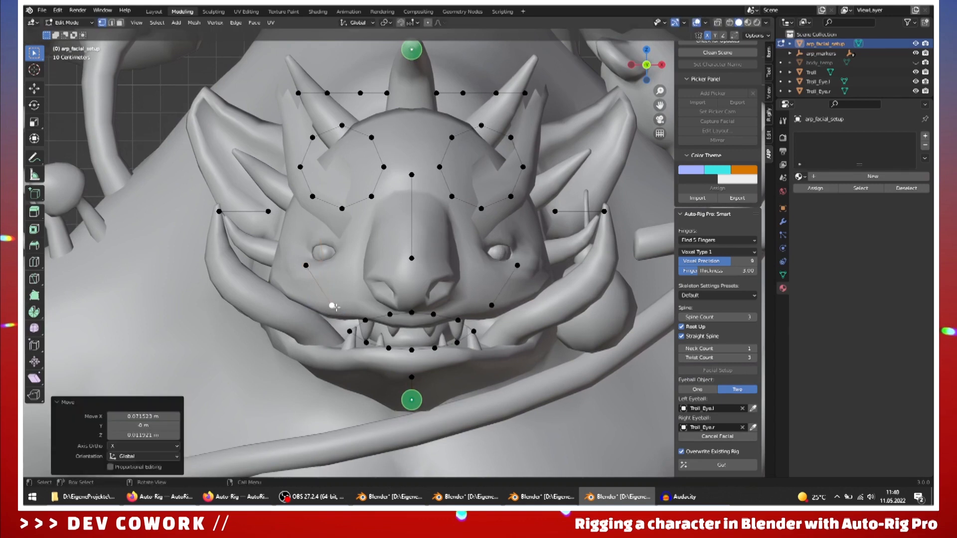
pyautogui.click(305, 265)
pyautogui.press('g')
pyautogui.click(297, 268)
# Step: Move the ear markers so the outer point sits at the ear tip and the inner point at the ear base
pyautogui.click(215, 212)
pyautogui.press('g')
pyautogui.click(245, 178)
pyautogui.click(268, 211)
pyautogui.press('g')
pyautogui.click(279, 224)
pyautogui.click(628, 95)
pyautogui.press('g')
pyautogui.click(583, 105)
# Step: Scale the eyelid marker ring to about 0.255 and move it around the troll's eyeball
pyautogui.moveTo(288, 111); pyautogui.dragTo(394, 223)
pyautogui.press('s')
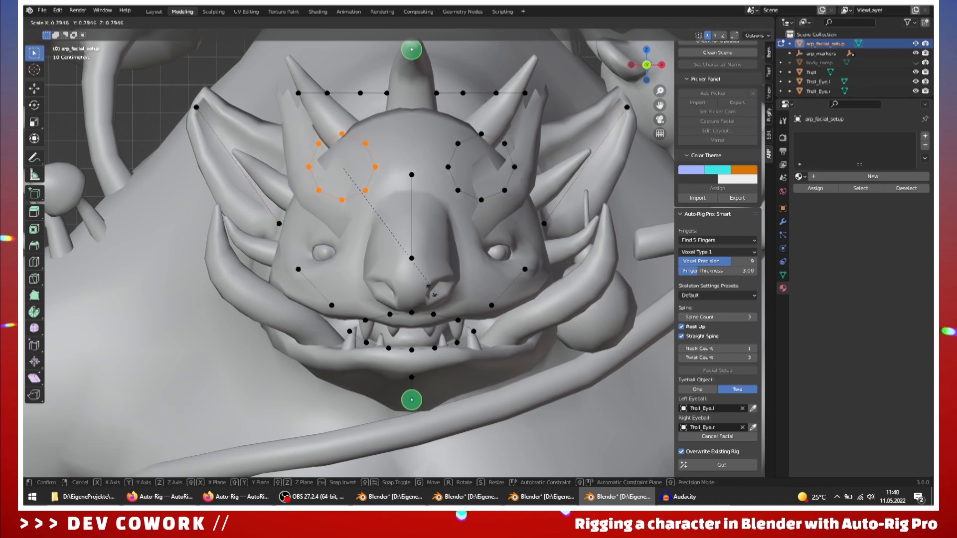
pyautogui.click(365, 213)
pyautogui.press('g')
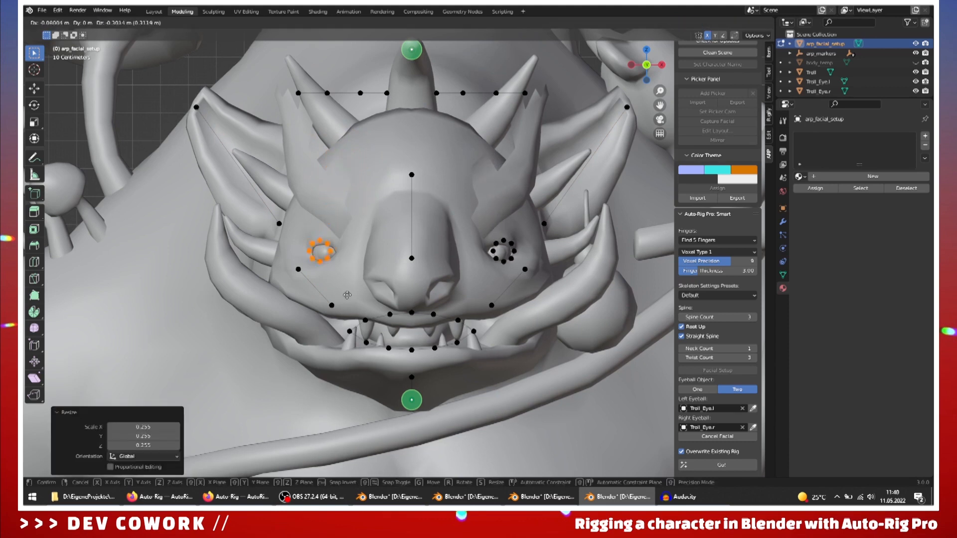
pyautogui.click(347, 300)
# Step: Move the nose markers down onto the troll's nose and raise the upper point to the nose bridge
pyautogui.moveTo(399, 160); pyautogui.dragTo(428, 282)
pyautogui.press('g')
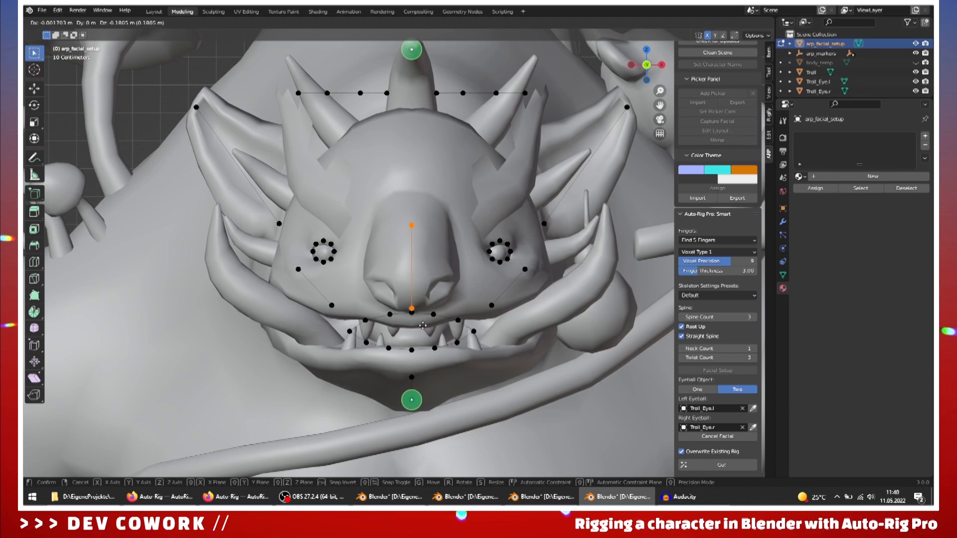
pyautogui.click(423, 317)
pyautogui.click(413, 212)
pyautogui.press('g')
pyautogui.click(412, 196)
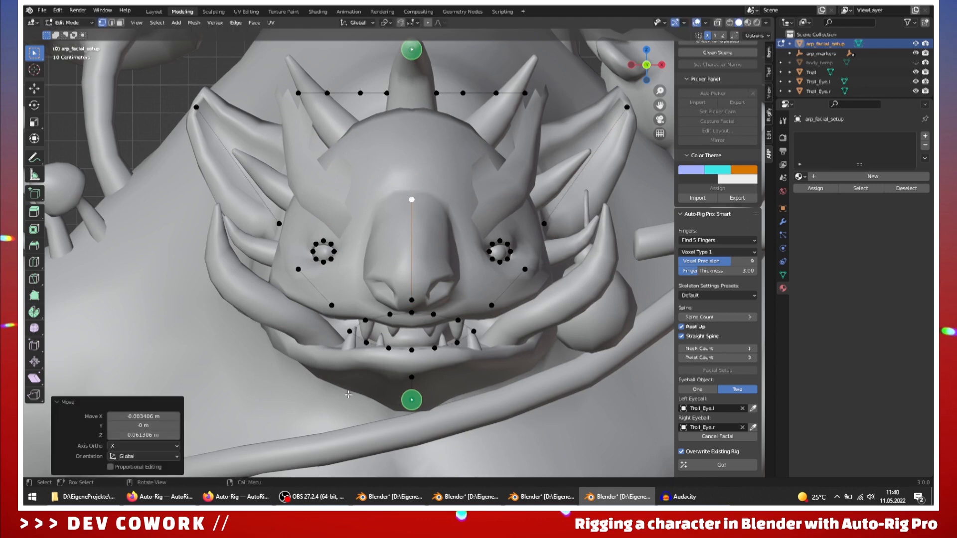
# Step: Move the mouth corner markers outward along the tusks and align the lower lip markers with the lower lip's edge
pyautogui.click(348, 332)
pyautogui.press('g')
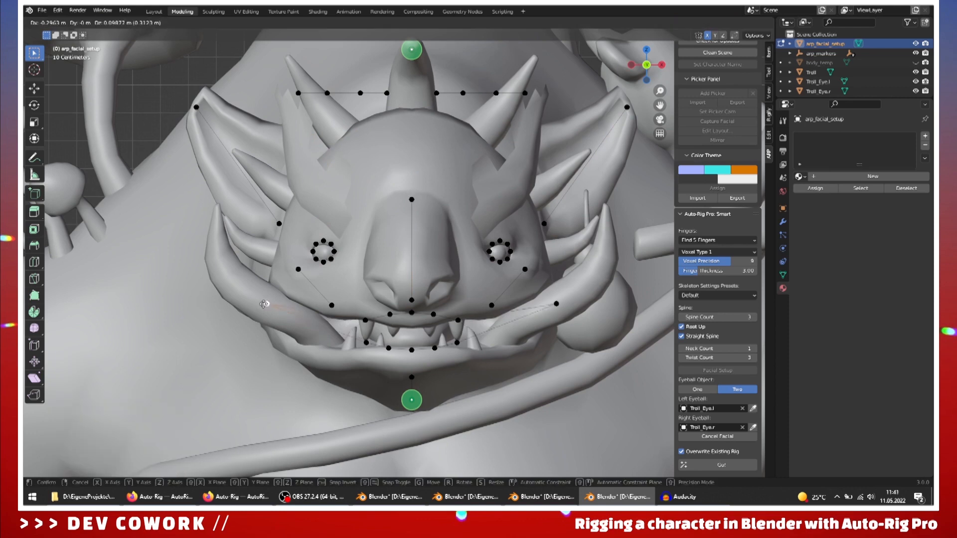
pyautogui.click(276, 306)
pyautogui.click(367, 343)
pyautogui.press('g')
pyautogui.click(319, 354)
pyautogui.click(394, 349)
pyautogui.press('g')
pyautogui.click(372, 358)
pyautogui.click(413, 351)
pyautogui.press('g')
pyautogui.click(414, 367)
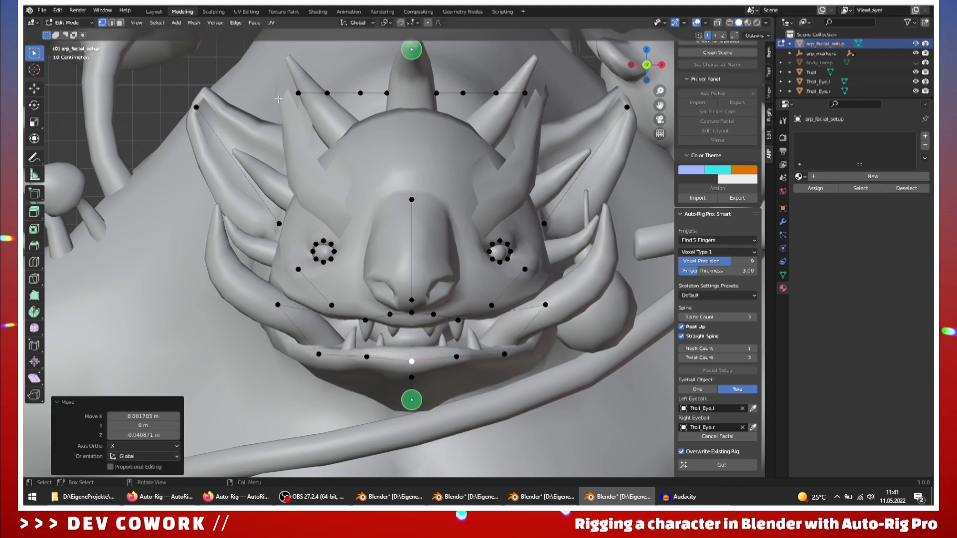
# Step: Position the eyebrow markers along the horned brow, from its outer upper tip down to above the inner eye
pyautogui.moveTo(276, 80); pyautogui.dragTo(395, 101)
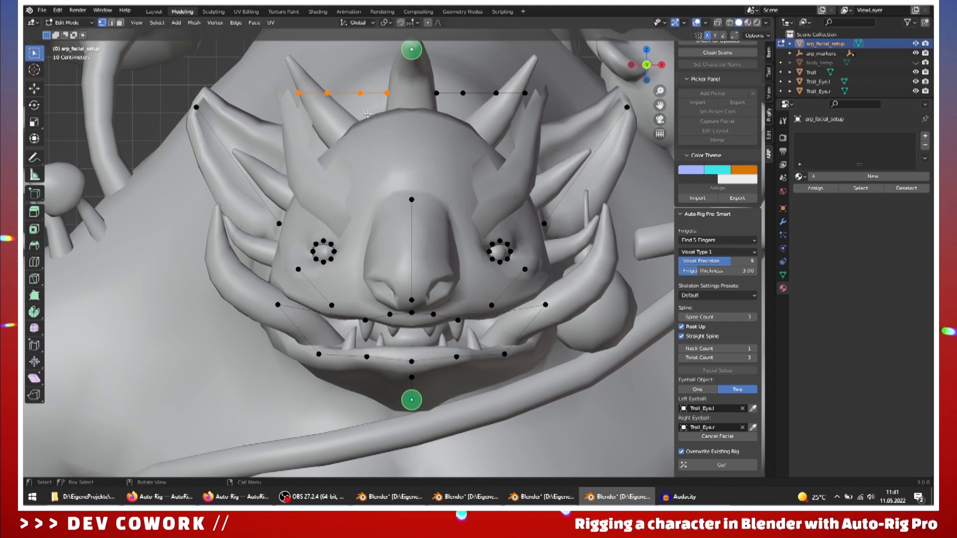
pyautogui.press('g')
pyautogui.click(353, 127)
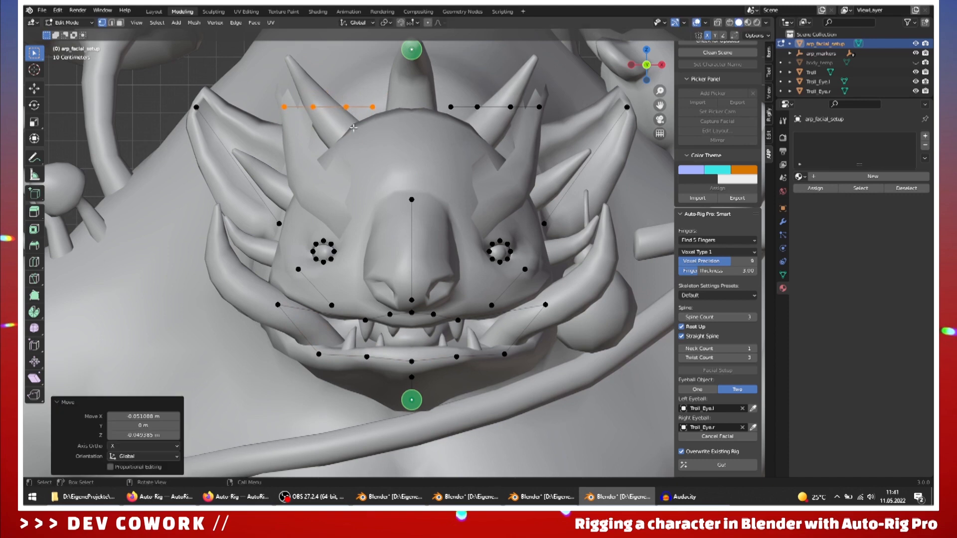
pyautogui.click(313, 109)
pyautogui.press('g')
pyautogui.click(292, 144)
pyautogui.click(346, 107)
pyautogui.press('g')
pyautogui.click(303, 183)
pyautogui.click(367, 107)
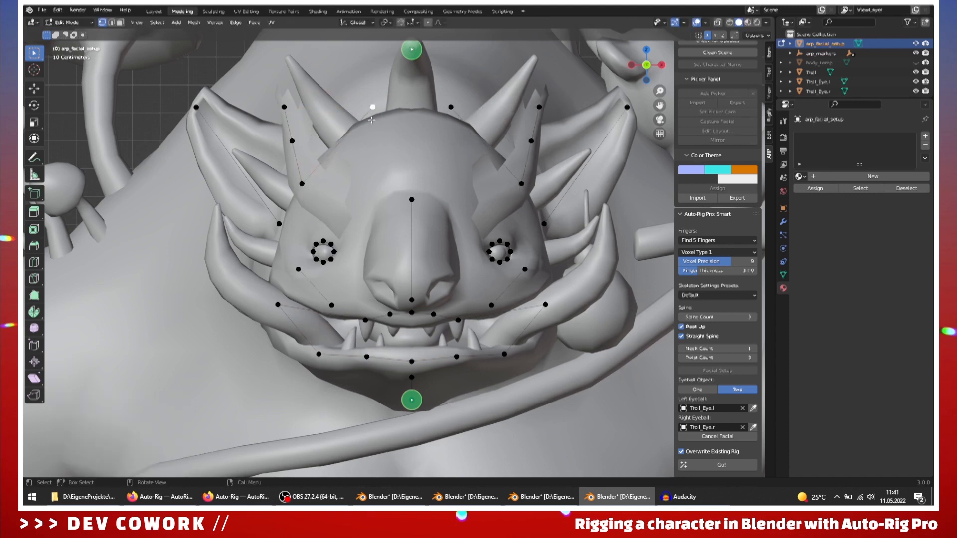
pyautogui.press('g')
pyautogui.click(333, 223)
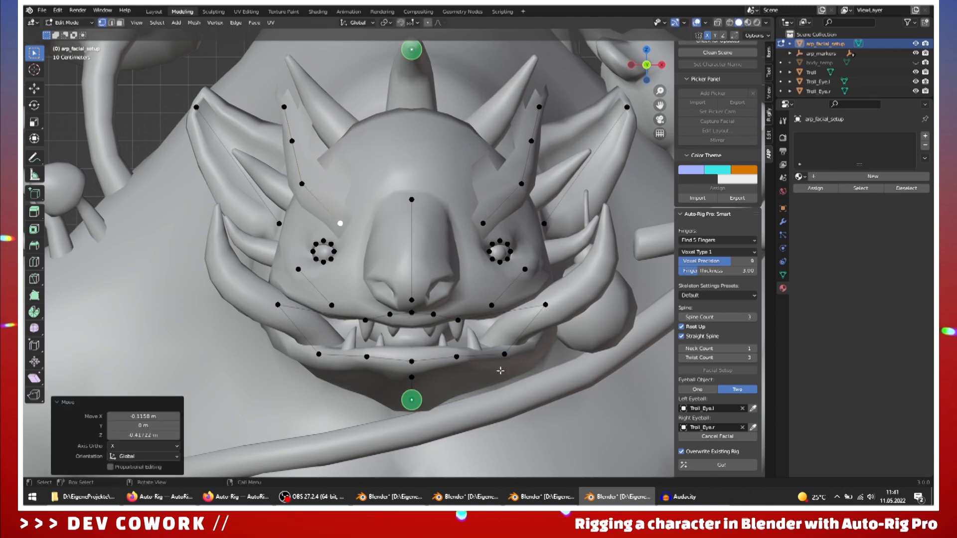
# Step: Move the upper lip markers onto the upper lip's edge, including the centre point below the nose
pyautogui.click(373, 321)
pyautogui.press('g')
pyautogui.click(349, 309)
pyautogui.click(389, 317)
pyautogui.press('g')
pyautogui.click(383, 316)
pyautogui.click(411, 313)
pyautogui.press('g')
pyautogui.click(411, 327)
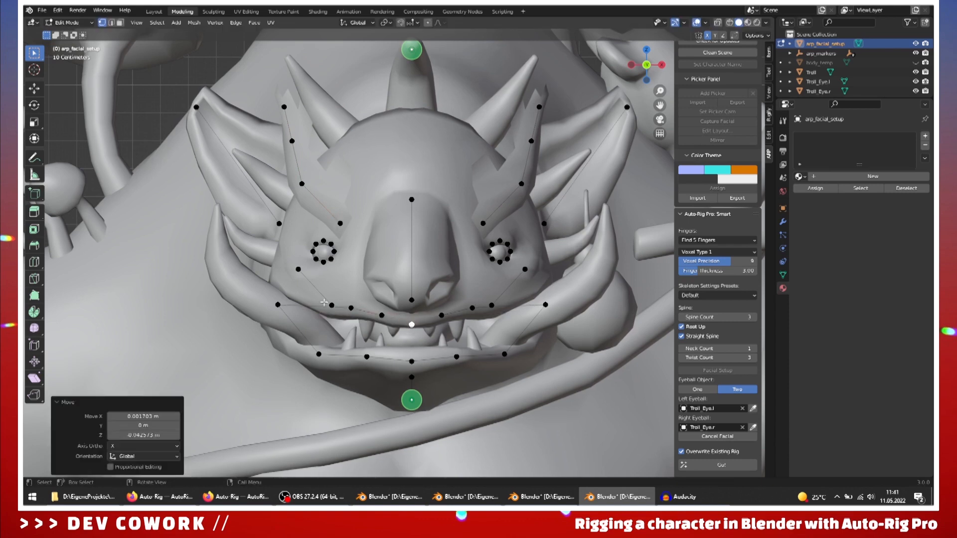
# Step: Move all facial markers except the two chin points about 1.68 m forward along Y onto the troll's face
pyautogui.scroll(-2, 464, 324)
pyautogui.moveTo(511, 320); pyautogui.dragTo(437, 333, button='middle')
pyautogui.scroll(-5, 436, 330)
pyautogui.moveTo(409, 252); pyautogui.dragTo(394, 225, button='middle')
pyautogui.scroll(5, 364, 230)
pyautogui.moveTo(323, 128); pyautogui.dragTo(492, 336)
pyautogui.moveTo(316, 78); pyautogui.dragTo(551, 444)
pyautogui.scroll(-2, 499, 424)
pyautogui.moveTo(462, 411); pyautogui.dragTo(519, 381, button='middle')
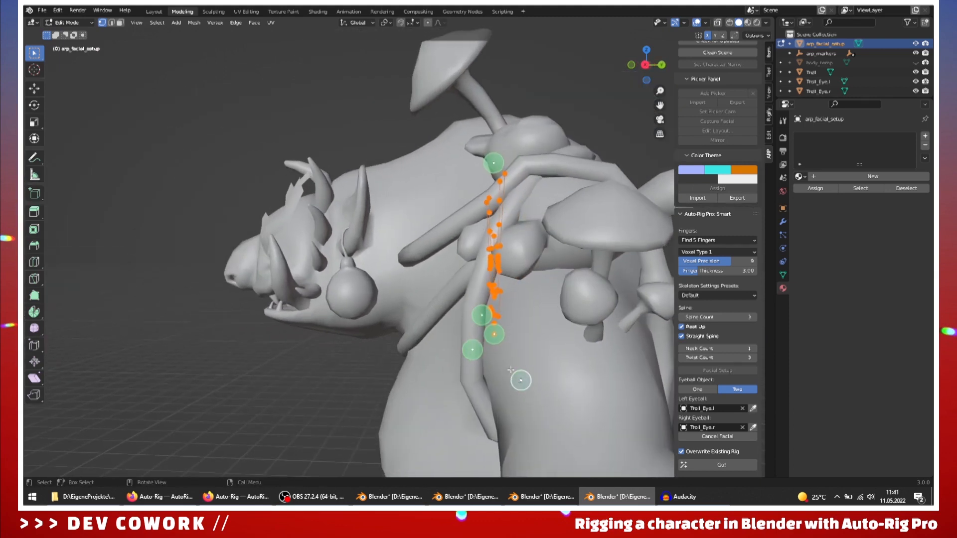
pyautogui.press('KP_1')
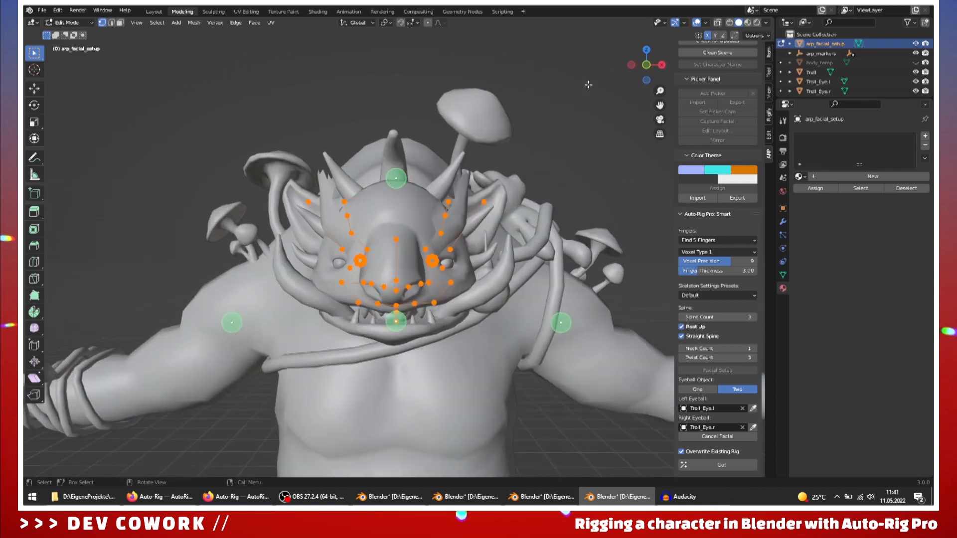
pyautogui.click(647, 65)
pyautogui.moveTo(288, 195); pyautogui.dragTo(510, 278)
pyautogui.moveTo(285, 182); pyautogui.dragTo(556, 317)
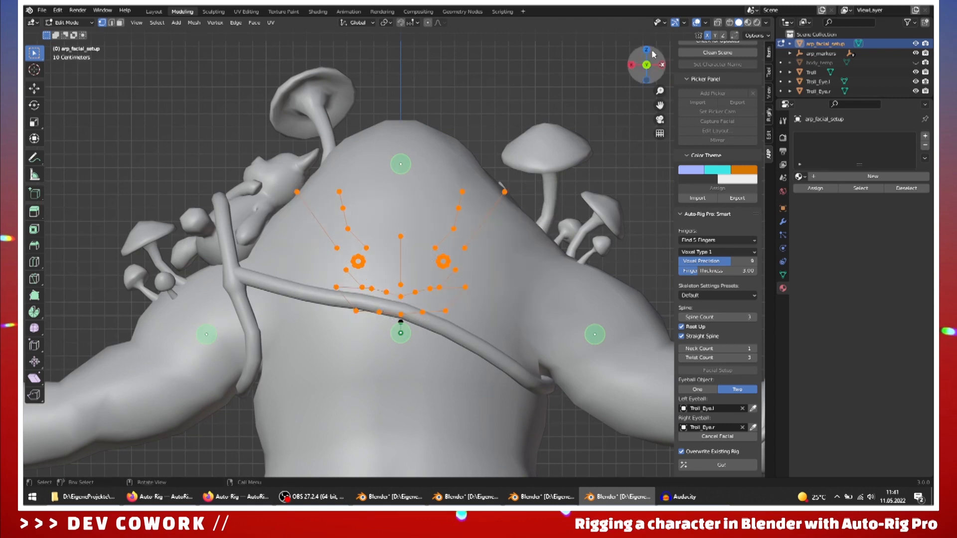
pyautogui.click(646, 68)
pyautogui.moveTo(561, 265); pyautogui.dragTo(447, 262, button='middle')
pyautogui.press('g')
pyautogui.press('y')
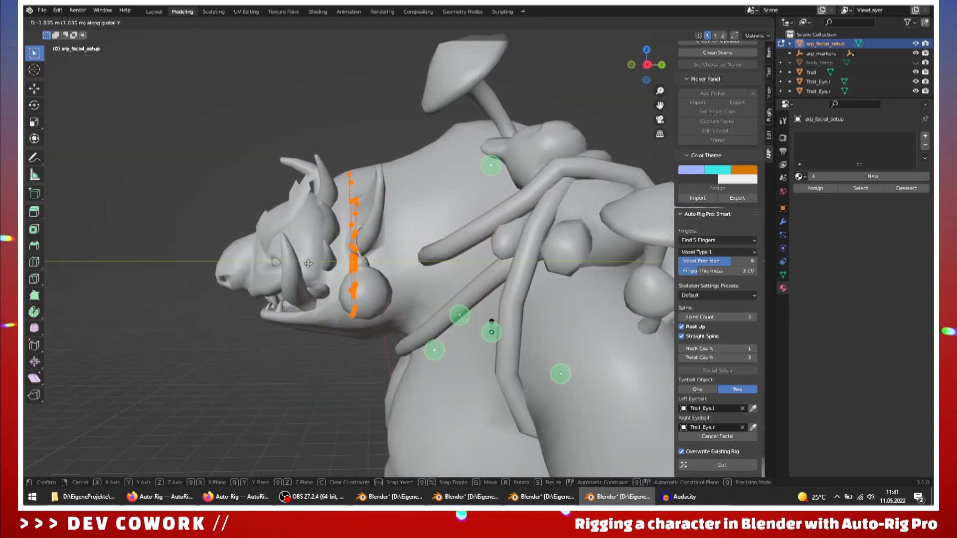
pyautogui.click(218, 274)
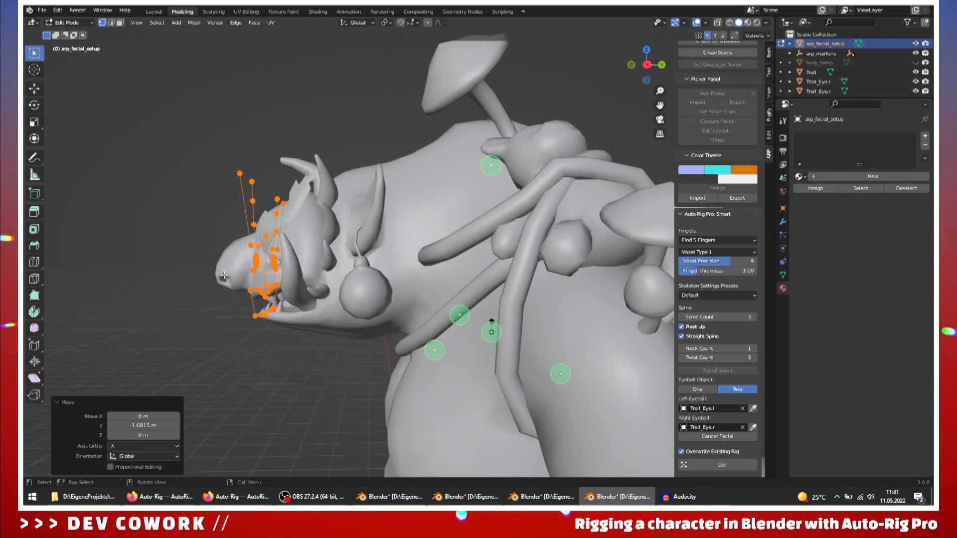
# Step: Move the ear markers back from the face so they follow the troll's ear from base to tip
pyautogui.scroll(1, 548, 224)
pyautogui.click(647, 64)
pyautogui.moveTo(522, 295); pyautogui.dragTo(392, 283, button='middle')
pyautogui.scroll(3, 436, 304)
pyautogui.scroll(-3, 454, 274)
pyautogui.click(423, 160)
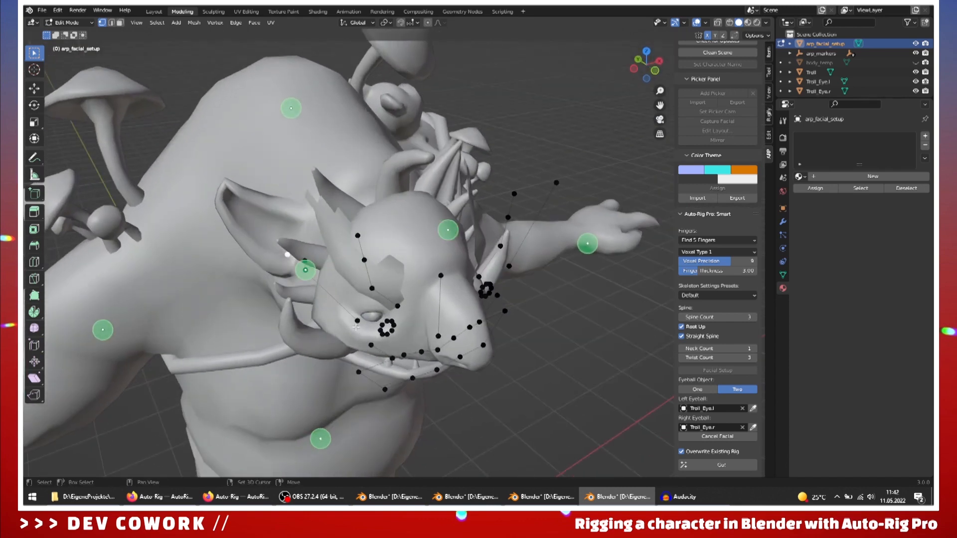
pyautogui.moveTo(355, 327); pyautogui.dragTo(460, 325, button='middle')
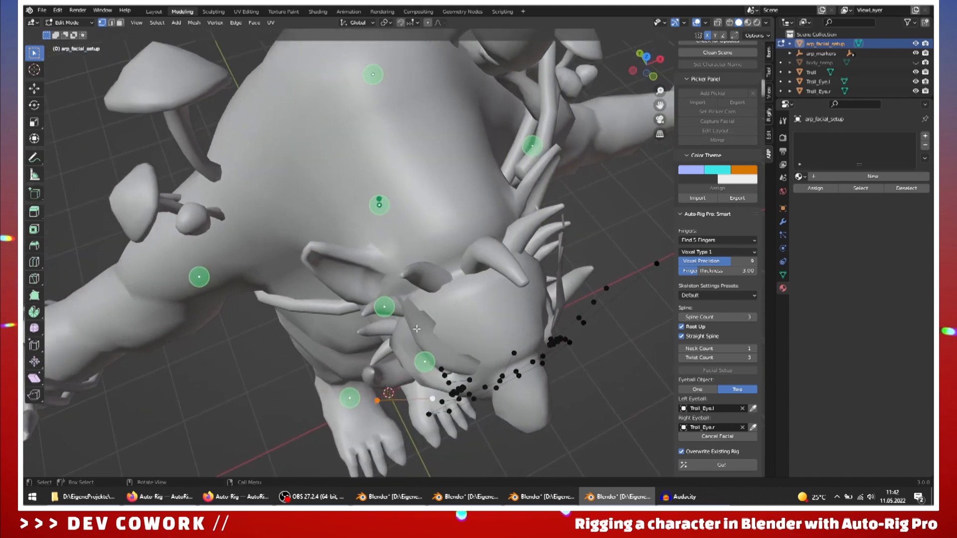
pyautogui.press('g')
pyautogui.click(316, 228)
pyautogui.press('g')
pyautogui.click(306, 255)
pyautogui.moveTo(306, 255); pyautogui.dragTo(236, 241, button='middle')
pyautogui.moveTo(237, 242); pyautogui.dragTo(333, 309)
pyautogui.press('g')
pyautogui.click(347, 290)
pyautogui.press('g')
pyautogui.click(274, 265)
# Step: Move the eyebrow markers in depth one by one so they follow the horned brow's surface
pyautogui.moveTo(274, 264)
pyautogui.mouseDown(button='middle')
pyautogui.moveTo(486, 285)
pyautogui.moveTo(511, 372)
pyautogui.moveTo(494, 306)
pyautogui.moveTo(484, 306)
pyautogui.mouseUp(button='middle')
pyautogui.click(494, 306)
pyautogui.press('g')
pyautogui.click(406, 259)
pyautogui.moveTo(407, 260); pyautogui.dragTo(453, 310, button='middle')
pyautogui.press('g')
pyautogui.click(485, 352)
pyautogui.press('g')
pyautogui.click(513, 347)
pyautogui.click(502, 346)
pyautogui.press('g')
pyautogui.click(490, 328)
pyautogui.click(512, 333)
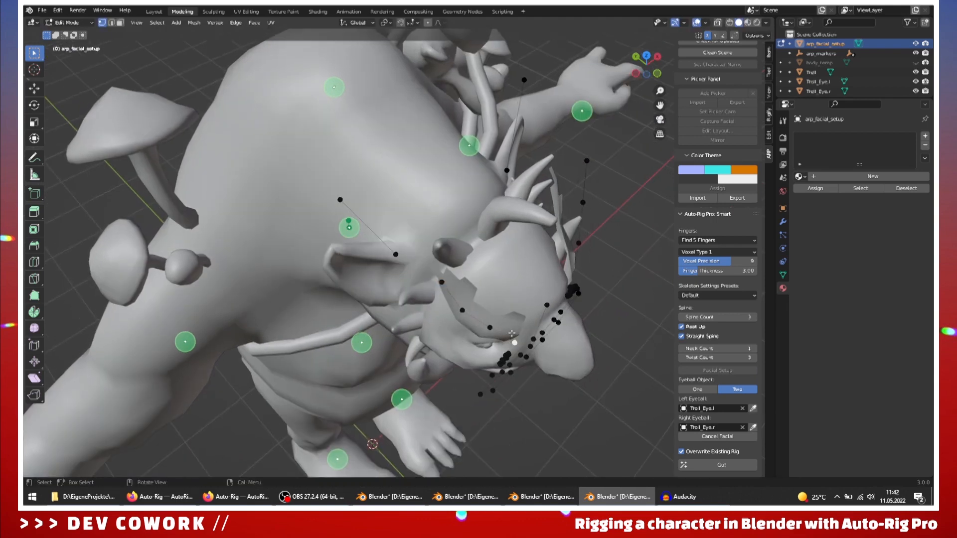
pyautogui.press('g')
pyautogui.click(510, 320)
# Step: Move the nose markers onto the surface of the troll's nose tip and nose bridge
pyautogui.scroll(-2, 508, 319)
pyautogui.moveTo(344, 319); pyautogui.dragTo(398, 309, button='middle')
pyautogui.press('g')
pyautogui.click(497, 286)
pyautogui.click(366, 210)
pyautogui.press('g')
pyautogui.click(382, 220)
# Step: Select the ring of eyelid markers and move it onto the troll's eyeball
pyautogui.scroll(-2, 458, 308)
pyautogui.moveTo(458, 307); pyautogui.dragTo(390, 308, button='middle')
pyautogui.moveTo(249, 234); pyautogui.dragTo(266, 249)
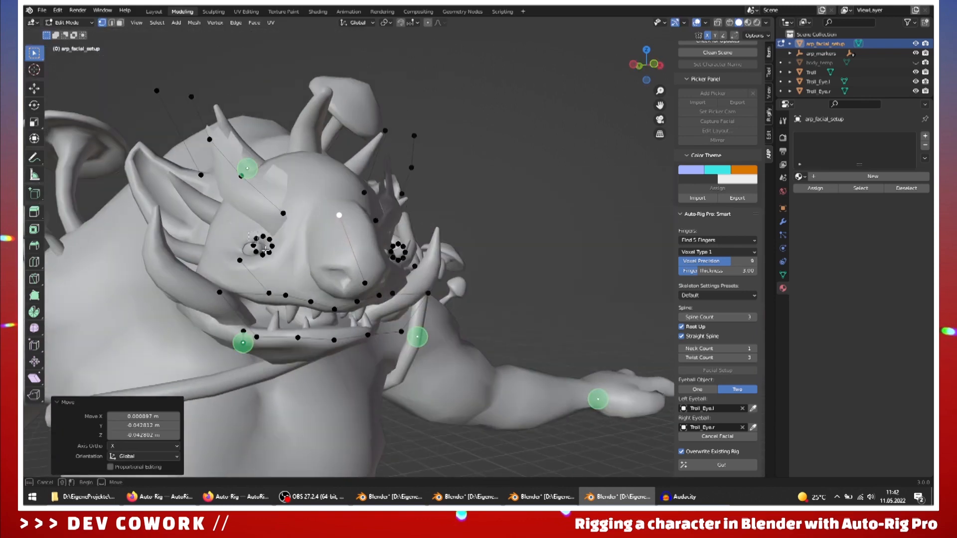
pyautogui.moveTo(254, 291); pyautogui.dragTo(274, 277, button='middle')
pyautogui.press('g')
pyautogui.click(290, 291)
# Step: Move the individual outer eyelid markers so they follow the edge of the eye opening
pyautogui.scroll(2, 273, 273)
pyautogui.click(256, 261)
pyautogui.moveTo(257, 261); pyautogui.dragTo(260, 273, button='middle')
pyautogui.press('g')
pyautogui.click(222, 280)
pyautogui.click(262, 256)
pyautogui.press('g')
pyautogui.click(239, 261)
pyautogui.click(258, 295)
pyautogui.press('g')
pyautogui.click(236, 295)
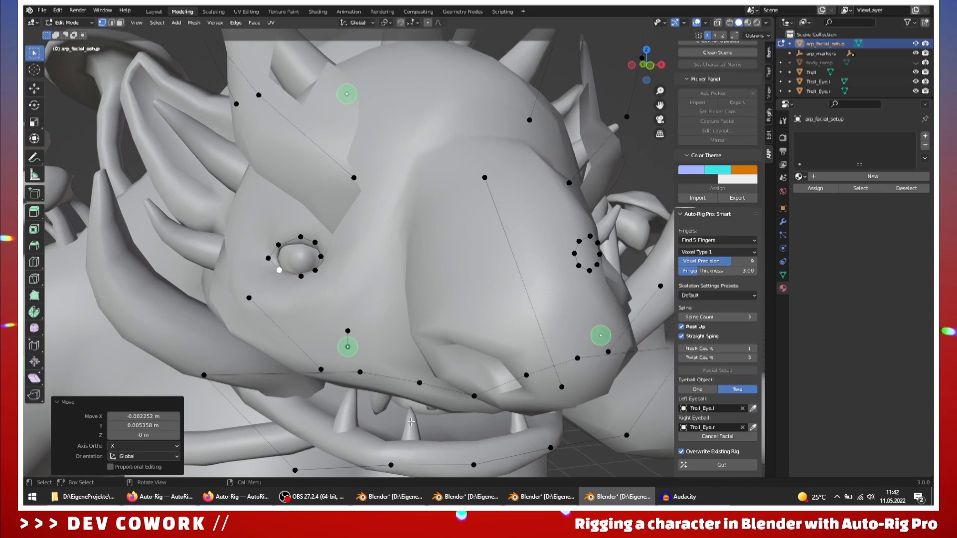
# Step: Switch to the Blender window with the finished textured troll and test the jaw by rotating the c_chin_01.x control
pyautogui.click(389, 497)
pyautogui.scroll(2, 381, 273)
pyautogui.moveTo(380, 272); pyautogui.dragTo(389, 225, button='middle')
pyautogui.scroll(3, 372, 246)
pyautogui.click(389, 224)
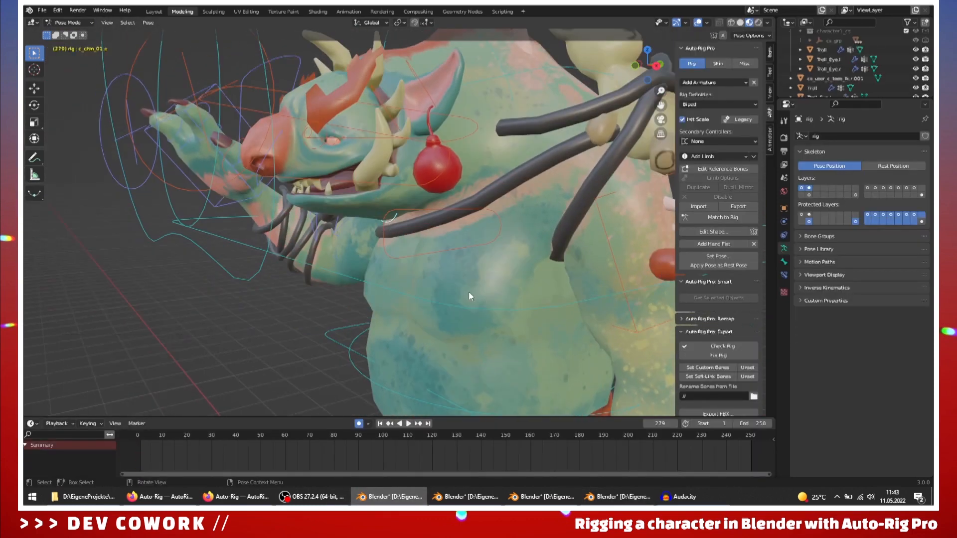
pyautogui.press('r')
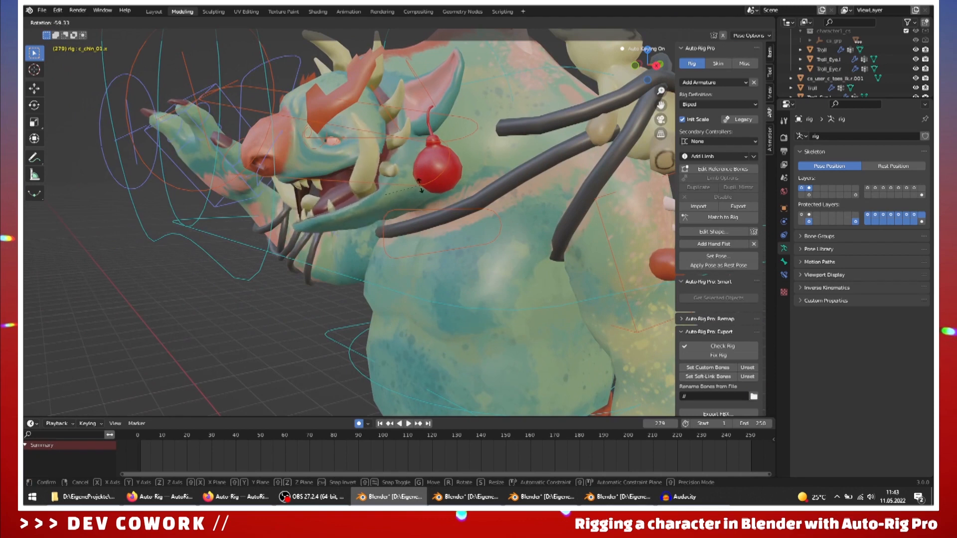
pyautogui.rightClick(357, 149)
# Step: Select the c_eye_target.x control and move it sideways to demonstrate the eye movement
pyautogui.scroll(-3, 302, 190)
pyautogui.moveTo(279, 194); pyautogui.dragTo(327, 175, button='middle')
pyautogui.click(134, 64)
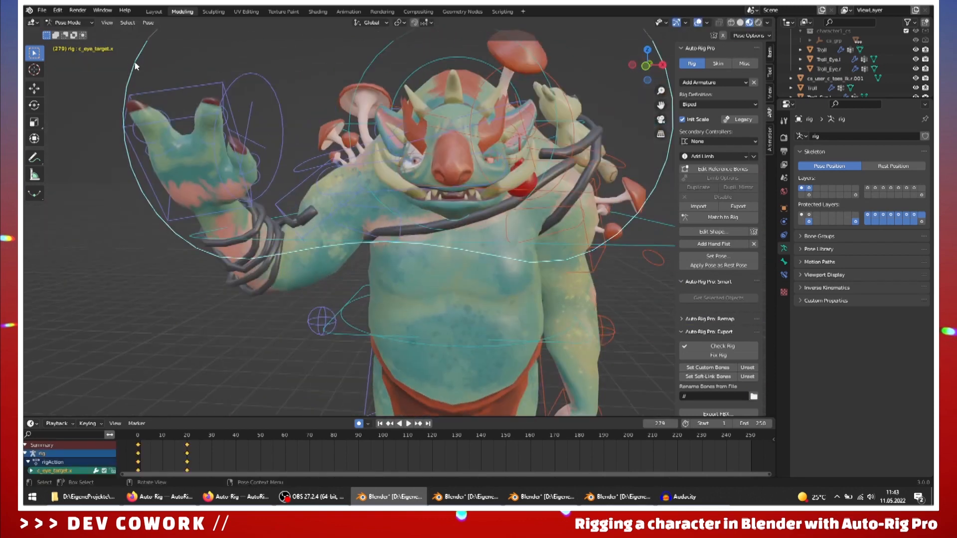
pyautogui.scroll(-3, 391, 208)
pyautogui.moveTo(391, 208); pyautogui.dragTo(403, 225, button='middle')
pyautogui.scroll(2, 403, 225)
pyautogui.press('g')
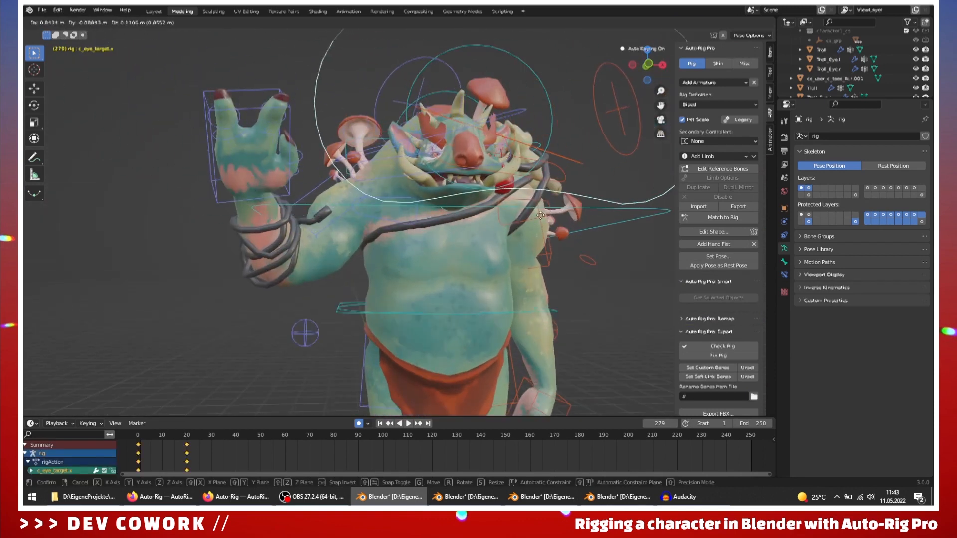
pyautogui.click(552, 218)
pyautogui.keyDown('shift'); pyautogui.moveTo(551, 219); pyautogui.dragTo(418, 281, button='middle'); pyautogui.keyUp('shift')
pyautogui.keyDown('shift'); pyautogui.moveTo(428, 345); pyautogui.dragTo(453, 255, button='middle'); pyautogui.keyUp('shift')
# Step: Switch back to the Blender window with the marker setup and refine the remaining facial markers, including a brow marker, against the head's surface
pyautogui.click(634, 497)
pyautogui.moveTo(347, 259); pyautogui.dragTo(502, 137, button='middle')
pyautogui.press('g')
pyautogui.click(221, 292)
pyautogui.press('g')
pyautogui.click(372, 285)
pyautogui.click(492, 181)
pyautogui.press('g')
pyautogui.click(469, 192)
pyautogui.moveTo(468, 191); pyautogui.dragTo(351, 275, button='middle')
pyautogui.press('g')
pyautogui.click(425, 239)
pyautogui.moveTo(425, 239); pyautogui.dragTo(530, 266, button='middle')
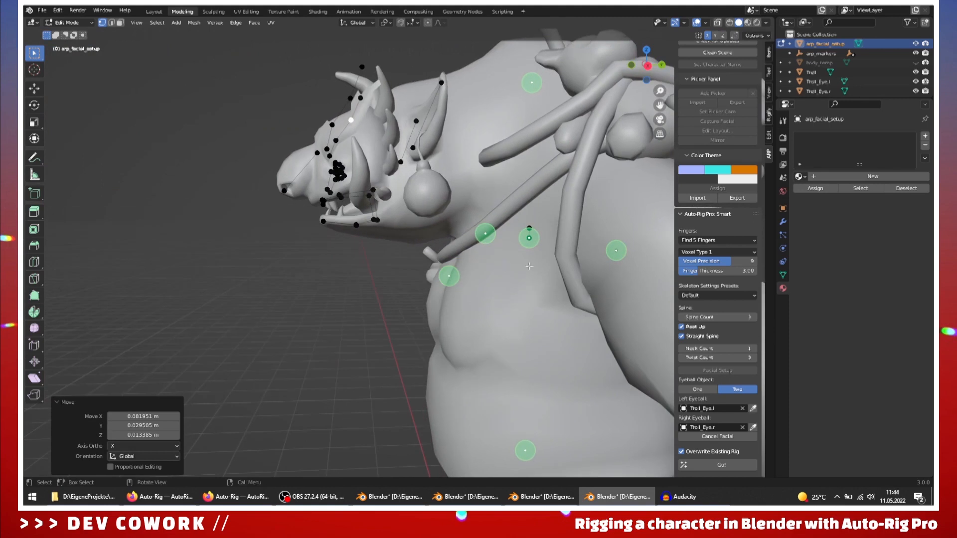
# Step: Move the two chin markers forward from inside the neck to the troll's lower jaw and check the full marker layout
pyautogui.click(528, 239)
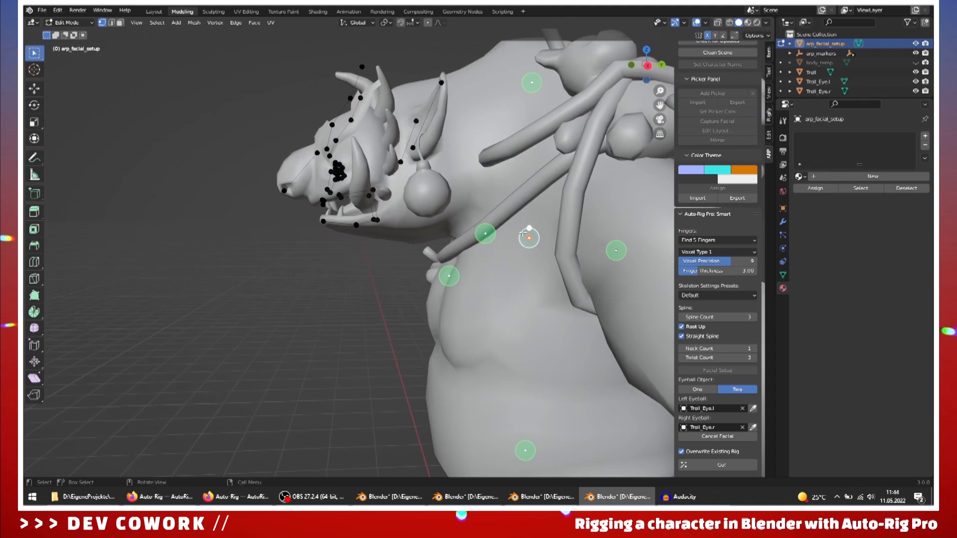
pyautogui.moveTo(523, 232); pyautogui.dragTo(337, 231)
pyautogui.moveTo(389, 289)
pyautogui.mouseDown(button='middle')
pyautogui.moveTo(486, 276)
pyautogui.moveTo(459, 261)
pyautogui.moveTo(399, 302)
pyautogui.moveTo(483, 297)
pyautogui.moveTo(377, 288)
pyautogui.mouseUp(button='middle')
pyautogui.scroll(2, 460, 260)
pyautogui.scroll(-7, 379, 289)
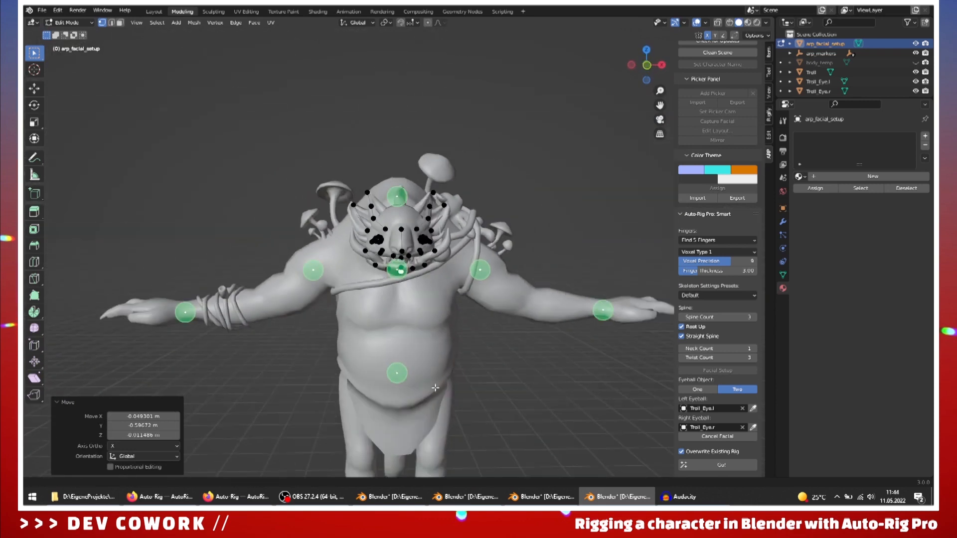
pyautogui.keyDown('shift'); pyautogui.moveTo(441, 385); pyautogui.dragTo(457, 322, button='middle'); pyautogui.keyUp('shift')
pyautogui.scroll(-1, 465, 328)
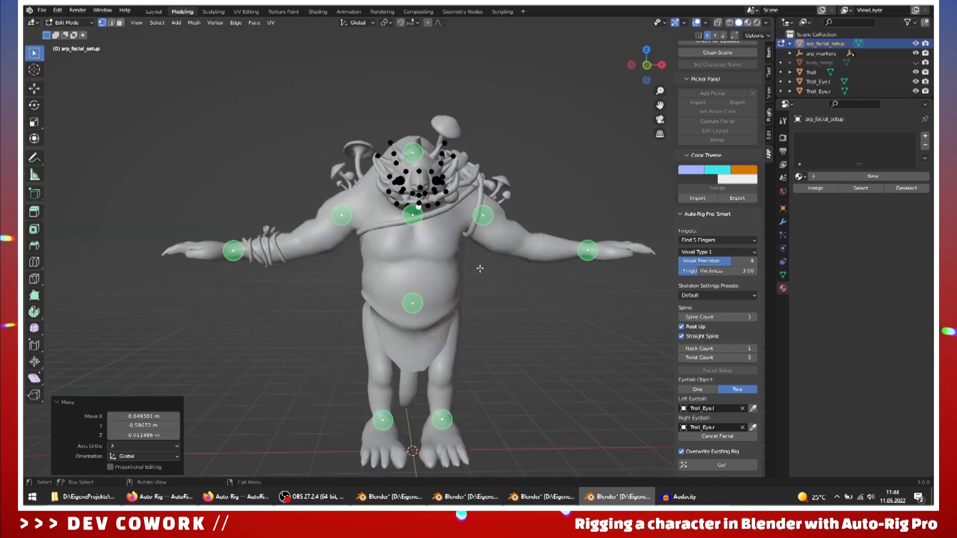
pyautogui.scroll(3, 405, 178)
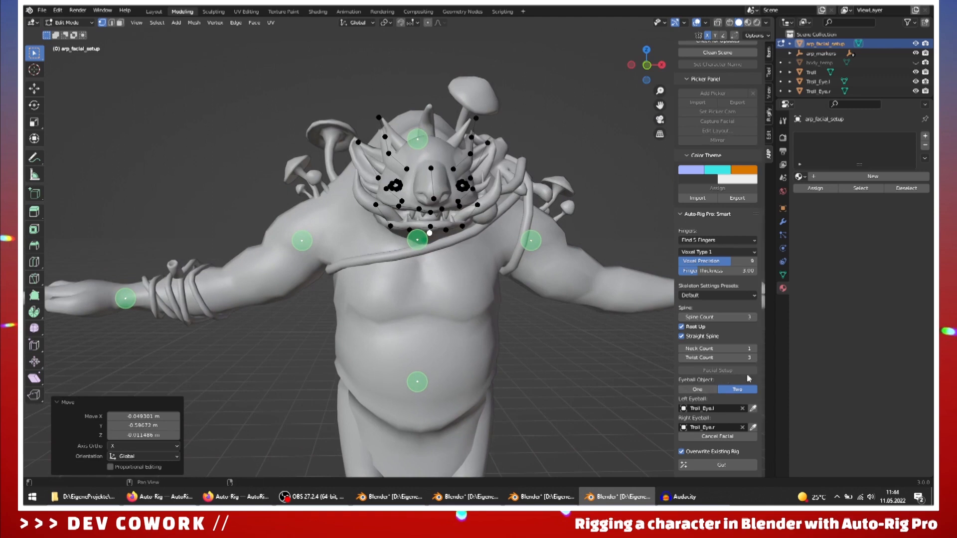
pyautogui.moveTo(547, 236); pyautogui.dragTo(492, 218, button='middle')
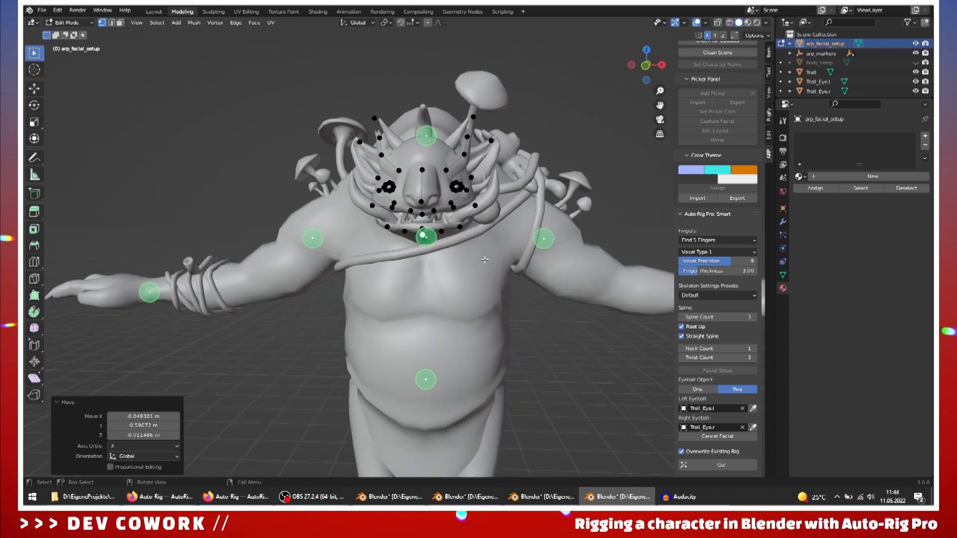
# Step: Leave Edit Mode on the facial setup and select the Troll body mesh
pyautogui.press('Tab')
pyautogui.click(472, 266)
pyautogui.scroll(2, 469, 258)
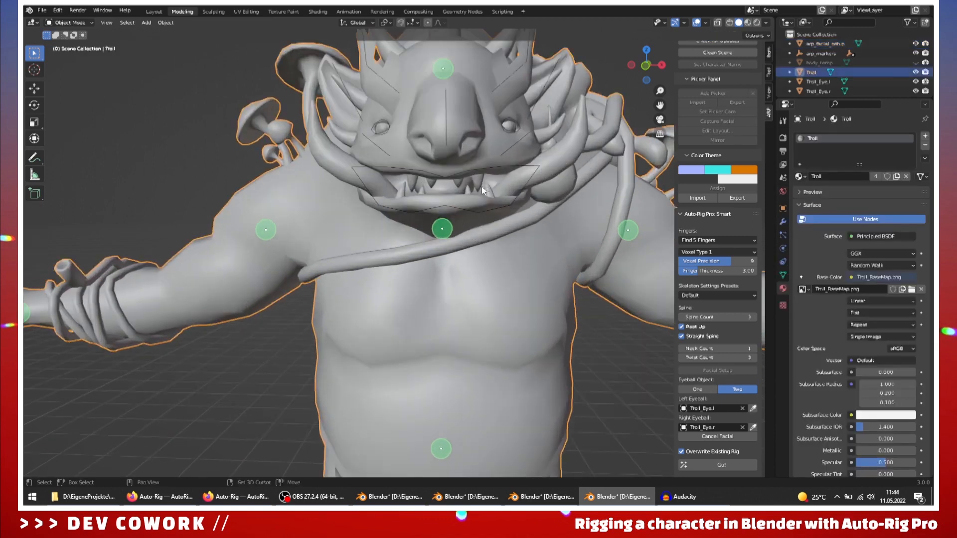
pyautogui.moveTo(482, 186); pyautogui.dragTo(458, 285, button='middle')
pyautogui.scroll(3, 568, 263)
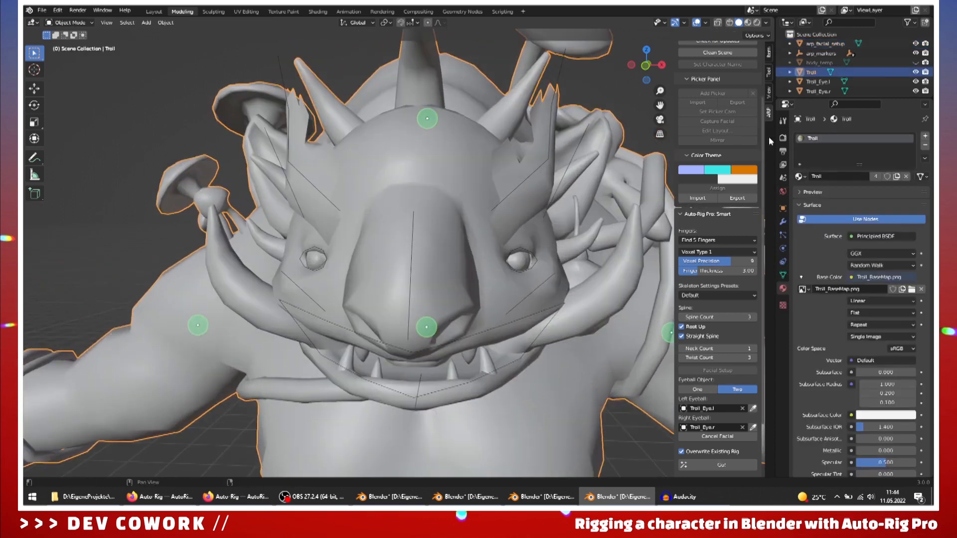
# Step: Select both eyeball meshes and try to assign Troll_Eye.l and Troll_Eye.r as the left and right eyeball objects
pyautogui.click(517, 268)
pyautogui.scroll(-3, 510, 270)
pyautogui.moveTo(488, 284)
pyautogui.mouseDown(button='middle')
pyautogui.moveTo(470, 285)
pyautogui.moveTo(496, 287)
pyautogui.mouseUp(button='middle')
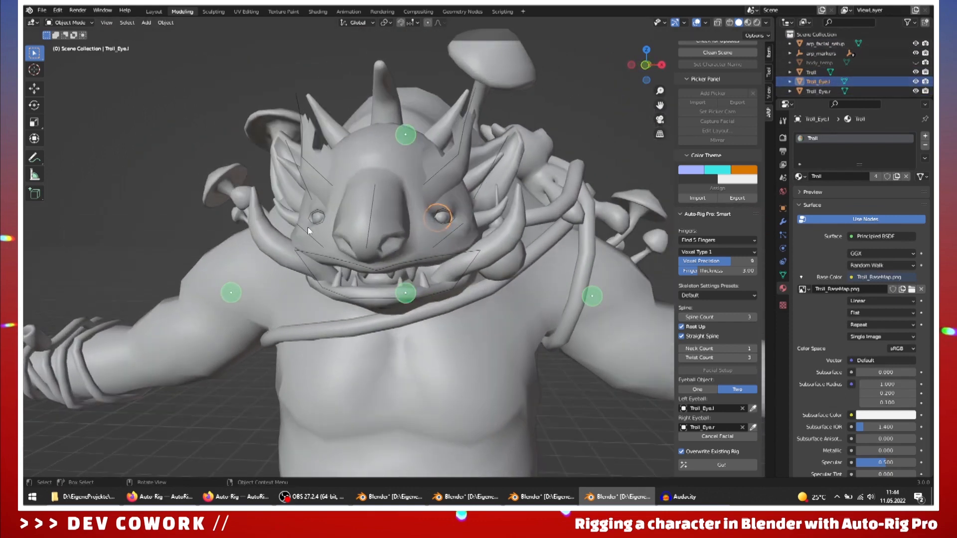
pyautogui.click(314, 221)
pyautogui.keyDown('shift'); pyautogui.moveTo(515, 321); pyautogui.dragTo(548, 328, button='middle'); pyautogui.keyUp('shift')
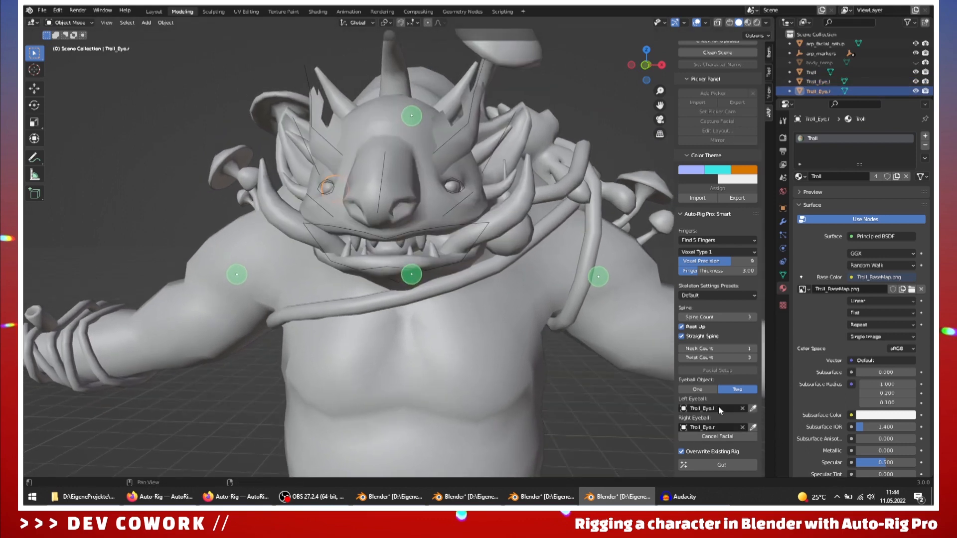
pyautogui.scroll(-1, 663, 415)
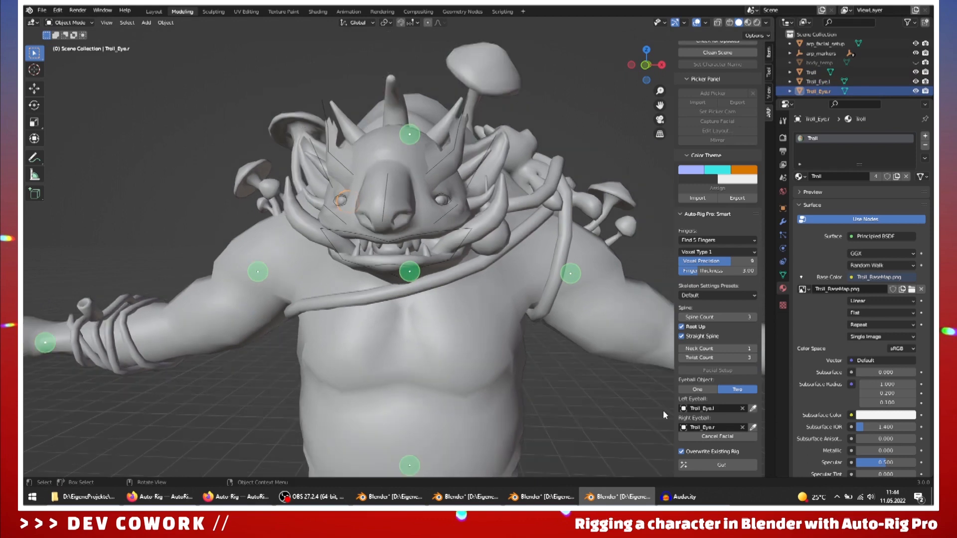
pyautogui.moveTo(277, 333)
pyautogui.mouseDown(button='middle')
pyautogui.moveTo(291, 337)
pyautogui.moveTo(279, 330)
pyautogui.mouseUp(button='middle')
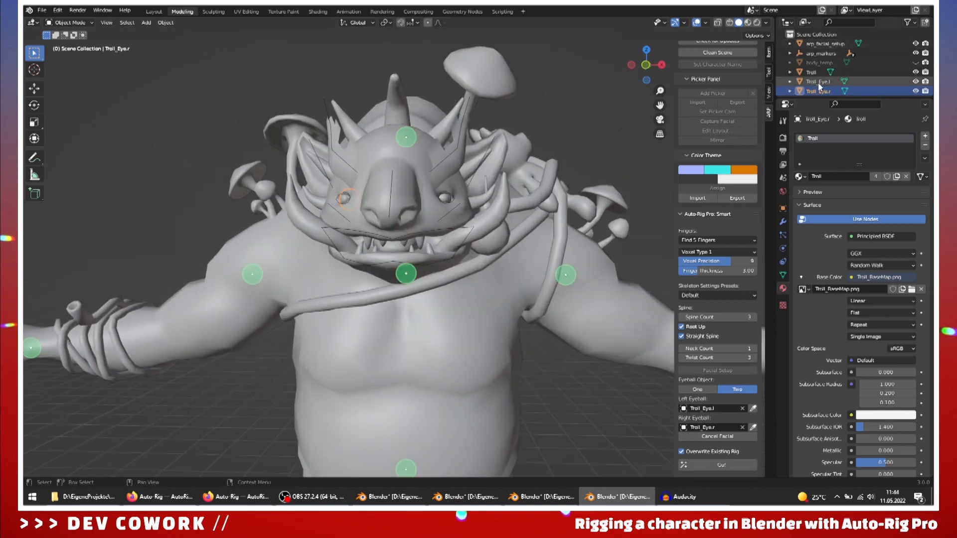
pyautogui.moveTo(818, 82); pyautogui.dragTo(761, 308)
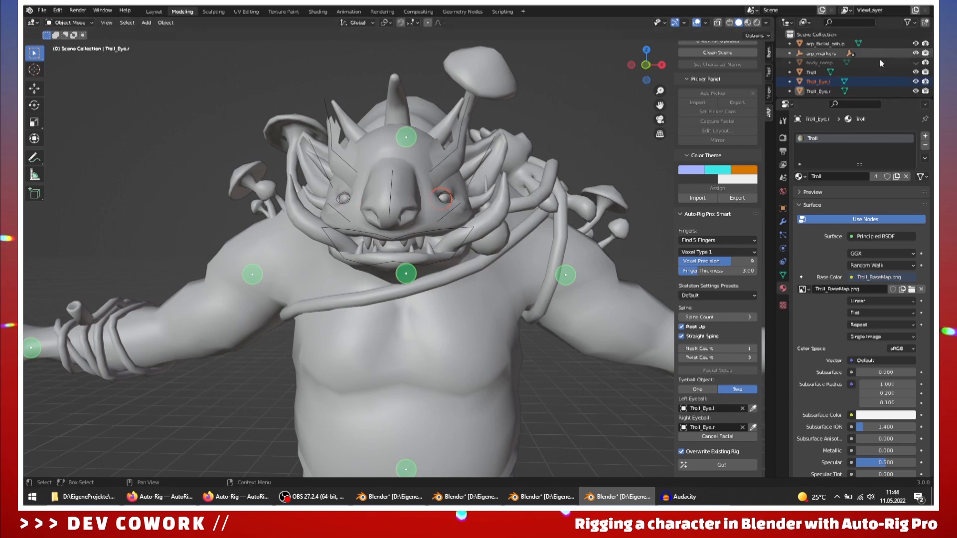
pyautogui.moveTo(780, 253); pyautogui.dragTo(701, 428)
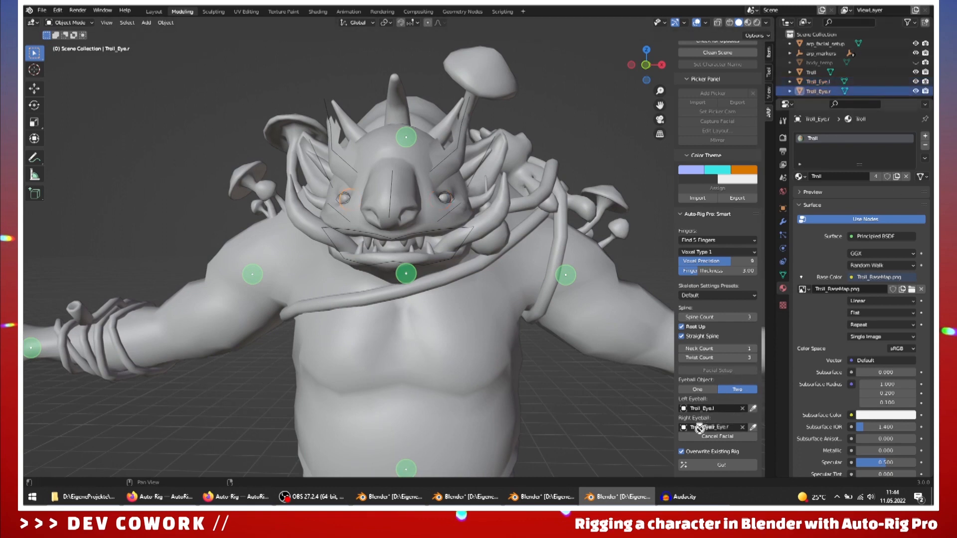
pyautogui.scroll(-1, 486, 331)
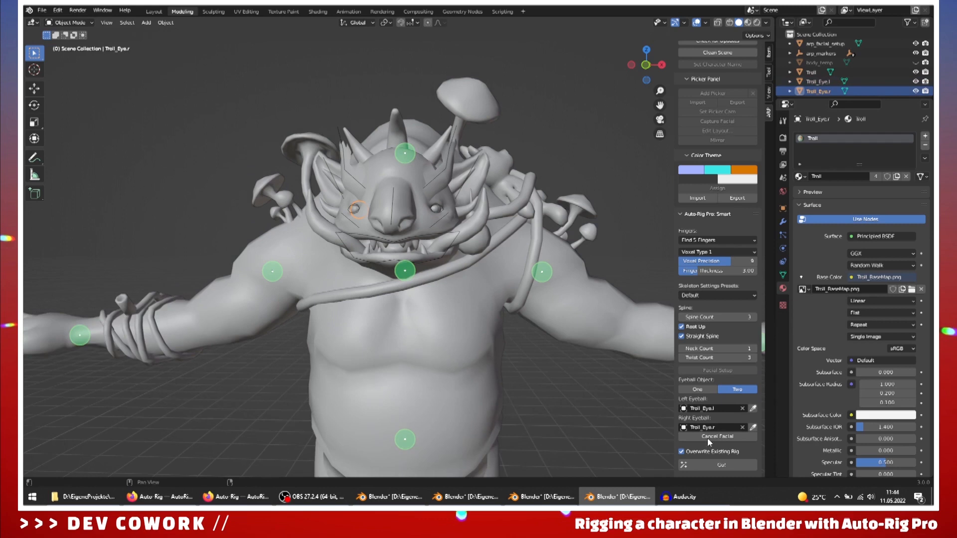
# Step: Generate the Auto-Rig Pro reference skeleton from the placed full-body and facial markers
pyautogui.moveTo(397, 353); pyautogui.dragTo(434, 314, button='middle')
pyautogui.scroll(-3, 427, 302)
pyautogui.scroll(4, 474, 340)
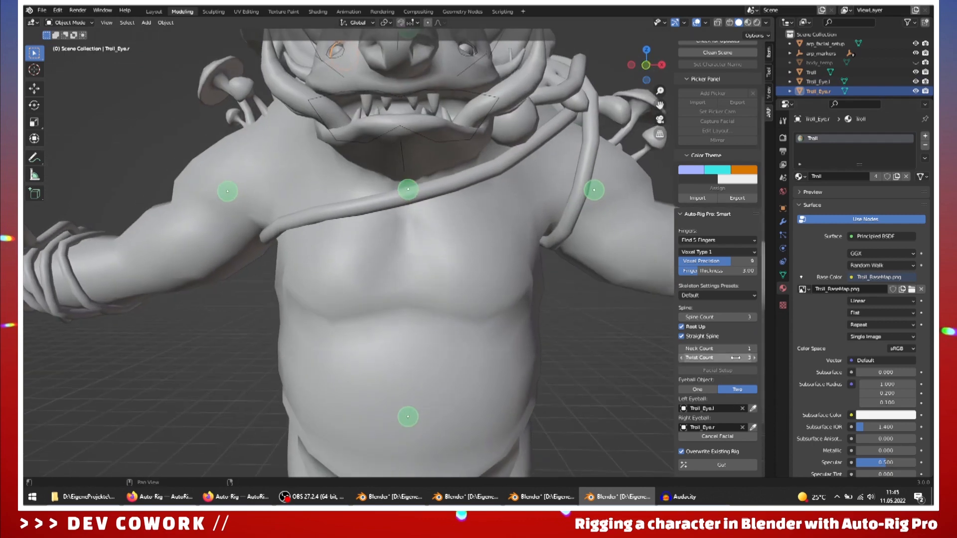
pyautogui.scroll(-2, 735, 357)
pyautogui.scroll(-1, 735, 357)
pyautogui.scroll(-2, 395, 353)
pyautogui.moveTo(396, 353); pyautogui.dragTo(305, 291, button='middle')
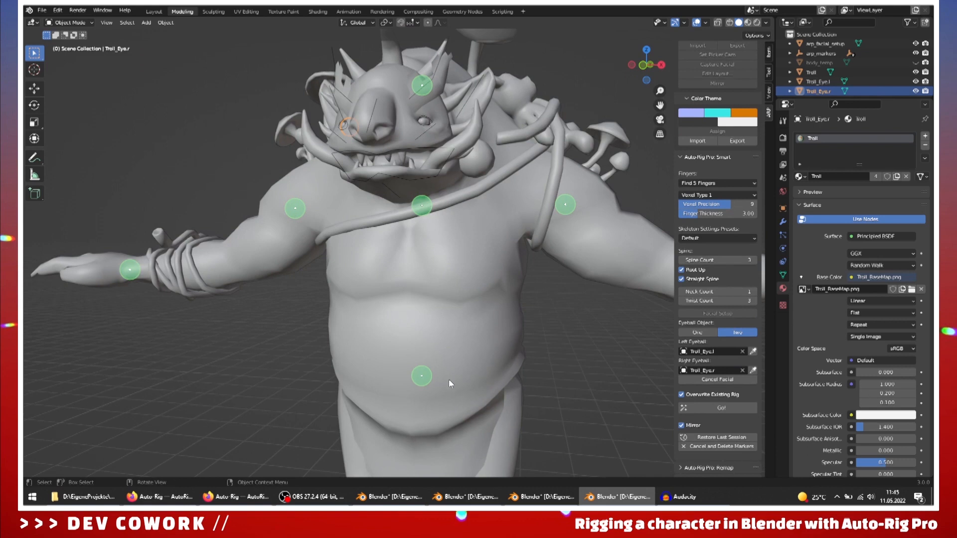
pyautogui.scroll(-3, 449, 379)
pyautogui.moveTo(442, 326); pyautogui.dragTo(469, 339, button='middle')
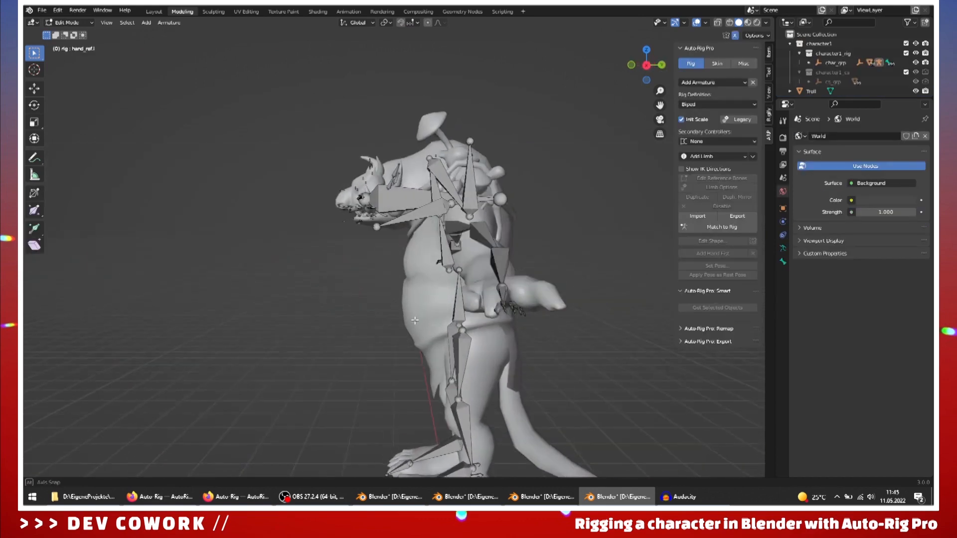
# Step: In side view, move the knee joint at the end of thigh_ref.l down about 0.28 m and back about 0.05 m
pyautogui.moveTo(431, 323); pyautogui.dragTo(638, 86, button='middle')
pyautogui.click(645, 66)
pyautogui.scroll(6, 451, 245)
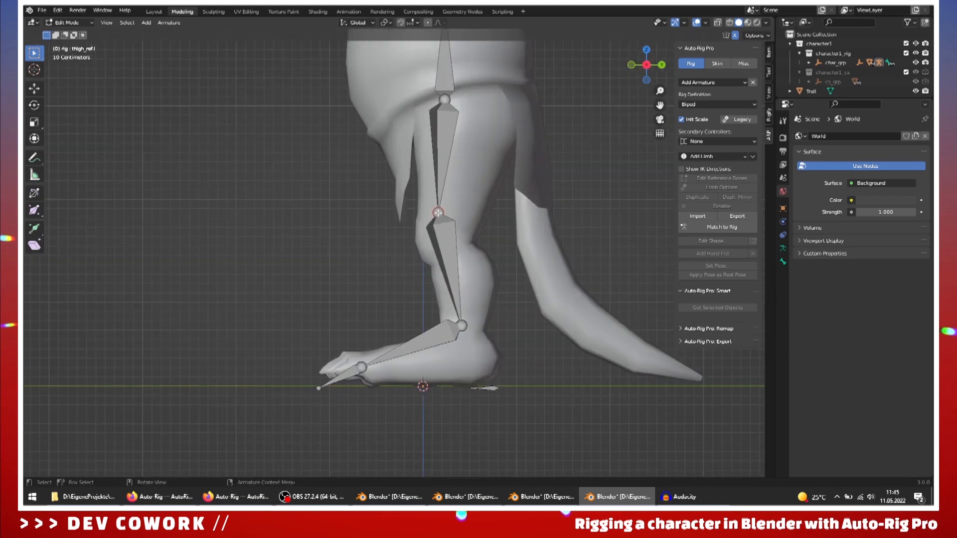
pyautogui.press('g')
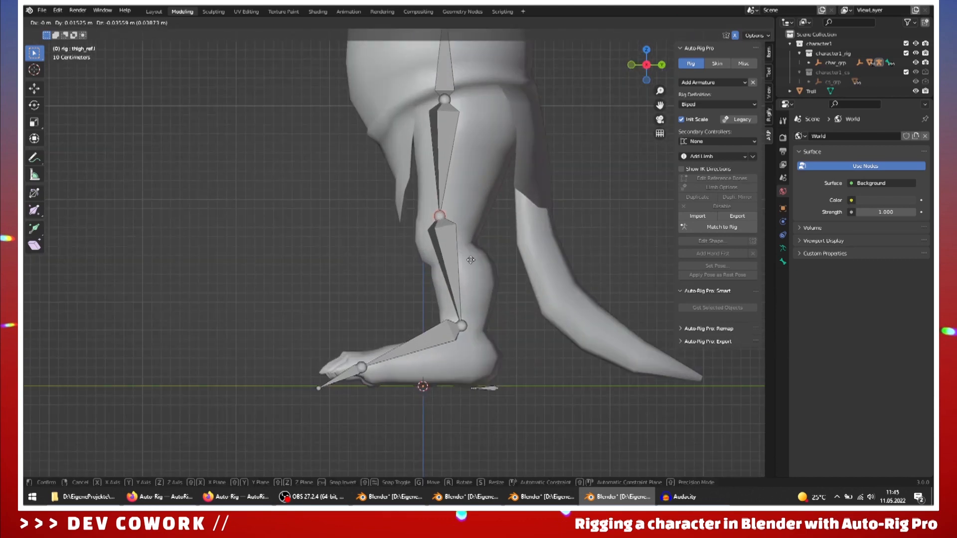
pyautogui.click(471, 263)
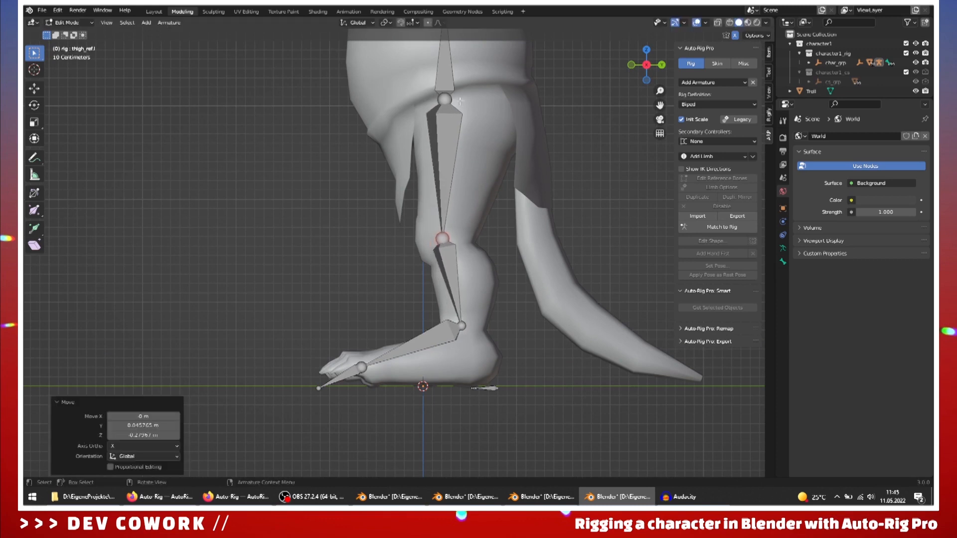
# Step: In side view, move the hip joint at the start of thigh_ref.l back about 0.37 m and down about 0.13 m
pyautogui.click(446, 99)
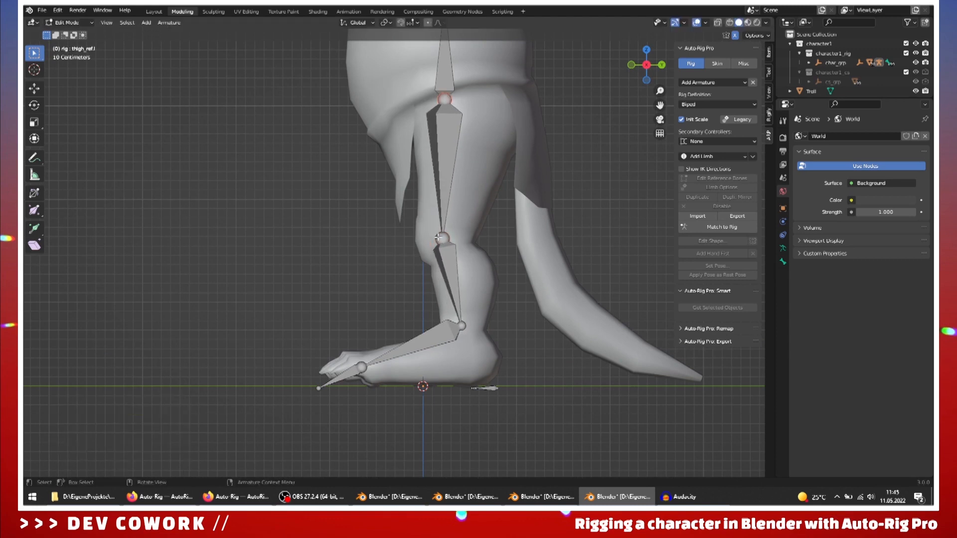
pyautogui.scroll(-3, 436, 245)
pyautogui.moveTo(436, 245)
pyautogui.mouseDown(button='middle')
pyautogui.moveTo(459, 243)
pyautogui.moveTo(448, 243)
pyautogui.mouseUp(button='middle')
pyautogui.moveTo(437, 325); pyautogui.dragTo(432, 298, button='middle')
pyautogui.scroll(3, 433, 297)
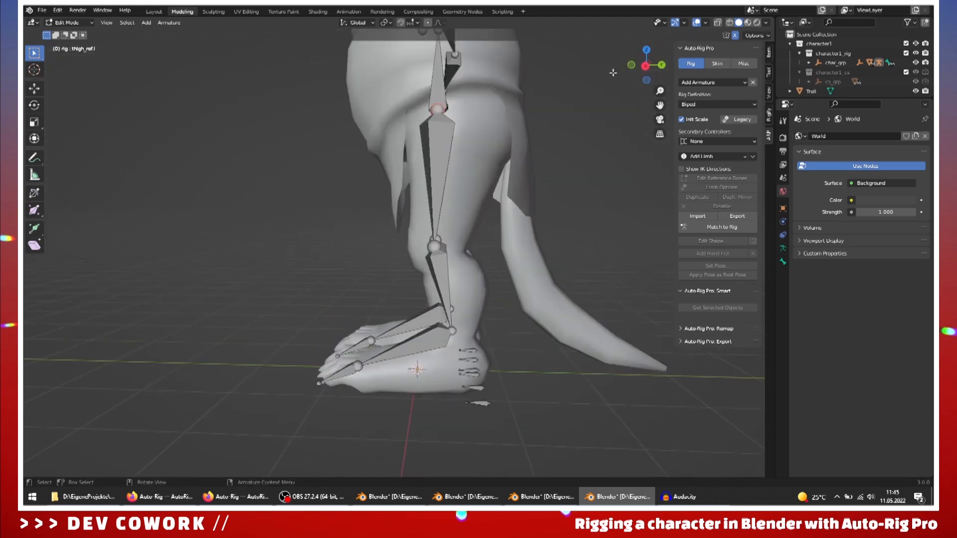
pyautogui.click(647, 68)
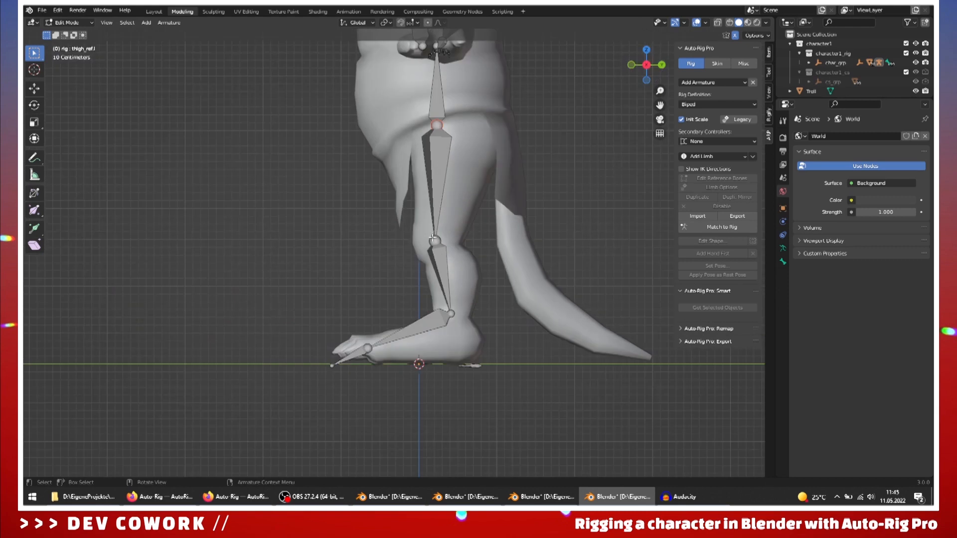
pyautogui.press('g')
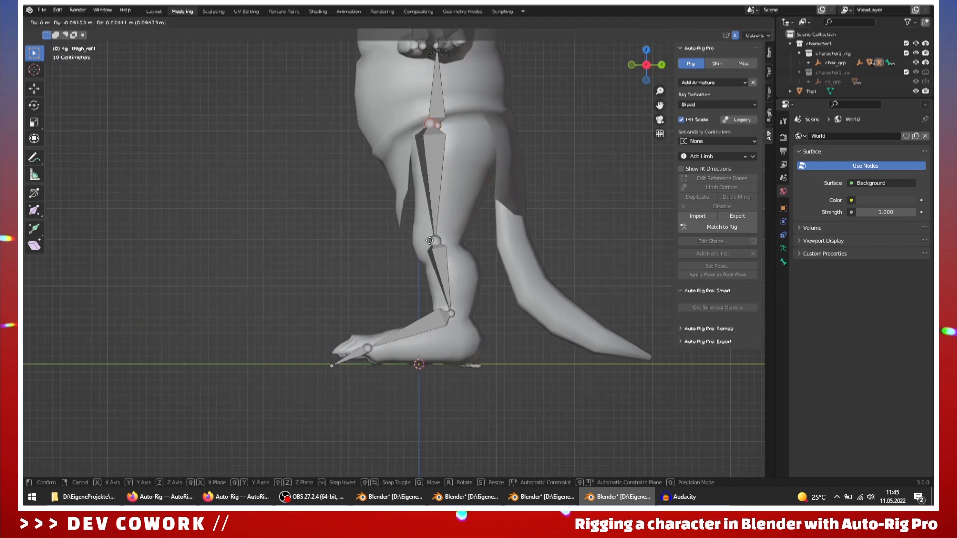
pyautogui.rightClick(434, 242)
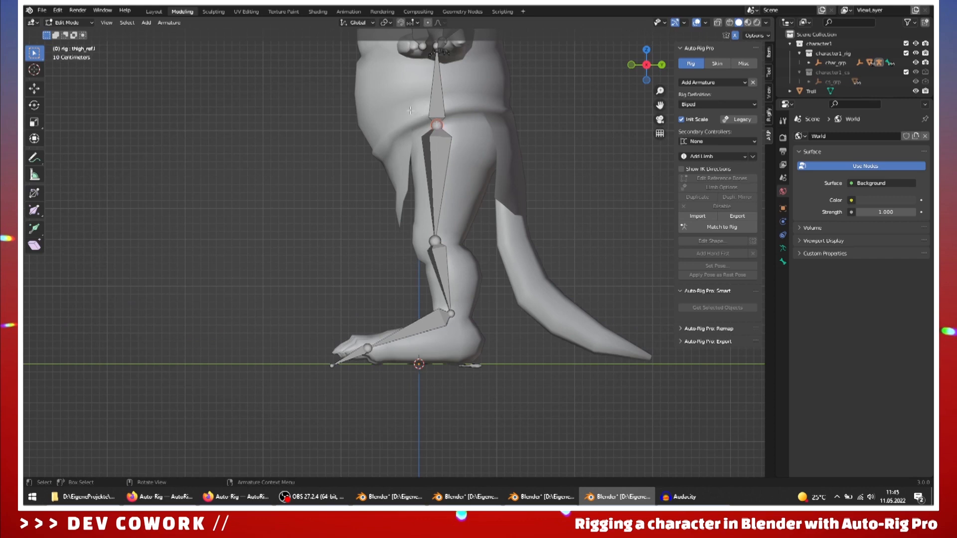
pyautogui.press('g')
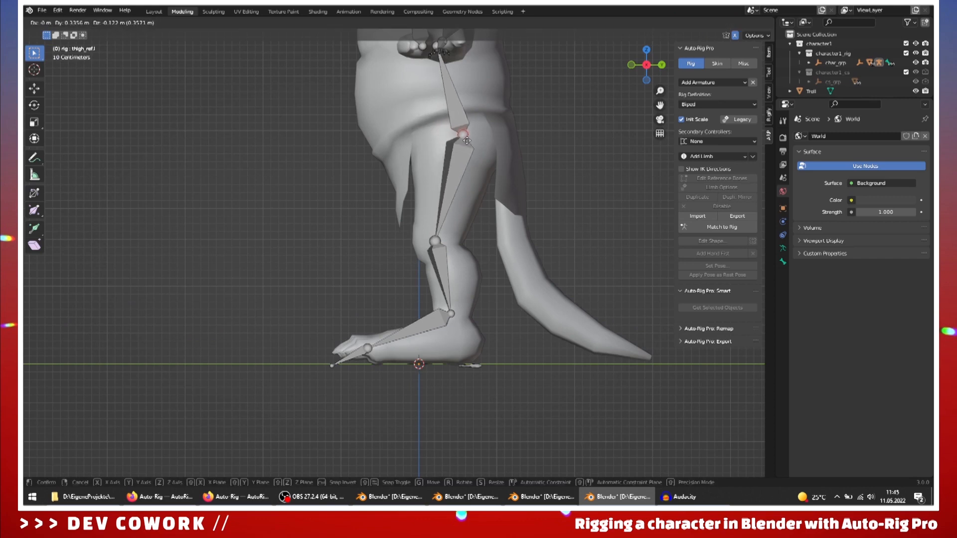
pyautogui.click(470, 141)
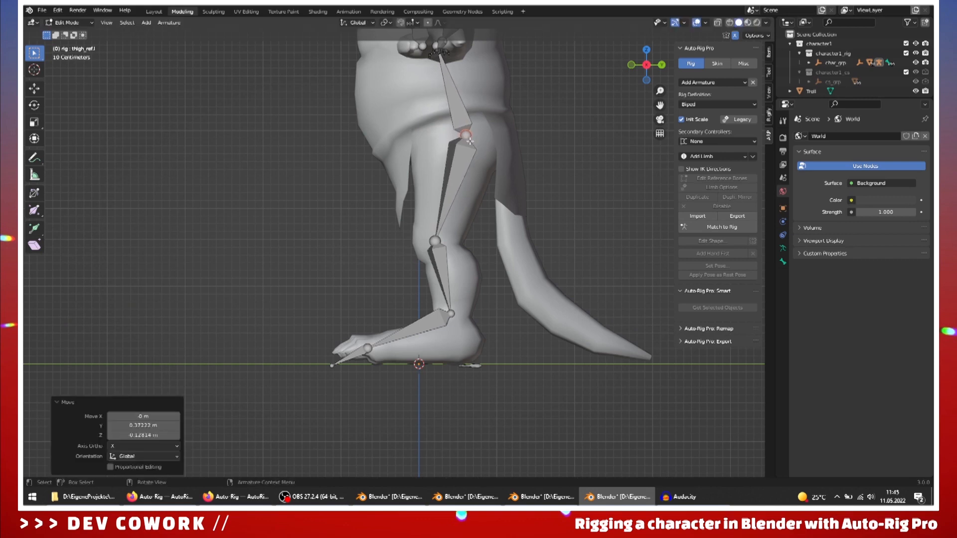
# Step: Move the ankle joint at the end of leg_ref.l down about 0.20 m and slightly back toward the heel
pyautogui.click(451, 315)
pyautogui.press('g')
pyautogui.click(459, 330)
# Step: Examine from several angles how the thigh, leg and foot reference bones sit inside both of the troll's legs
pyautogui.scroll(-3, 341, 299)
pyautogui.moveTo(340, 299); pyautogui.dragTo(473, 298, button='middle')
pyautogui.scroll(3, 435, 310)
pyautogui.scroll(1, 433, 294)
pyautogui.scroll(-2, 449, 257)
pyautogui.scroll(-3, 457, 229)
pyautogui.moveTo(480, 256); pyautogui.dragTo(476, 295, button='middle')
pyautogui.scroll(4, 478, 296)
pyautogui.moveTo(487, 417); pyautogui.dragTo(440, 347, button='middle')
pyautogui.keyDown('shift'); pyautogui.moveTo(505, 286); pyautogui.dragTo(532, 214, button='middle'); pyautogui.keyUp('shift')
pyautogui.moveTo(506, 279); pyautogui.dragTo(485, 272, button='middle')
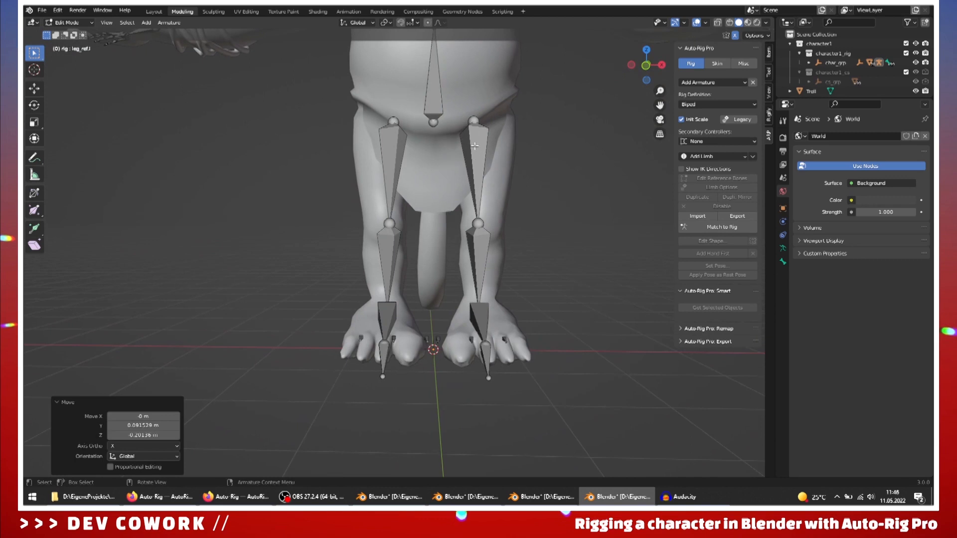
pyautogui.moveTo(548, 191); pyautogui.dragTo(512, 118, button='middle')
# Step: Set the bone roll of thigh_ref.l and leg_ref.l to 0°
pyautogui.click(521, 165)
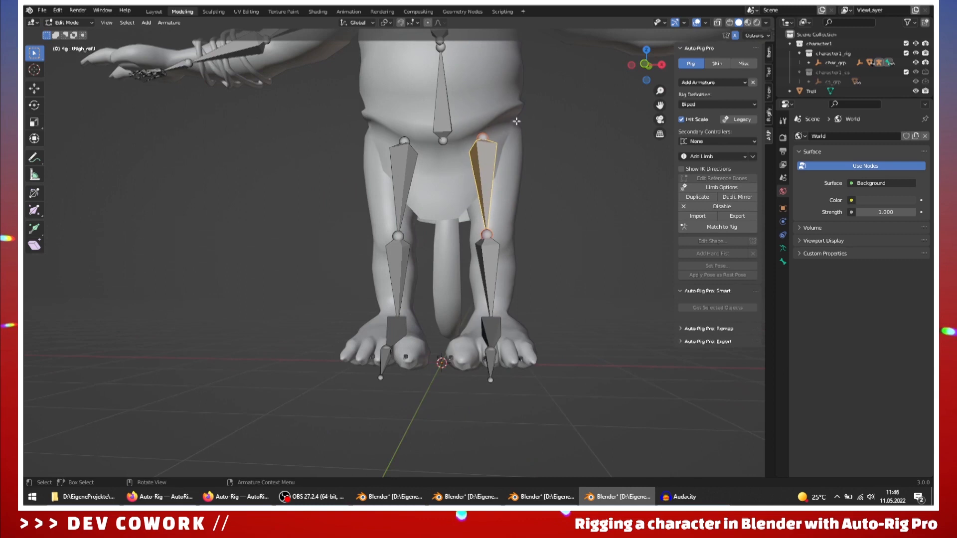
pyautogui.click(769, 58)
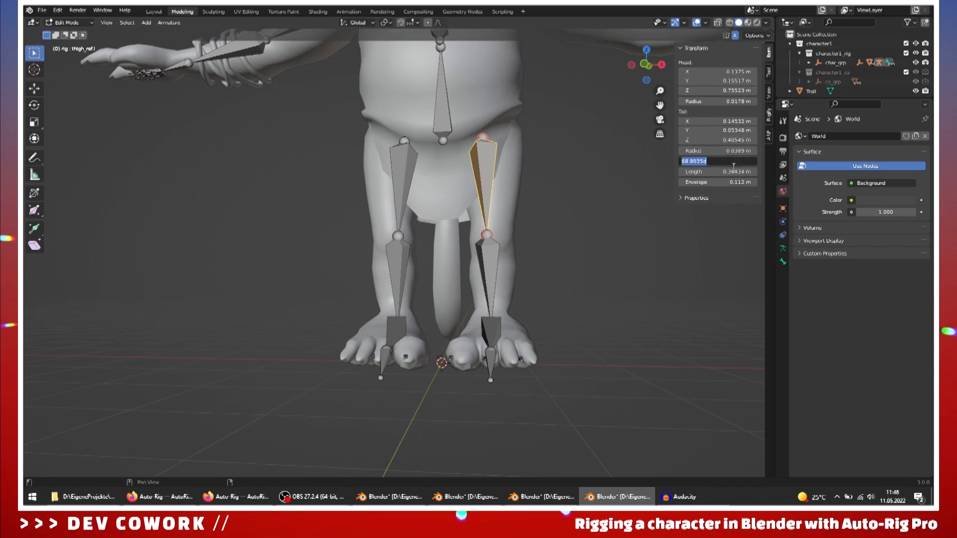
pyautogui.press('Return')
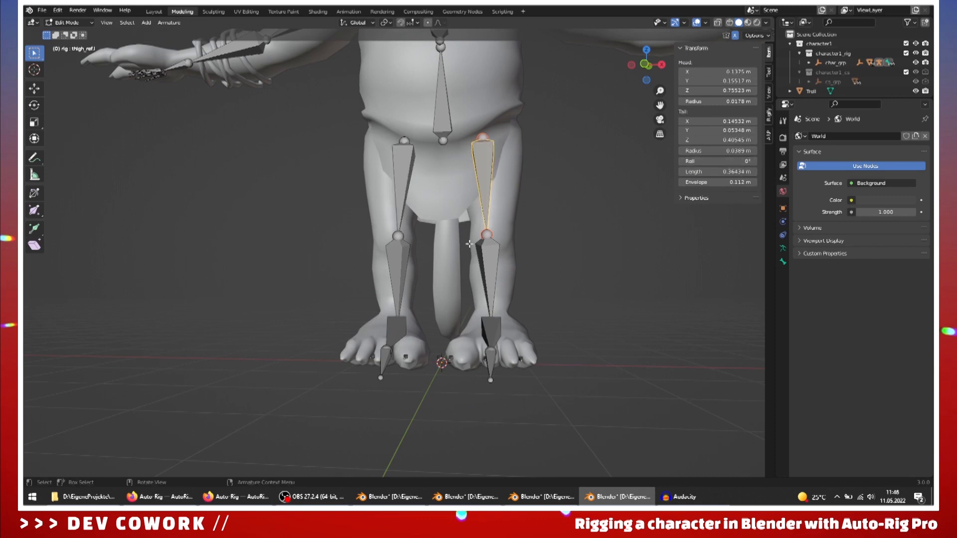
pyautogui.click(486, 276)
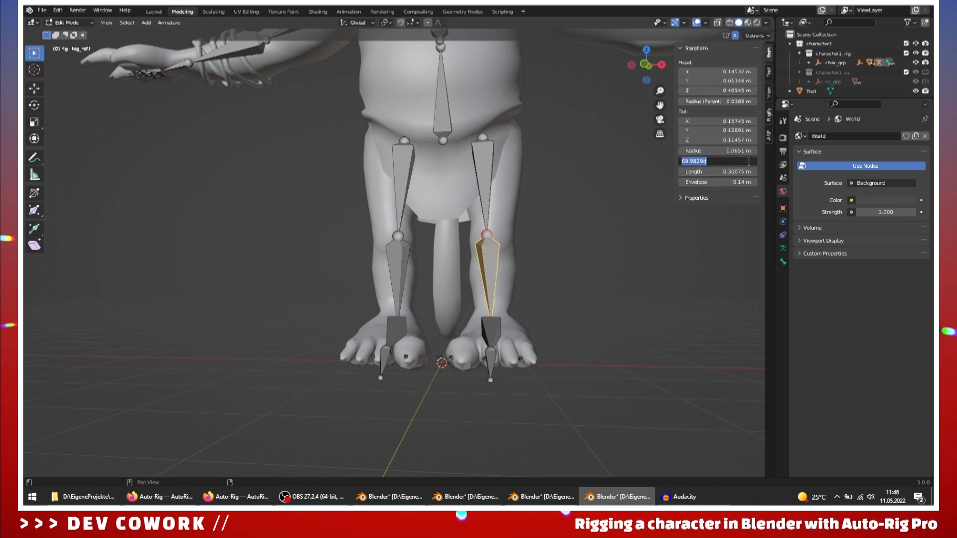
pyautogui.press('Return')
# Step: Move the head_ref.x bone forward into the troll's snout and rotate it about 73° so it points along the head
pyautogui.moveTo(598, 250); pyautogui.dragTo(547, 370, button='middle')
pyautogui.scroll(5, 514, 253)
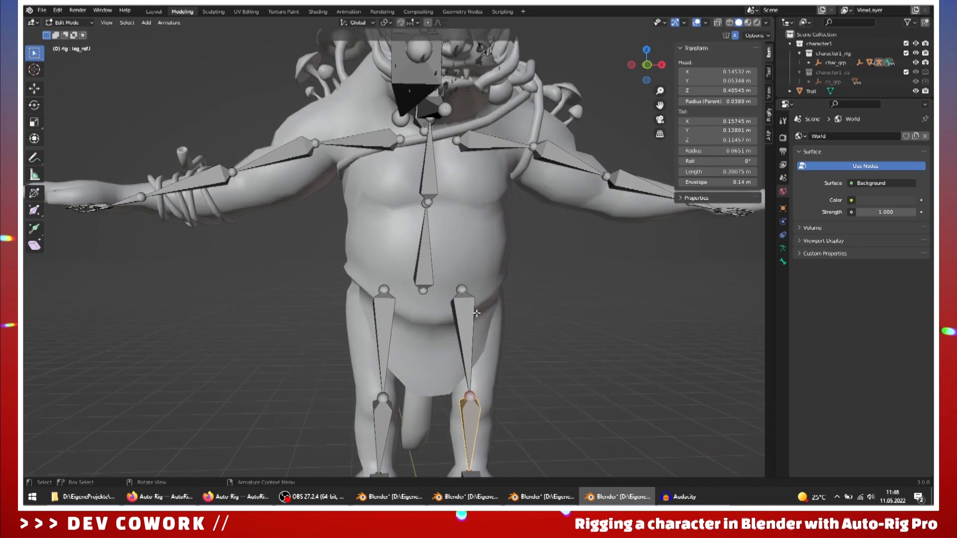
pyautogui.scroll(-4, 514, 252)
pyautogui.moveTo(514, 253); pyautogui.dragTo(334, 199, button='middle')
pyautogui.click(342, 170)
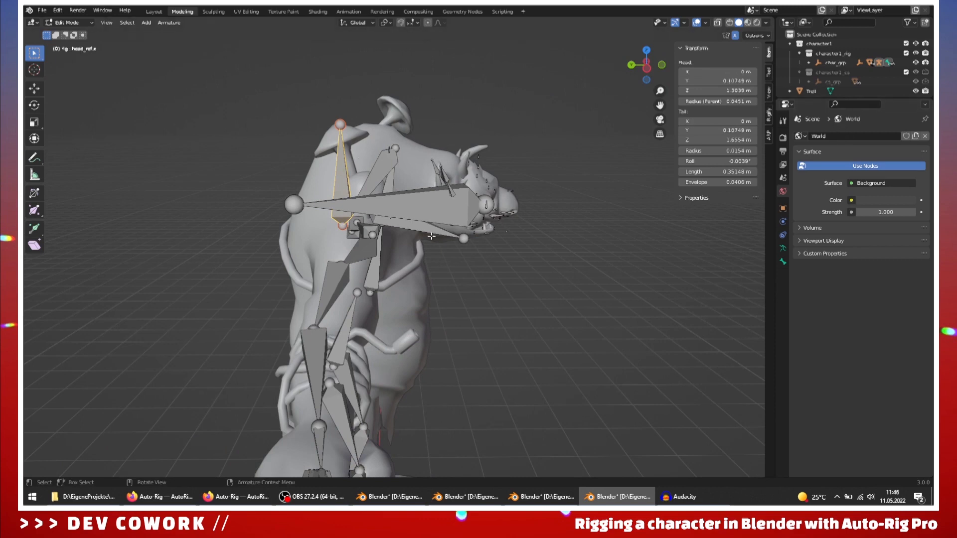
pyautogui.click(782, 262)
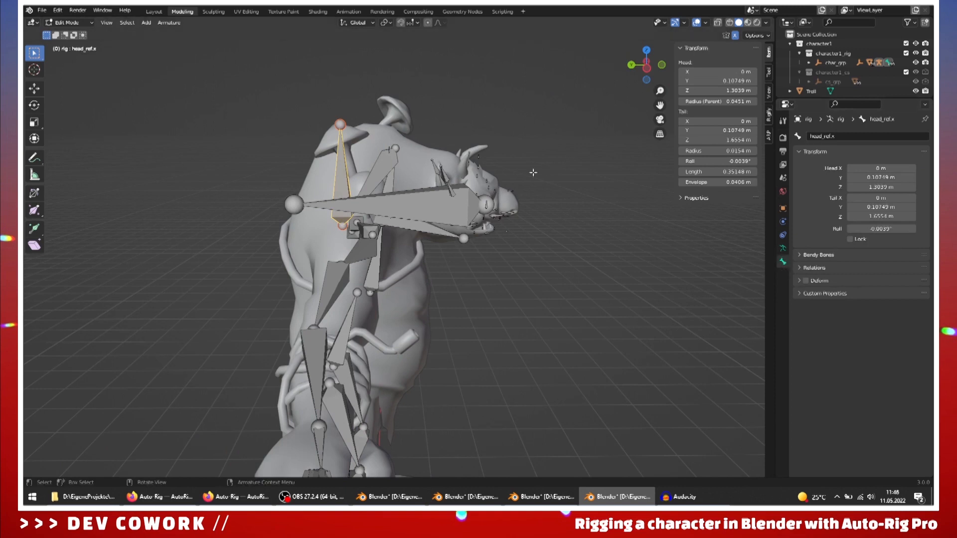
pyautogui.press('g')
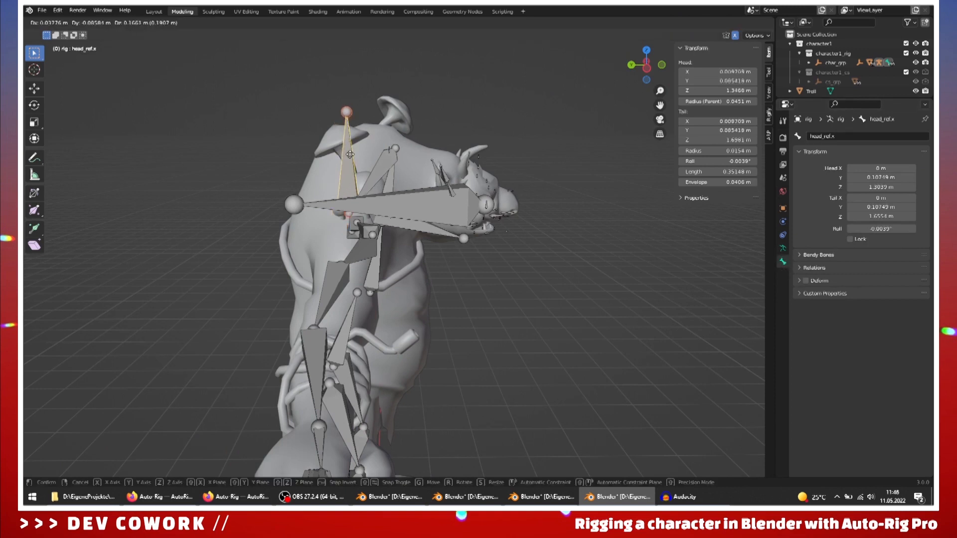
pyautogui.click(453, 157)
pyautogui.press('r')
pyautogui.click(523, 59)
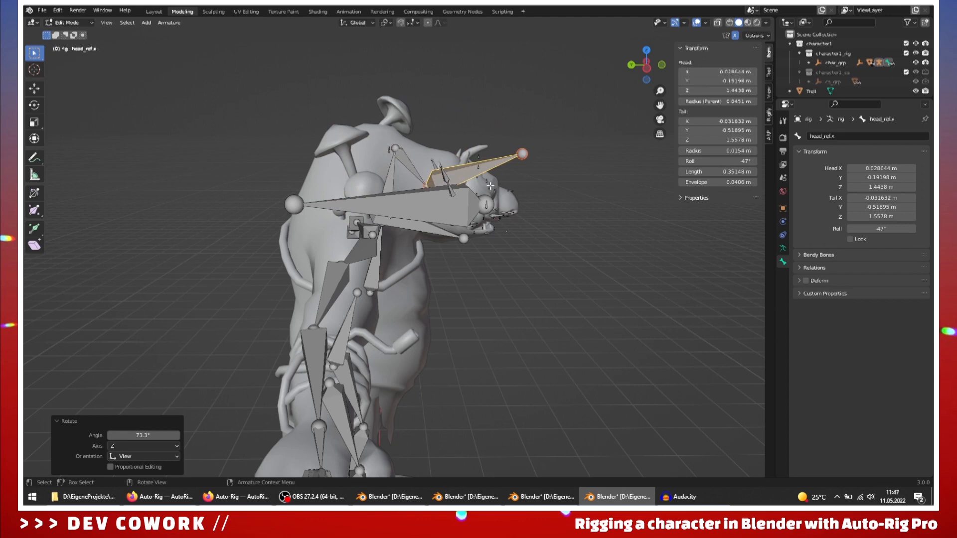
pyautogui.press('g')
pyautogui.click(505, 168)
# Step: Centre head_ref.x by setting its head X and tail X to 0 m, and set its roll to 0°
pyautogui.moveTo(505, 168); pyautogui.dragTo(492, 191, button='middle')
pyautogui.moveTo(451, 324); pyautogui.dragTo(635, 145, button='middle')
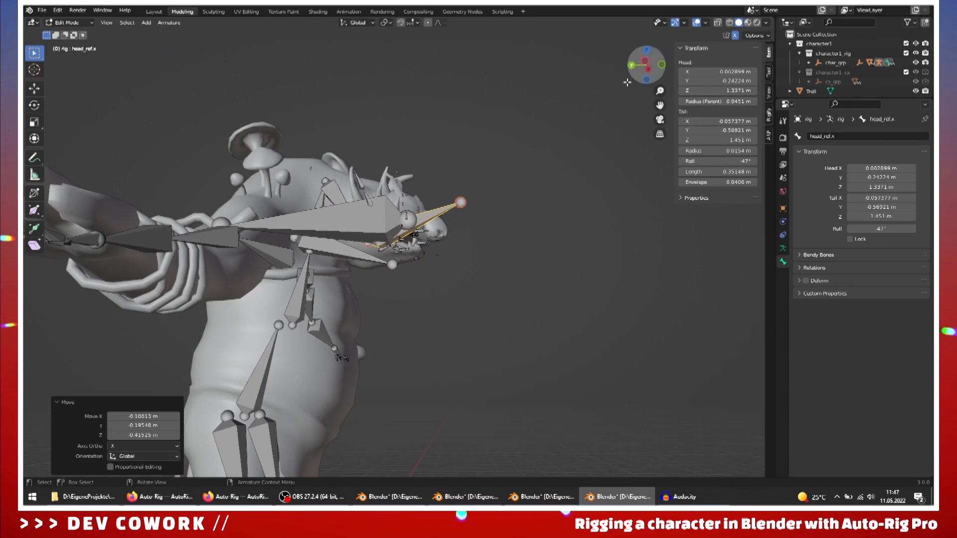
pyautogui.moveTo(517, 165); pyautogui.dragTo(524, 158, button='middle')
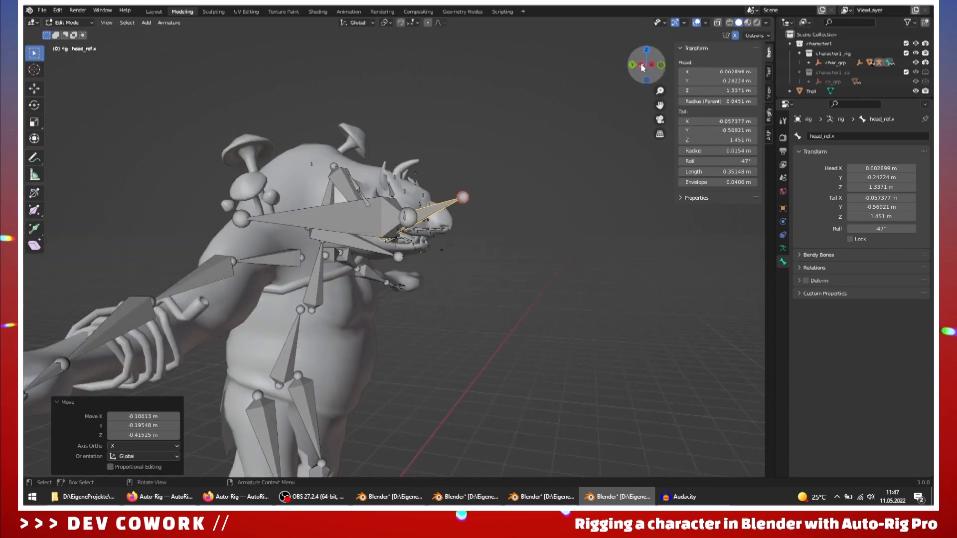
pyautogui.click(647, 50)
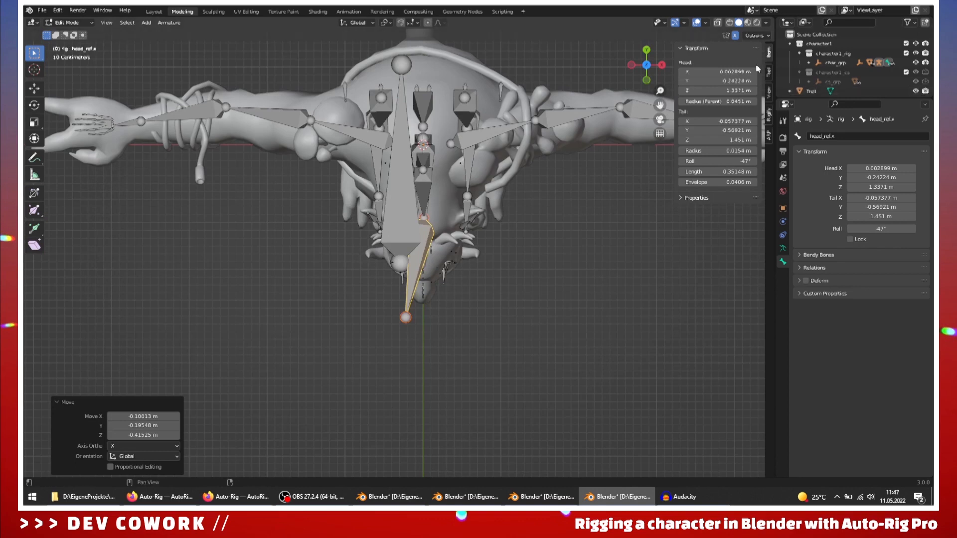
pyautogui.click(727, 72)
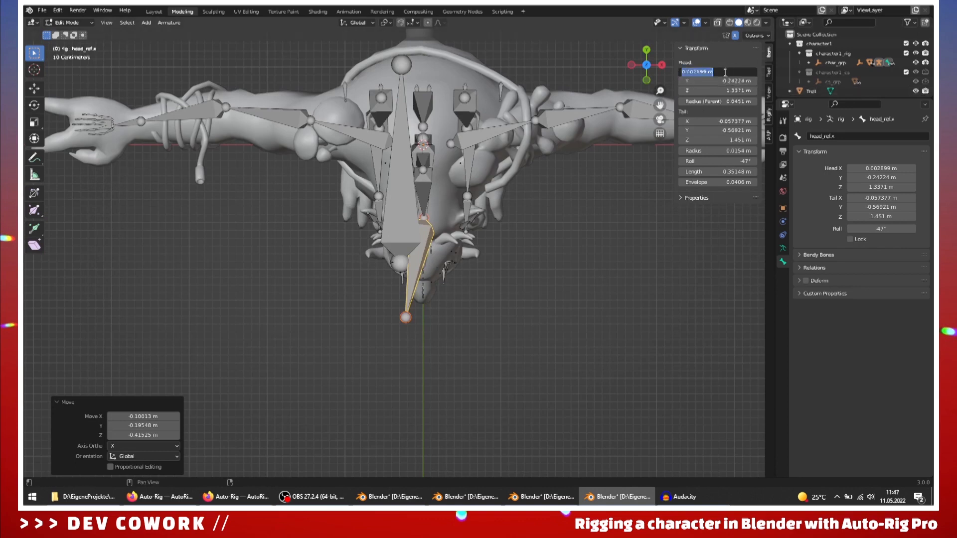
pyautogui.press('Return')
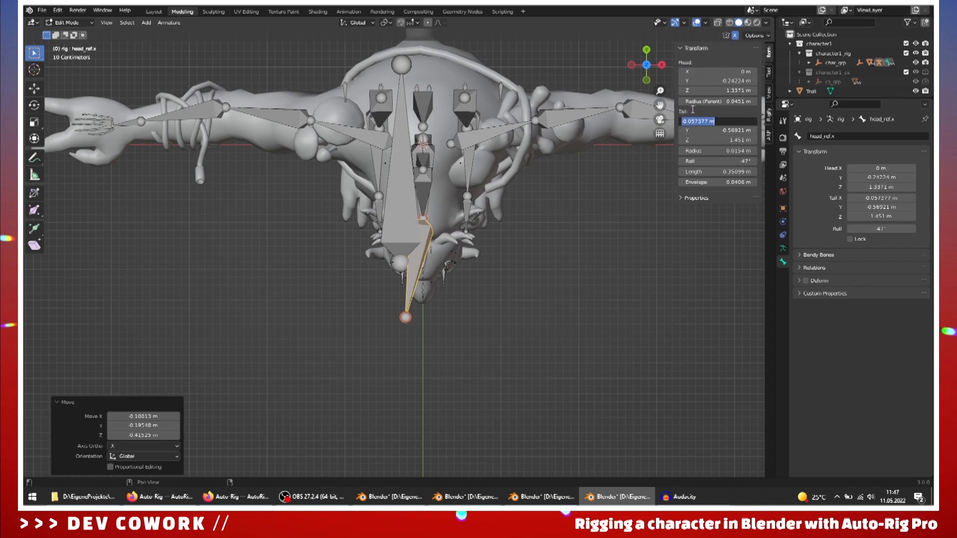
pyautogui.write('0')
pyautogui.press('Return')
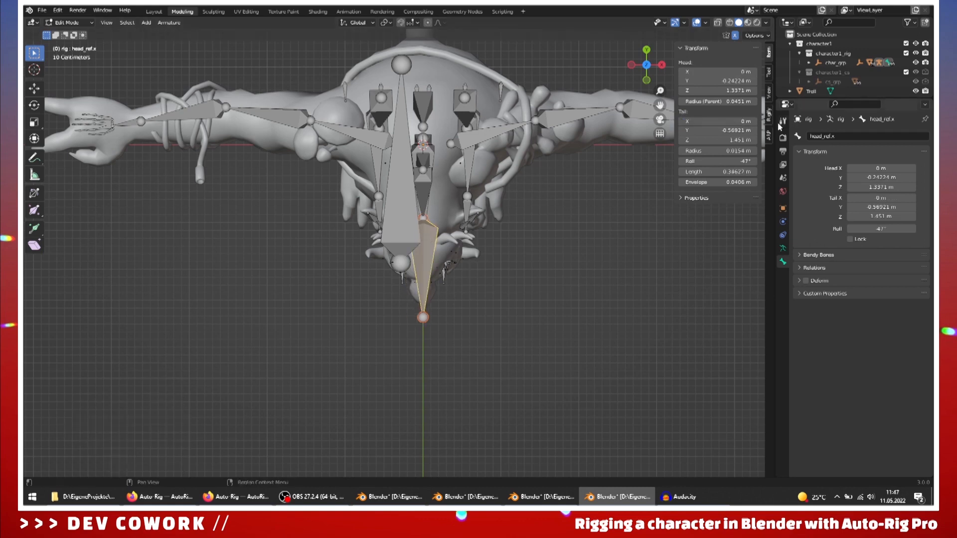
pyautogui.write('0')
pyautogui.press('Return')
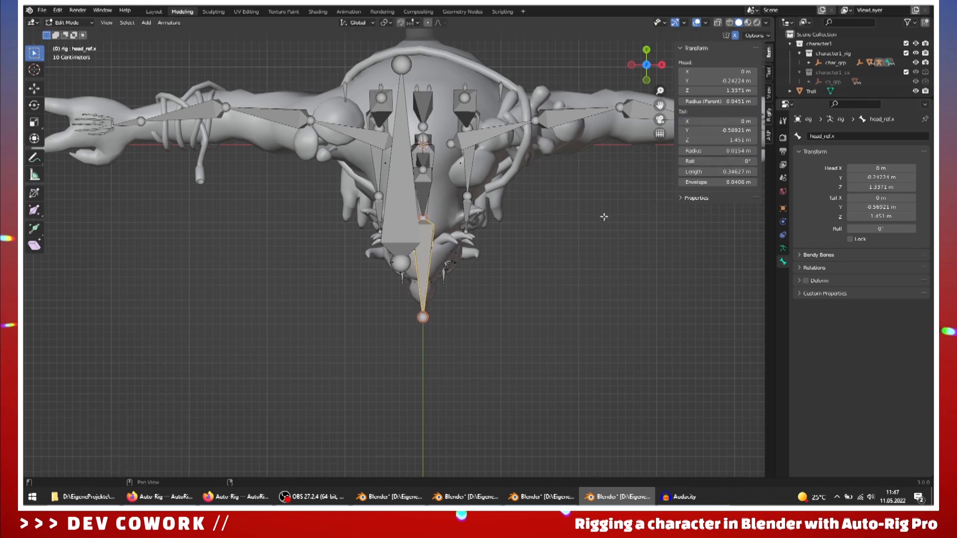
# Step: Move the joint at the end of spine_01_ref.x back about 0.59 m and up about 0.31 m
pyautogui.moveTo(423, 341); pyautogui.dragTo(443, 247, button='middle')
pyautogui.click(429, 235)
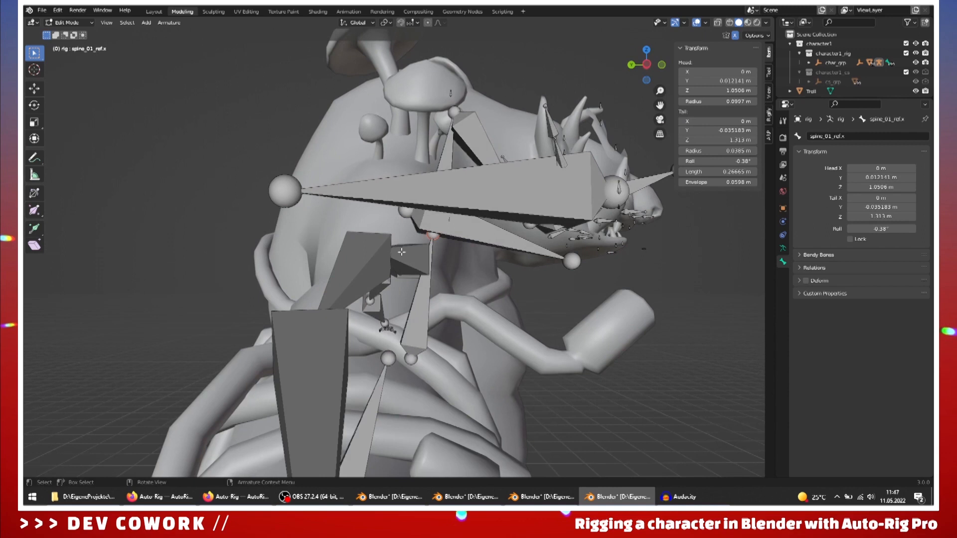
pyautogui.press('g')
pyautogui.click(327, 231)
pyautogui.moveTo(327, 232); pyautogui.dragTo(388, 203, button='middle')
pyautogui.scroll(2, 390, 247)
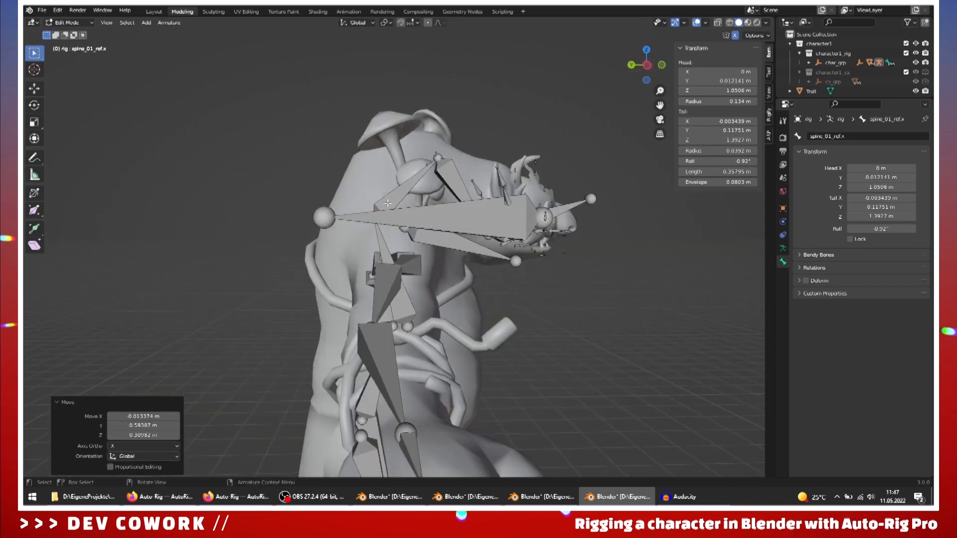
pyautogui.click(436, 156)
pyautogui.press('g')
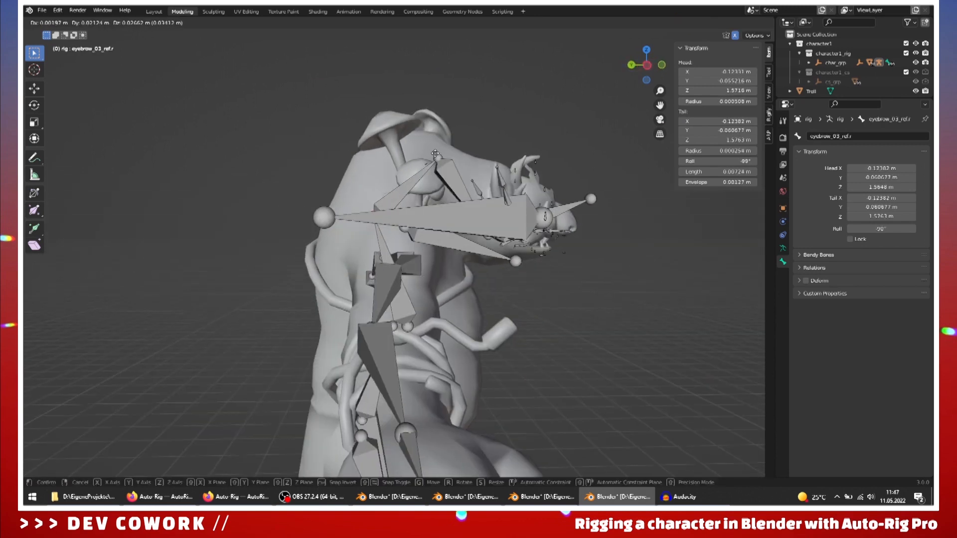
pyautogui.press('Escape')
# Step: Examine the placement of the reference bones around the body, arm and right hand, ending with a top-down close-up of the fingers
pyautogui.moveTo(369, 200); pyautogui.dragTo(350, 199, button='middle')
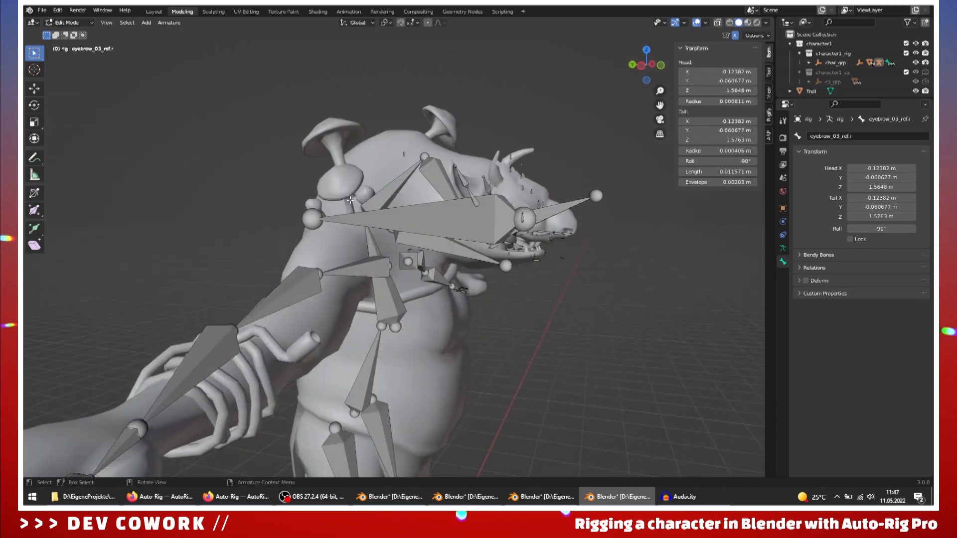
pyautogui.moveTo(452, 378); pyautogui.dragTo(496, 113, button='middle')
pyautogui.moveTo(442, 133); pyautogui.dragTo(340, 193, button='middle')
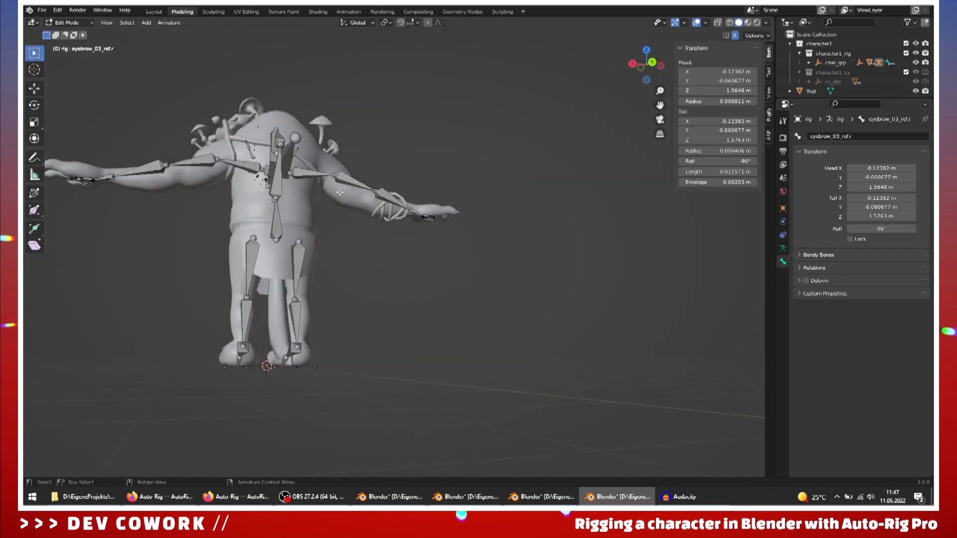
pyautogui.click(652, 63)
pyautogui.moveTo(491, 139); pyautogui.dragTo(325, 215, button='middle')
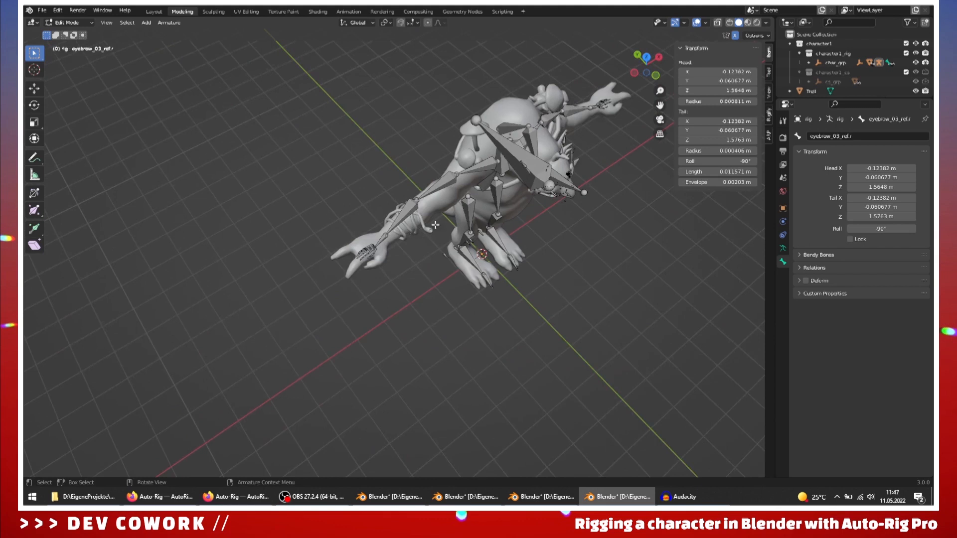
pyautogui.click(648, 58)
pyautogui.scroll(3, 435, 285)
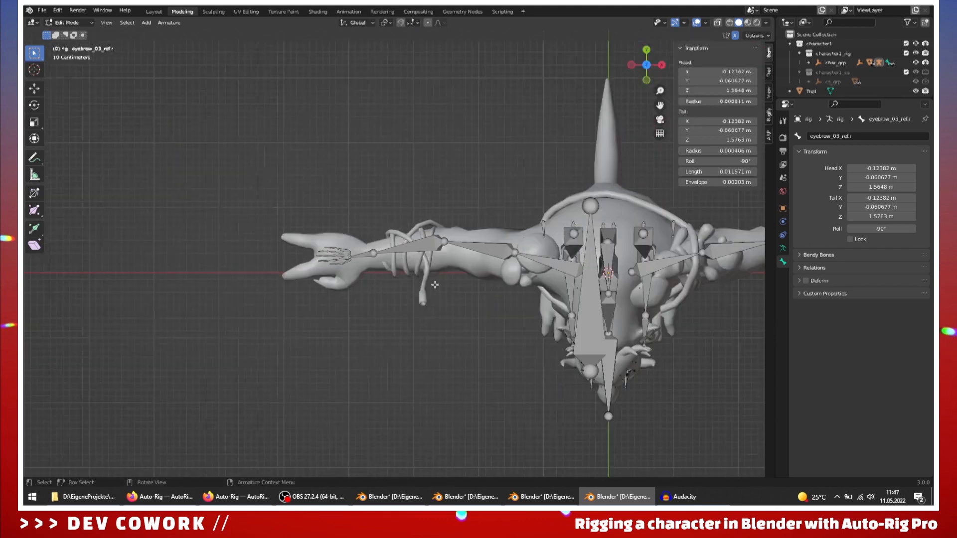
pyautogui.scroll(5, 434, 284)
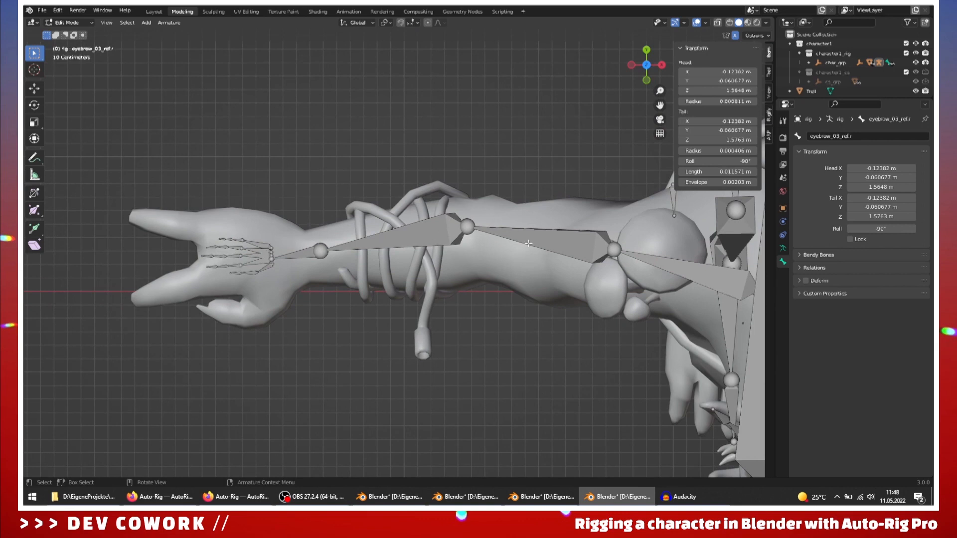
pyautogui.keyDown('shift'); pyautogui.moveTo(426, 244); pyautogui.dragTo(578, 226, button='middle'); pyautogui.keyUp('shift')
pyautogui.scroll(4, 389, 256)
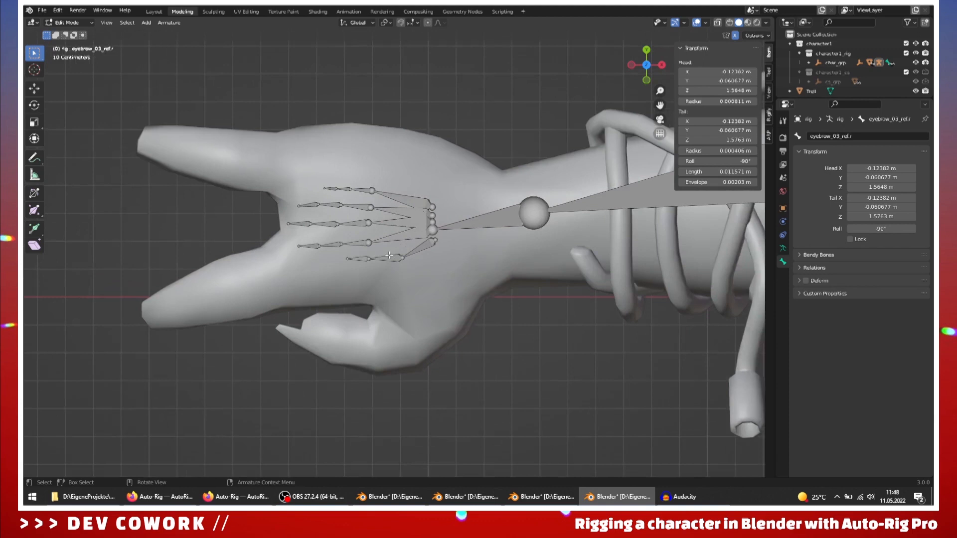
pyautogui.scroll(2, 389, 256)
# Step: Disable the ring and pinky fingers in the Auto-Rig Pro limb options of hand_ref.r
pyautogui.moveTo(208, 165); pyautogui.dragTo(454, 319)
pyautogui.click(519, 283)
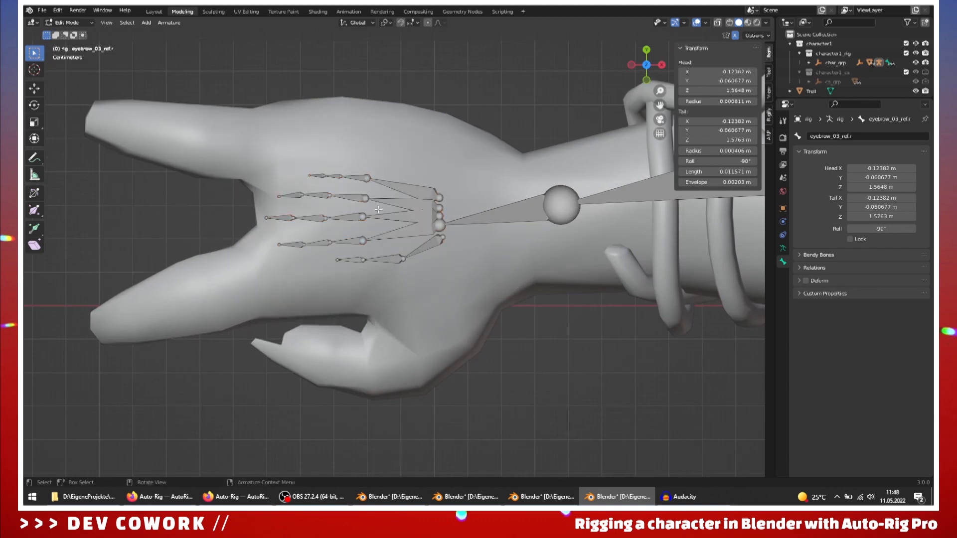
pyautogui.click(483, 219)
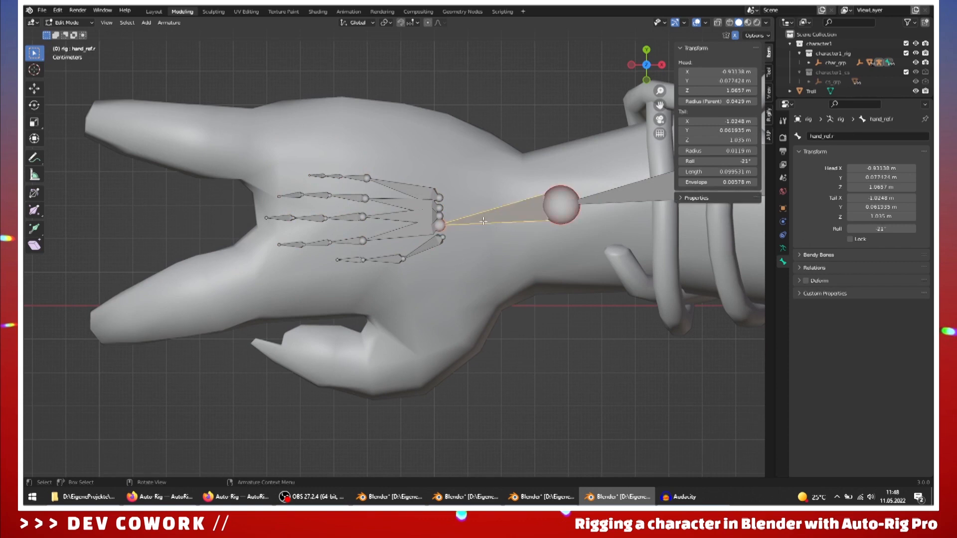
pyautogui.click(770, 135)
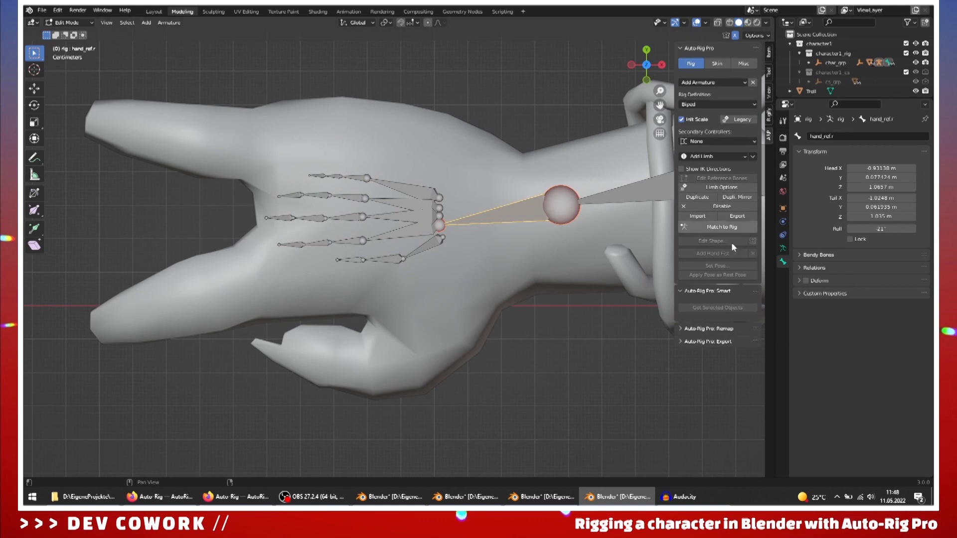
pyautogui.click(717, 188)
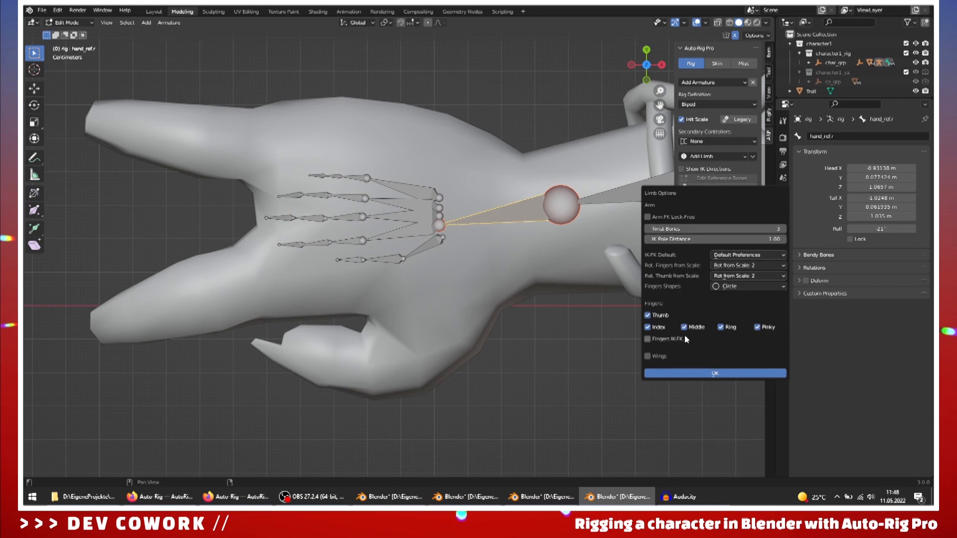
pyautogui.click(757, 327)
pyautogui.press('Return')
# Step: Examine the arm and finger reference bones on both sides of the troll, ending on a close-up of the right hand
pyautogui.scroll(-2, 327, 272)
pyautogui.keyDown('shift'); pyautogui.moveTo(454, 305); pyautogui.dragTo(30, 267, button='middle'); pyautogui.keyUp('shift')
pyautogui.scroll(-8, 350, 273)
pyautogui.keyDown('shift'); pyautogui.moveTo(467, 287); pyautogui.dragTo(178, 316, button='middle'); pyautogui.keyUp('shift')
pyautogui.scroll(5, 451, 316)
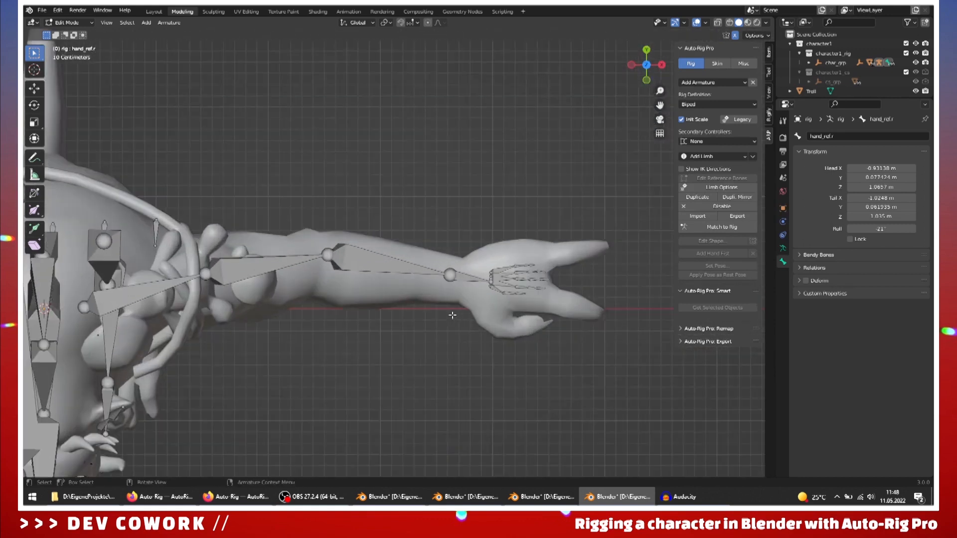
pyautogui.keyDown('shift'); pyautogui.moveTo(397, 332); pyautogui.dragTo(663, 319, button='middle'); pyautogui.keyUp('shift')
pyautogui.keyDown('shift'); pyautogui.moveTo(279, 276); pyautogui.dragTo(609, 263, button='middle'); pyautogui.keyUp('shift')
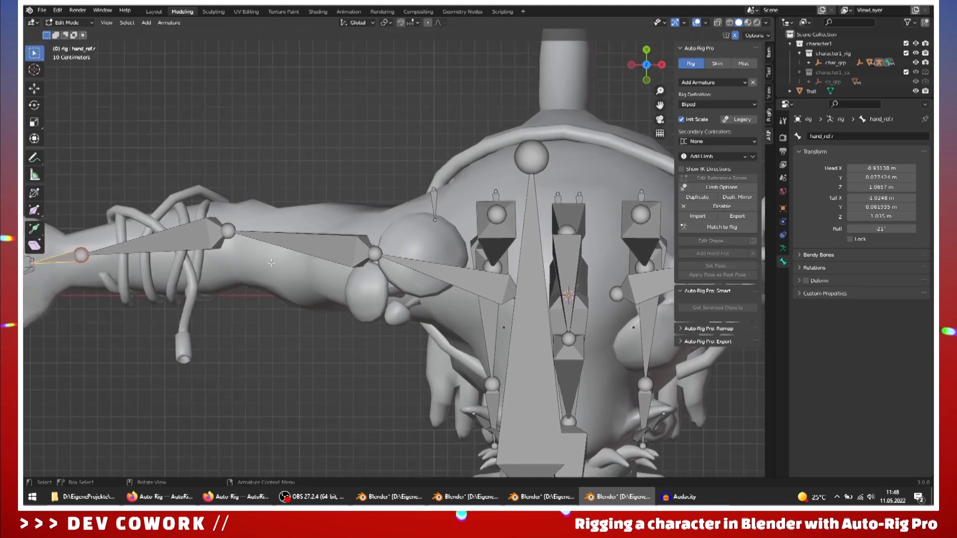
pyautogui.scroll(3, 192, 293)
pyautogui.keyDown('shift'); pyautogui.moveTo(193, 292); pyautogui.dragTo(450, 238, button='middle'); pyautogui.keyUp('shift')
pyautogui.scroll(3, 451, 237)
# Step: Scale up the right hand's remaining finger and thumb bones in two passes so they span the hand mesh
pyautogui.moveTo(287, 145); pyautogui.dragTo(561, 319)
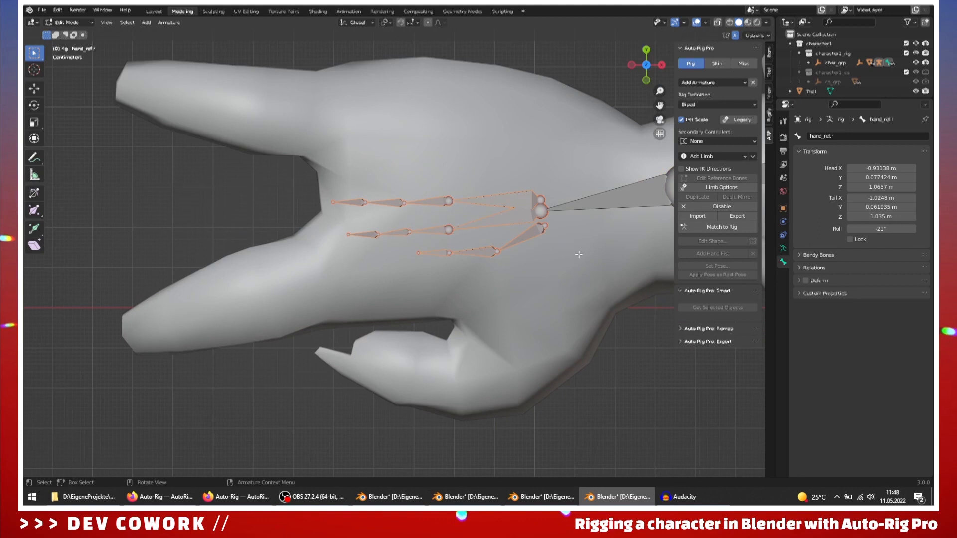
pyautogui.scroll(-2, 473, 279)
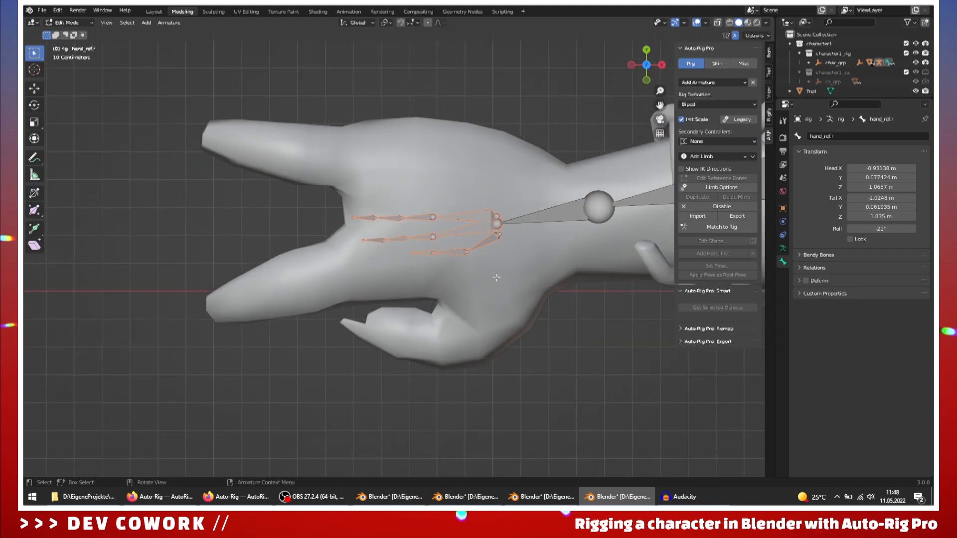
pyautogui.press('s')
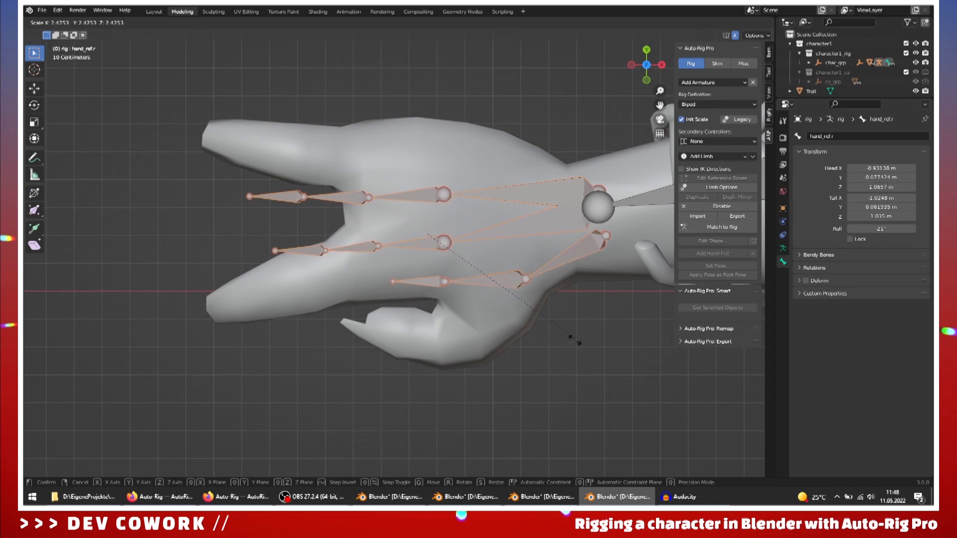
pyautogui.click(506, 329)
pyautogui.moveTo(256, 128); pyautogui.dragTo(501, 353)
pyautogui.press('s')
pyautogui.click(491, 379)
# Step: Place the middle finger's end bone in the tip of the rear finger, about 0.1 m along Y, and align its neighbouring joint
pyautogui.moveTo(203, 138); pyautogui.dragTo(319, 214)
pyautogui.press('g')
pyautogui.click(300, 168)
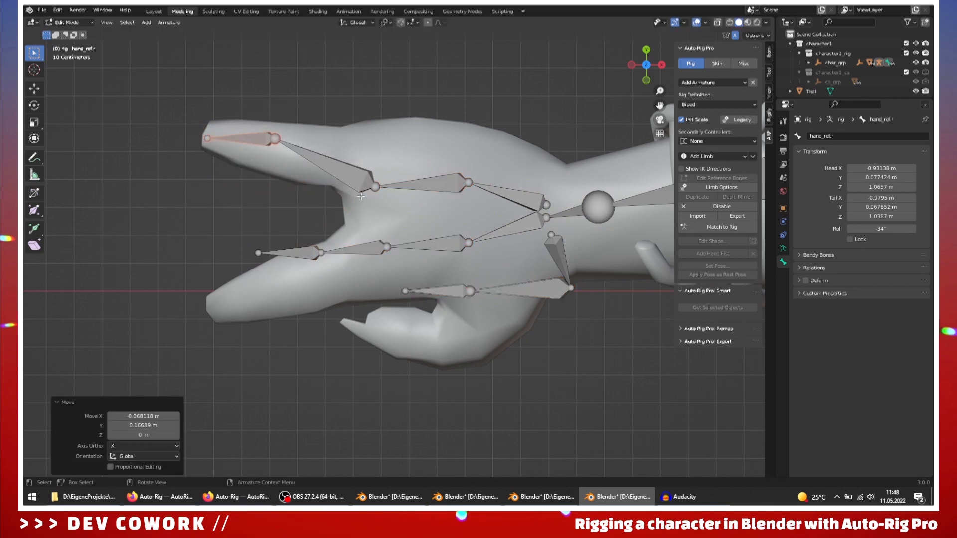
pyautogui.click(381, 195)
pyautogui.press('g')
pyautogui.click(347, 163)
# Step: Move the end of index3_ref.r about 0.18 m outward and 0.21 m forward to the front fingertip, and align the index joints behind it
pyautogui.click(258, 251)
pyautogui.press('g')
pyautogui.click(209, 308)
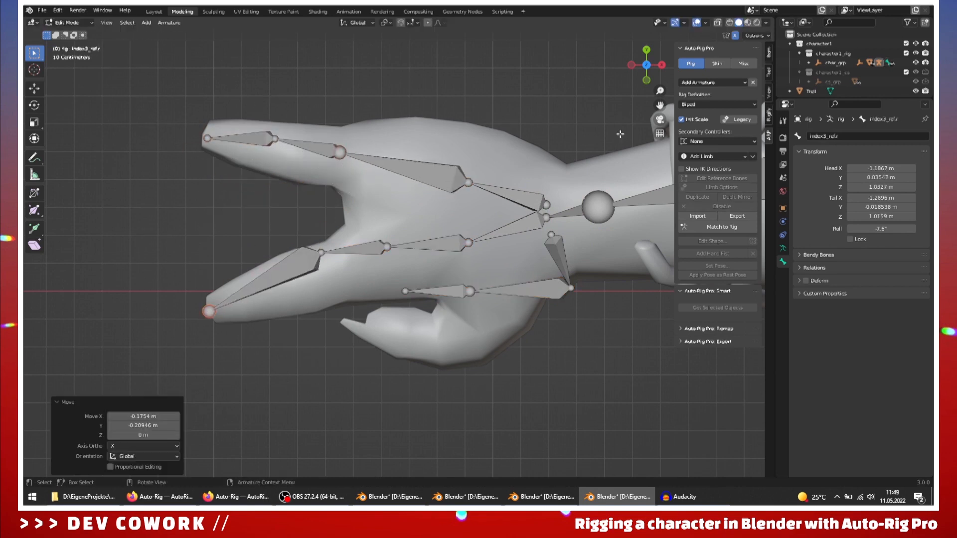
pyautogui.click(318, 259)
pyautogui.press('g')
pyautogui.click(294, 294)
pyautogui.click(379, 257)
pyautogui.press('g')
pyautogui.click(341, 288)
# Step: Position the right thumb's tip and its other joints along the thumb mesh in top view
pyautogui.scroll(-1, 366, 291)
pyautogui.click(408, 288)
pyautogui.press('g')
pyautogui.click(374, 316)
pyautogui.click(459, 288)
pyautogui.press('g')
pyautogui.click(428, 334)
pyautogui.click(458, 329)
# Step: Spread the right index finger's joints toward its tip, with the knuckle placed where the finger leaves the palm
pyautogui.click(456, 243)
pyautogui.click(314, 283)
pyautogui.press('g')
pyautogui.click(279, 292)
pyautogui.click(361, 273)
pyautogui.press('g')
pyautogui.click(319, 280)
pyautogui.click(452, 246)
pyautogui.press('g')
pyautogui.click(354, 275)
# Step: Shift the right middle finger's joints toward its tip, with the knuckle placed where the finger meets the palm
pyautogui.click(297, 159)
pyautogui.press('g')
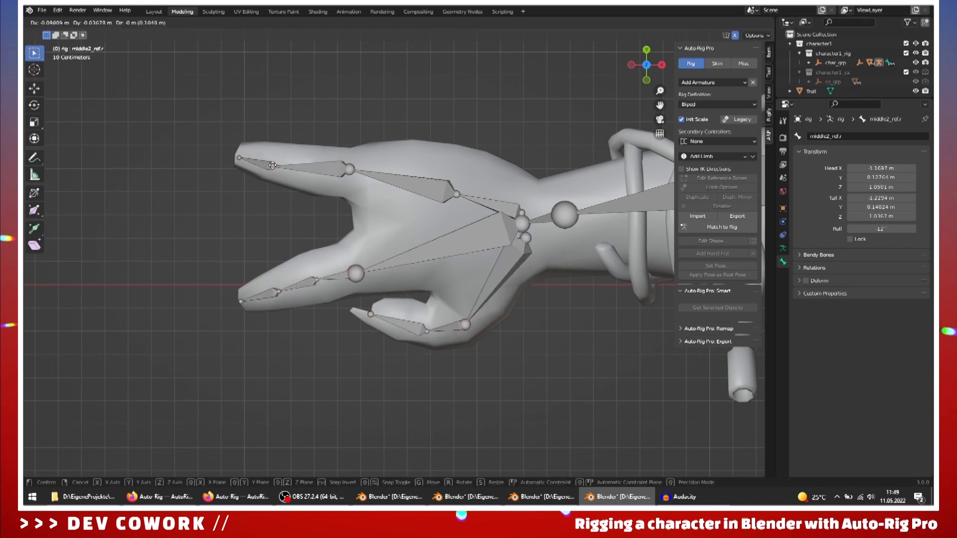
pyautogui.click(261, 165)
pyautogui.click(349, 172)
pyautogui.press('g')
pyautogui.click(304, 171)
pyautogui.click(456, 195)
pyautogui.press('g')
pyautogui.click(348, 176)
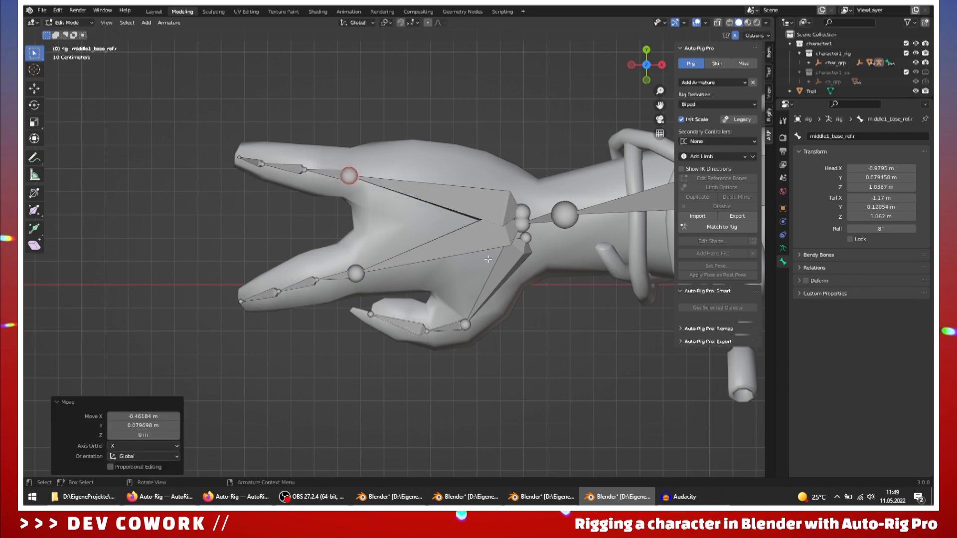
# Step: Move the right index and middle base joints outward into the palm, and shift the wrist joint toward the hand
pyautogui.scroll(-1, 369, 185)
pyautogui.moveTo(486, 207); pyautogui.dragTo(513, 255)
pyautogui.press('g')
pyautogui.click(394, 244)
pyautogui.click(537, 221)
pyautogui.press('g')
pyautogui.click(509, 229)
# Step: Raise the right hand's finger base joints and knuckles into the hand mesh, viewed from behind the troll
pyautogui.scroll(-2, 468, 284)
pyautogui.moveTo(468, 286); pyautogui.dragTo(594, 234, button='middle')
pyautogui.scroll(1, 418, 275)
pyautogui.scroll(3, 466, 227)
pyautogui.click(374, 187)
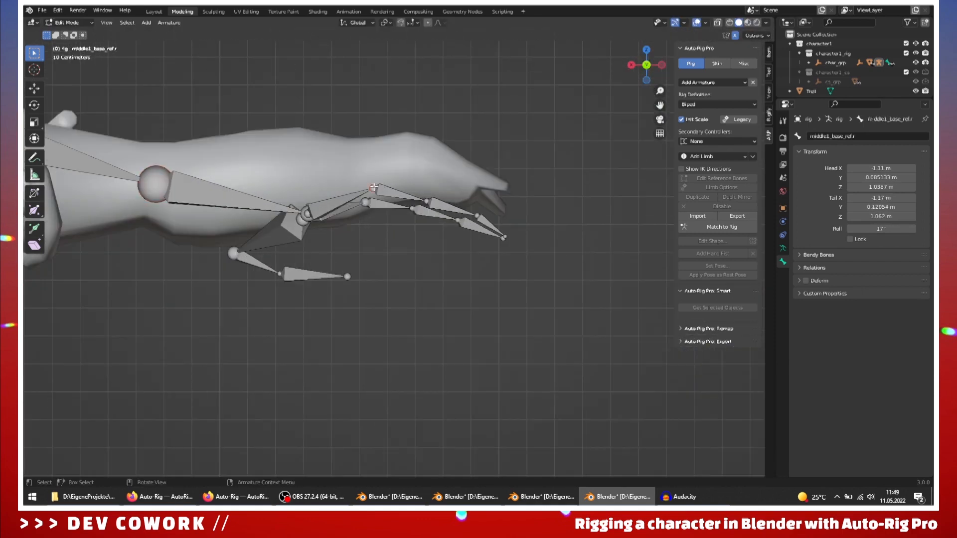
pyautogui.press('g')
pyautogui.click(318, 179)
pyautogui.moveTo(352, 174); pyautogui.dragTo(388, 214)
pyautogui.press('g')
pyautogui.click(371, 188)
# Step: Raise the right middle finger's joints and tip into the mesh and fine-tune their placement along the finger
pyautogui.click(426, 201)
pyautogui.press('g')
pyautogui.click(398, 164)
pyautogui.click(506, 237)
pyautogui.press('g')
pyautogui.click(497, 190)
pyautogui.click(444, 167)
pyautogui.press('g')
pyautogui.click(434, 169)
pyautogui.click(399, 157)
pyautogui.press('g')
pyautogui.click(402, 156)
# Step: Raise the right index finger's joints and the tip of index3_ref.r into the finger mesh
pyautogui.scroll(-1, 442, 249)
pyautogui.moveTo(444, 256); pyautogui.dragTo(603, 113, button='middle')
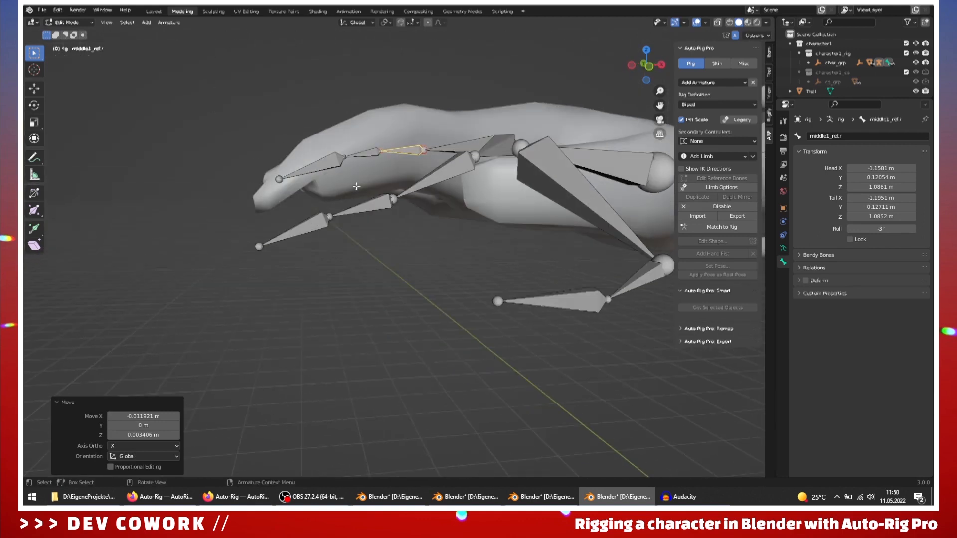
pyautogui.moveTo(356, 187); pyautogui.dragTo(320, 179, button='middle')
pyautogui.click(381, 179)
pyautogui.press('g')
pyautogui.click(395, 146)
pyautogui.click(280, 222)
pyautogui.press('g')
pyautogui.click(292, 178)
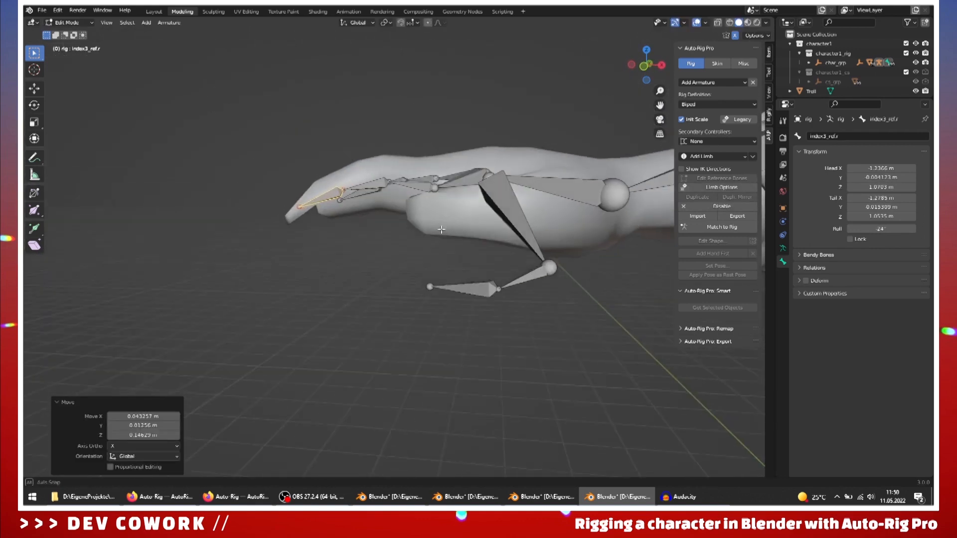
# Step: Move the base of thumb1_ref.r to the heel of the right hand and align the thumb knuckle from above
pyautogui.moveTo(439, 229); pyautogui.dragTo(445, 319, button='middle')
pyautogui.scroll(2, 459, 269)
pyautogui.click(500, 260)
pyautogui.press('g')
pyautogui.click(564, 274)
pyautogui.click(510, 334)
pyautogui.press('g')
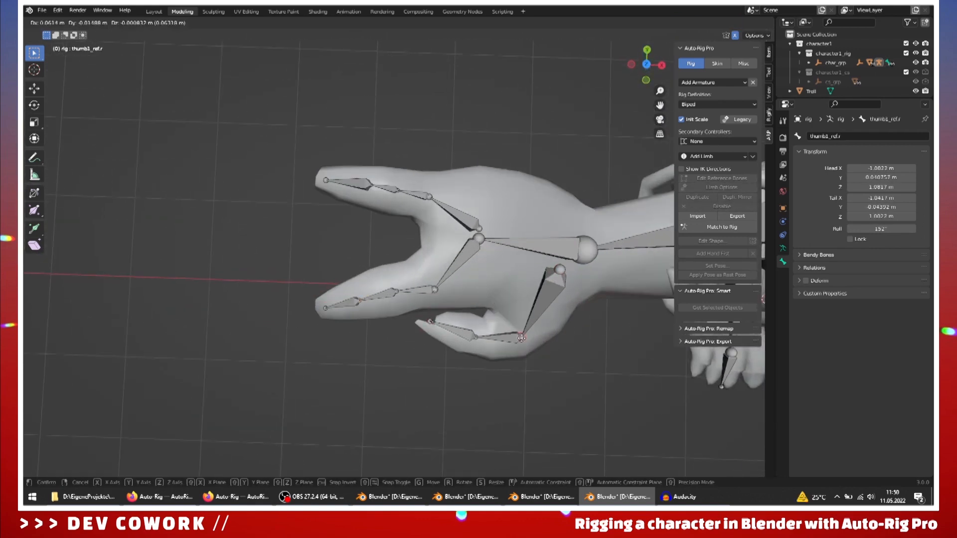
pyautogui.click(526, 332)
# Step: Raise the right thumb's tip, middle joint and knuckle into the thumb mesh, and adjust the base of thumb1_ref.r
pyautogui.moveTo(437, 371); pyautogui.dragTo(430, 290, button='middle')
pyautogui.click(418, 281)
pyautogui.press('g')
pyautogui.click(405, 217)
pyautogui.click(468, 277)
pyautogui.press('g')
pyautogui.click(435, 219)
pyautogui.click(525, 264)
pyautogui.press('g')
pyautogui.click(487, 216)
pyautogui.click(548, 189)
pyautogui.press('g')
pyautogui.keyDown('alt'); pyautogui.moveTo(486, 221); pyautogui.dragTo(504, 287, button='middle'); pyautogui.keyUp('alt')
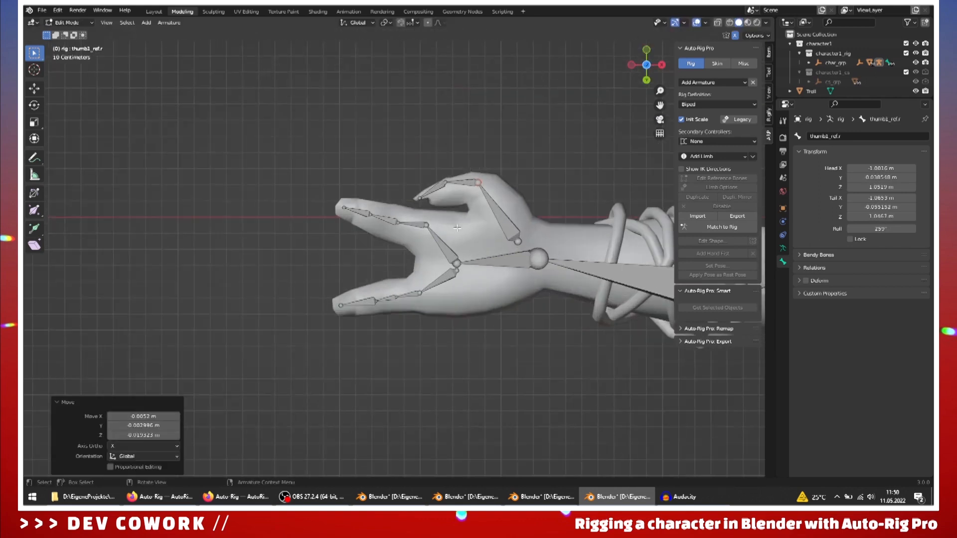
# Step: Adjust the right thumb's joint from below, and shift the end of index1_base_ref.r about 0.06 m along Y
pyautogui.scroll(2, 493, 249)
pyautogui.click(468, 150)
pyautogui.press('g')
pyautogui.click(534, 167)
pyautogui.click(437, 211)
pyautogui.press('g')
pyautogui.click(435, 225)
# Step: Disable the ring and pinky fingers in the limb options of hand_ref.l
pyautogui.scroll(-2, 432, 234)
pyautogui.moveTo(433, 237); pyautogui.dragTo(446, 394, button='middle')
pyautogui.scroll(-4, 447, 393)
pyautogui.scroll(8, 400, 342)
pyautogui.keyDown('shift'); pyautogui.moveTo(521, 304); pyautogui.dragTo(444, 339, button='middle'); pyautogui.keyUp('shift')
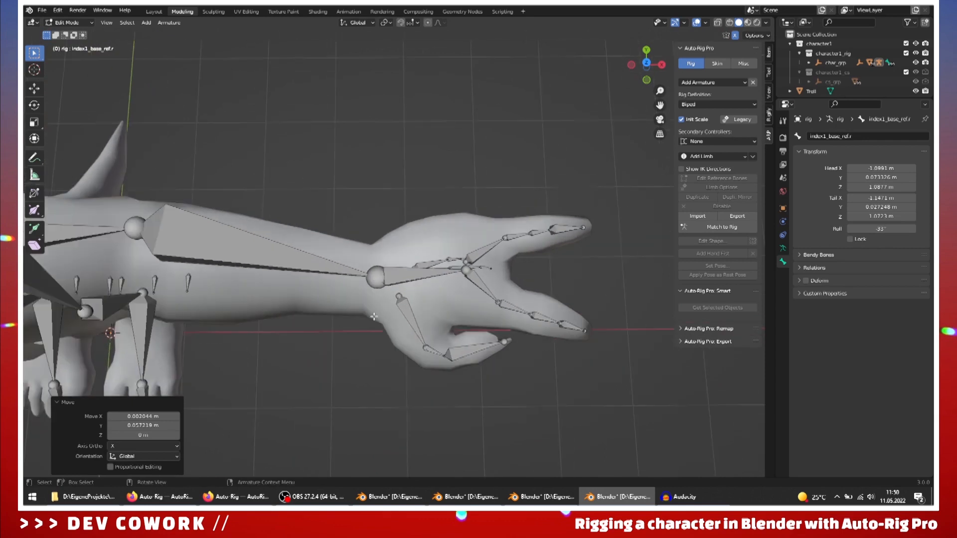
pyautogui.moveTo(375, 317); pyautogui.dragTo(376, 305, button='middle')
pyautogui.click(404, 261)
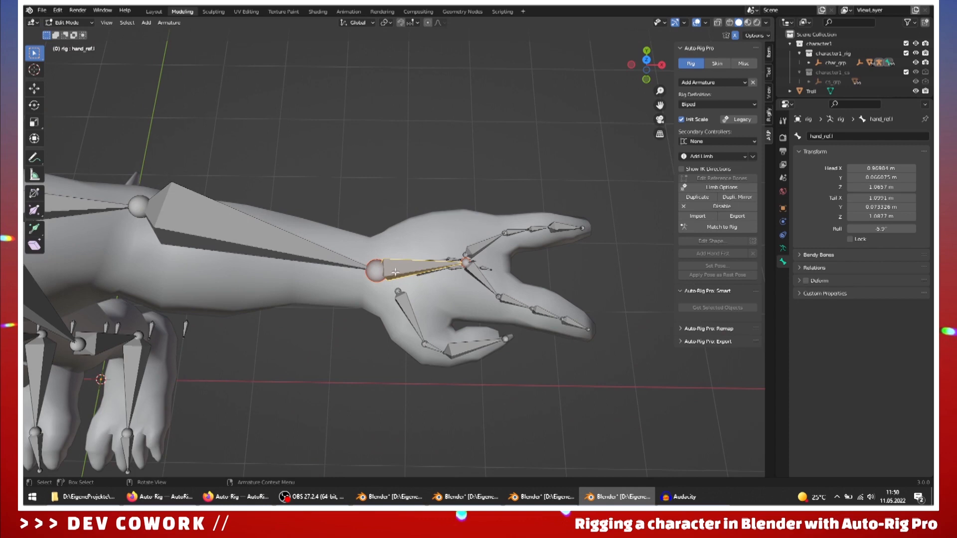
pyautogui.click(710, 188)
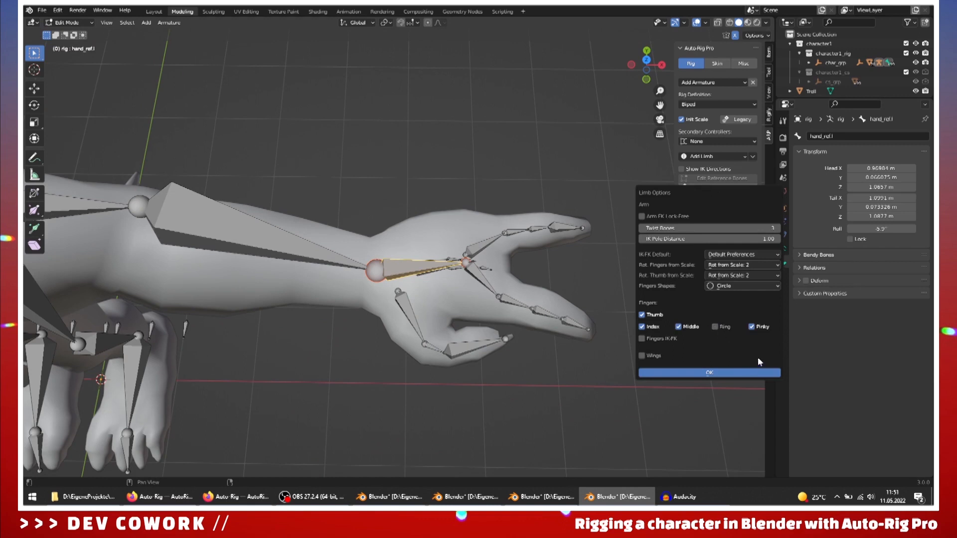
pyautogui.click(709, 374)
# Step: Move the joint at the end of shoulder_ref.l about 0.15 m inward and 0.13 m up
pyautogui.scroll(-3, 395, 324)
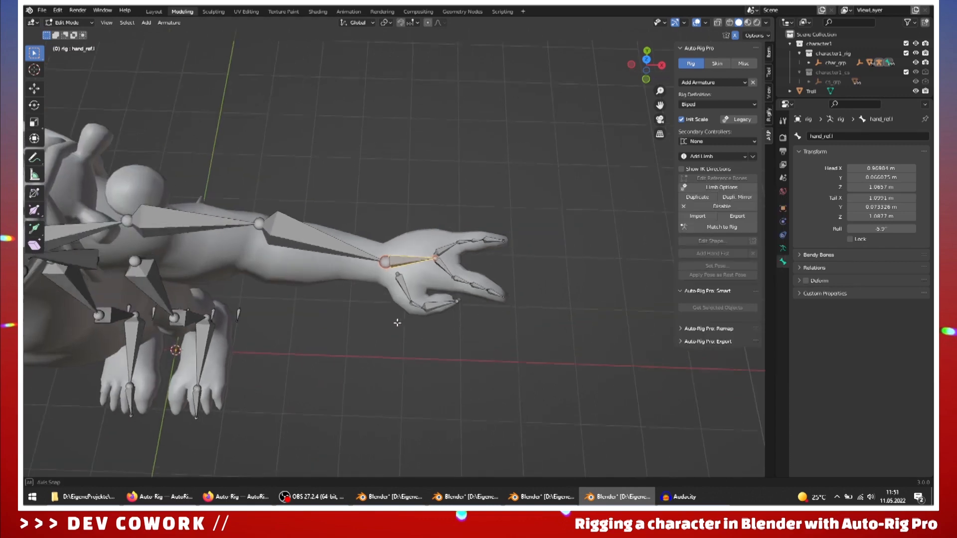
pyautogui.moveTo(396, 324); pyautogui.dragTo(328, 298, button='middle')
pyautogui.scroll(-5, 486, 321)
pyautogui.scroll(6, 472, 201)
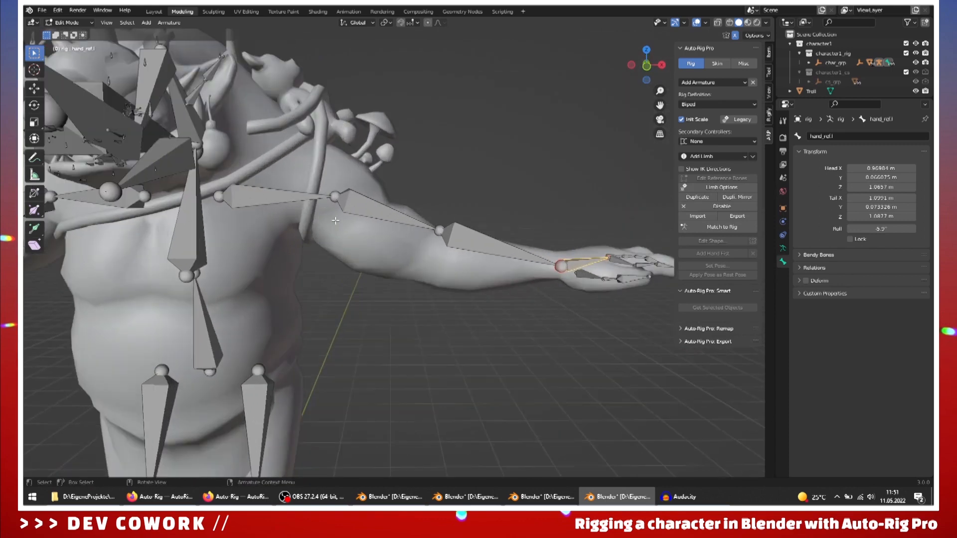
pyautogui.scroll(-2, 472, 201)
pyautogui.click(431, 187)
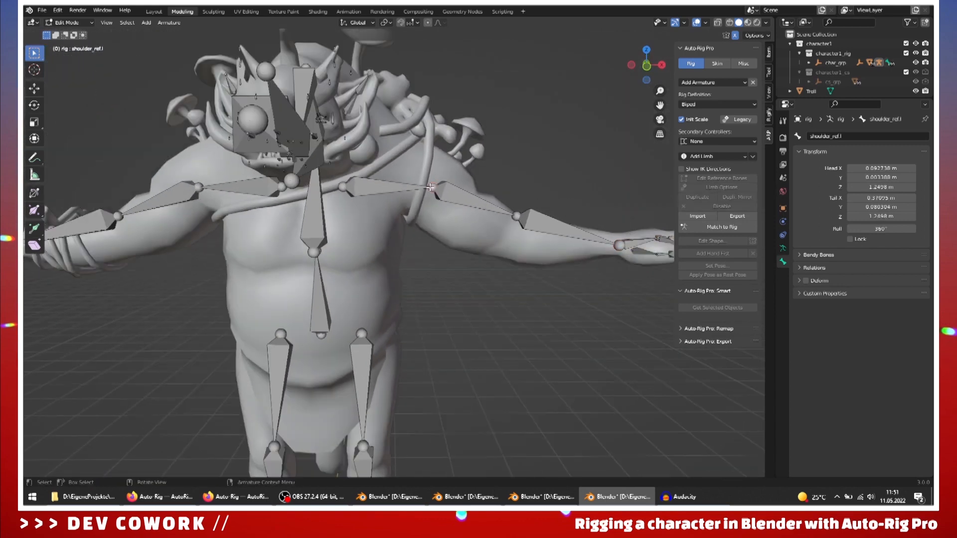
pyautogui.press('g')
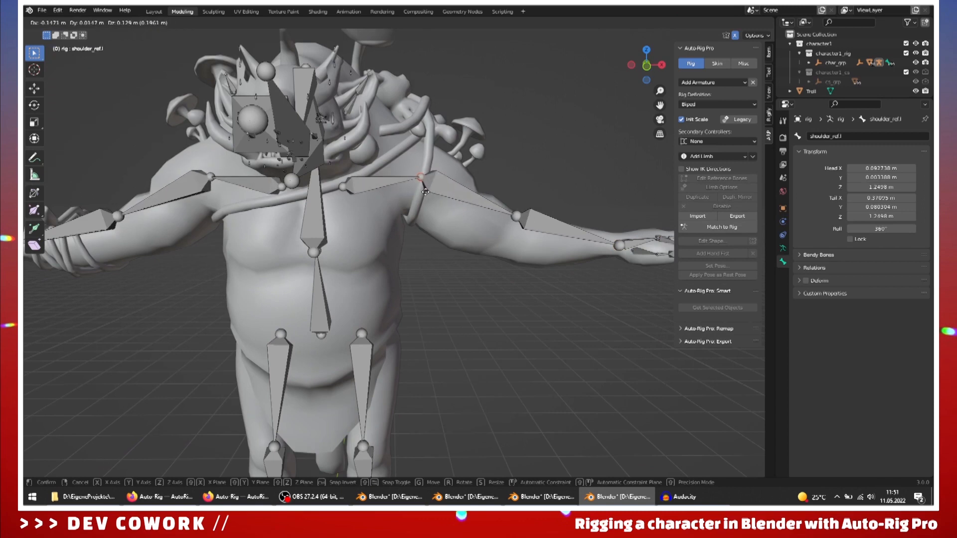
pyautogui.click(428, 195)
# Step: Move the elbow joint at the end of arm_ref.l about 0.21 m down and 0.06 m inward
pyautogui.click(516, 216)
pyautogui.press('g')
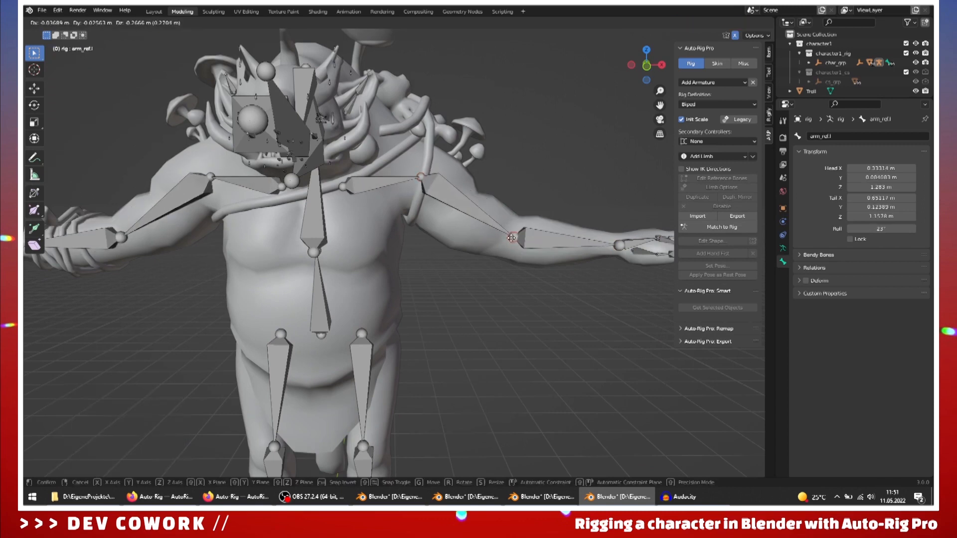
pyautogui.click(512, 234)
pyautogui.scroll(-2, 334, 269)
pyautogui.scroll(-1, 334, 269)
pyautogui.moveTo(334, 269); pyautogui.dragTo(279, 194, button='middle')
pyautogui.scroll(4, 506, 269)
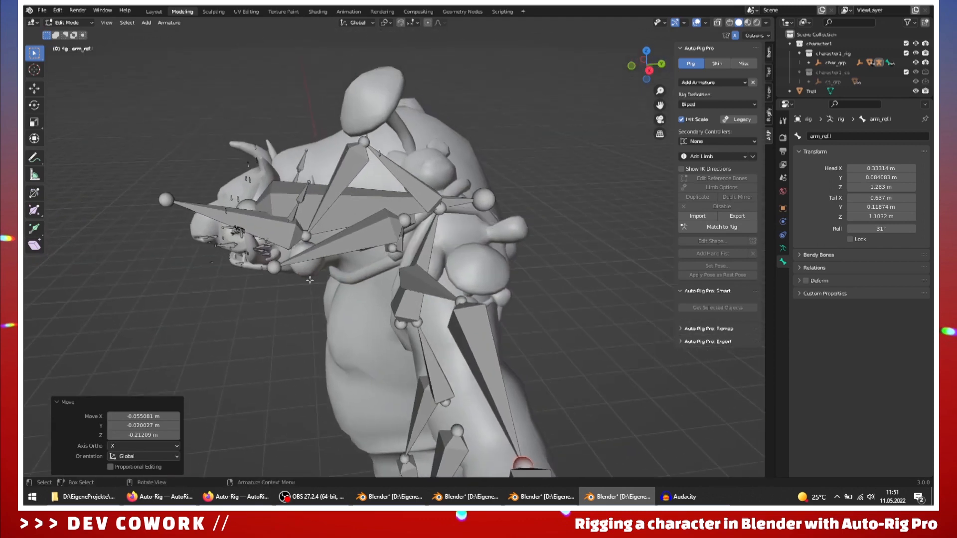
# Step: Examine the troll's head and its reference bones from the side to see how they sit in the mesh
pyautogui.scroll(3, 253, 181)
pyautogui.click(245, 167)
pyautogui.scroll(-3, 433, 222)
pyautogui.moveTo(432, 222); pyautogui.dragTo(302, 285, button='middle')
pyautogui.scroll(4, 562, 259)
pyautogui.scroll(-2, 379, 271)
pyautogui.scroll(3, 353, 260)
pyautogui.scroll(-2, 349, 260)
pyautogui.scroll(2, 338, 305)
pyautogui.scroll(-2, 349, 286)
pyautogui.scroll(3, 338, 282)
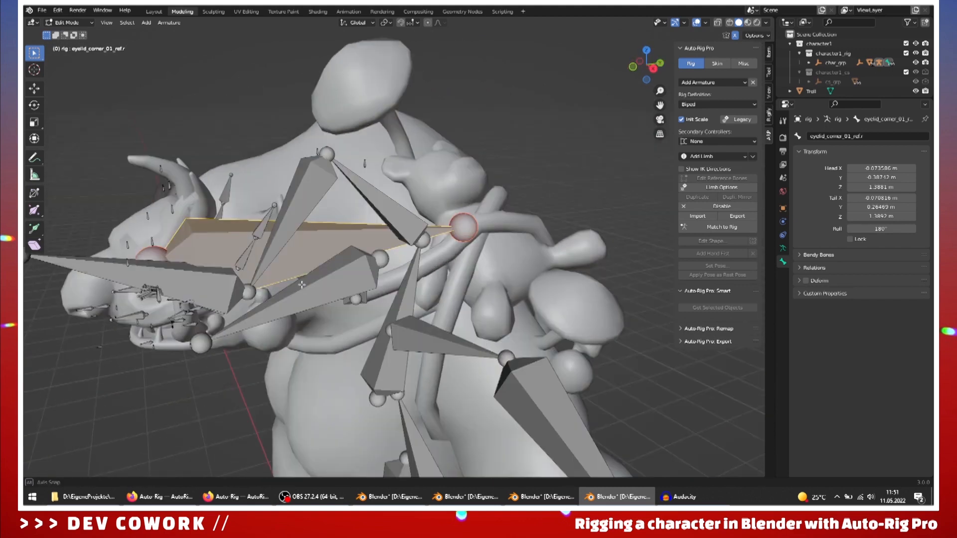
# Step: Select the head_ref.x bone and open its limb options
pyautogui.click(298, 211)
pyautogui.click(101, 265)
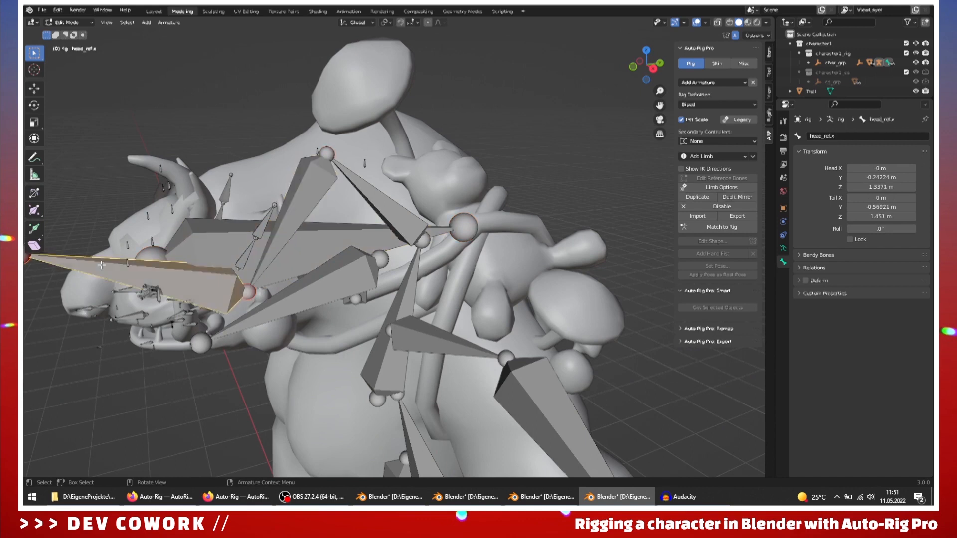
pyautogui.keyDown('shift'); pyautogui.moveTo(269, 315); pyautogui.dragTo(373, 275, button='middle'); pyautogui.keyUp('shift')
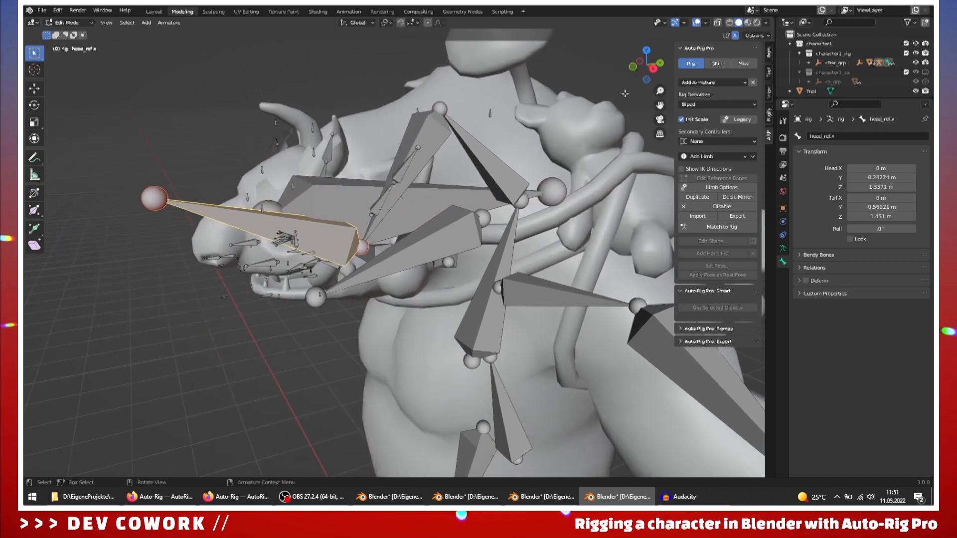
pyautogui.click(713, 188)
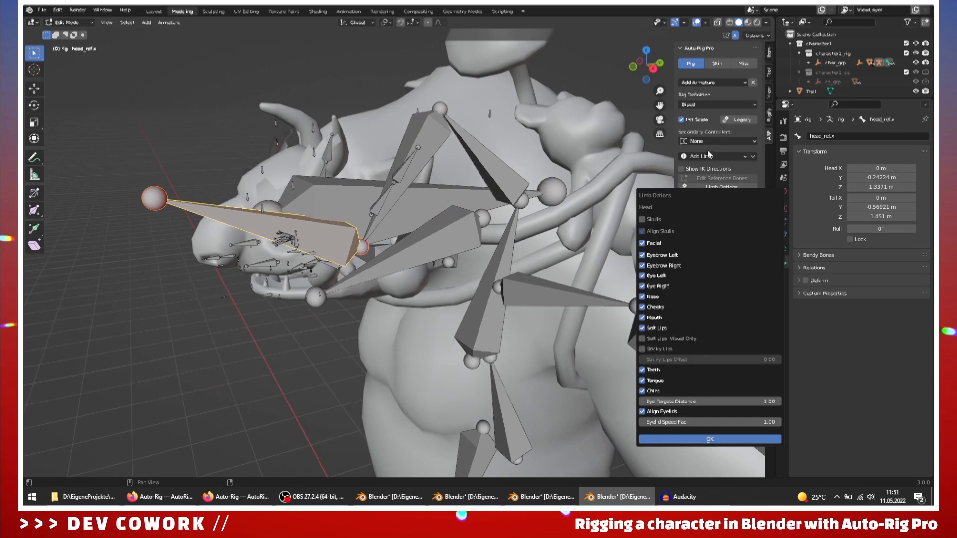
# Step: Look up the installed Auto-Rig Pro version in the add-on preferences, filtering the list by "auto"
pyautogui.click(43, 11)
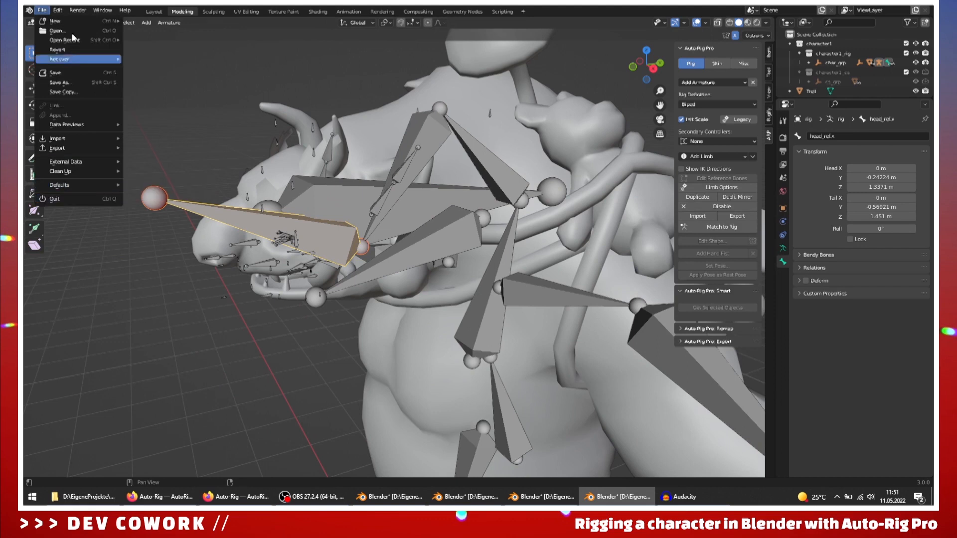
pyautogui.moveTo(58, 10)
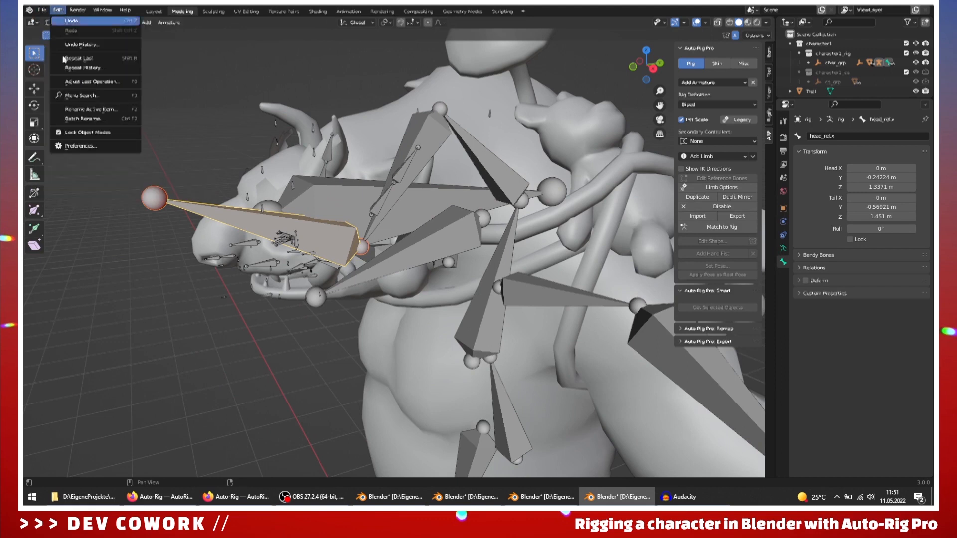
pyautogui.click(77, 146)
pyautogui.write('auto')
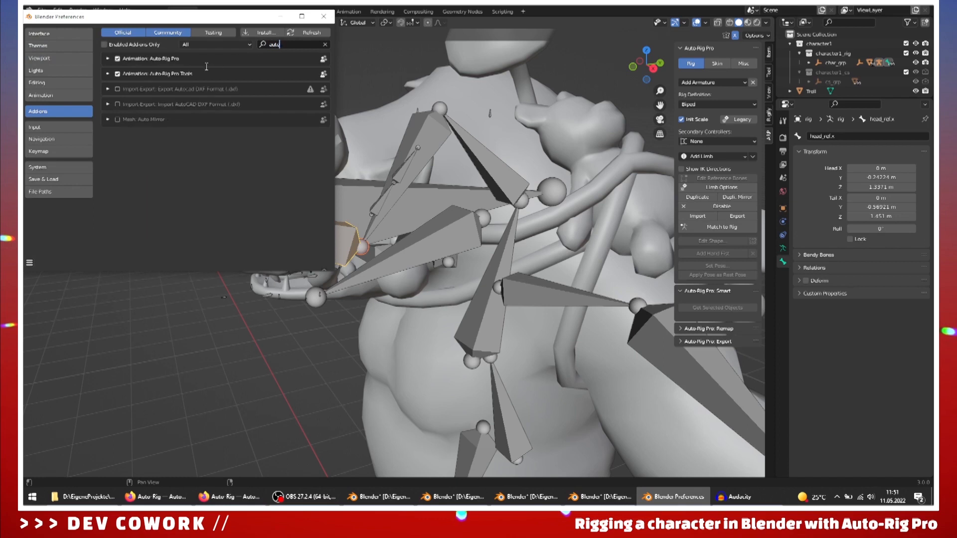
pyautogui.click(108, 59)
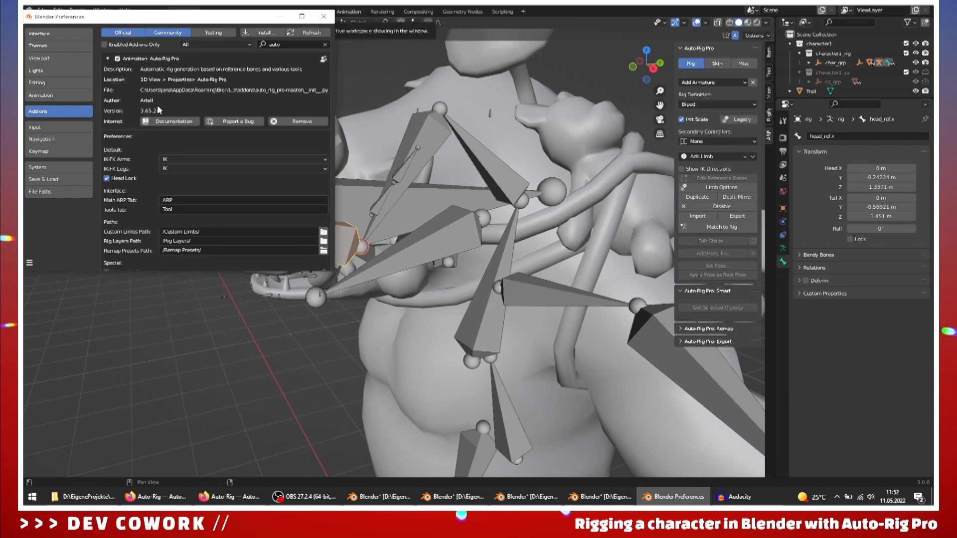
pyautogui.click(326, 17)
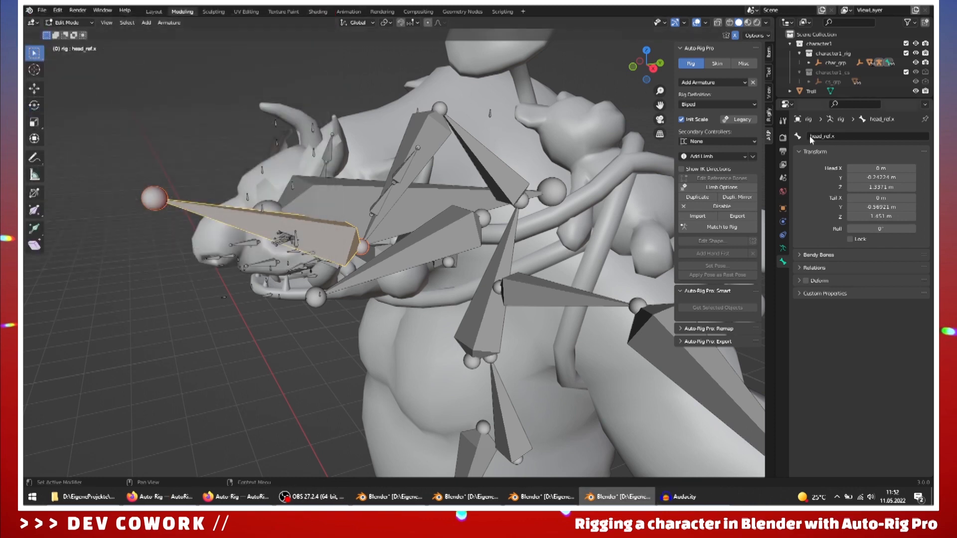
pyautogui.click(718, 187)
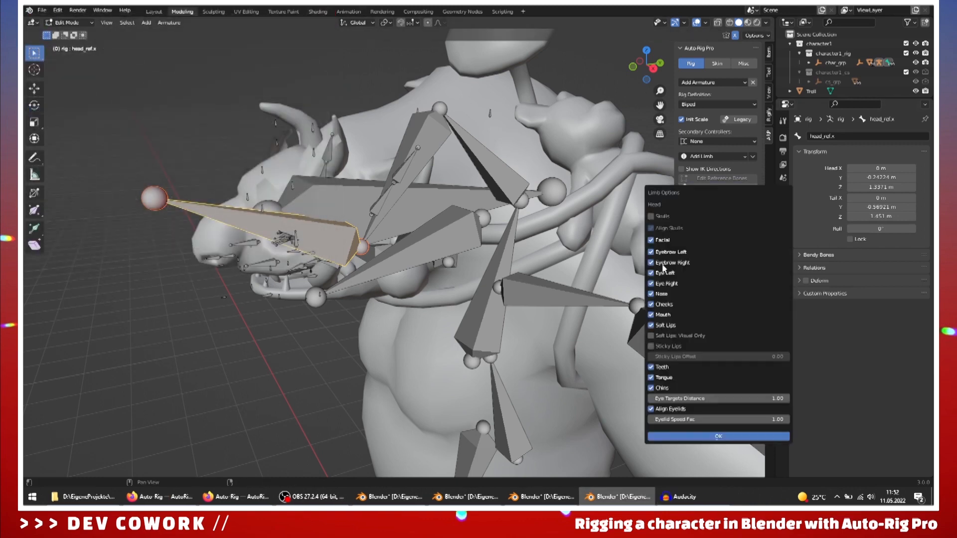
pyautogui.click(651, 325)
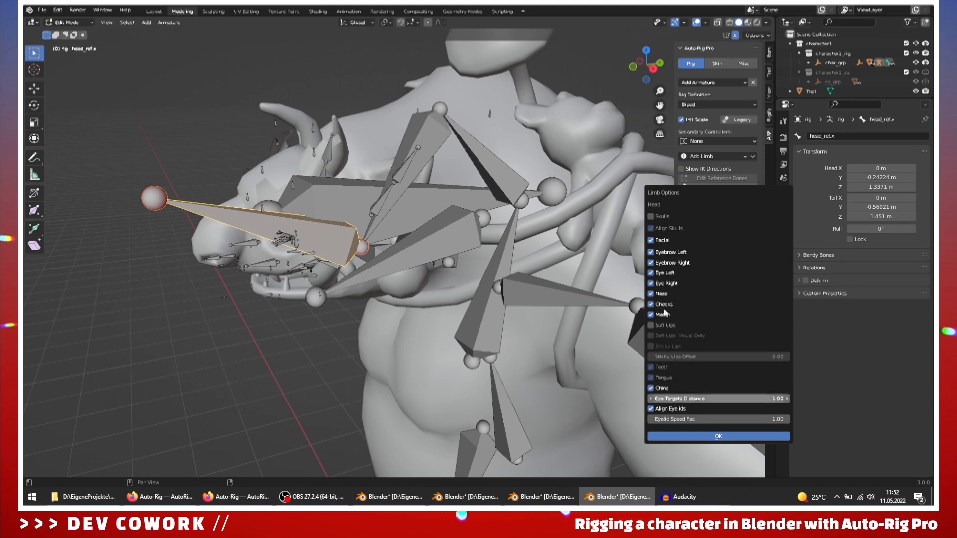
pyautogui.click(279, 308)
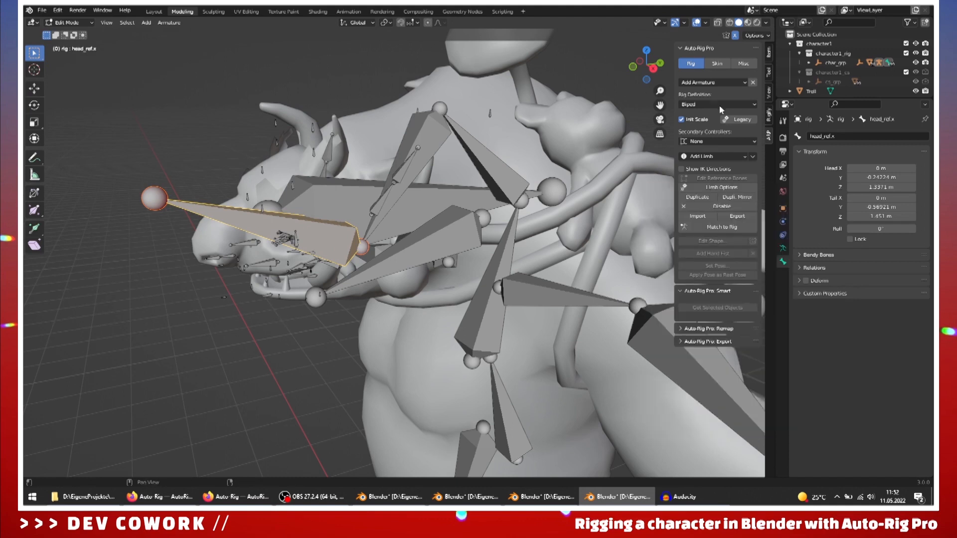
# Step: Disable Soft Lips, Teeth, Tongue and Mouth in the limb options of head_ref.x, leaving Facial enabled
pyautogui.click(714, 186)
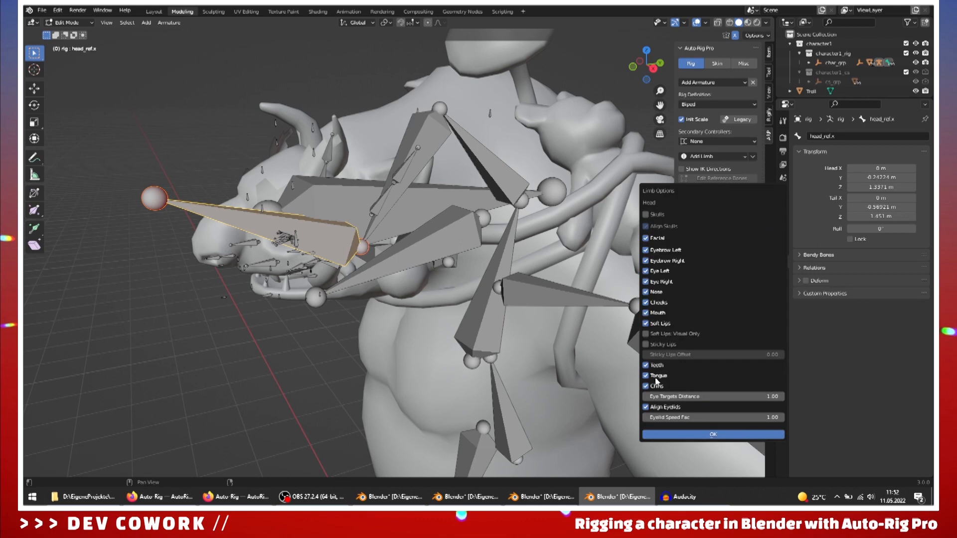
pyautogui.moveTo(646, 324); pyautogui.dragTo(647, 376)
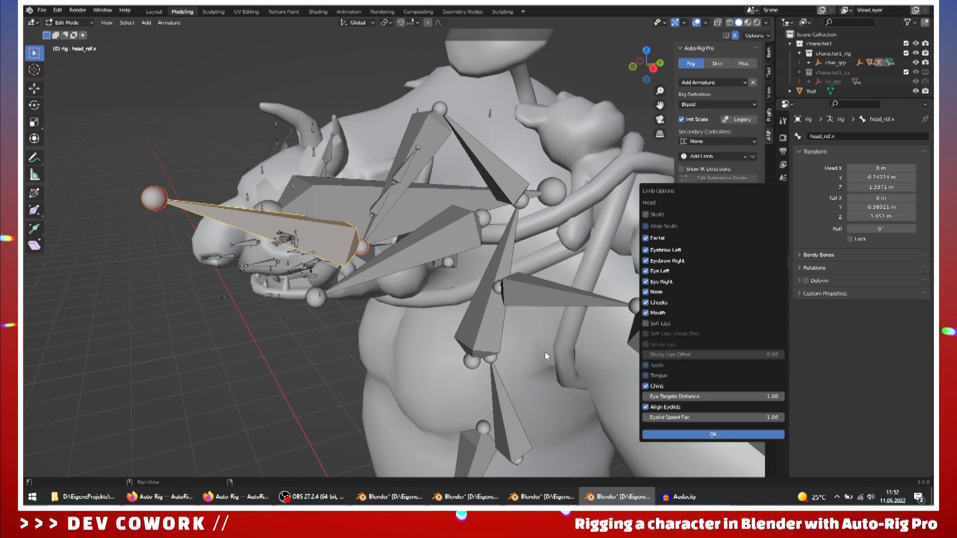
pyautogui.click(647, 239)
pyautogui.click(646, 239)
pyautogui.click(646, 314)
pyautogui.click(718, 435)
# Step: Examine the top and bottom eyelid reference bones of the left eye up close, selecting them individually to identify them
pyautogui.moveTo(331, 303); pyautogui.dragTo(470, 205, button='middle')
pyautogui.scroll(4, 300, 263)
pyautogui.scroll(-2, 470, 206)
pyautogui.moveTo(310, 252); pyautogui.dragTo(433, 302, button='middle')
pyautogui.scroll(6, 436, 304)
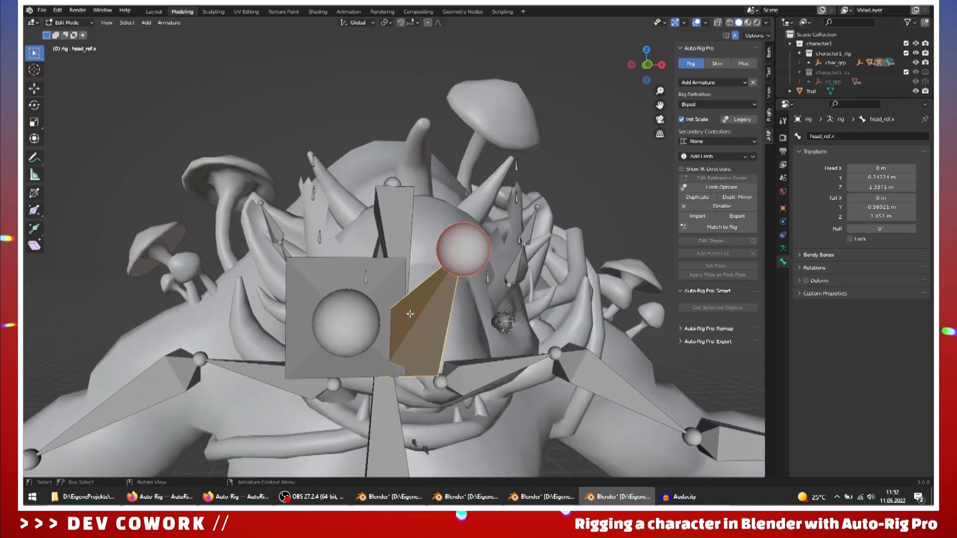
pyautogui.scroll(3, 437, 304)
pyautogui.keyDown('shift'); pyautogui.moveTo(470, 340); pyautogui.dragTo(462, 255, button='middle'); pyautogui.keyUp('shift')
pyautogui.scroll(-3, 415, 269)
pyautogui.scroll(3, 439, 279)
pyautogui.scroll(3, 464, 255)
pyautogui.click(480, 181)
pyautogui.moveTo(480, 180); pyautogui.dragTo(476, 214, button='middle')
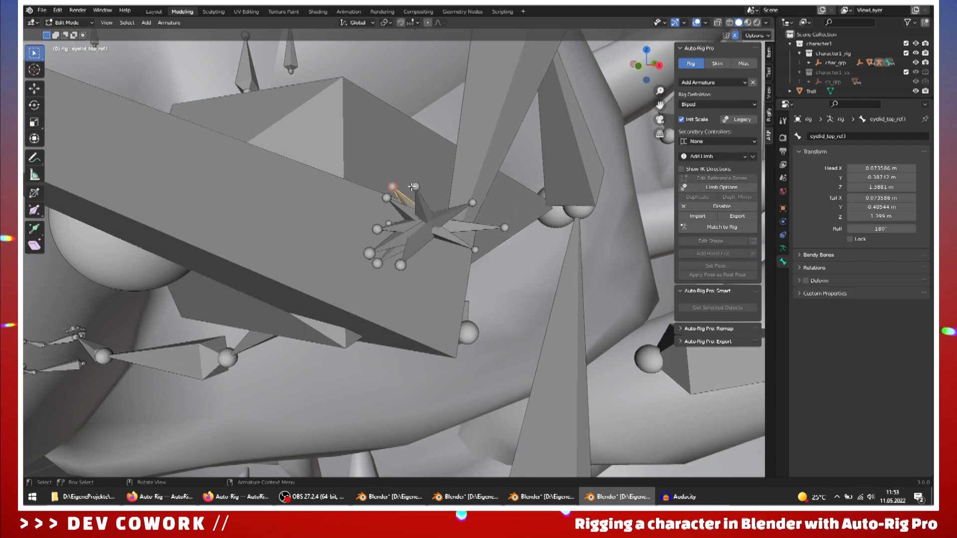
pyautogui.click(415, 187)
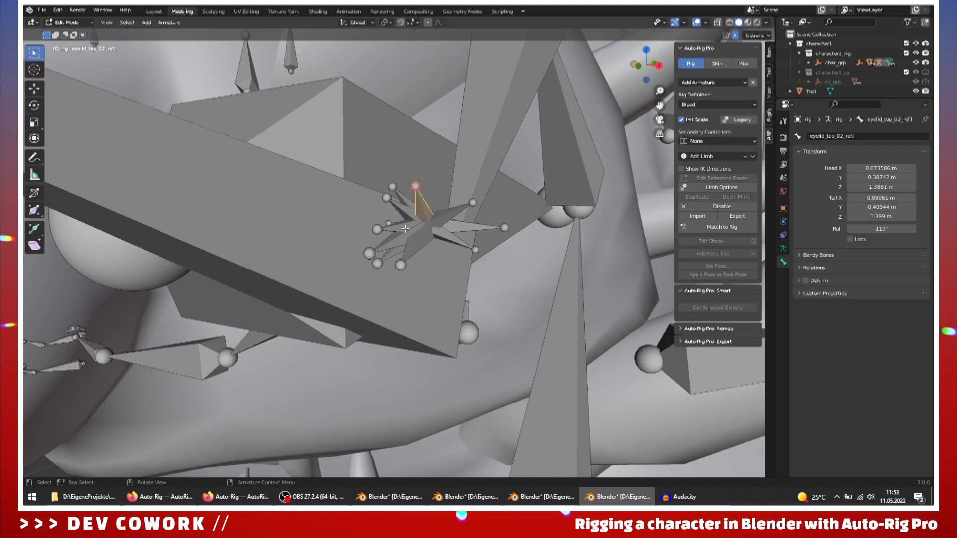
pyautogui.click(400, 265)
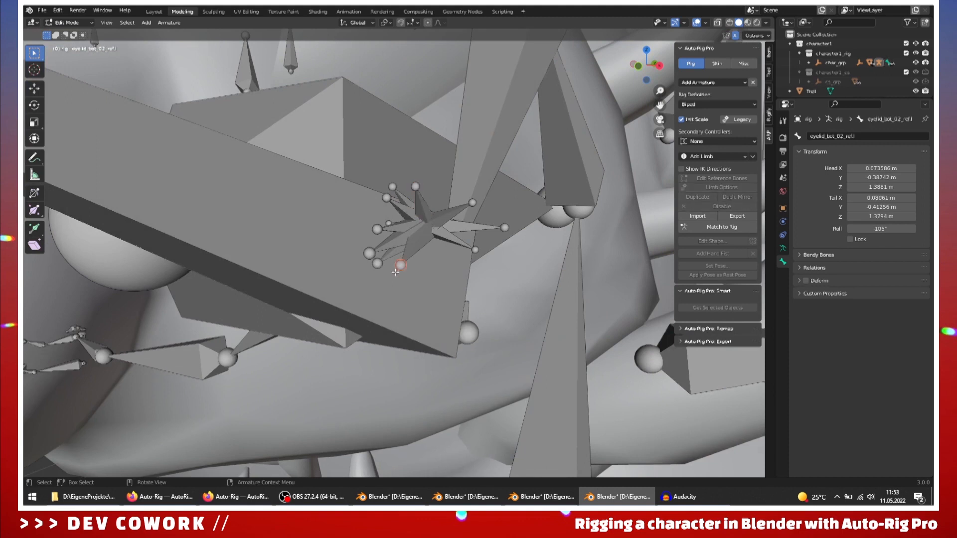
pyautogui.click(371, 264)
pyautogui.moveTo(371, 264)
pyautogui.mouseDown(button='middle')
pyautogui.moveTo(382, 280)
pyautogui.moveTo(373, 294)
pyautogui.moveTo(375, 280)
pyautogui.moveTo(363, 275)
pyautogui.mouseUp(button='middle')
pyautogui.scroll(3, 403, 286)
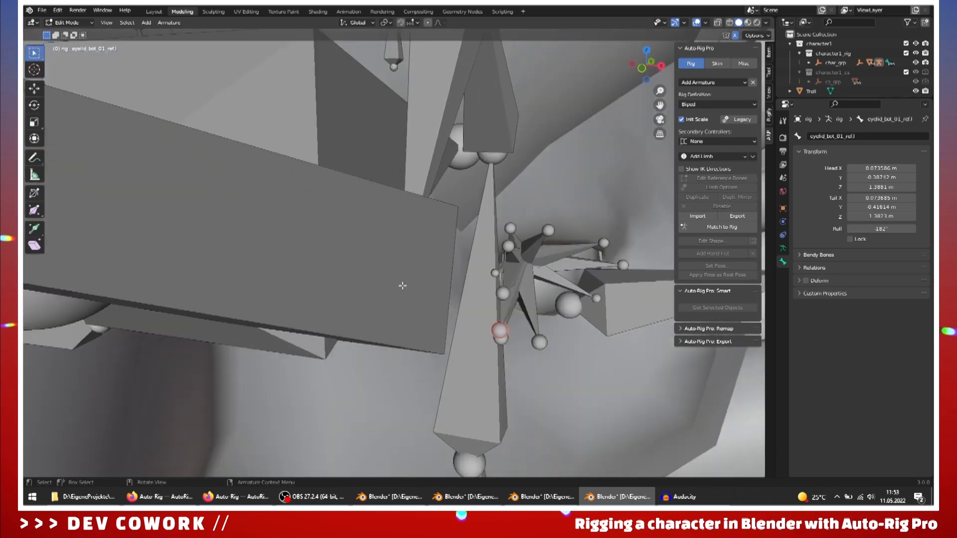
# Step: Move the end of eyelid_corner_01_ref.l about 0.012 m inward
pyautogui.click(494, 274)
pyautogui.moveTo(494, 273); pyautogui.dragTo(512, 281, button='middle')
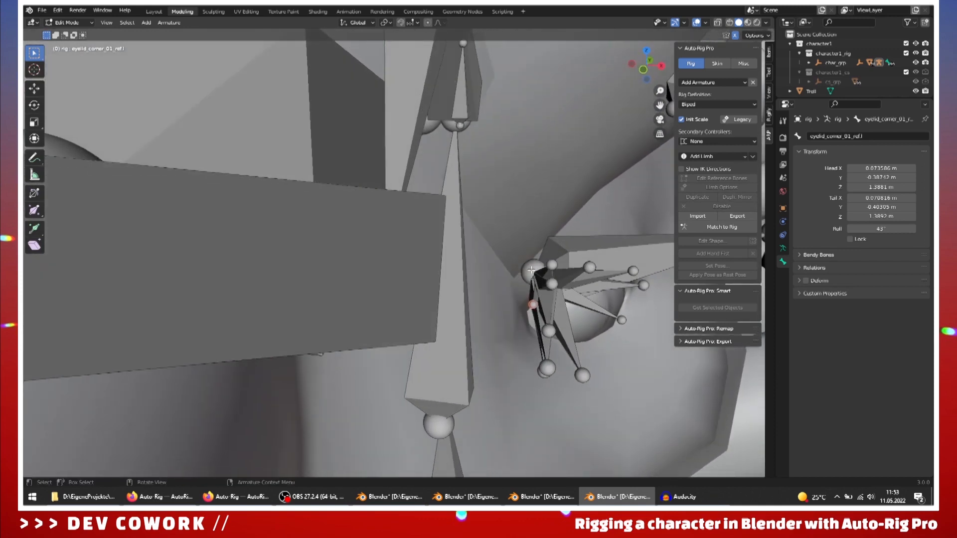
pyautogui.press('g')
pyautogui.click(513, 329)
# Step: Move eyebrow_full_ref.r about 0.10 m back and 0.06 m down
pyautogui.moveTo(513, 329); pyautogui.dragTo(488, 319, button='middle')
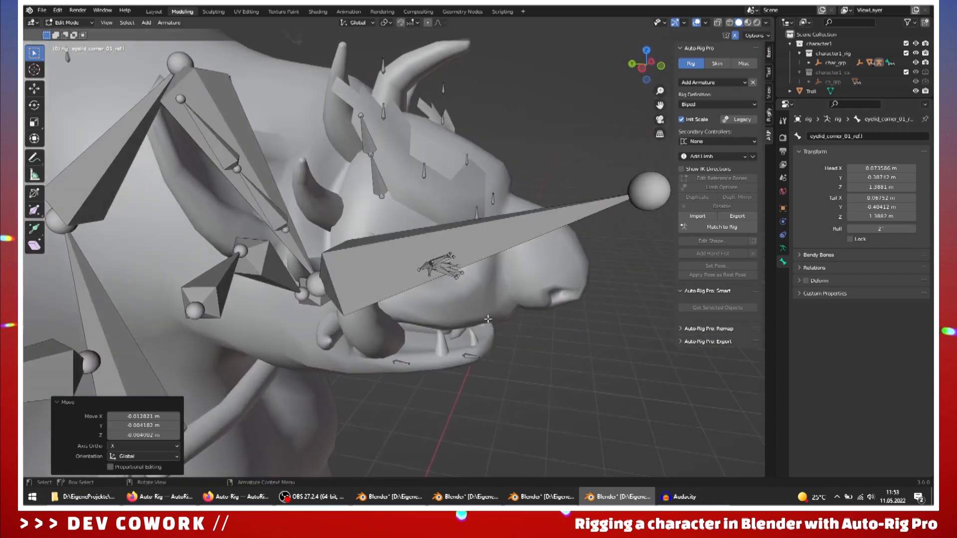
pyautogui.click(383, 63)
pyautogui.moveTo(381, 108)
pyautogui.mouseDown(button='middle')
pyautogui.moveTo(385, 154)
pyautogui.moveTo(378, 104)
pyautogui.mouseUp(button='middle')
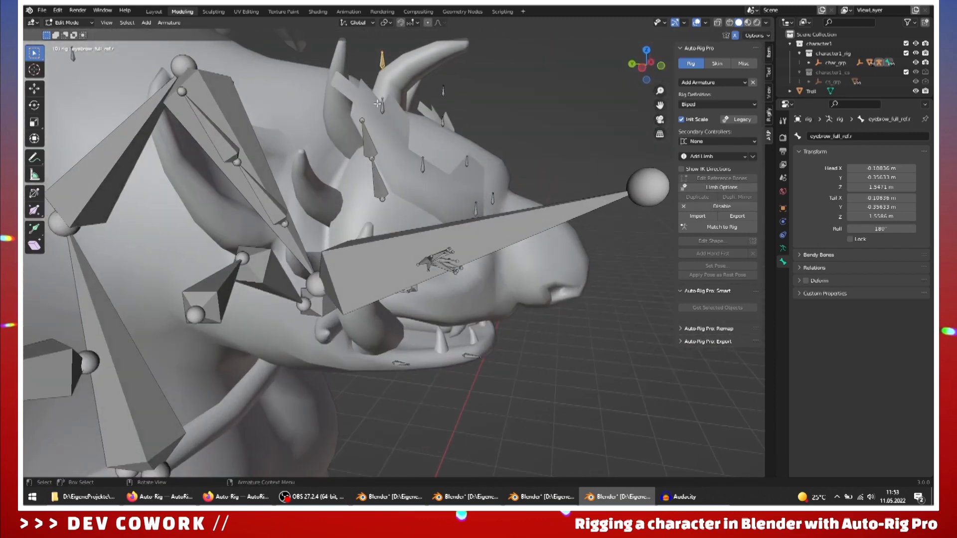
pyautogui.press('g')
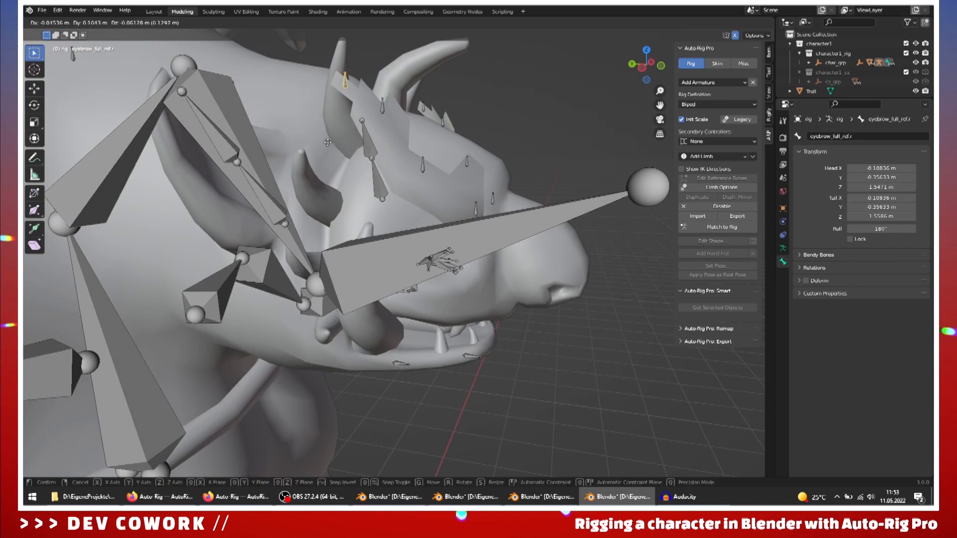
pyautogui.click(326, 143)
# Step: Move eyebrow_02_ref.r down towards the brow, and lower eyebrow_01_ref.r by about 0.05 m
pyautogui.moveTo(378, 149); pyautogui.dragTo(384, 160, button='middle')
pyautogui.click(369, 130)
pyautogui.press('g')
pyautogui.click(364, 157)
pyautogui.click(410, 191)
pyautogui.press('g')
pyautogui.click(410, 201)
# Step: In the top view, move eyebrow_01_ref.r about 0.047 m and eyebrow_02_ref.r about 0.044 m inward along X
pyautogui.moveTo(410, 201); pyautogui.dragTo(498, 287, button='middle')
pyautogui.scroll(2, 397, 289)
pyautogui.click(646, 61)
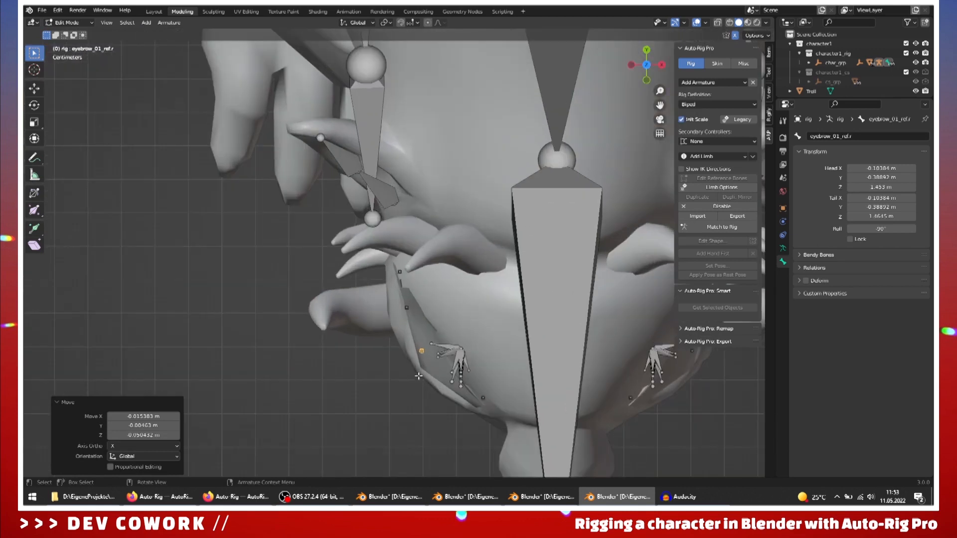
pyautogui.press('g')
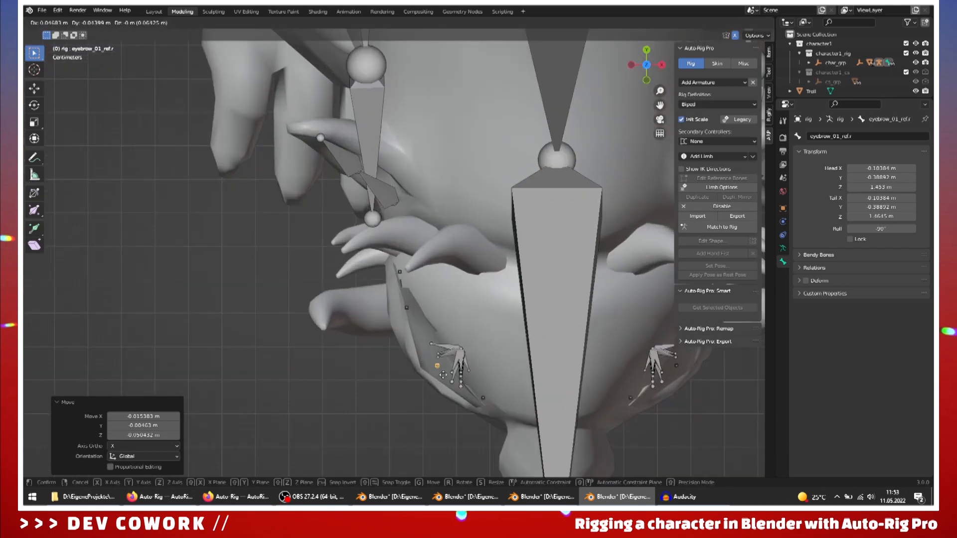
pyautogui.click(443, 377)
pyautogui.click(411, 310)
pyautogui.press('g')
pyautogui.click(425, 332)
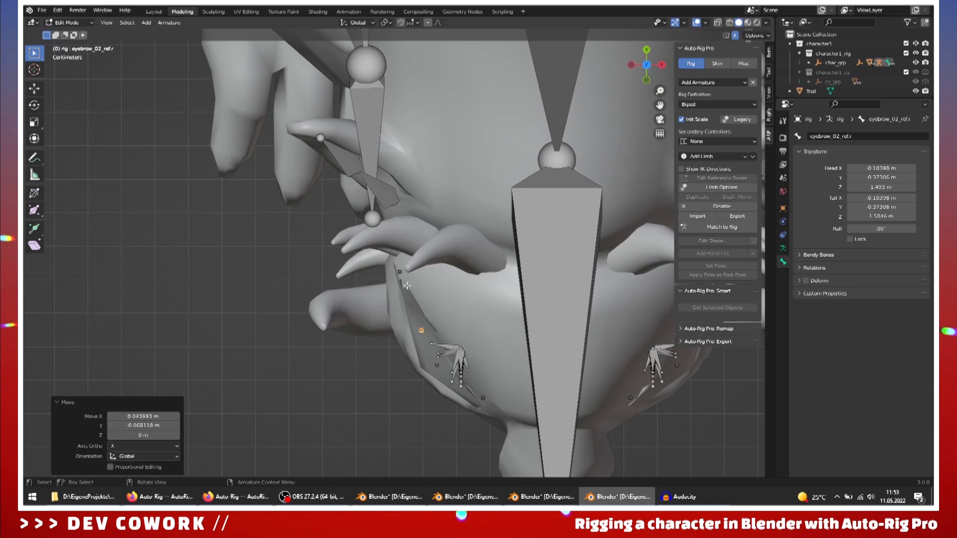
# Step: Select eyebrow_full_ref.r and save the Troll.blend file
pyautogui.click(399, 272)
pyautogui.moveTo(399, 272); pyautogui.dragTo(503, 357, button='middle')
pyautogui.hotkey('ctrl', 's')
pyautogui.keyDown('ctrl'); pyautogui.moveTo(439, 296); pyautogui.dragTo(541, 294, button='middle'); pyautogui.keyUp('ctrl')
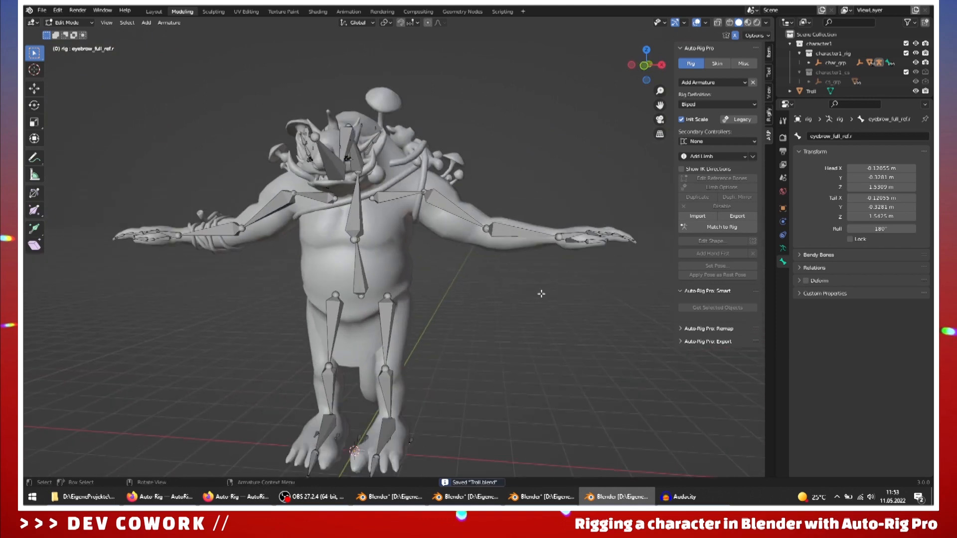
# Step: Apply the arm limb options of forearm_ref.l with 3 twist bones, and select forearm_ref.r
pyautogui.scroll(2, 255, 278)
pyautogui.keyDown('shift'); pyautogui.moveTo(448, 277); pyautogui.dragTo(426, 267, button='middle'); pyautogui.keyUp('shift')
pyautogui.click(428, 247)
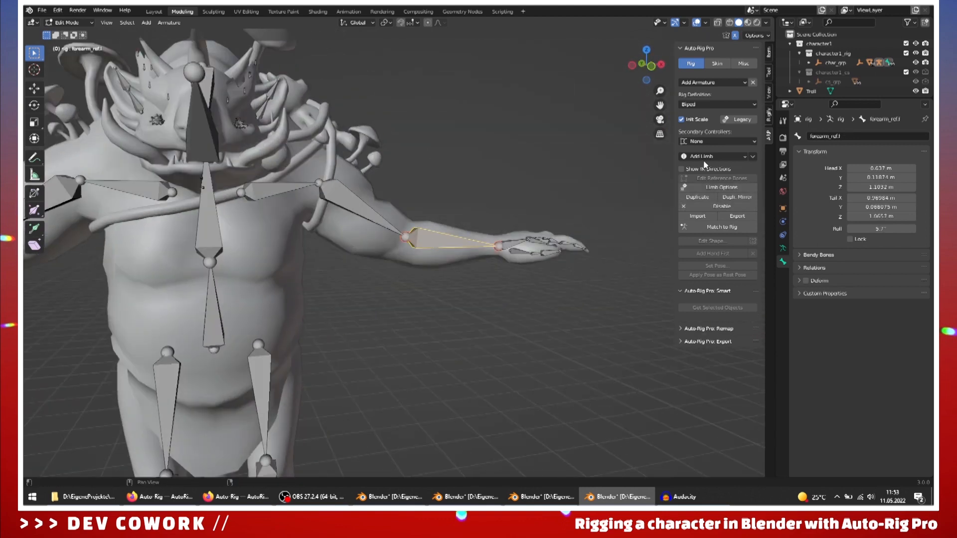
pyautogui.click(712, 187)
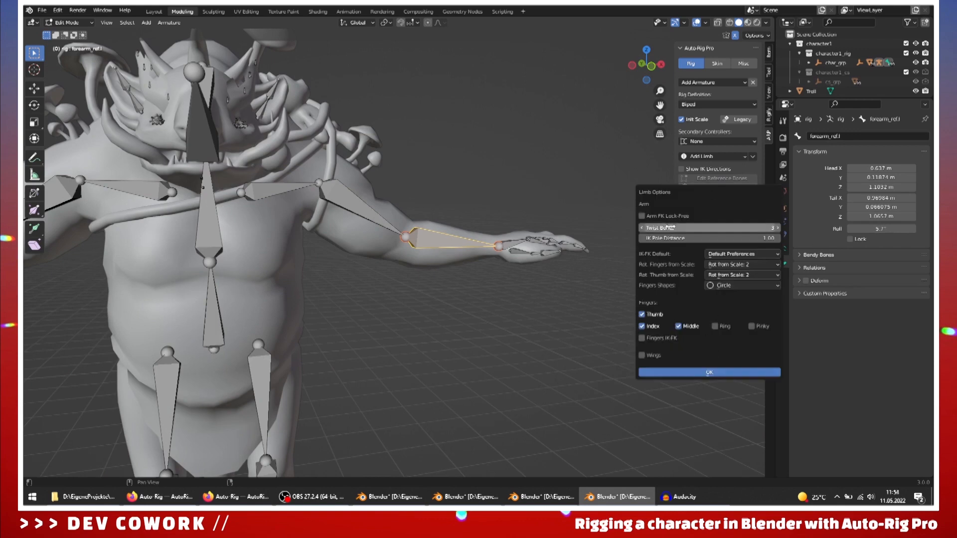
pyautogui.click(688, 372)
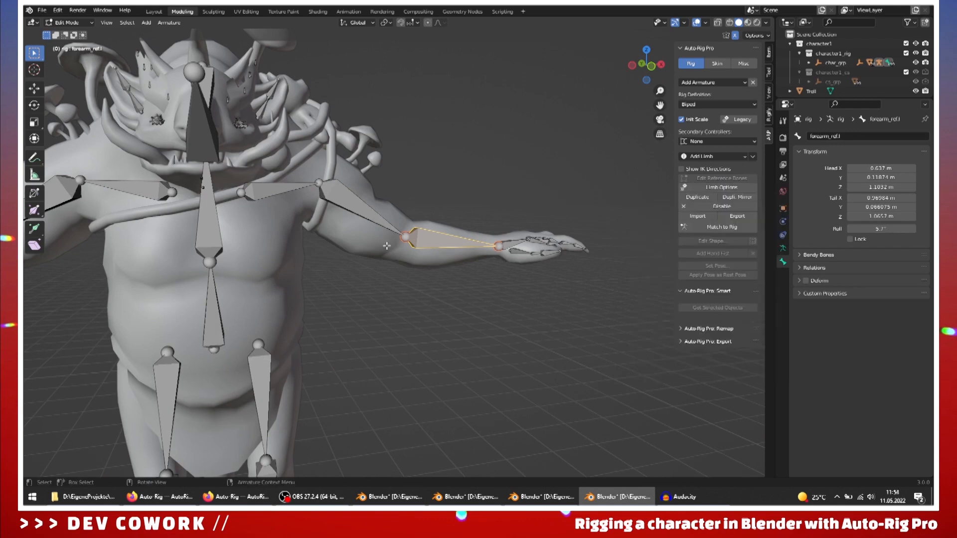
pyautogui.moveTo(465, 252); pyautogui.dragTo(141, 220, button='middle')
pyautogui.click(185, 220)
# Step: Select foot_ref.l and apply its leg limb options with all toes left disabled
pyautogui.keyDown('shift'); pyautogui.moveTo(365, 309); pyautogui.dragTo(335, 100, button='middle'); pyautogui.keyUp('shift')
pyautogui.moveTo(569, 339); pyautogui.dragTo(520, 331, button='middle')
pyautogui.scroll(2, 519, 331)
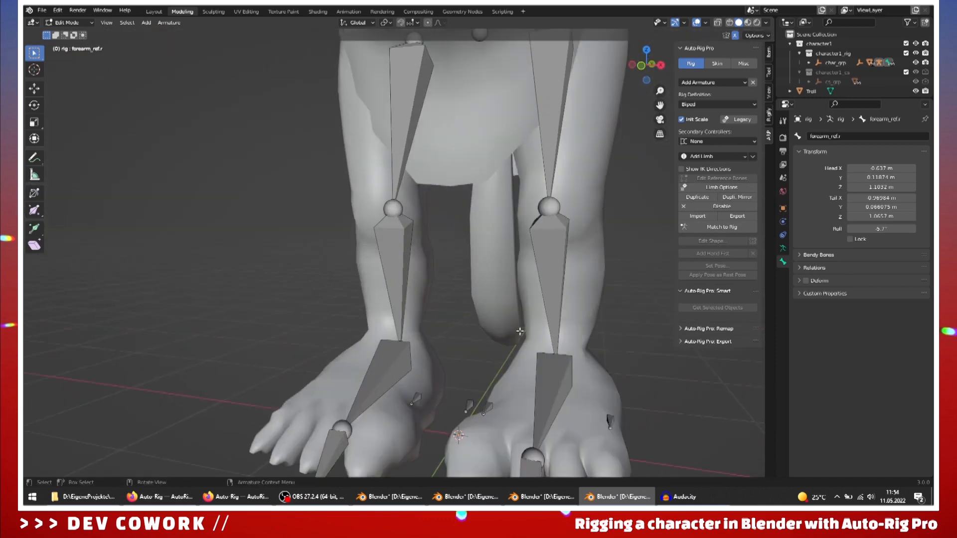
pyautogui.click(556, 376)
pyautogui.click(721, 187)
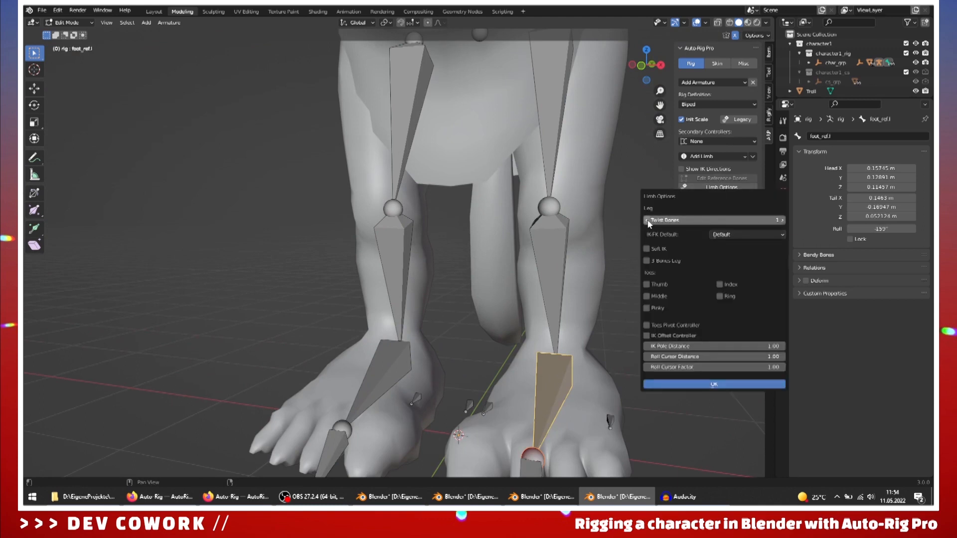
pyautogui.click(714, 384)
# Step: Set the leg limb options of leg_ref.r to 1 twist bone, with all toes left disabled
pyautogui.moveTo(414, 219); pyautogui.dragTo(404, 255, button='middle')
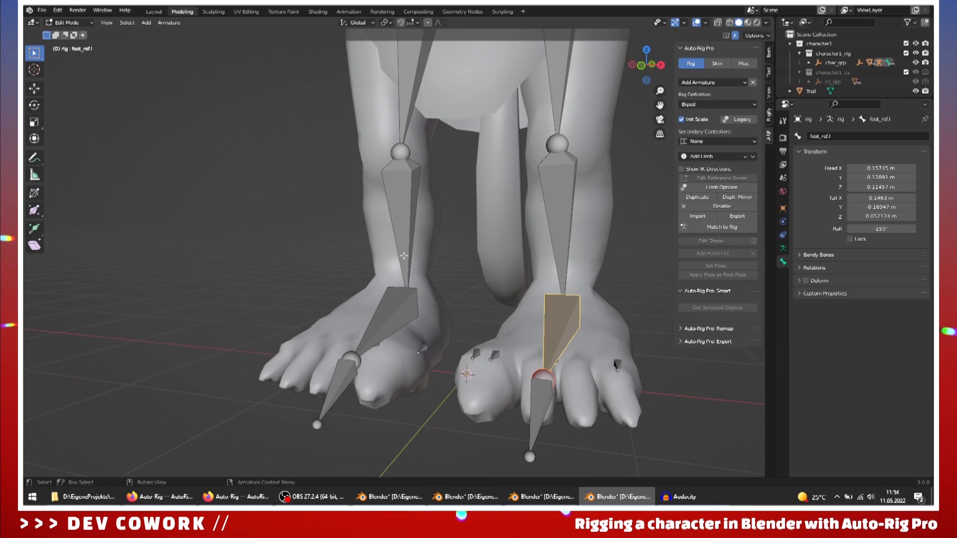
pyautogui.click(403, 255)
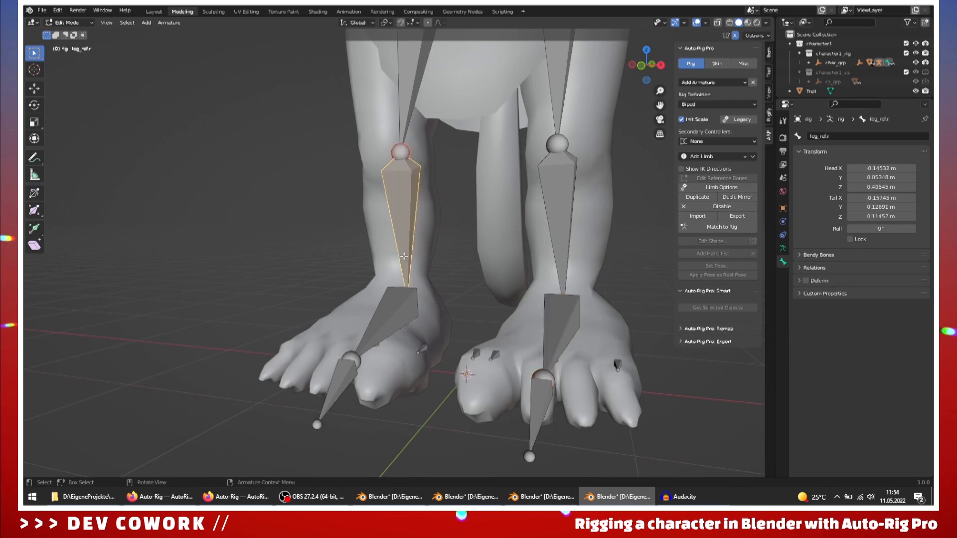
pyautogui.click(718, 192)
pyautogui.click(681, 215)
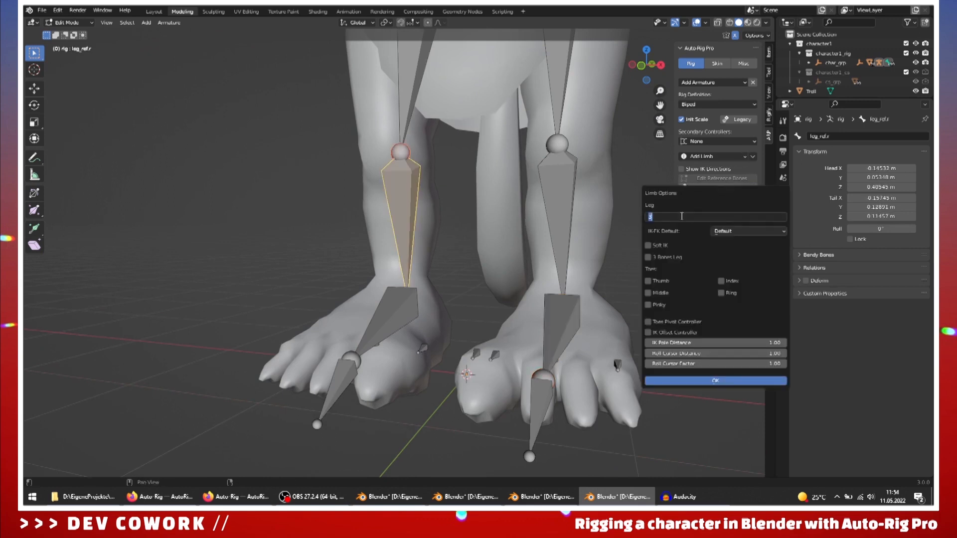
pyautogui.write('1')
pyautogui.press('Return')
pyautogui.click(703, 381)
# Step: In the back view, move the inner foot bank bone foot_bank_02_ref.l about 0.092 m outward along X
pyautogui.scroll(-4, 536, 320)
pyautogui.moveTo(536, 320); pyautogui.dragTo(533, 344, button='middle')
pyautogui.keyDown('shift'); pyautogui.moveTo(506, 156); pyautogui.dragTo(429, 452, button='middle'); pyautogui.keyUp('shift')
pyautogui.scroll(6, 474, 286)
pyautogui.scroll(5, 449, 335)
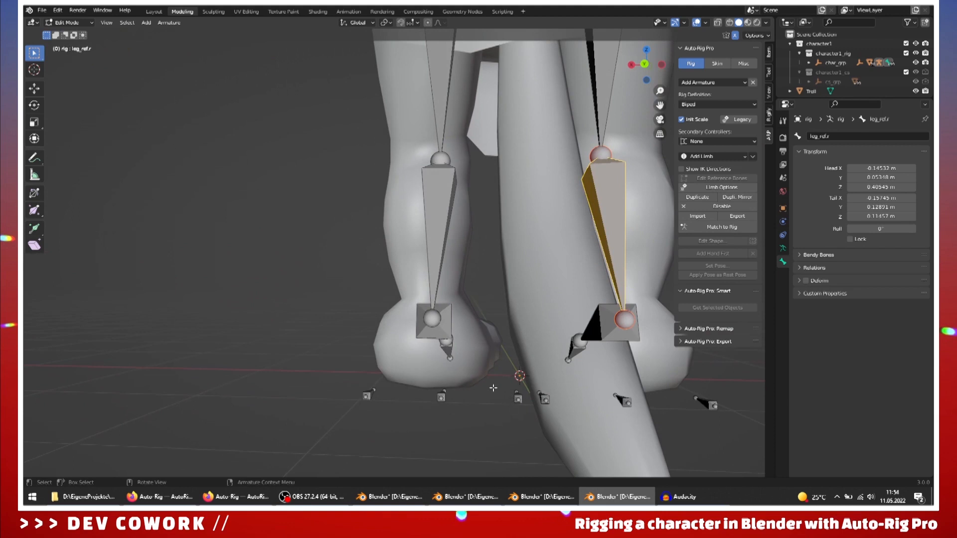
pyautogui.moveTo(414, 378); pyautogui.dragTo(428, 385, button='middle')
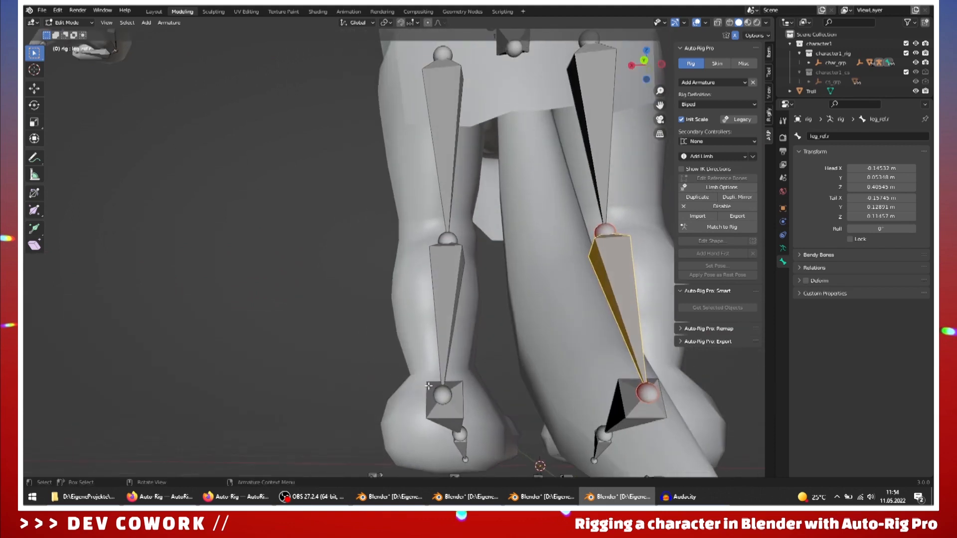
pyautogui.moveTo(329, 422); pyautogui.dragTo(478, 364, button='middle')
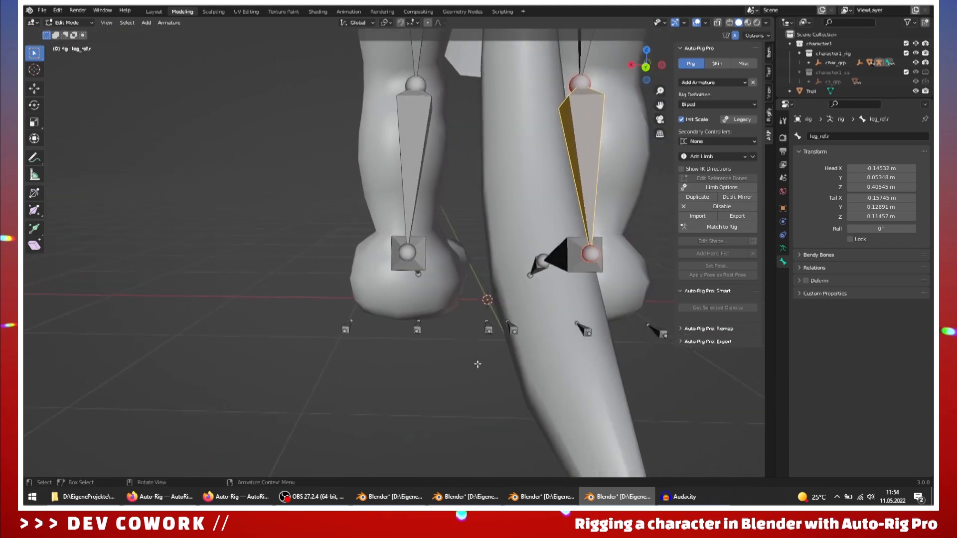
pyautogui.click(489, 330)
pyautogui.click(646, 66)
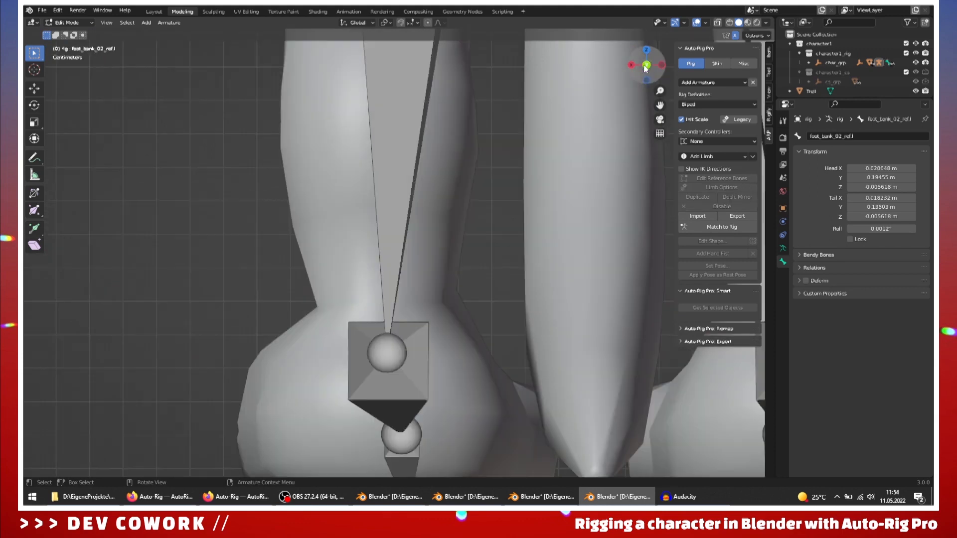
pyautogui.scroll(-5, 545, 343)
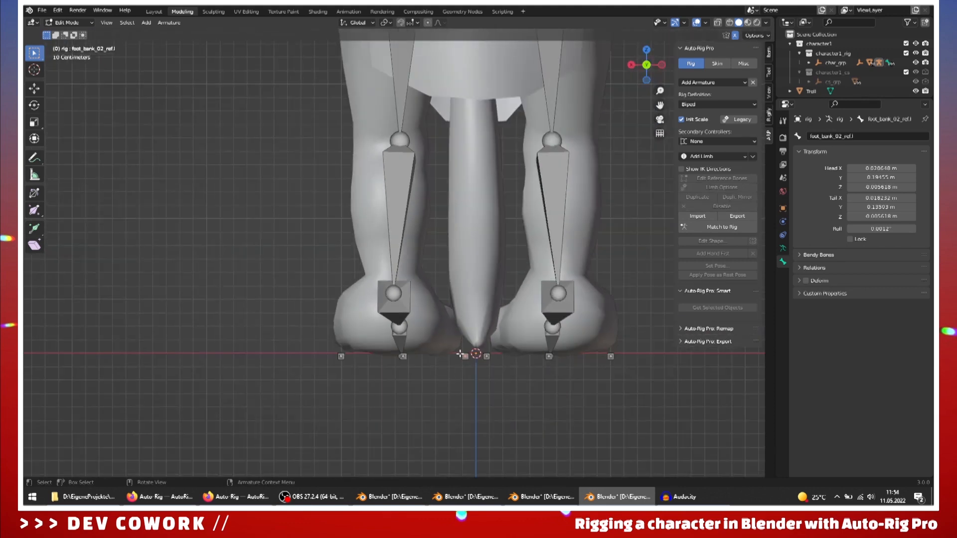
pyautogui.moveTo(455, 352); pyautogui.dragTo(468, 368)
pyautogui.press('g')
pyautogui.press('x')
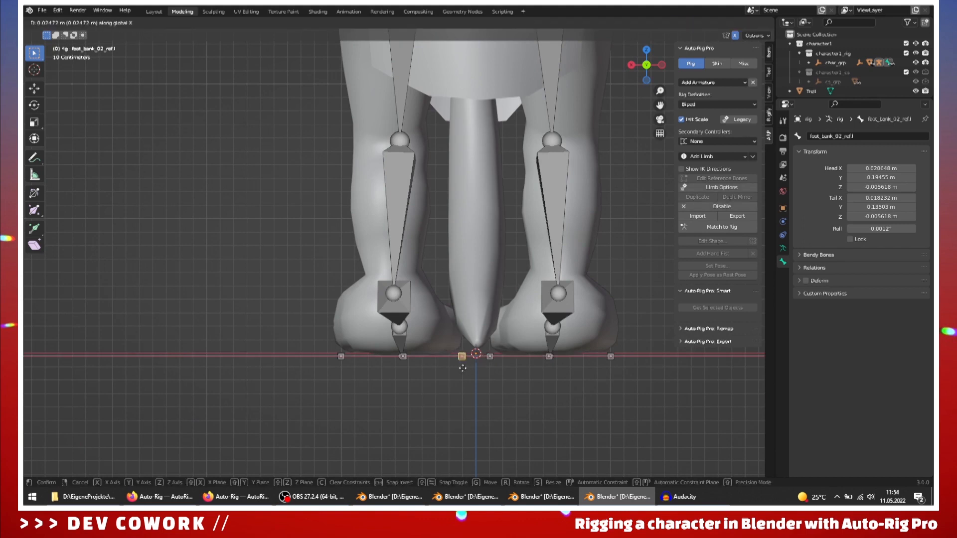
pyautogui.click(456, 365)
pyautogui.moveTo(452, 367); pyautogui.dragTo(505, 354, button='middle')
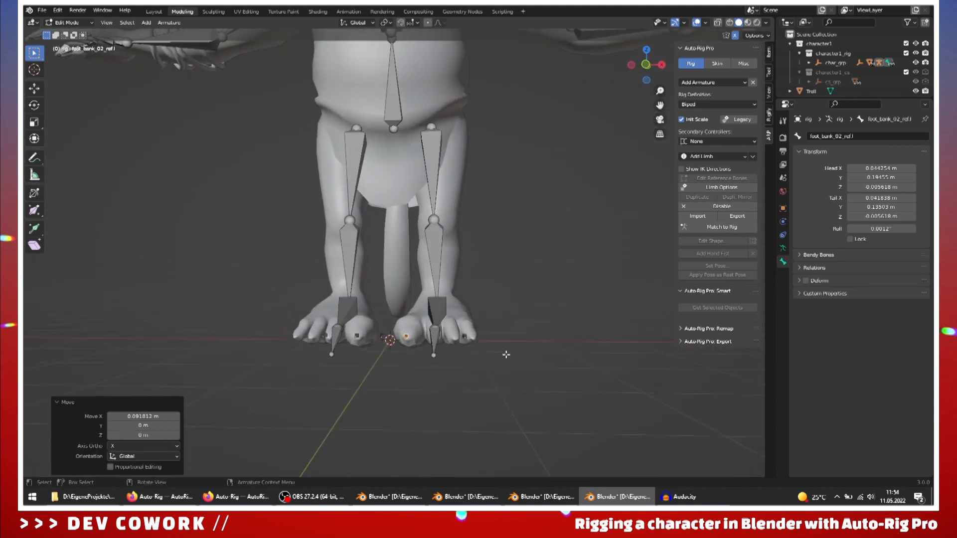
# Step: Save the file and generate the control rig from the reference bones with Match to Rig
pyautogui.hotkey('ctrl', 's')
pyautogui.moveTo(517, 314); pyautogui.dragTo(529, 231, button='middle')
pyautogui.moveTo(476, 411); pyautogui.dragTo(422, 374, button='middle')
pyautogui.scroll(2, 422, 374)
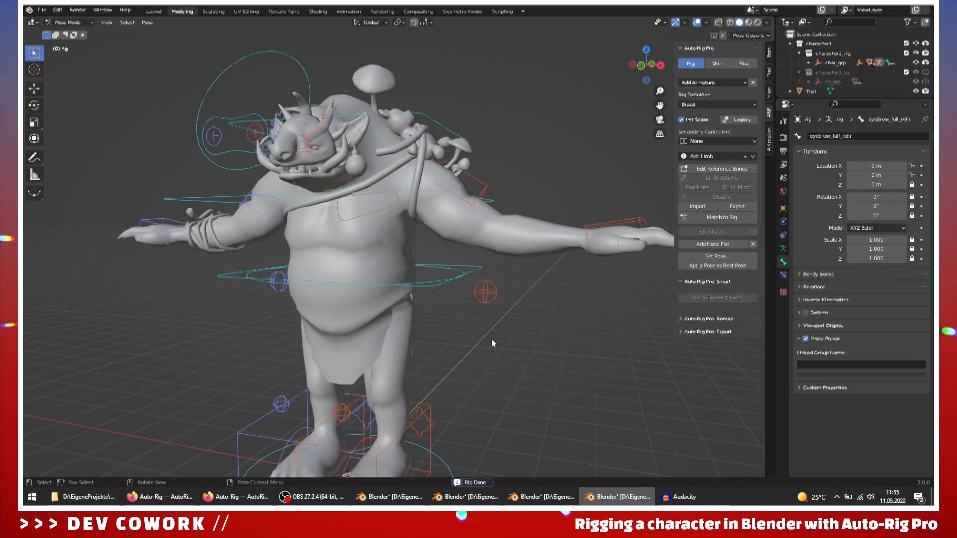
# Step: Examine the generated controllers around the troll's head, arms, torso and feet
pyautogui.scroll(3, 491, 372)
pyautogui.moveTo(468, 394); pyautogui.dragTo(501, 344, button='middle')
pyautogui.moveTo(532, 306); pyautogui.dragTo(378, 343, button='middle')
pyautogui.scroll(5, 295, 333)
pyautogui.scroll(4, 294, 330)
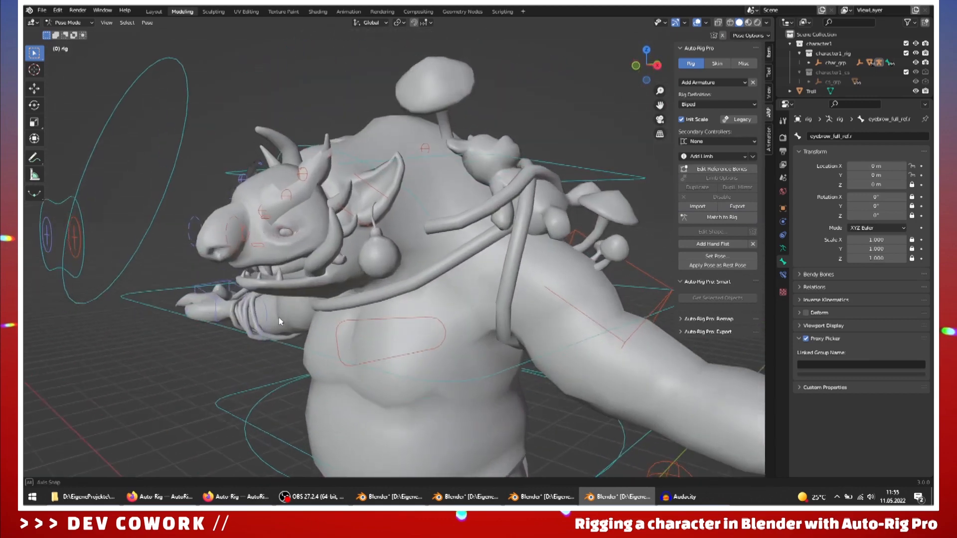
pyautogui.moveTo(284, 316); pyautogui.dragTo(454, 435, button='middle')
pyautogui.scroll(-3, 418, 360)
pyautogui.scroll(3, 432, 264)
pyautogui.scroll(-3, 416, 302)
pyautogui.scroll(3, 405, 314)
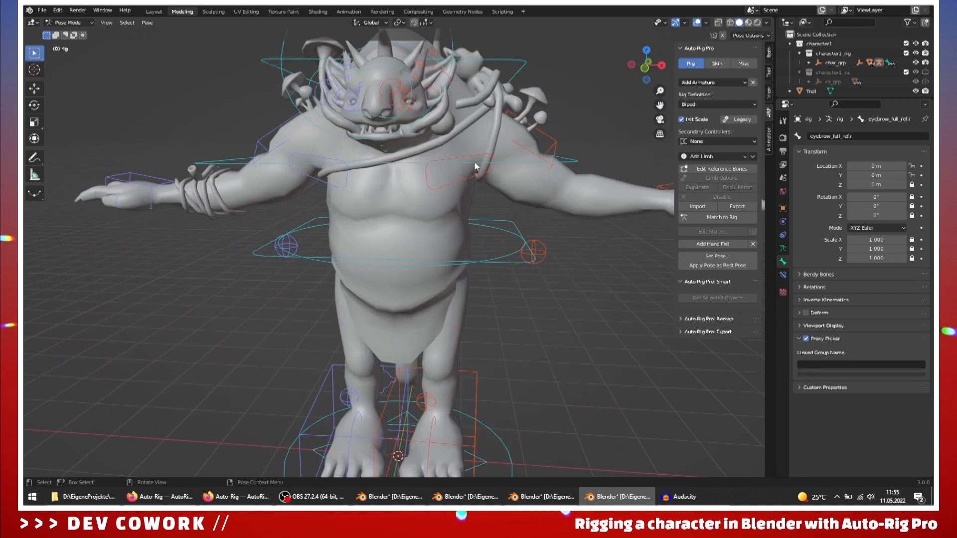
pyautogui.scroll(-2, 450, 295)
pyautogui.scroll(4, 385, 258)
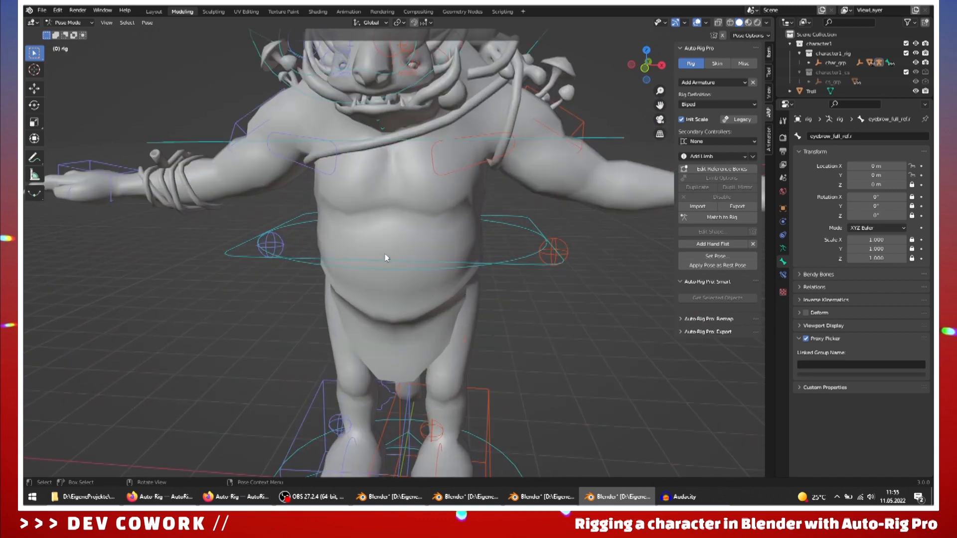
pyautogui.scroll(-4, 406, 249)
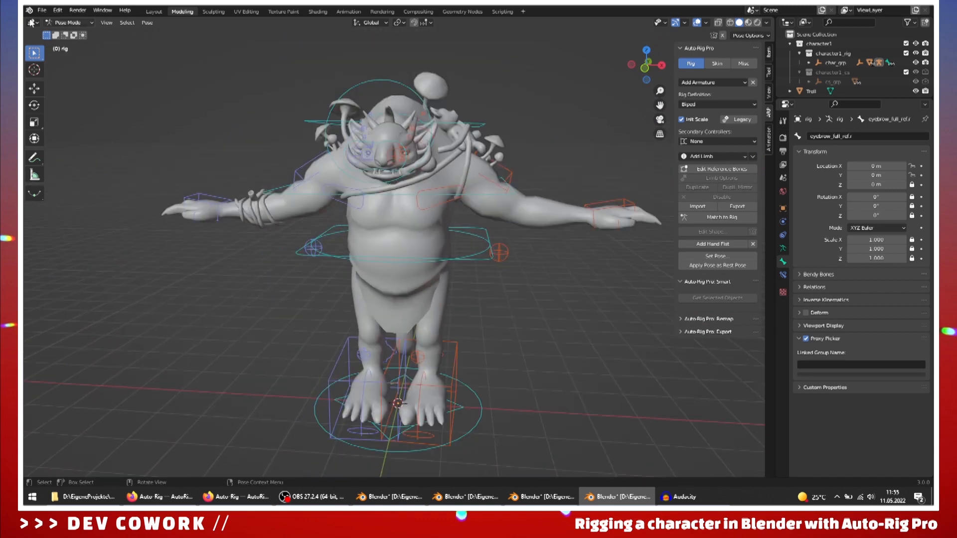
# Step: Switch to Object Mode, select the Troll mesh and save the file
pyautogui.click(59, 24)
pyautogui.click(64, 31)
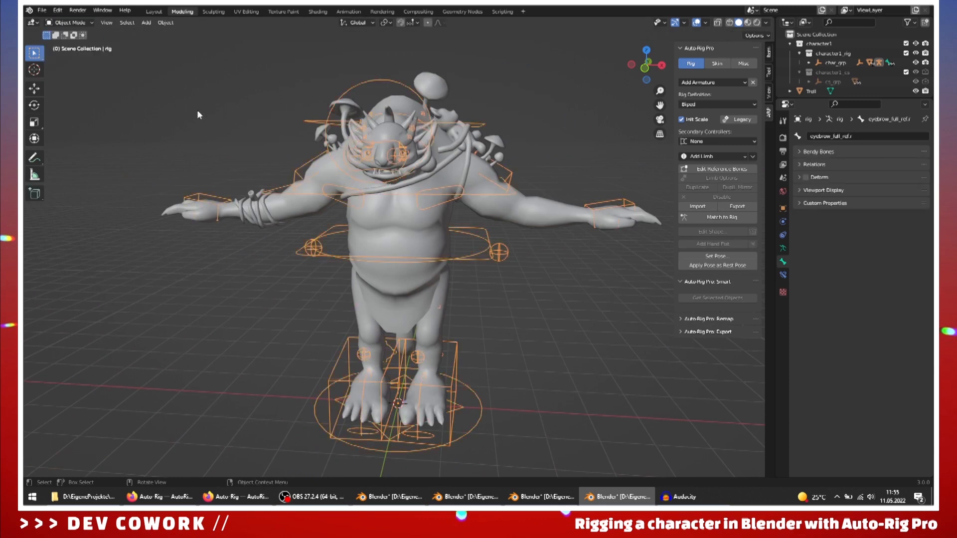
pyautogui.scroll(3, 416, 254)
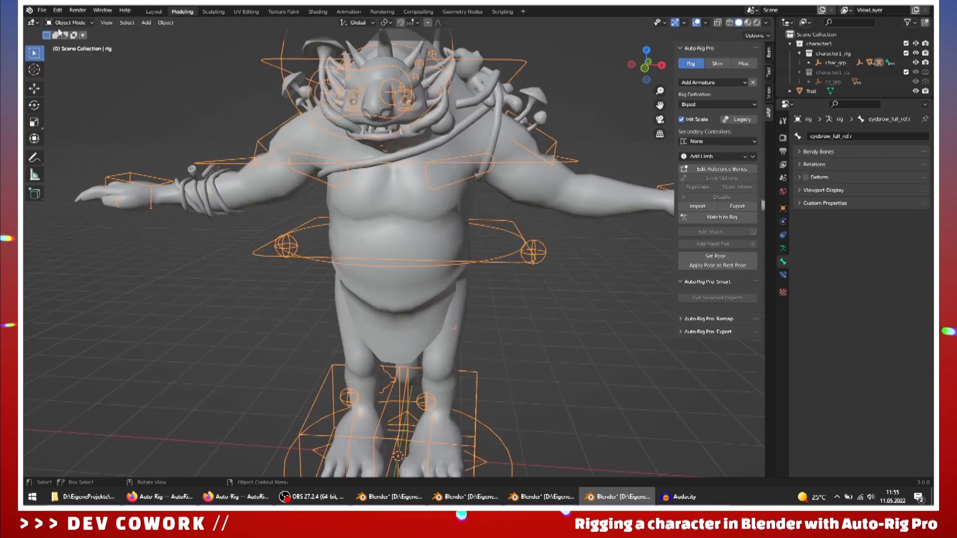
pyautogui.click(384, 197)
pyautogui.moveTo(398, 239)
pyautogui.keyDown('alt'); pyautogui.mouseDown(button='middle')
pyautogui.moveTo(423, 221)
pyautogui.moveTo(405, 238)
pyautogui.mouseUp(button='middle'); pyautogui.keyUp('alt')
pyautogui.hotkey('ctrl', 's')
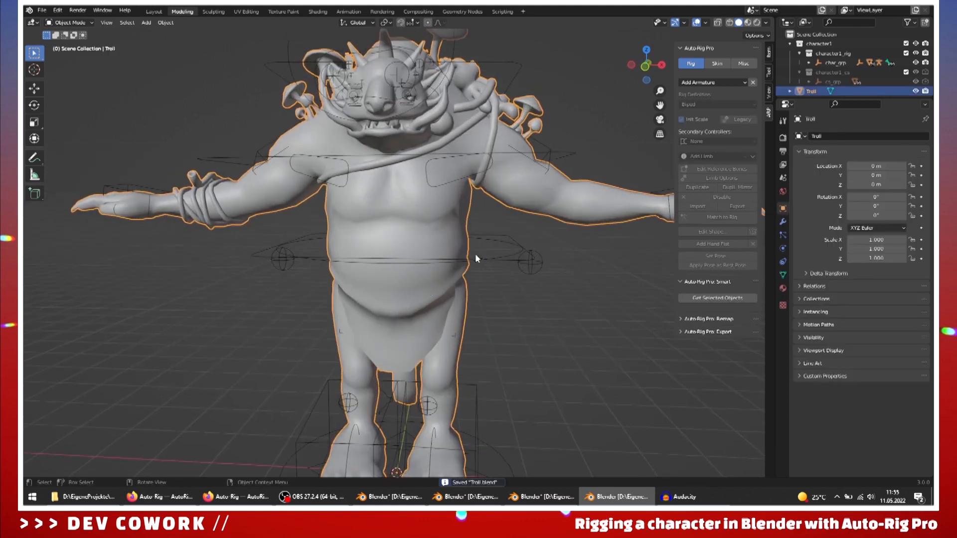
# Step: Add the rig to the selection and bind the Troll mesh to it with the Heat Maps engine, Split Parts and Preserve Volume enabled
pyautogui.keyDown('shift'); pyautogui.click(511, 262); pyautogui.keyUp('shift')
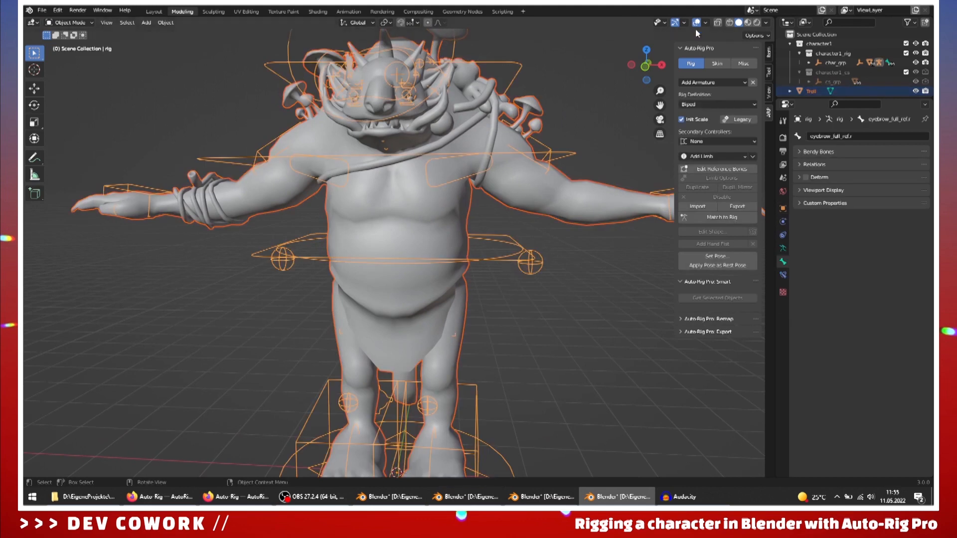
pyautogui.click(714, 62)
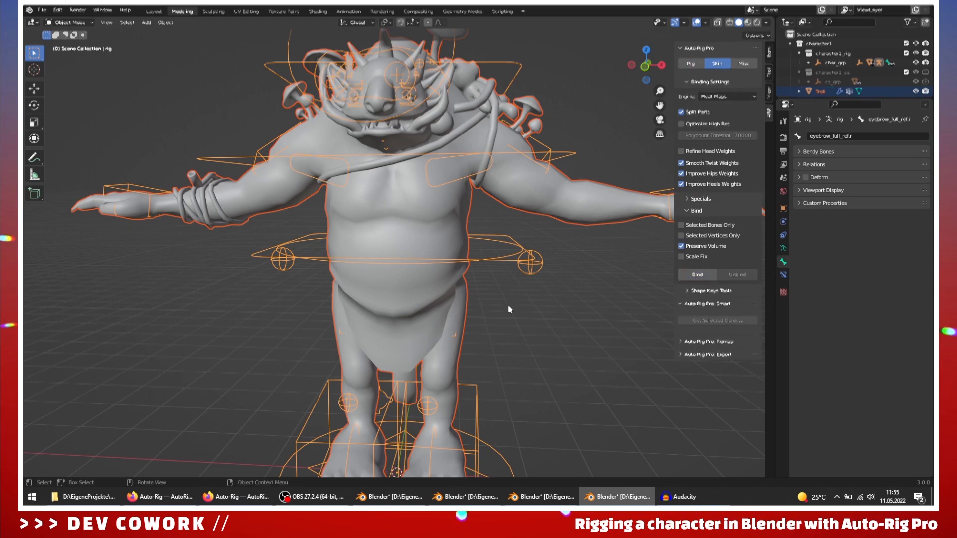
pyautogui.scroll(-3, 507, 310)
pyautogui.scroll(-2, 854, 61)
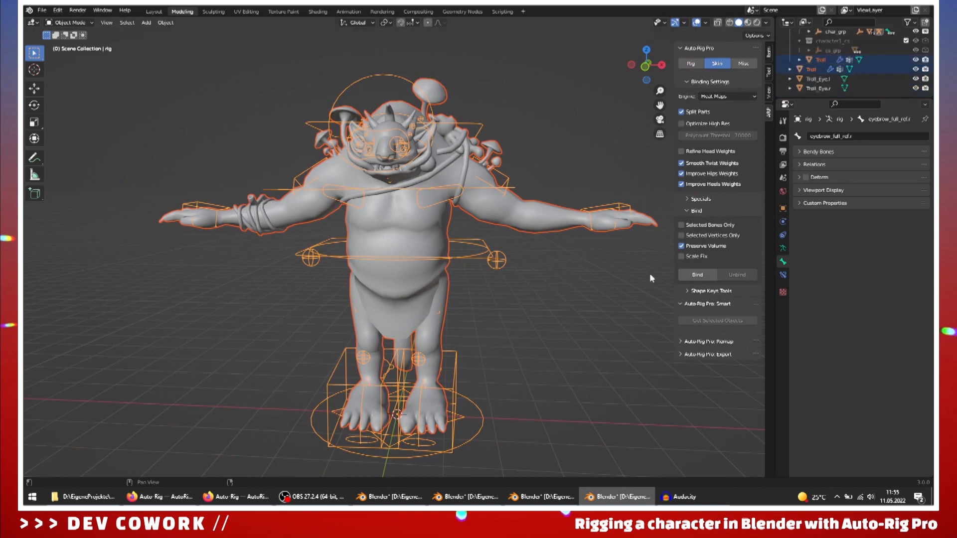
pyautogui.scroll(4, 581, 317)
# Step: Clear the selection of the bound mesh and select only the rig
pyautogui.click(519, 368)
pyautogui.scroll(-4, 418, 330)
pyautogui.scroll(3, 492, 367)
pyautogui.scroll(-3, 493, 402)
pyautogui.click(448, 366)
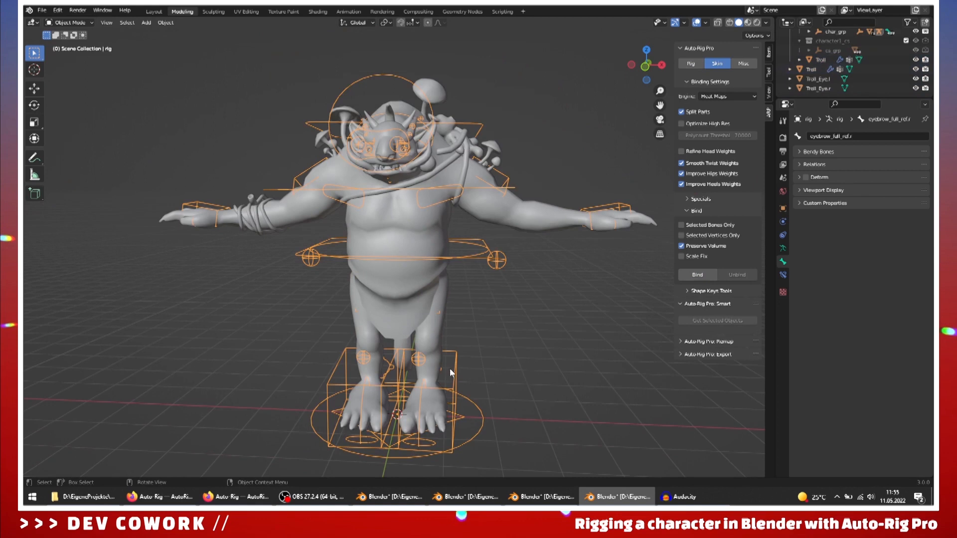
pyautogui.moveTo(525, 198); pyautogui.dragTo(498, 299, button='middle')
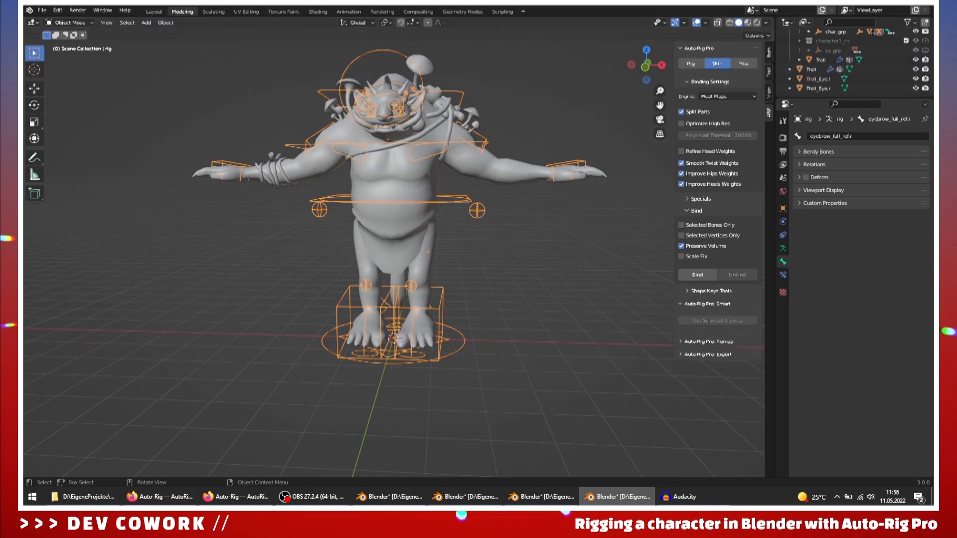
# Step: Split a narrow area off below the 3D viewport in the Modeling workspace and change it to a Timeline
pyautogui.click(349, 12)
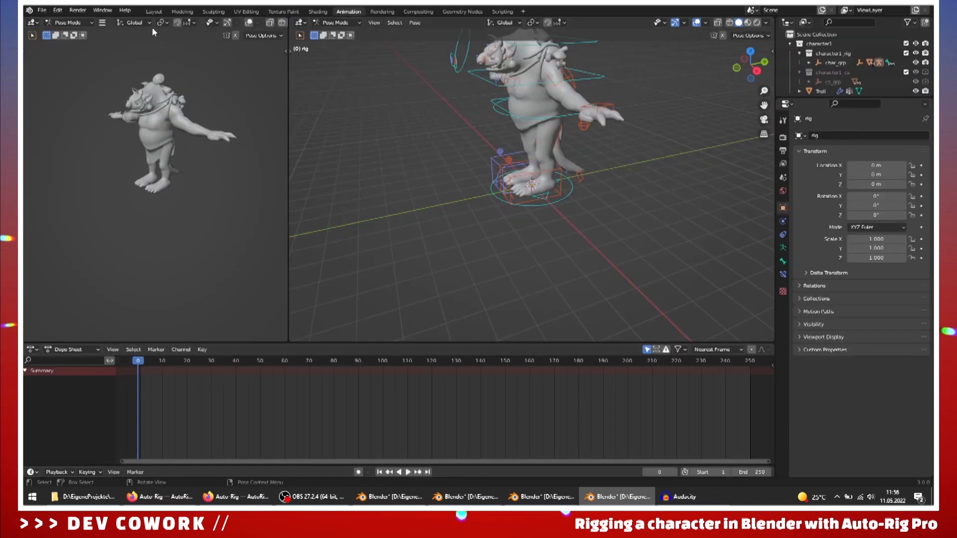
pyautogui.click(182, 12)
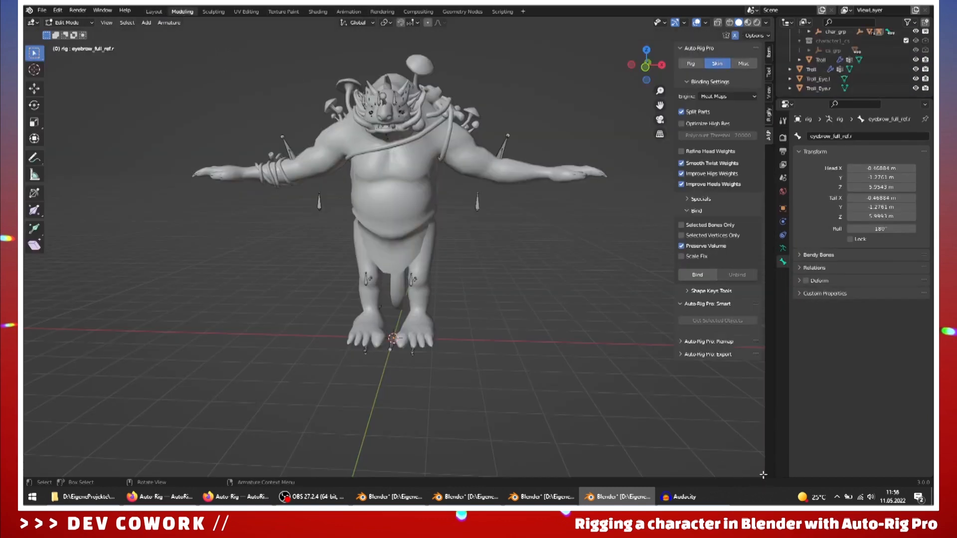
pyautogui.moveTo(773, 476); pyautogui.dragTo(762, 429)
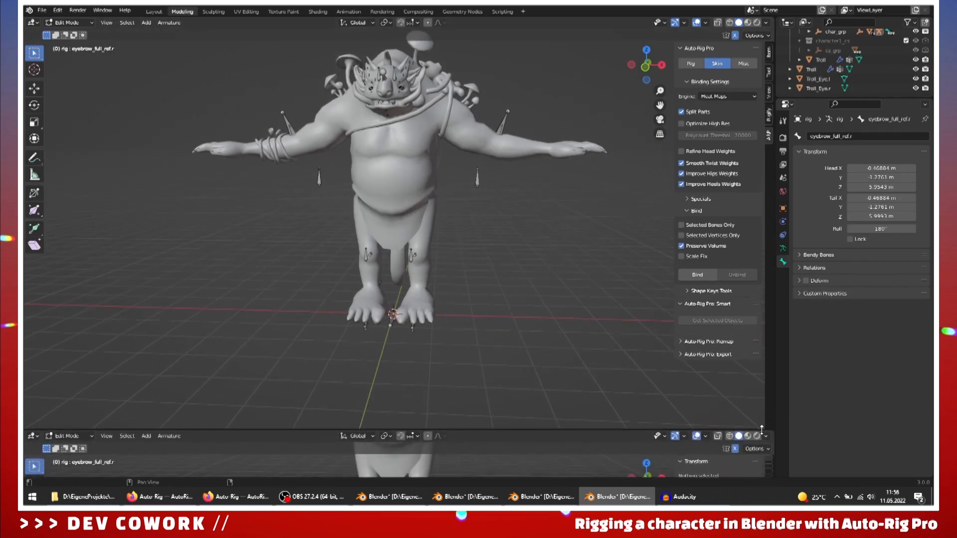
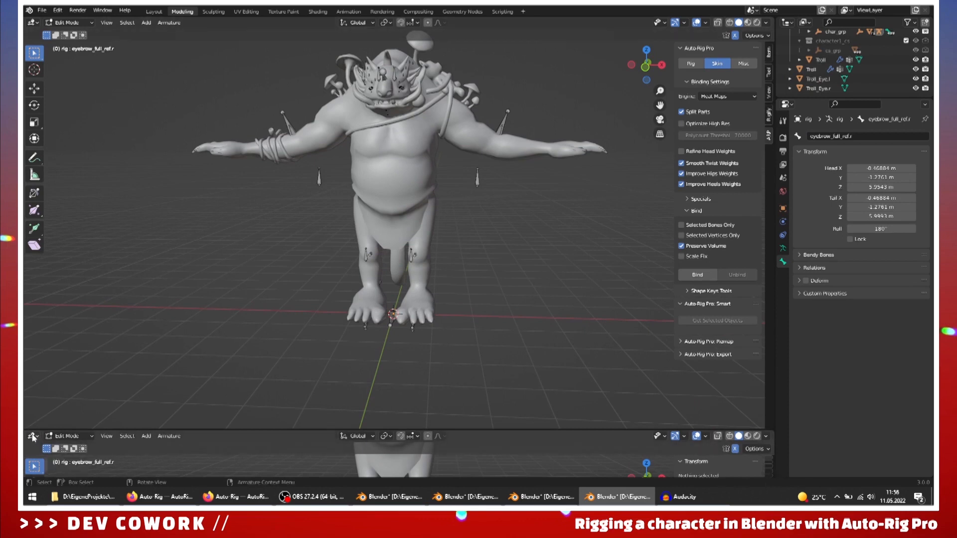
pyautogui.click(33, 437)
pyautogui.click(33, 437)
pyautogui.click(33, 439)
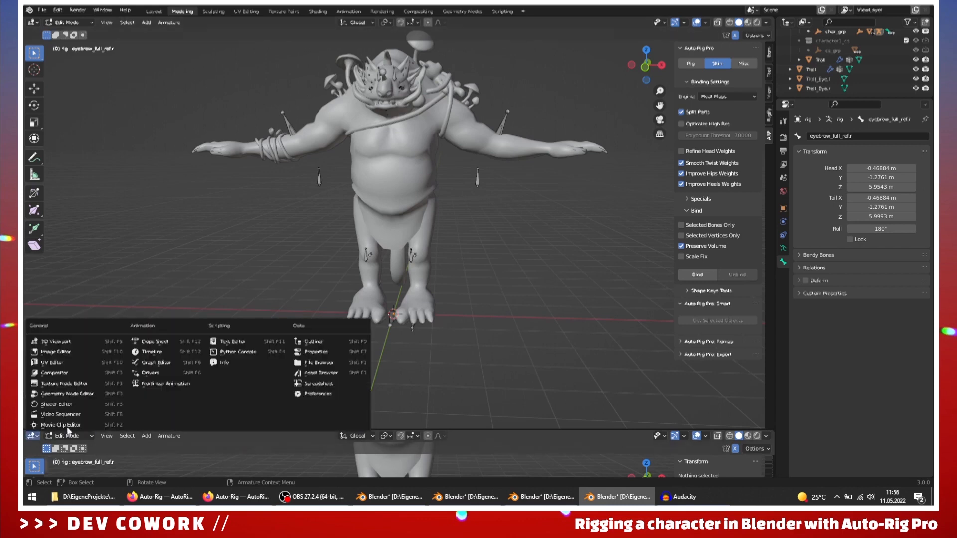
pyautogui.click(152, 352)
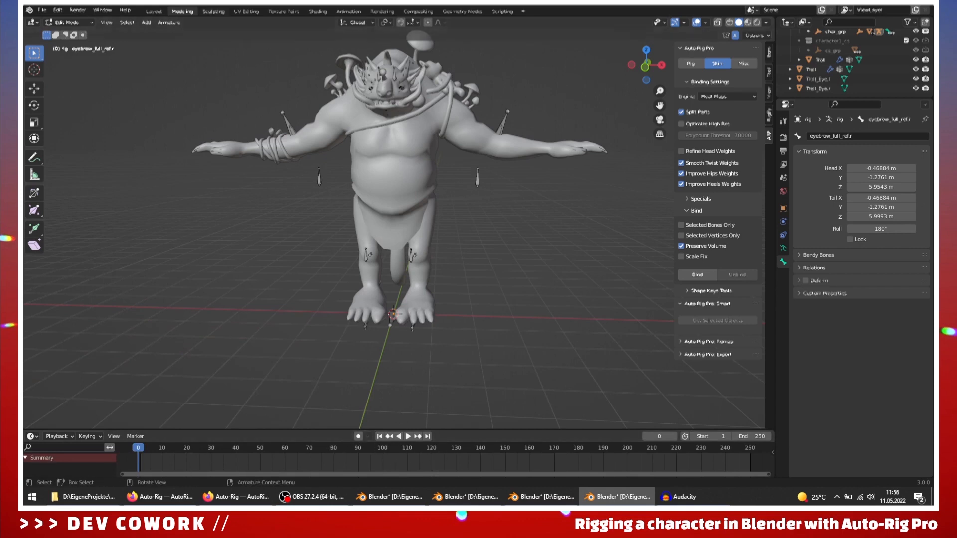
# Step: Take the rig out of Edit Mode, reselect it and switch it to Pose Mode
pyautogui.click(69, 22)
pyautogui.click(65, 35)
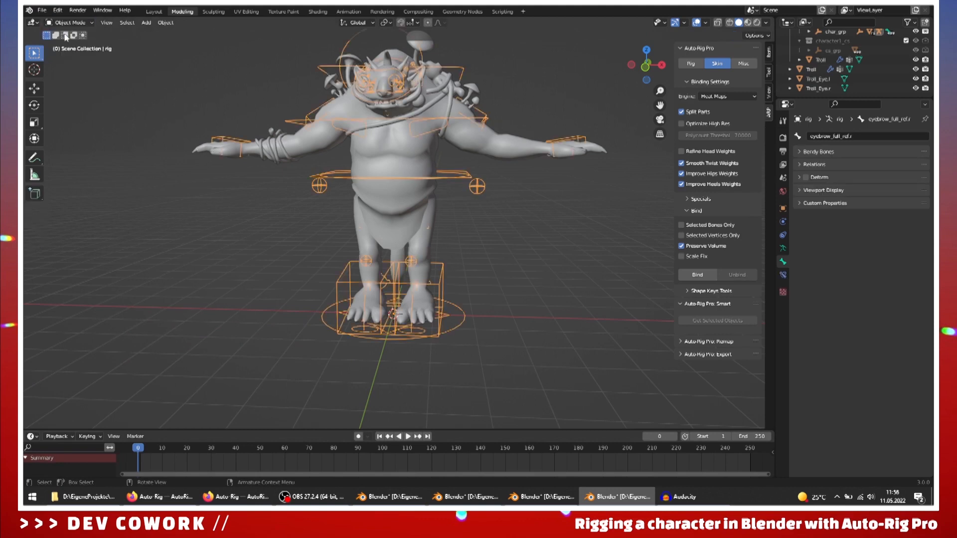
pyautogui.click(367, 182)
pyautogui.click(331, 179)
pyautogui.moveTo(331, 178); pyautogui.dragTo(311, 158, button='middle')
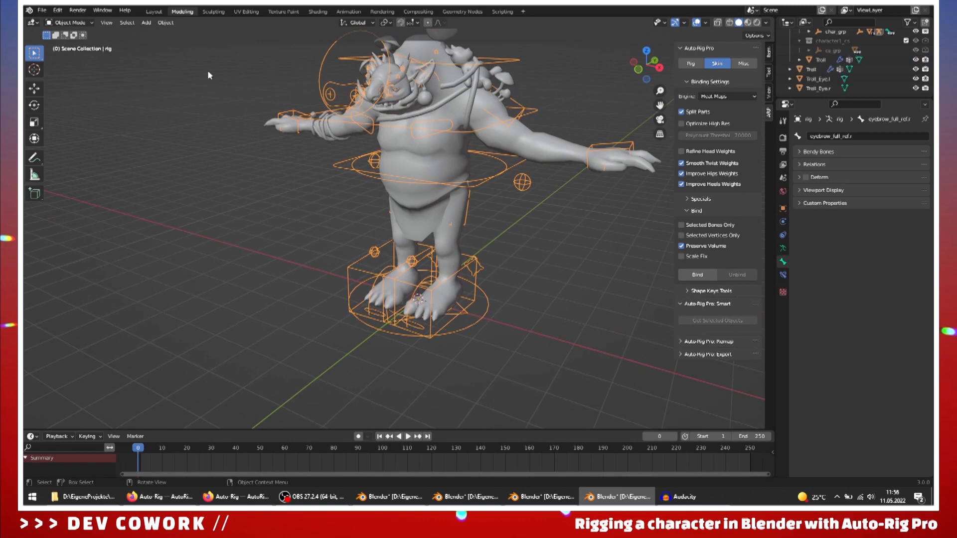
pyautogui.click(69, 23)
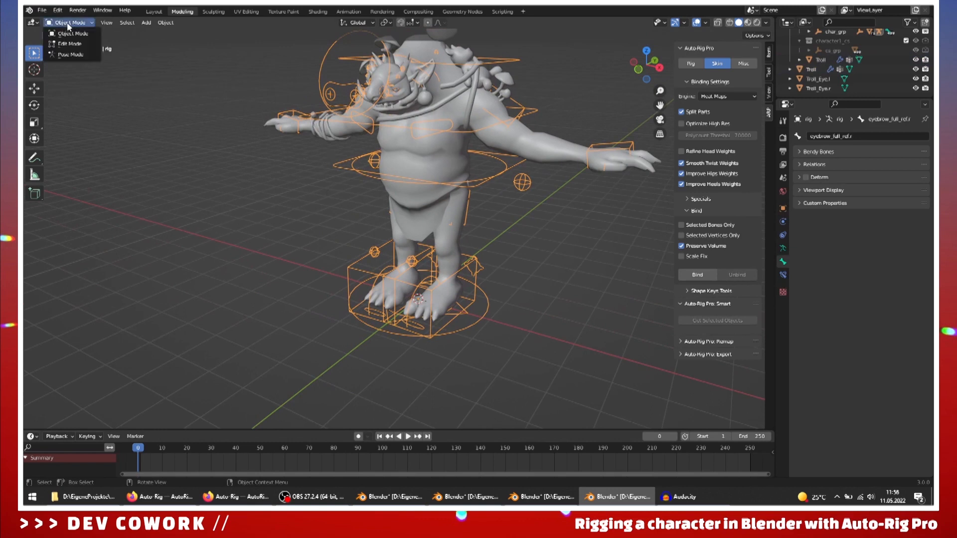
pyautogui.click(65, 52)
pyautogui.moveTo(333, 223); pyautogui.dragTo(476, 302, button='middle')
pyautogui.scroll(3, 433, 320)
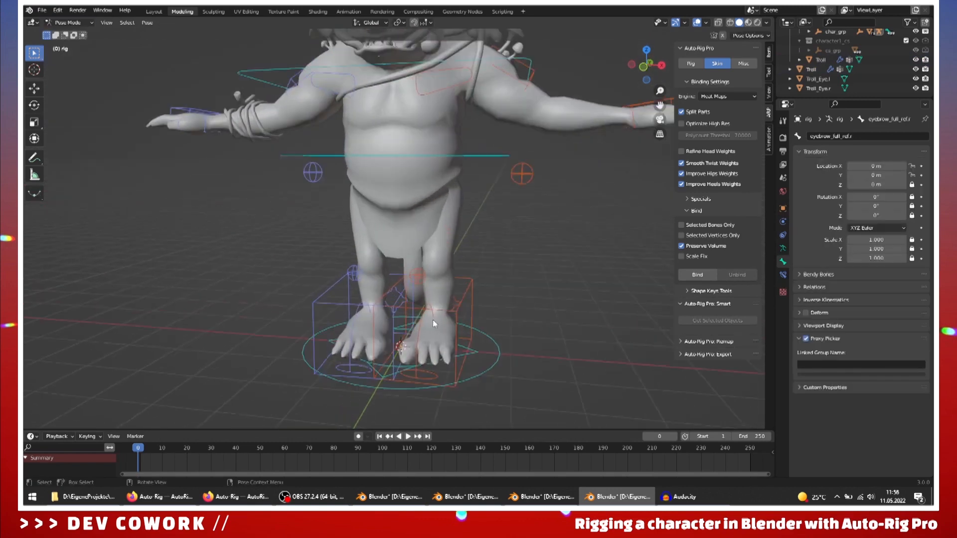
# Step: Enable automatic keyframe recording in the Timeline
pyautogui.keyDown('shift'); pyautogui.moveTo(420, 317); pyautogui.dragTo(384, 308, button='middle'); pyautogui.keyUp('shift')
pyautogui.click(358, 437)
pyautogui.moveTo(249, 348); pyautogui.dragTo(233, 316, button='middle')
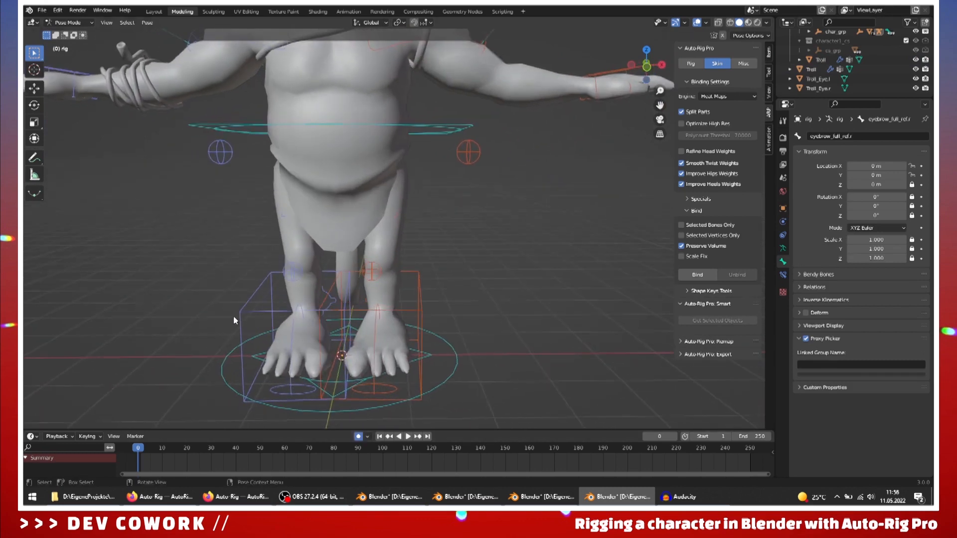
# Step: Move the right foot's IK controller up and back to about X 0.28 m, Y 1.04 m, Z 1.06 m to test the leg bend
pyautogui.click(241, 325)
pyautogui.moveTo(292, 377); pyautogui.dragTo(297, 331, button='middle')
pyautogui.scroll(-2, 298, 370)
pyautogui.press('g')
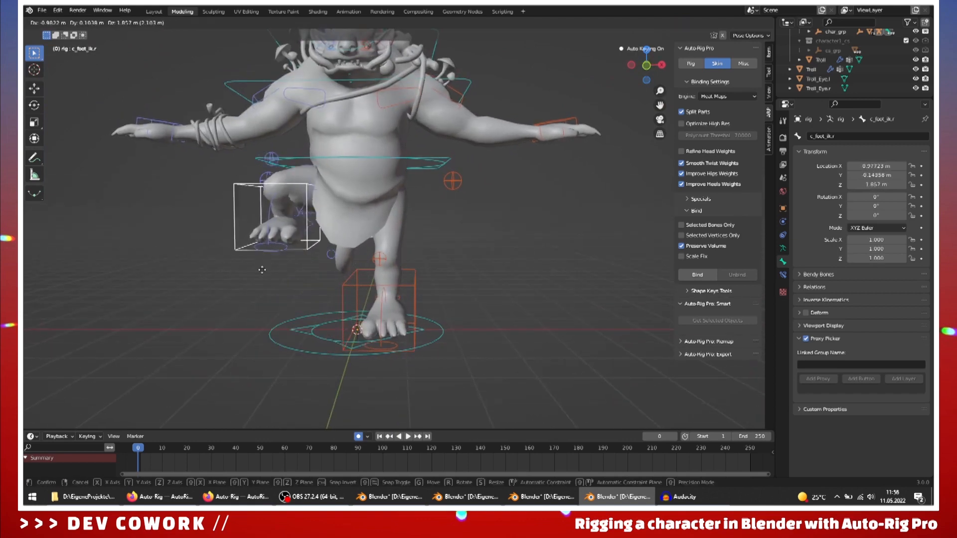
pyautogui.click(278, 274)
pyautogui.moveTo(278, 274); pyautogui.dragTo(317, 295, button='middle')
pyautogui.press('g')
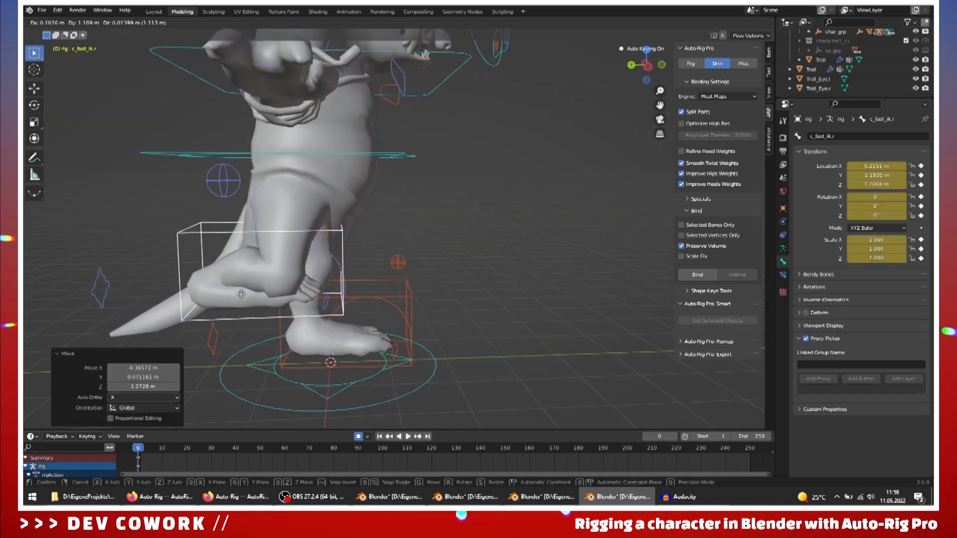
pyautogui.click(249, 311)
# Step: Try rotating the right foot's IK controller and its curved foot-roll controller
pyautogui.scroll(-5, 249, 311)
pyautogui.press('r')
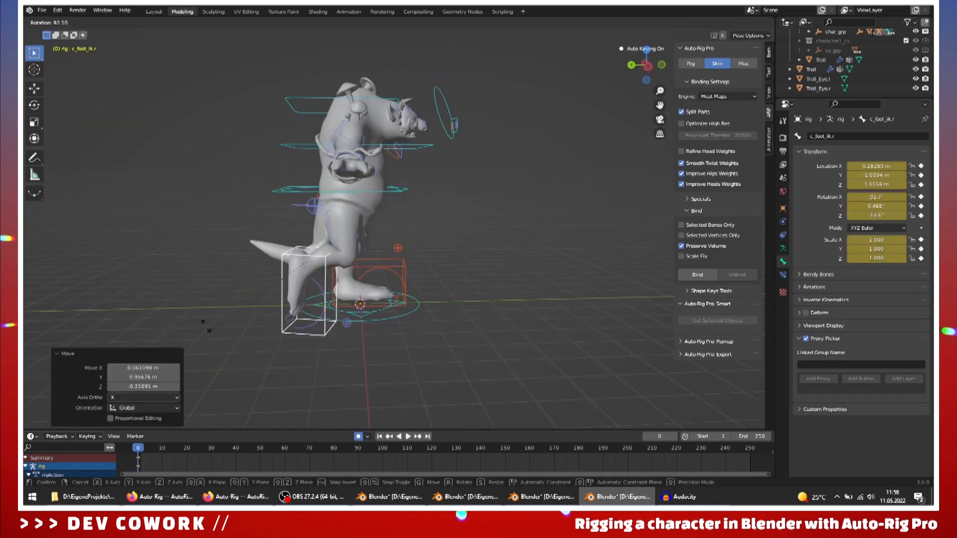
pyautogui.press('Escape')
pyautogui.scroll(4, 355, 268)
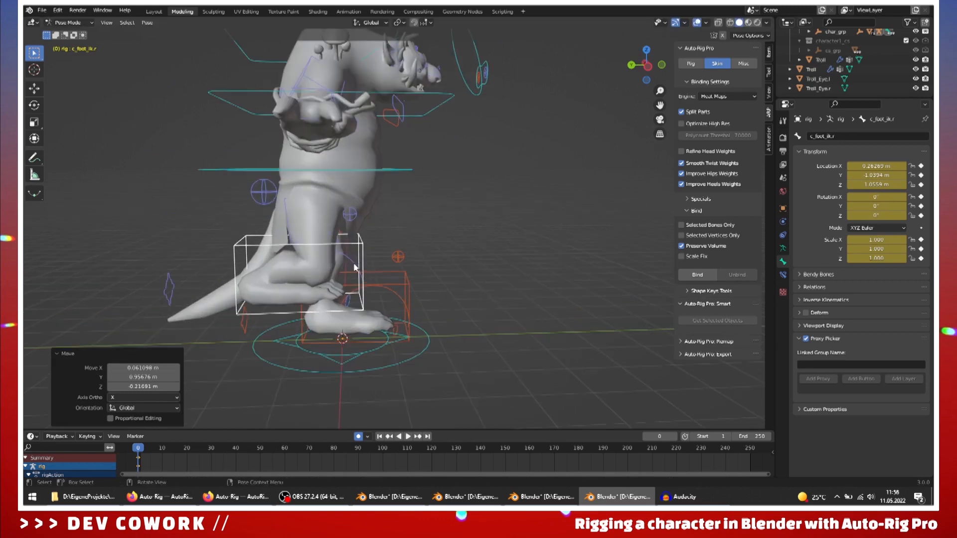
pyautogui.click(356, 270)
pyautogui.press('r')
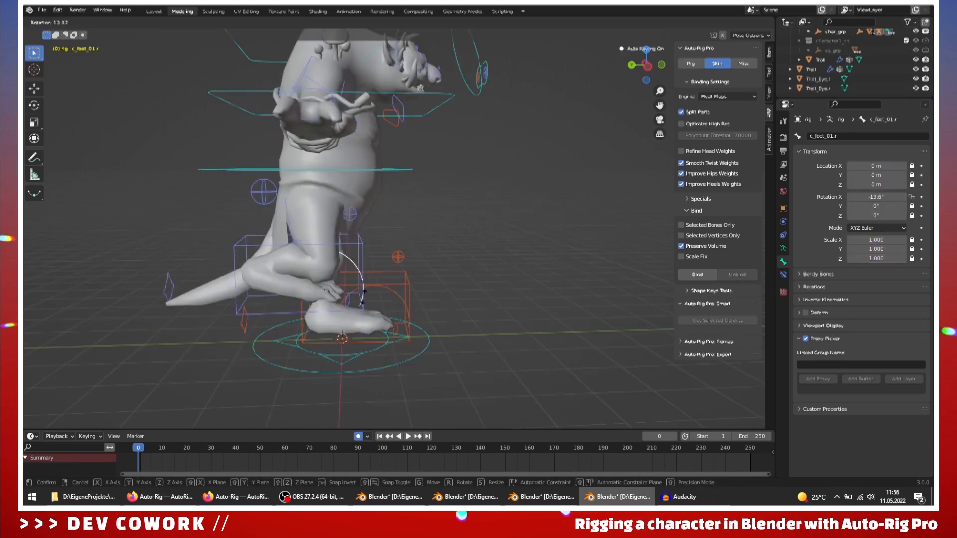
pyautogui.press('Escape')
# Step: Insert a location keyframe at frame 0 for the right foot's curved roll controller
pyautogui.scroll(-4, 378, 330)
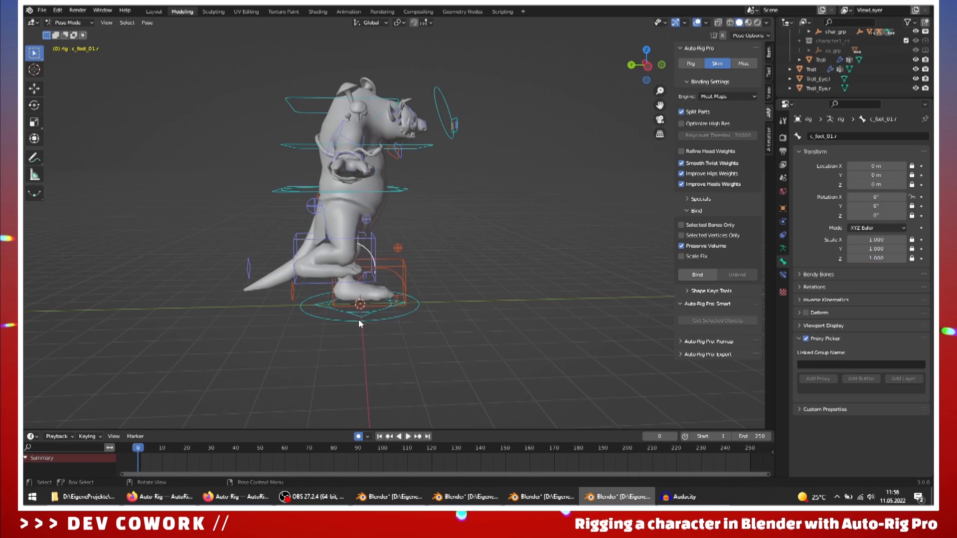
pyautogui.moveTo(359, 324); pyautogui.dragTo(378, 282, button='middle')
pyautogui.scroll(5, 339, 263)
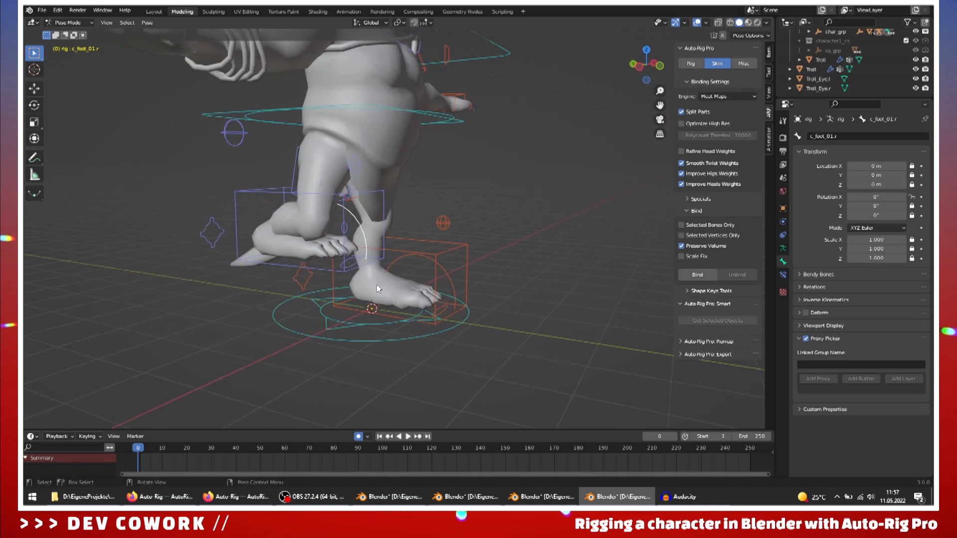
pyautogui.press('i')
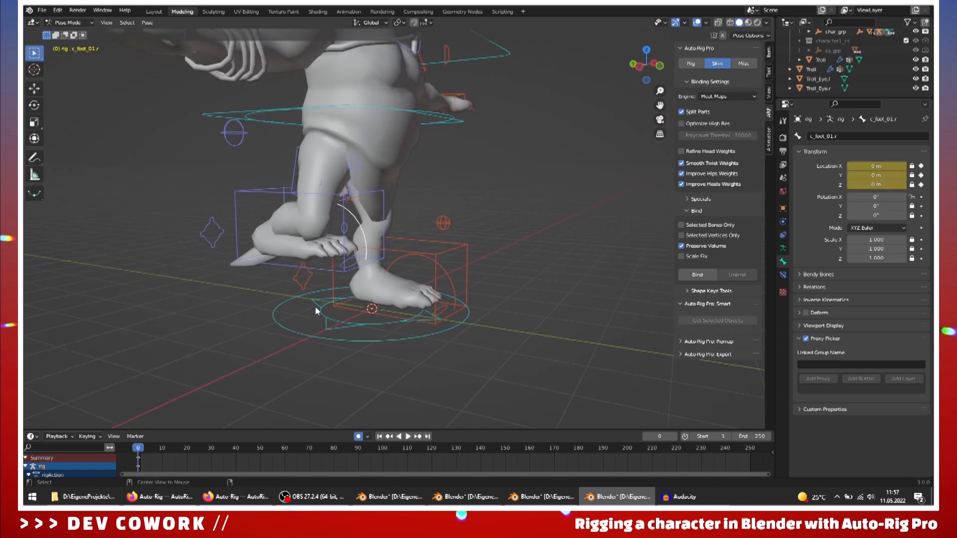
pyautogui.moveTo(363, 306); pyautogui.dragTo(298, 318, button='middle')
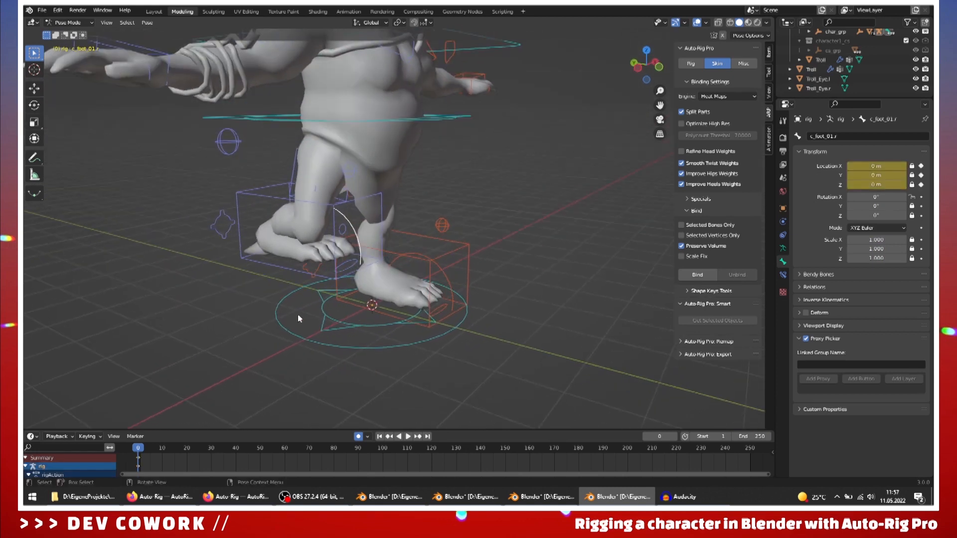
# Step: Clear the location of the right foot's IK controller and save the file
pyautogui.click(246, 194)
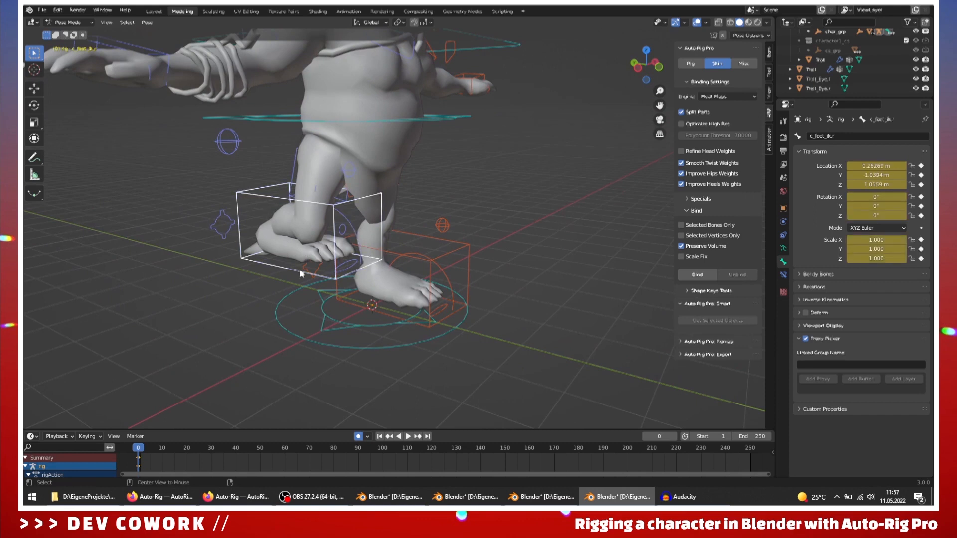
pyautogui.hotkey('alt', 'g')
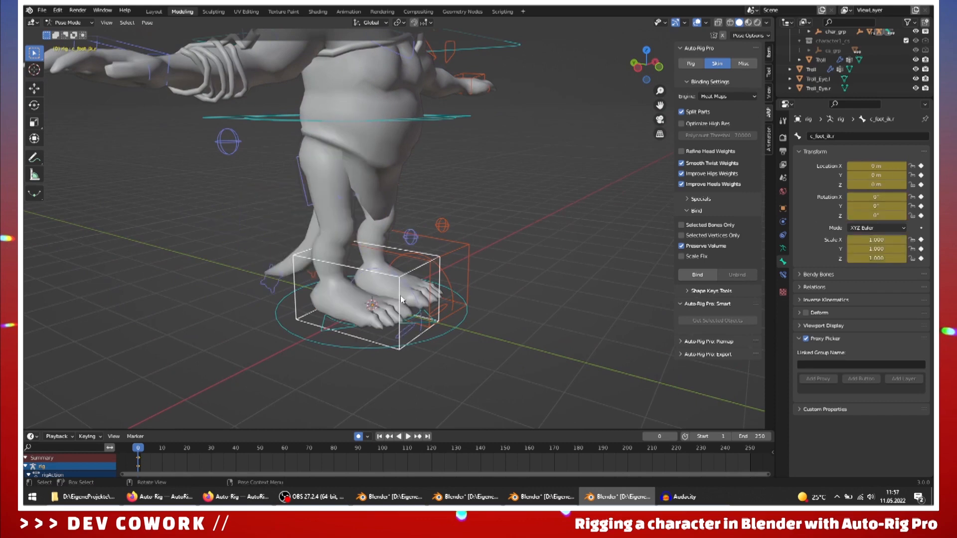
pyautogui.moveTo(423, 317); pyautogui.dragTo(472, 135, button='middle')
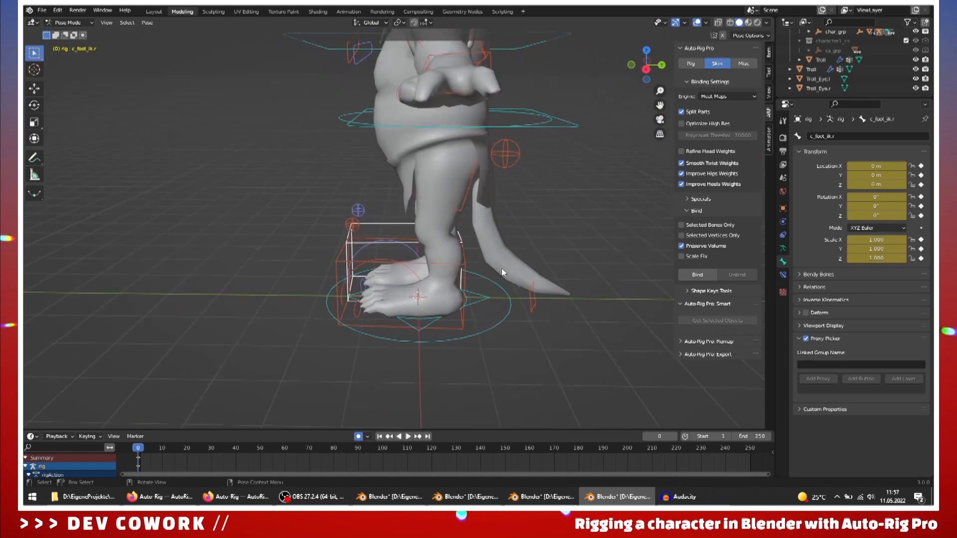
pyautogui.moveTo(344, 284); pyautogui.dragTo(479, 200, button='middle')
pyautogui.scroll(-2, 441, 255)
pyautogui.hotkey('ctrl', 's')
# Step: Switch the Auto-Rig Pro rig back to editing its reference bones
pyautogui.click(691, 64)
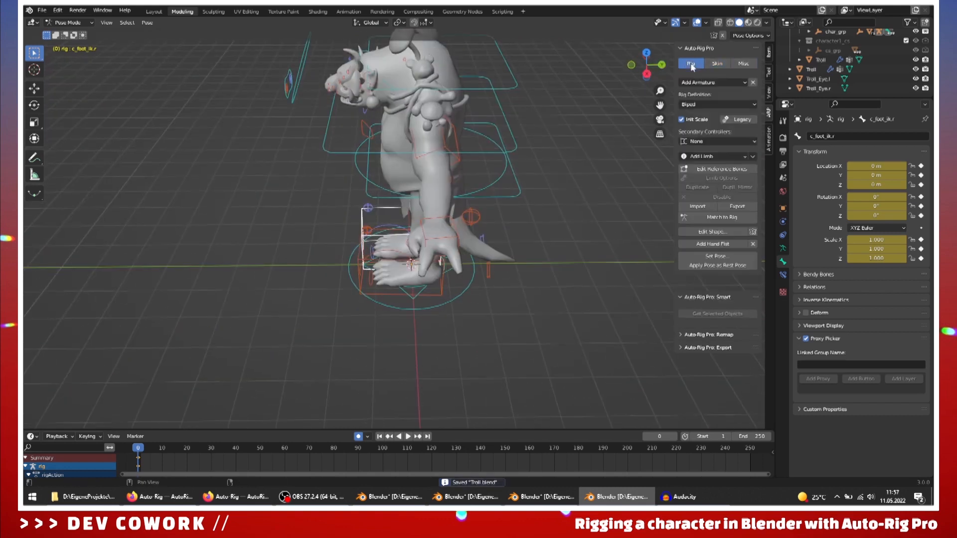
pyautogui.click(732, 169)
pyautogui.moveTo(432, 280); pyautogui.dragTo(402, 252, button='middle')
pyautogui.scroll(4, 568, 197)
pyautogui.keyDown('shift'); pyautogui.moveTo(568, 197); pyautogui.dragTo(413, 212, button='middle'); pyautogui.keyUp('shift')
pyautogui.scroll(2, 397, 286)
pyautogui.scroll(-4, 401, 155)
pyautogui.moveTo(401, 155); pyautogui.dragTo(372, 205, button='middle')
# Step: Select the root reference bone and add a Tail limb to the armature
pyautogui.click(383, 183)
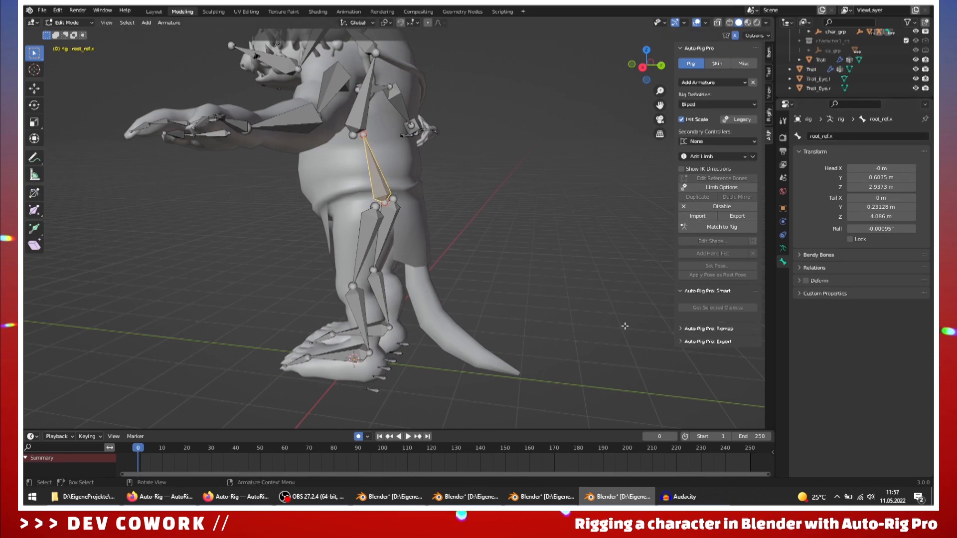
pyautogui.click(716, 192)
pyautogui.click(743, 156)
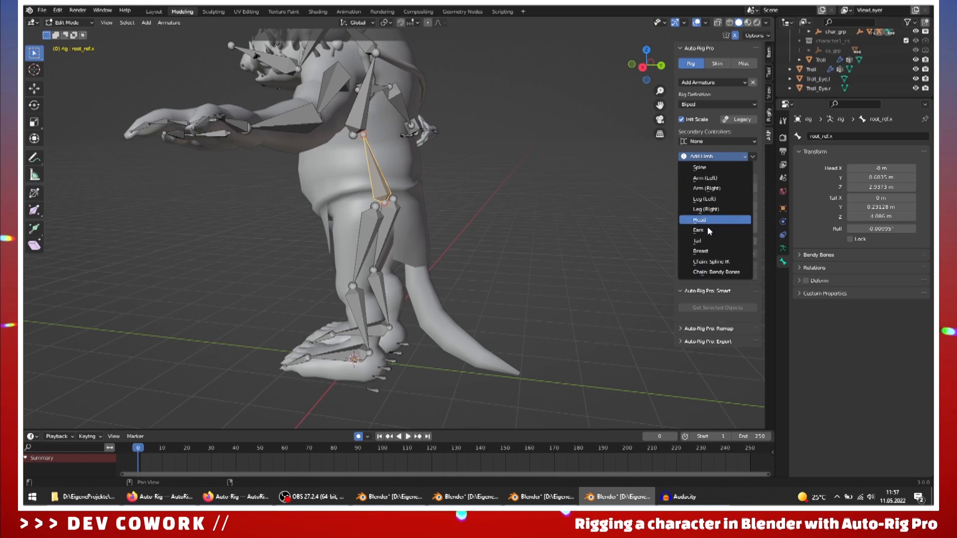
pyautogui.click(702, 250)
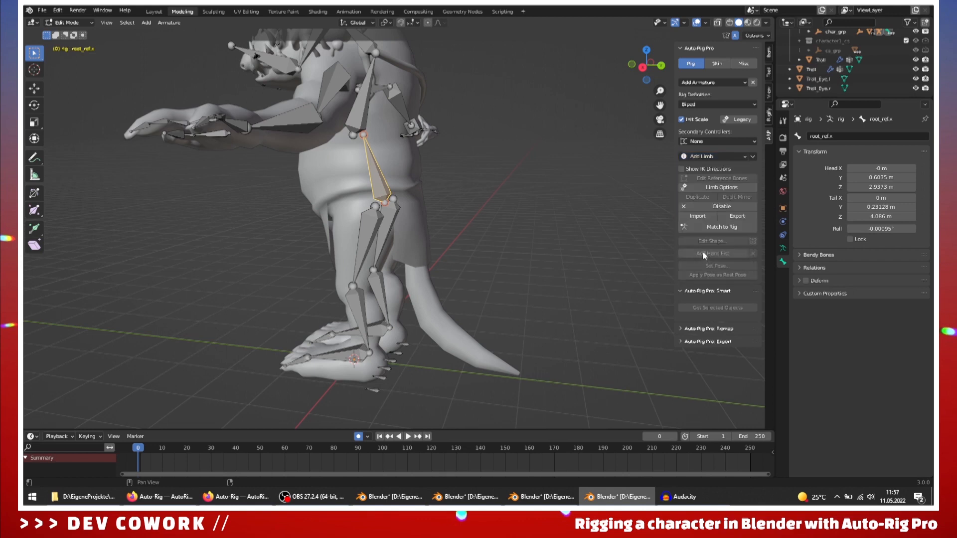
pyautogui.click(746, 156)
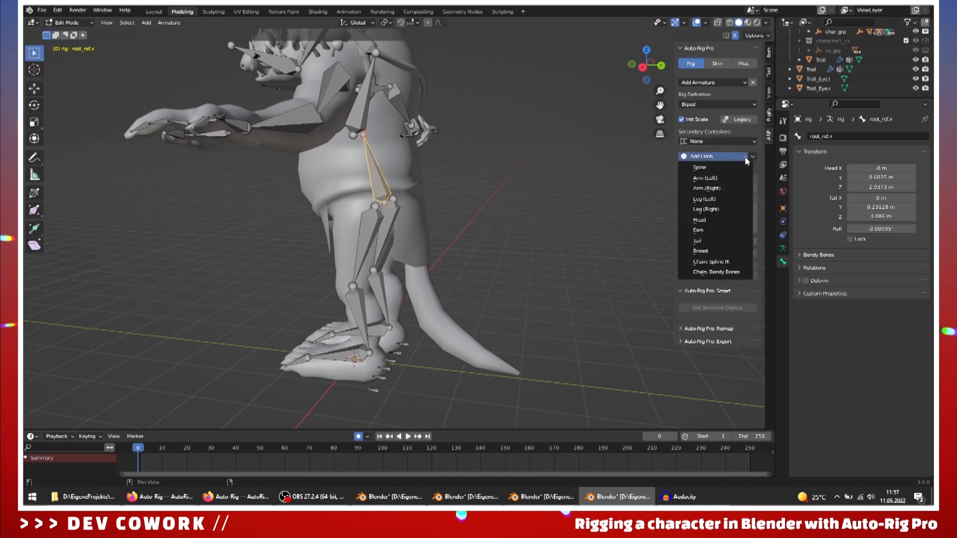
pyautogui.click(704, 243)
# Step: Select the new tail bones and raise the tail's bone count to 5 in the limb options
pyautogui.moveTo(515, 203)
pyautogui.mouseDown(button='middle')
pyautogui.moveTo(534, 209)
pyautogui.moveTo(519, 207)
pyautogui.moveTo(523, 216)
pyautogui.mouseUp(button='middle')
pyautogui.keyDown('shift'); pyautogui.moveTo(574, 179); pyautogui.dragTo(481, 209, button='middle'); pyautogui.keyUp('shift')
pyautogui.click(427, 183)
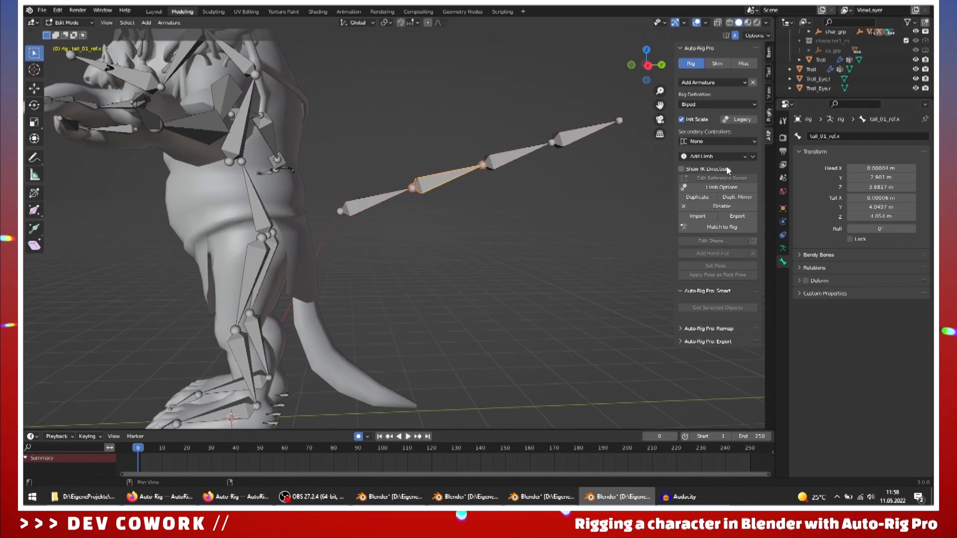
pyautogui.moveTo(319, 91); pyautogui.dragTo(603, 228)
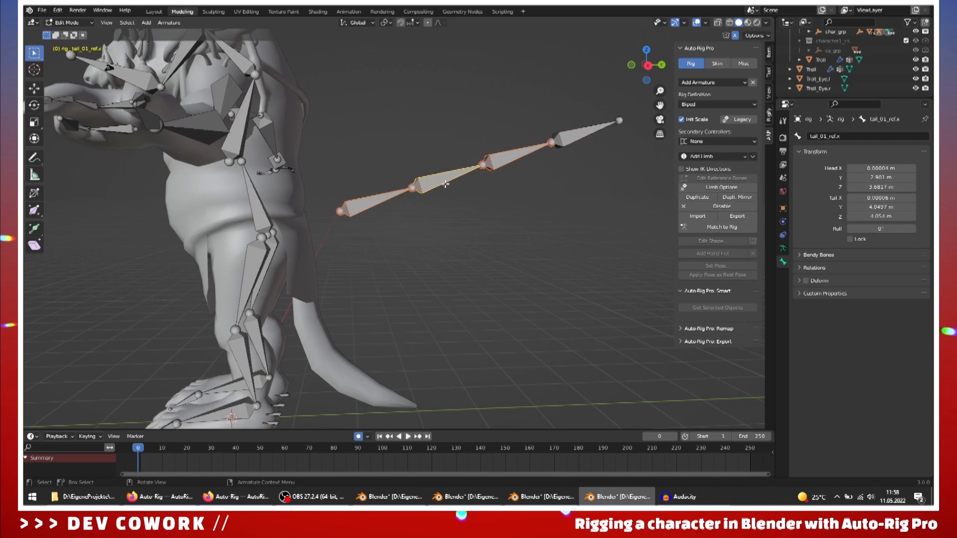
pyautogui.moveTo(445, 184); pyautogui.dragTo(360, 193, button='middle')
pyautogui.moveTo(423, 226); pyautogui.dragTo(434, 233, button='middle')
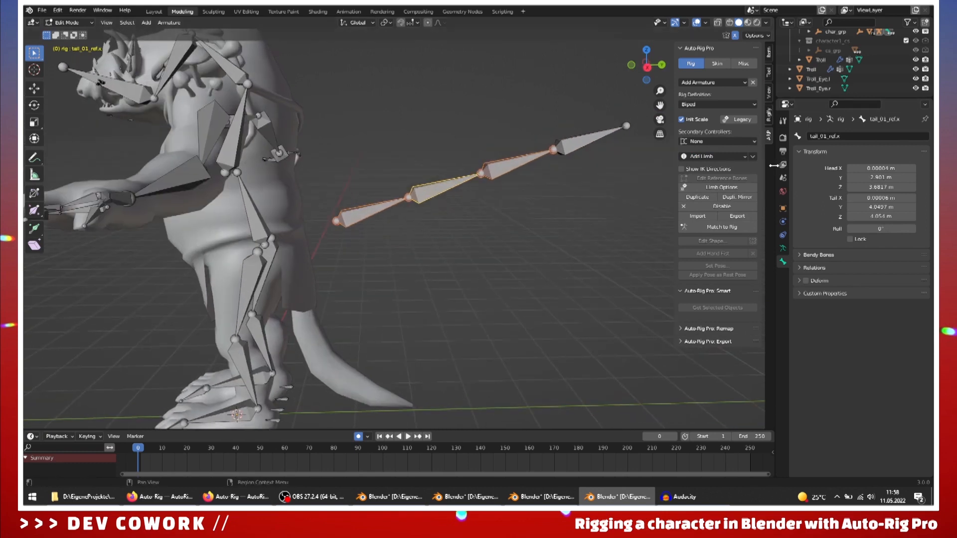
pyautogui.click(721, 187)
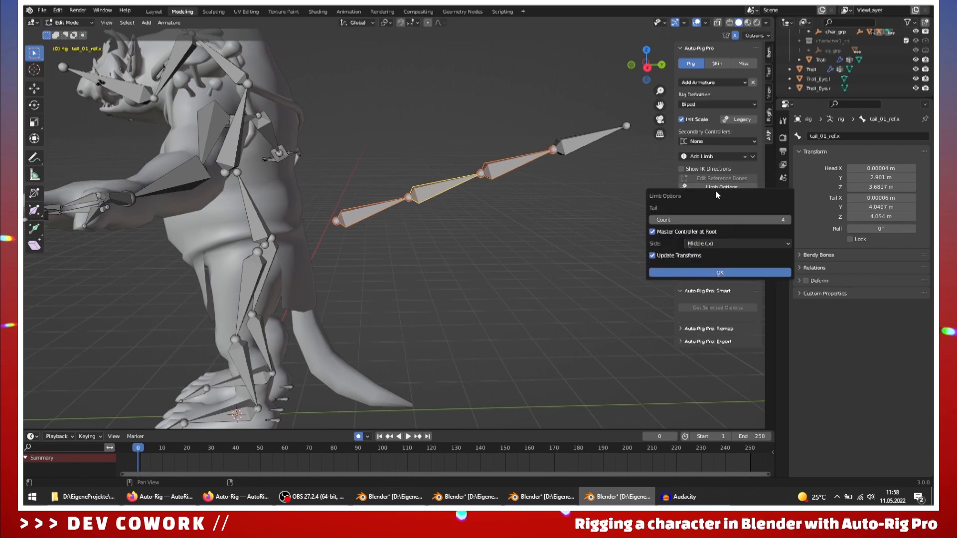
pyautogui.click(718, 273)
# Step: In side view, move the whole tail bone chain onto the troll's tail and place its joints along the tail's curve
pyautogui.moveTo(598, 269); pyautogui.dragTo(289, 172, button='middle')
pyautogui.moveTo(340, 95); pyautogui.dragTo(543, 258)
pyautogui.moveTo(353, 110); pyautogui.dragTo(568, 264)
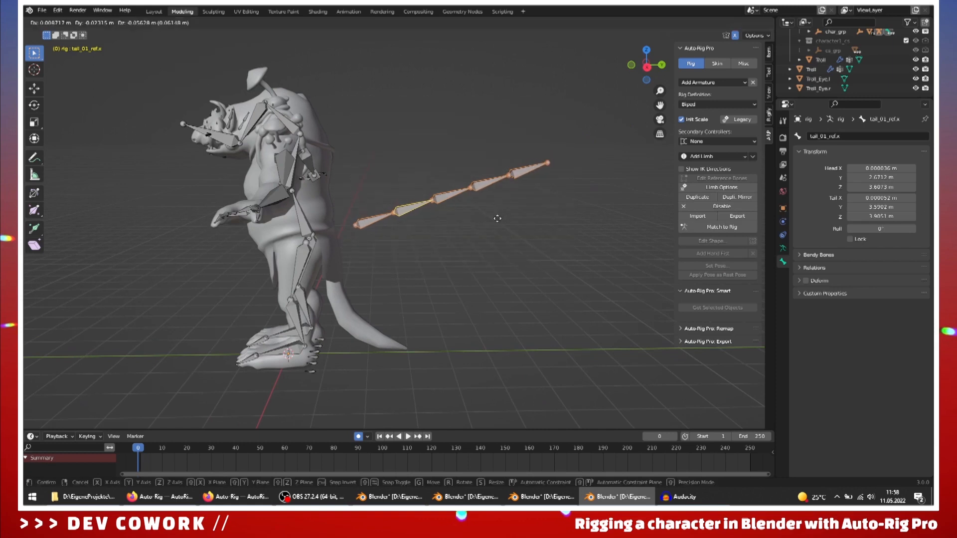
pyautogui.click(644, 69)
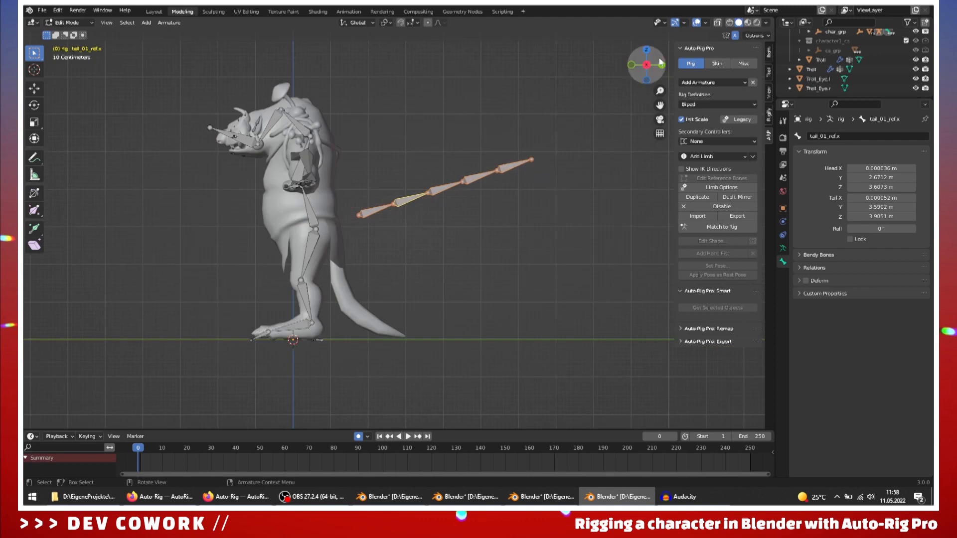
pyautogui.scroll(3, 406, 335)
pyautogui.keyDown('shift'); pyautogui.moveTo(489, 238); pyautogui.dragTo(551, 203, button='middle'); pyautogui.keyUp('shift')
pyautogui.scroll(-2, 423, 126)
pyautogui.moveTo(383, 101); pyautogui.dragTo(613, 231)
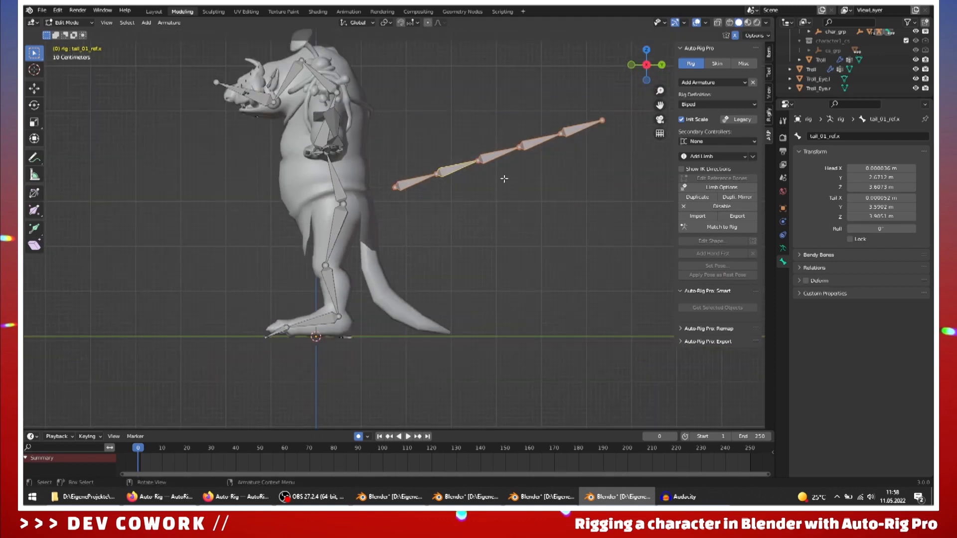
pyautogui.press('g')
pyautogui.click(383, 261)
pyautogui.press('g')
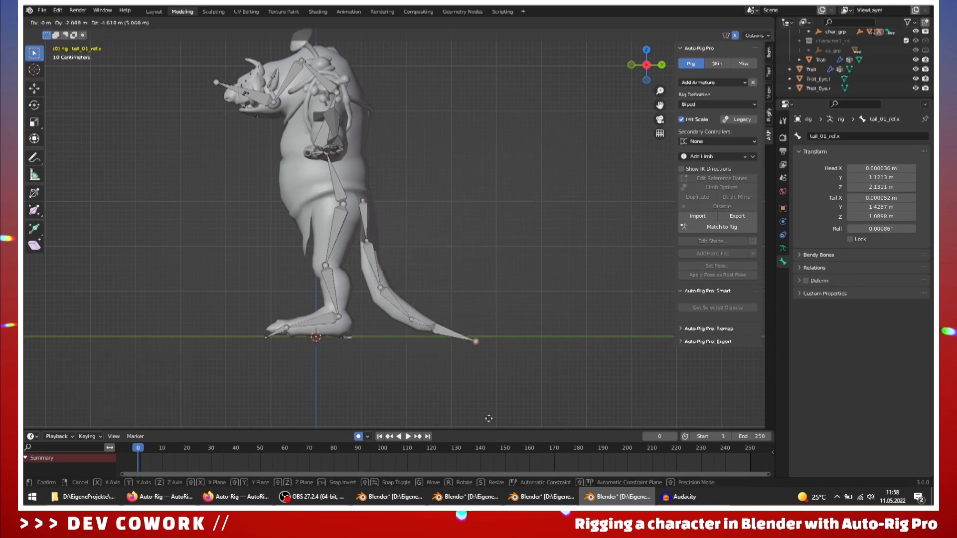
pyautogui.click(488, 419)
# Step: Enable the Wireframe geometry overlay to show the mesh's edge loops around the tail bones
pyautogui.scroll(5, 438, 325)
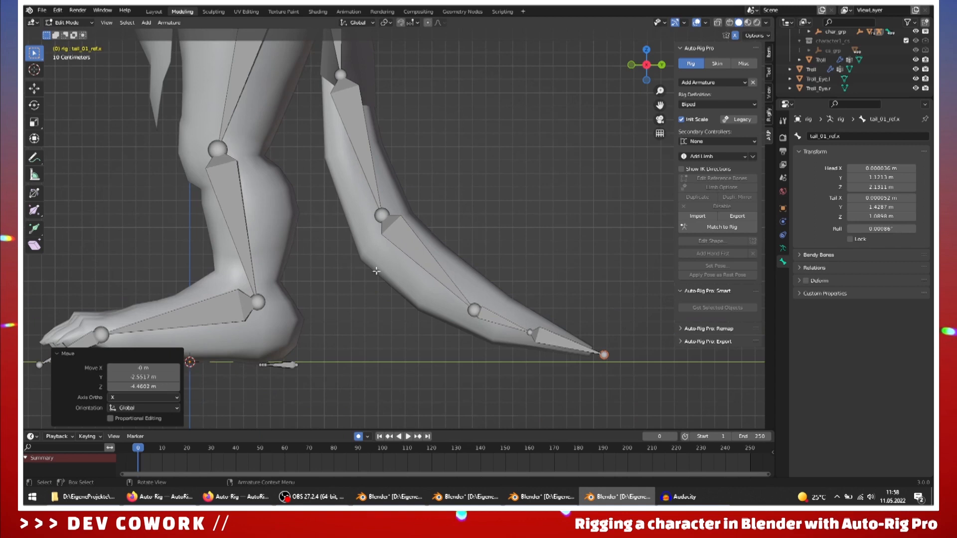
pyautogui.scroll(-1, 378, 259)
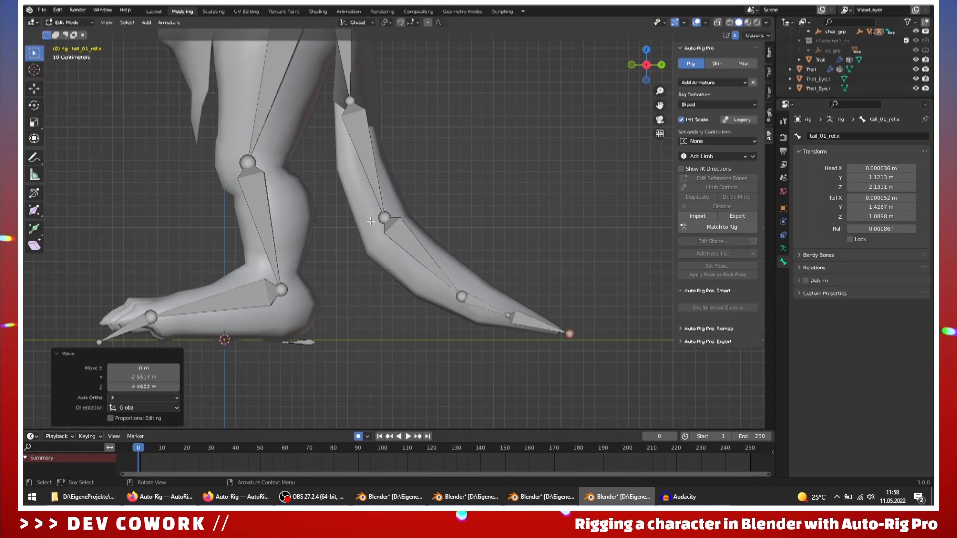
pyautogui.click(706, 23)
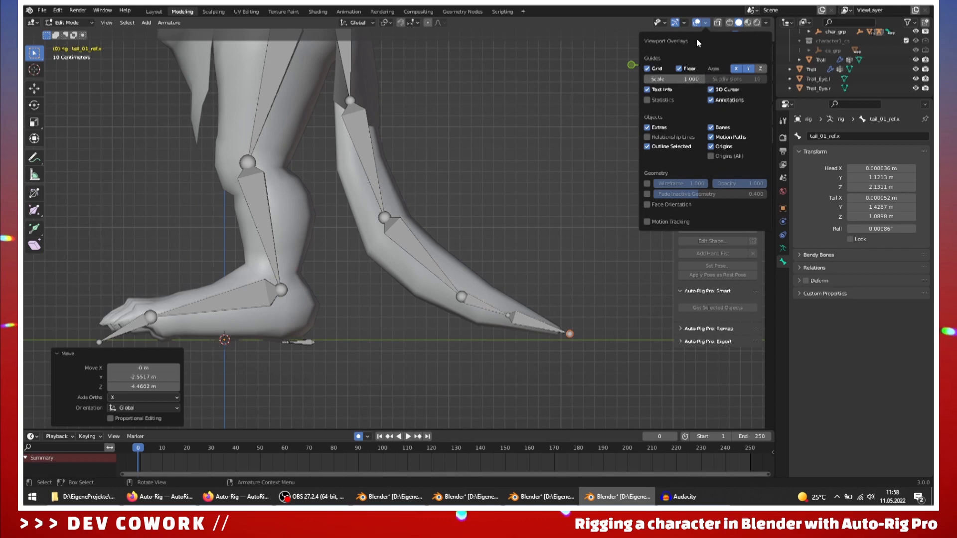
pyautogui.click(647, 184)
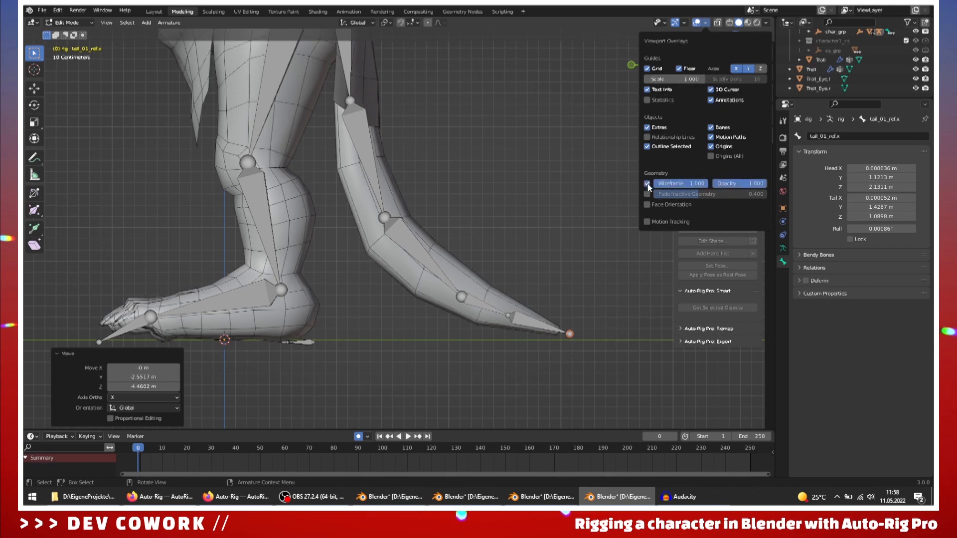
pyautogui.click(705, 24)
# Step: Move the end joint of the tail chain back onto the tip of the mesh tail
pyautogui.scroll(1, 410, 375)
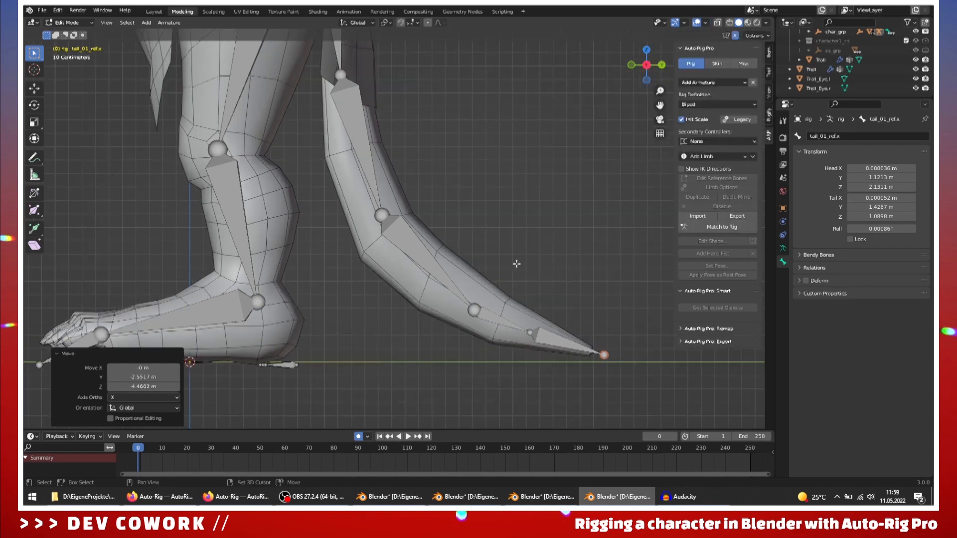
pyautogui.keyDown('shift'); pyautogui.moveTo(516, 264); pyautogui.dragTo(453, 200, button='middle'); pyautogui.keyUp('shift')
pyautogui.moveTo(557, 269); pyautogui.dragTo(530, 299)
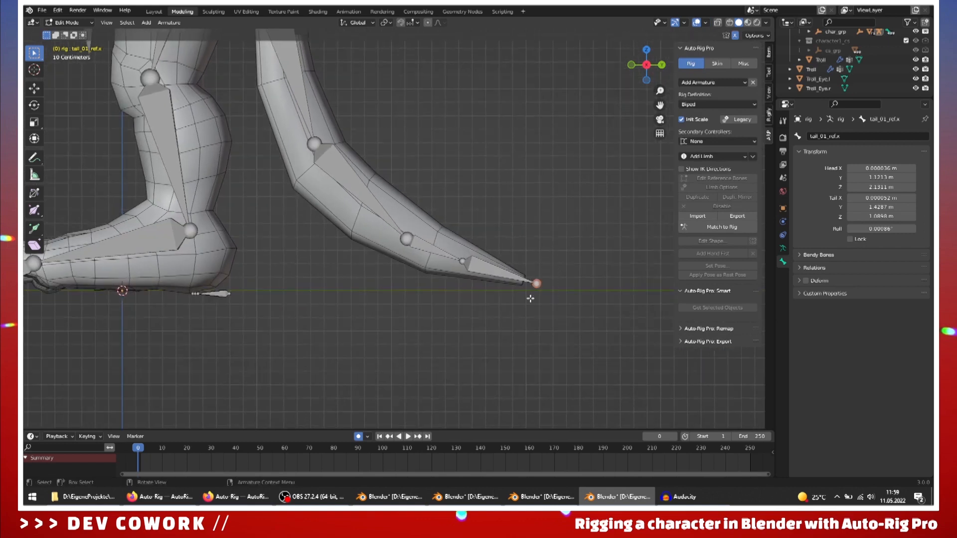
pyautogui.press('g')
pyautogui.click(456, 274)
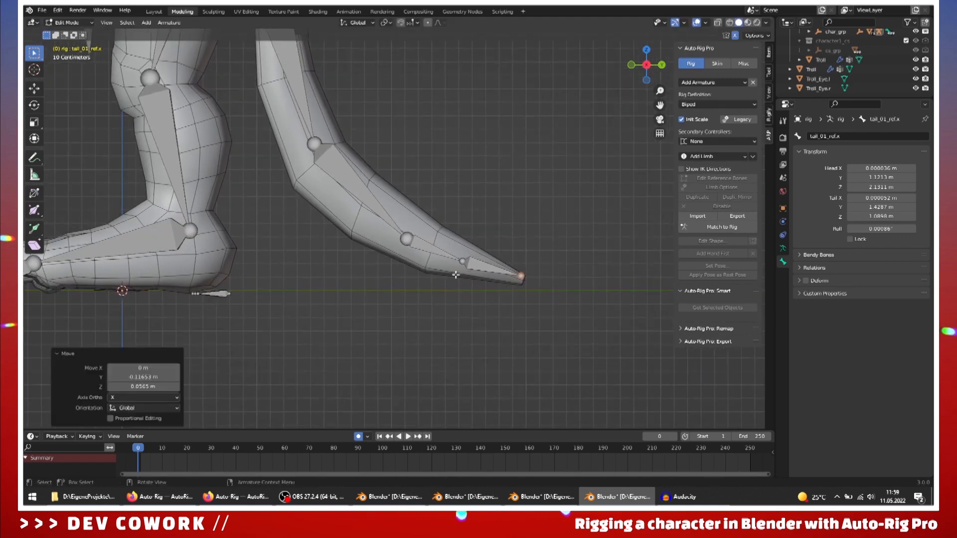
# Step: Move the next two joints above the tail tip further up the tail, aligning them with the mesh's edge loops
pyautogui.click(462, 261)
pyautogui.press('g')
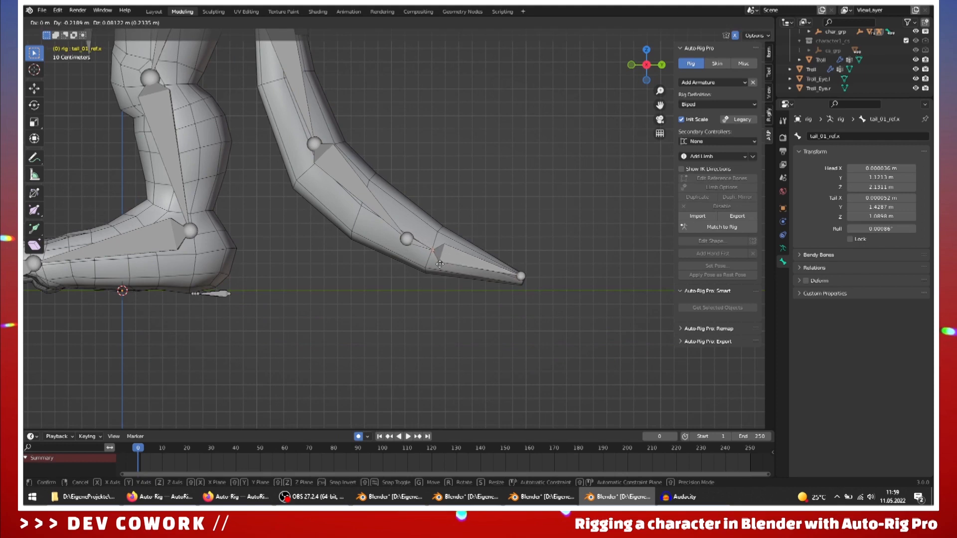
pyautogui.click(440, 265)
pyautogui.click(406, 238)
pyautogui.press('g')
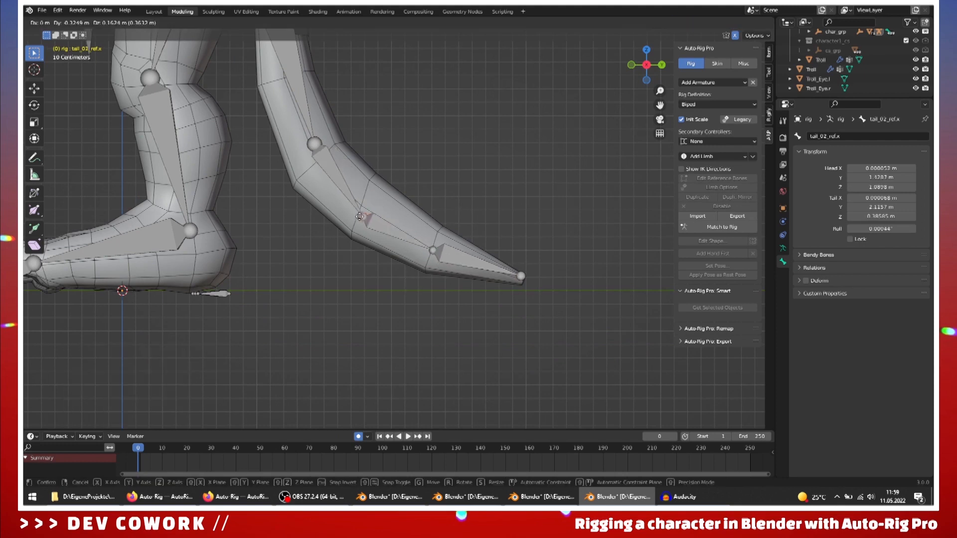
pyautogui.click(329, 168)
pyautogui.keyDown('shift'); pyautogui.moveTo(359, 129); pyautogui.dragTo(446, 223, button='middle'); pyautogui.keyUp('shift')
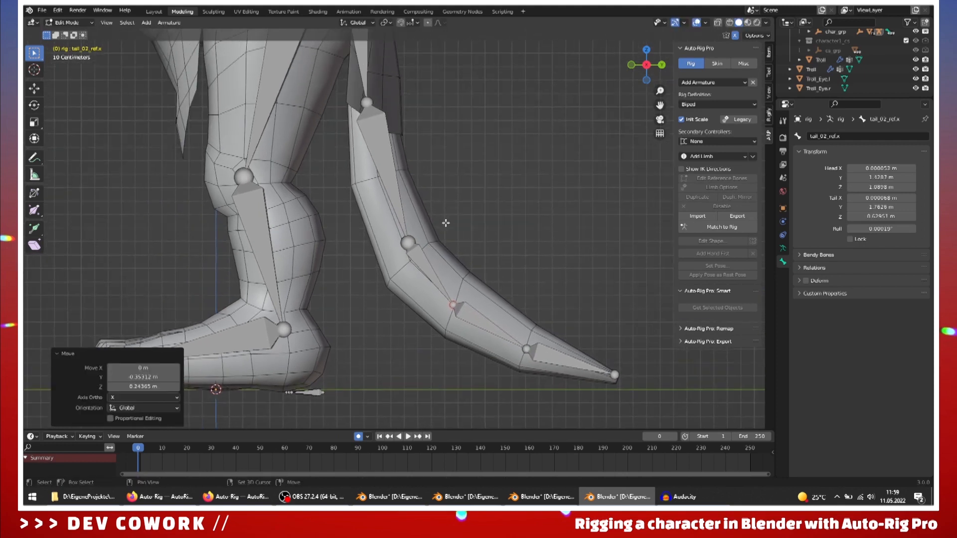
# Step: Examine the fit of the tail reference bones inside the mesh from the side and in perspective
pyautogui.scroll(-2, 370, 111)
pyautogui.keyDown('shift'); pyautogui.moveTo(453, 131); pyautogui.dragTo(448, 164, button='middle'); pyautogui.keyUp('shift')
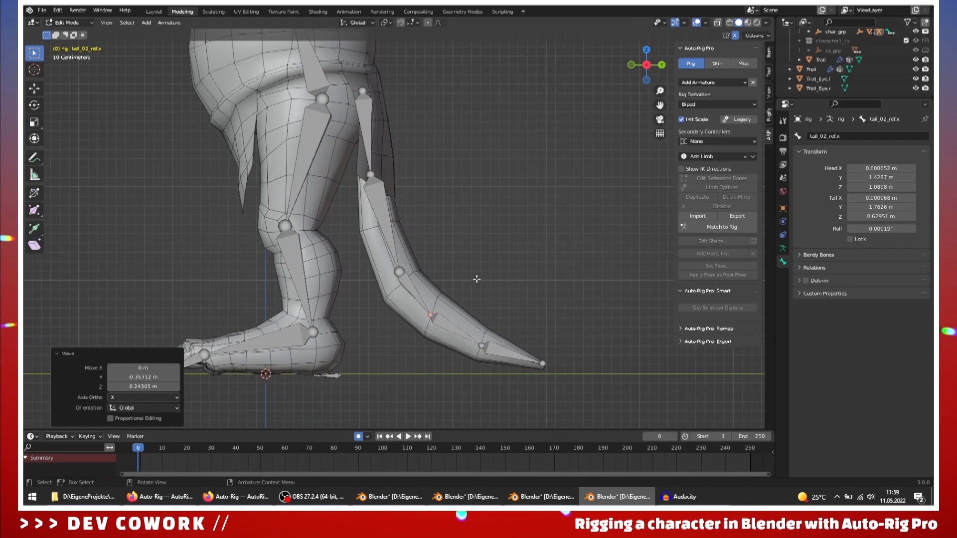
pyautogui.scroll(-2, 480, 285)
pyautogui.scroll(2, 511, 281)
pyautogui.keyDown('shift'); pyautogui.moveTo(524, 310); pyautogui.dragTo(483, 243, button='middle'); pyautogui.keyUp('shift')
pyautogui.scroll(3, 469, 269)
pyautogui.scroll(-4, 464, 274)
pyautogui.scroll(-1, 454, 148)
pyautogui.moveTo(455, 148); pyautogui.dragTo(416, 218, button='middle')
pyautogui.scroll(-3, 559, 150)
pyautogui.moveTo(558, 149); pyautogui.dragTo(586, 147, button='middle')
pyautogui.scroll(1, 585, 147)
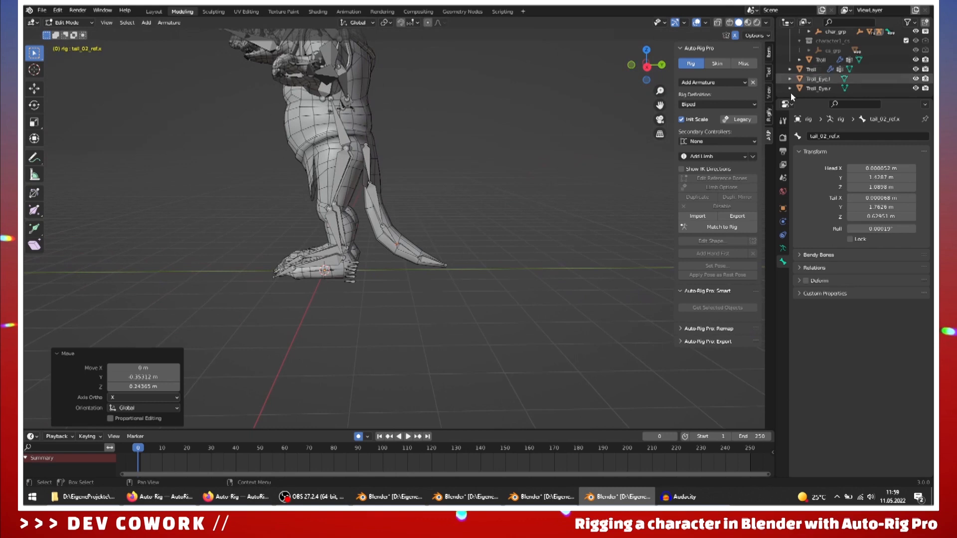
# Step: Regenerate the control rig from the edited reference bones with Match to Rig
pyautogui.click(717, 227)
pyautogui.moveTo(483, 259)
pyautogui.mouseDown(button='middle')
pyautogui.moveTo(258, 283)
pyautogui.moveTo(476, 262)
pyautogui.mouseUp(button='middle')
pyautogui.scroll(4, 474, 263)
pyautogui.scroll(-3, 337, 202)
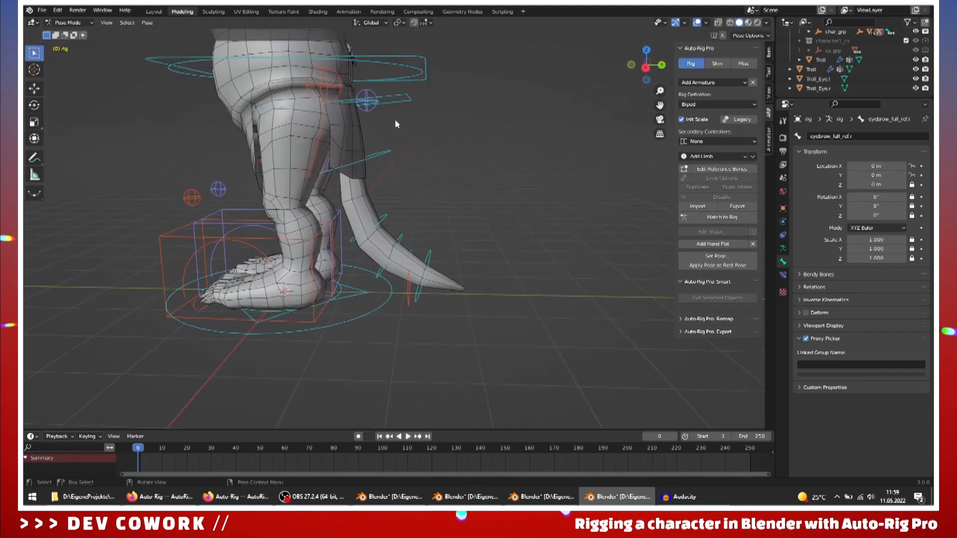
# Step: Test the c_tail_master.x controller by rotating it, and cancel the rotation
pyautogui.click(404, 98)
pyautogui.press('r')
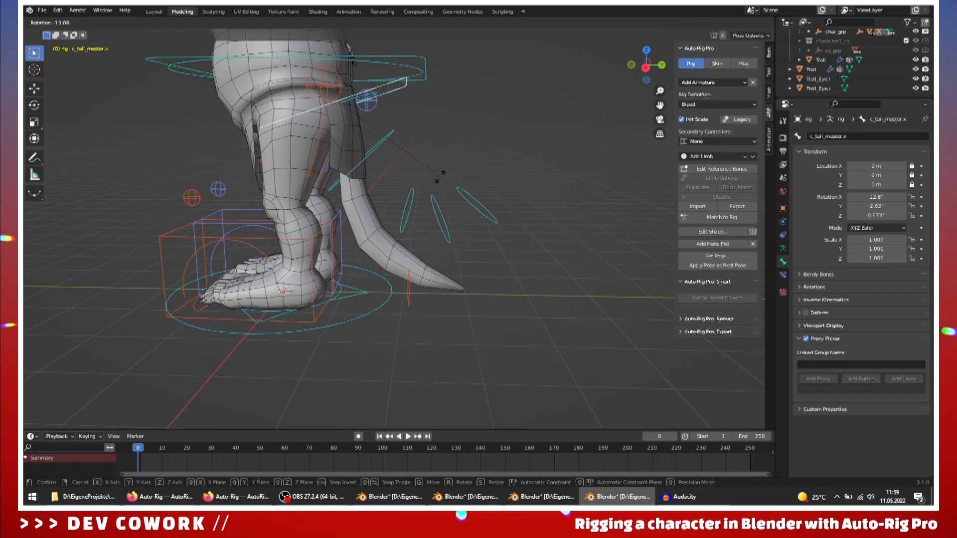
pyautogui.rightClick(435, 160)
# Step: Look over the tail controllers on the regenerated rig and save the Troll.blend file
pyautogui.scroll(-2, 435, 160)
pyautogui.moveTo(473, 206); pyautogui.dragTo(454, 225, button='middle')
pyautogui.scroll(3, 449, 228)
pyautogui.scroll(-2, 482, 223)
pyautogui.scroll(-2, 455, 225)
pyautogui.moveTo(447, 273); pyautogui.dragTo(392, 274, button='middle')
pyautogui.scroll(-2, 527, 260)
pyautogui.scroll(3, 527, 260)
pyautogui.hotkey('ctrl', 's')
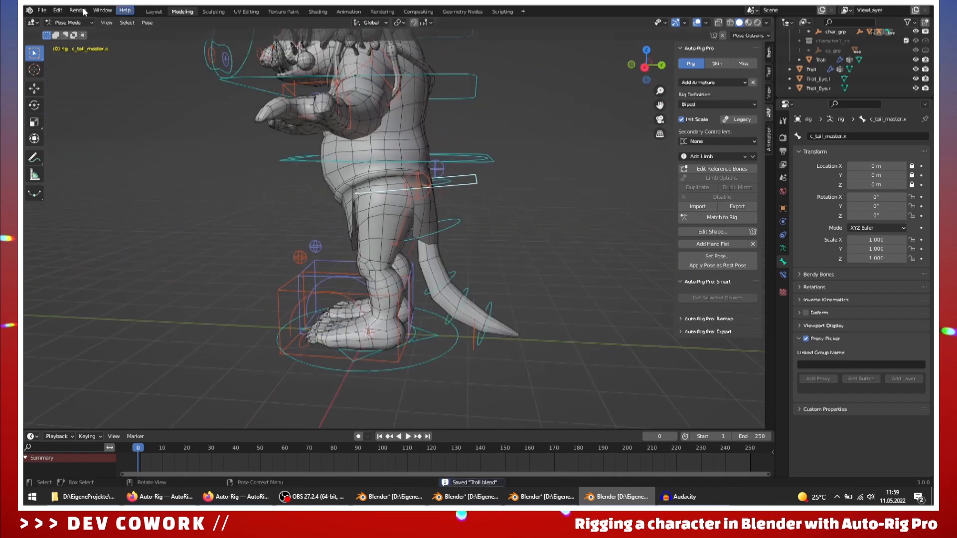
# Step: In Object Mode, select the troll mesh followed by the rig and bind them with the Heat Maps engine
pyautogui.click(68, 22)
pyautogui.click(70, 31)
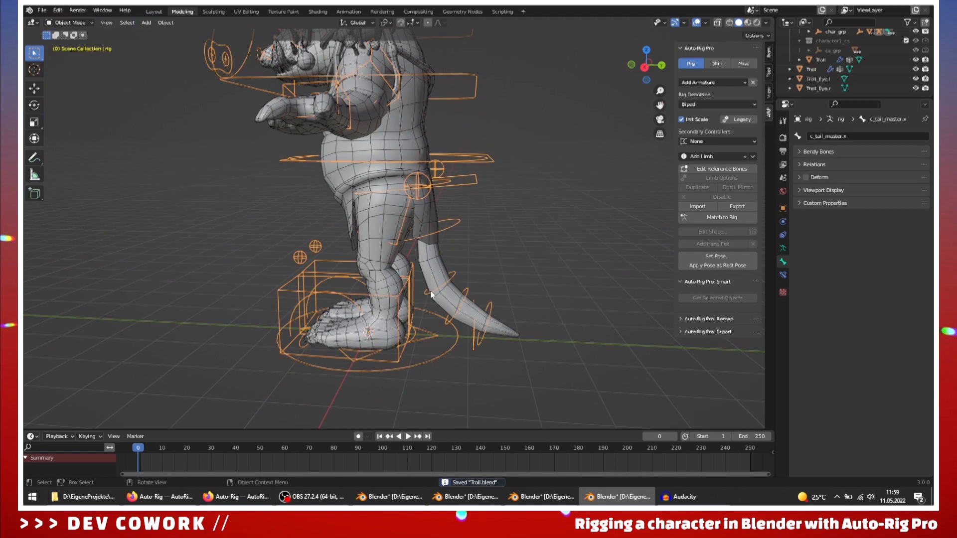
pyautogui.click(384, 216)
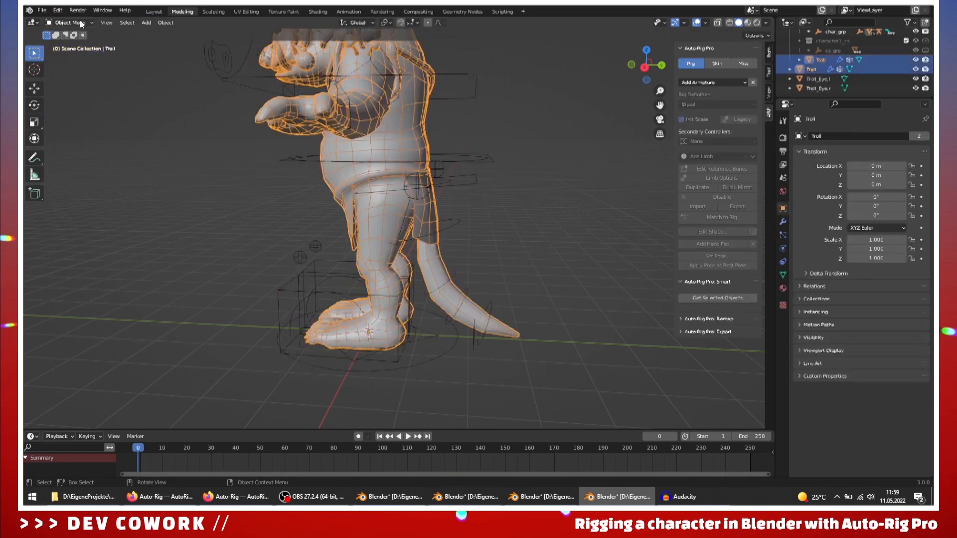
pyautogui.keyDown('shift'); pyautogui.click(489, 163); pyautogui.keyUp('shift')
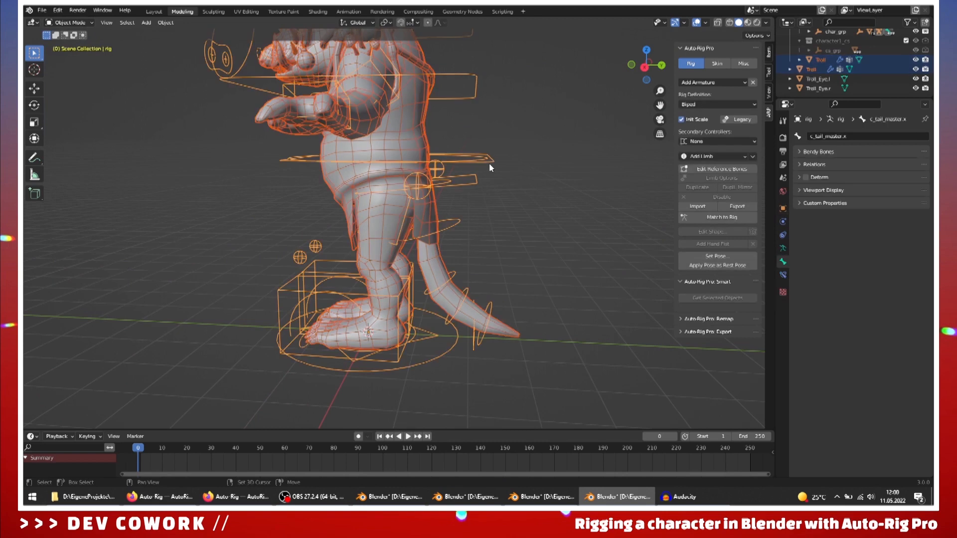
pyautogui.click(719, 63)
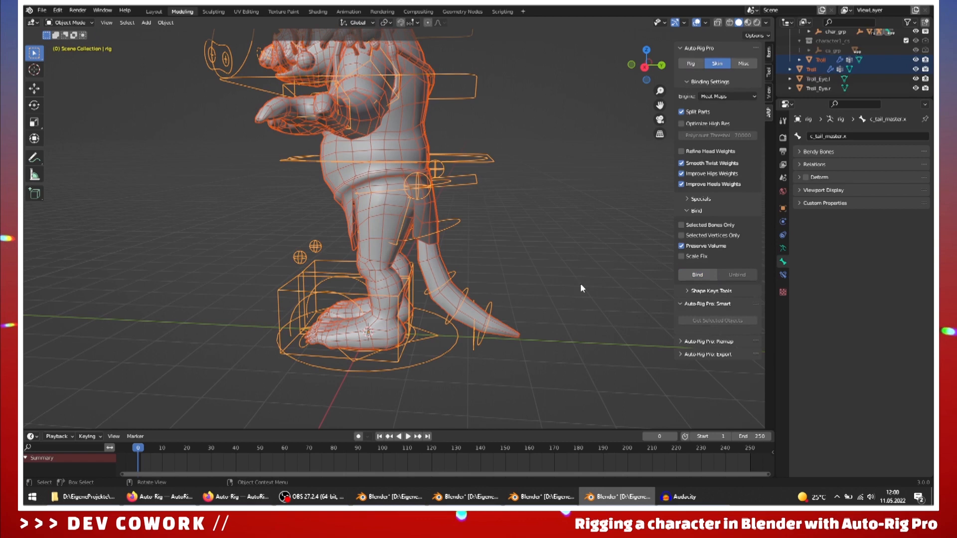
# Step: Put the rig in Pose Mode and test the tail's deformation by rotating c_tail_master.x, cancelling the rotation
pyautogui.click(432, 355)
pyautogui.click(484, 315)
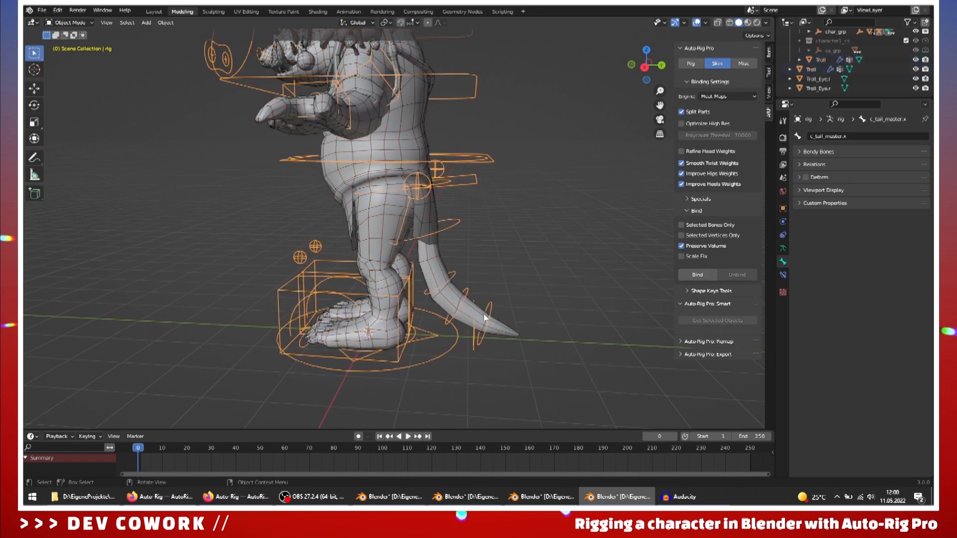
pyautogui.click(69, 54)
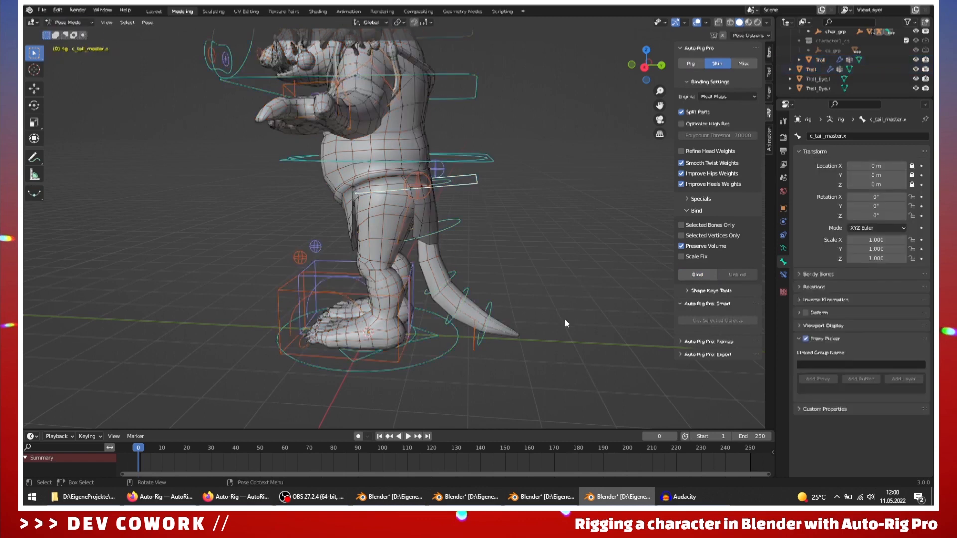
pyautogui.scroll(3, 488, 209)
pyautogui.press('r')
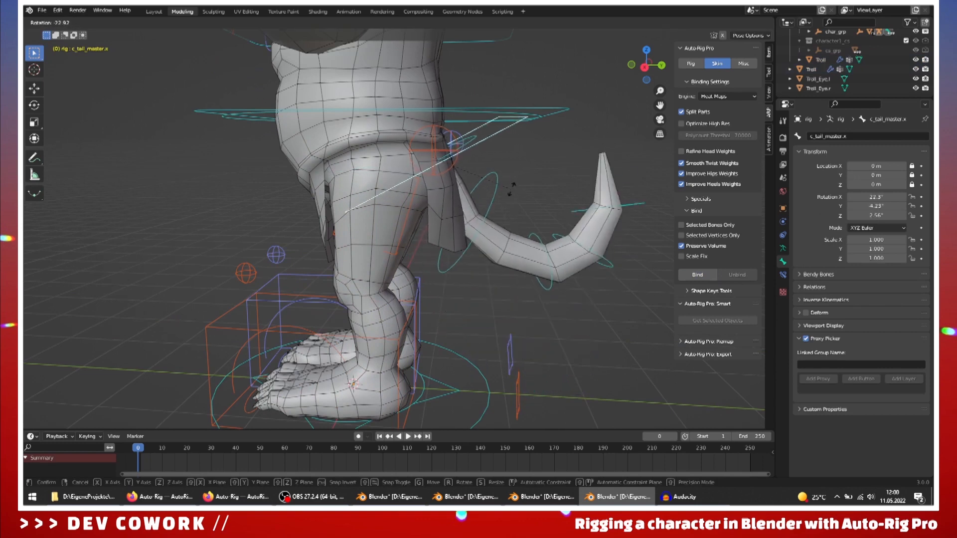
pyautogui.rightClick(511, 222)
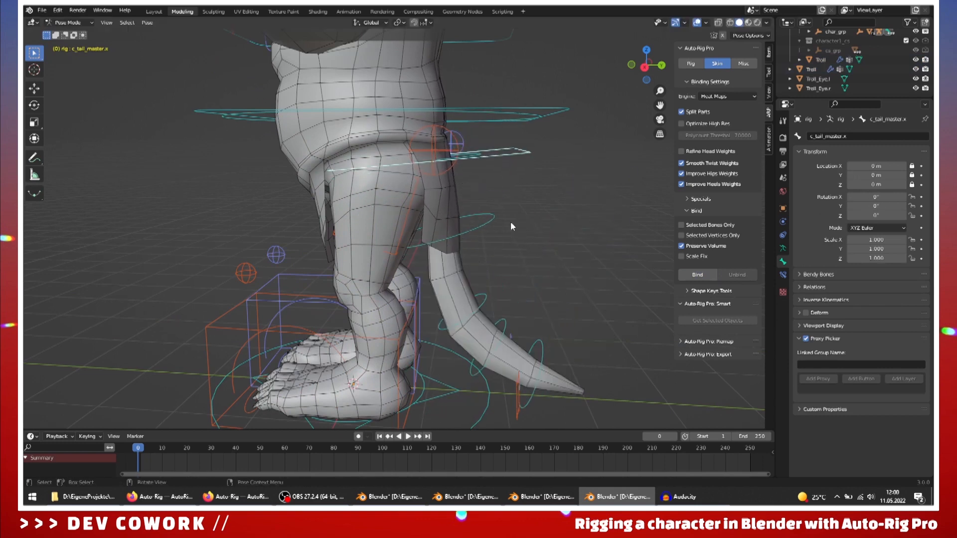
# Step: Examine the bound troll and its controllers from the side and front, from the feet up to the head
pyautogui.scroll(-4, 448, 259)
pyautogui.moveTo(433, 268); pyautogui.dragTo(464, 341, button='middle')
pyautogui.scroll(-2, 498, 279)
pyautogui.scroll(4, 344, 294)
pyautogui.scroll(-2, 450, 329)
pyautogui.scroll(4, 340, 320)
pyautogui.scroll(-2, 284, 288)
pyautogui.scroll(-2, 393, 345)
pyautogui.scroll(3, 393, 345)
pyautogui.scroll(-2, 466, 324)
pyautogui.scroll(3, 464, 341)
pyautogui.moveTo(384, 328); pyautogui.dragTo(456, 312, button='middle')
pyautogui.scroll(-4, 358, 268)
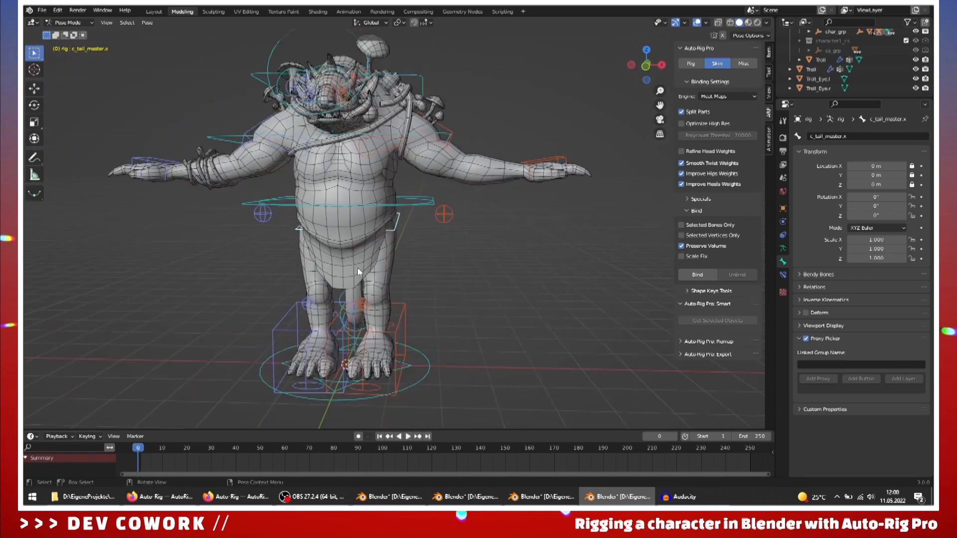
pyautogui.scroll(5, 397, 238)
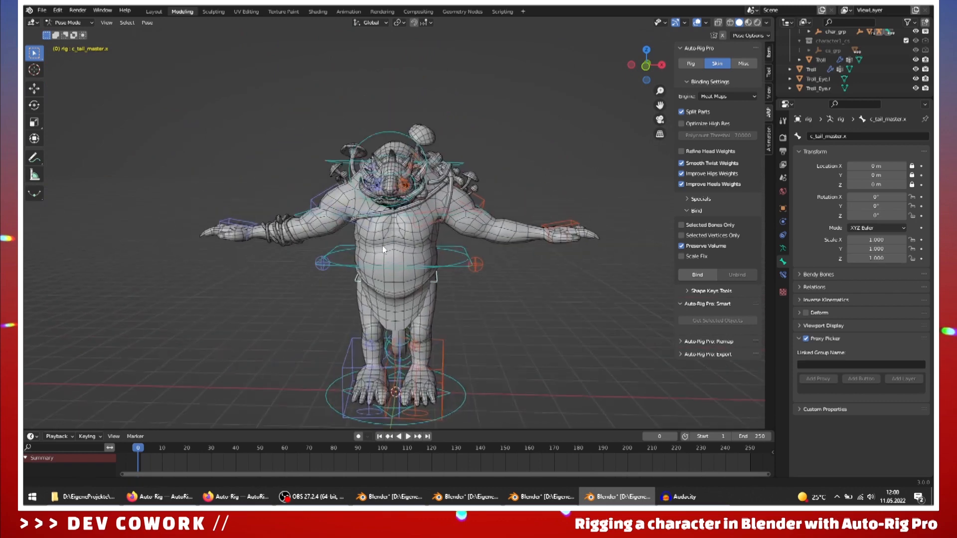
pyautogui.keyDown('shift'); pyautogui.moveTo(466, 272); pyautogui.dragTo(430, 273, button='middle'); pyautogui.keyUp('shift')
pyautogui.scroll(1, 394, 267)
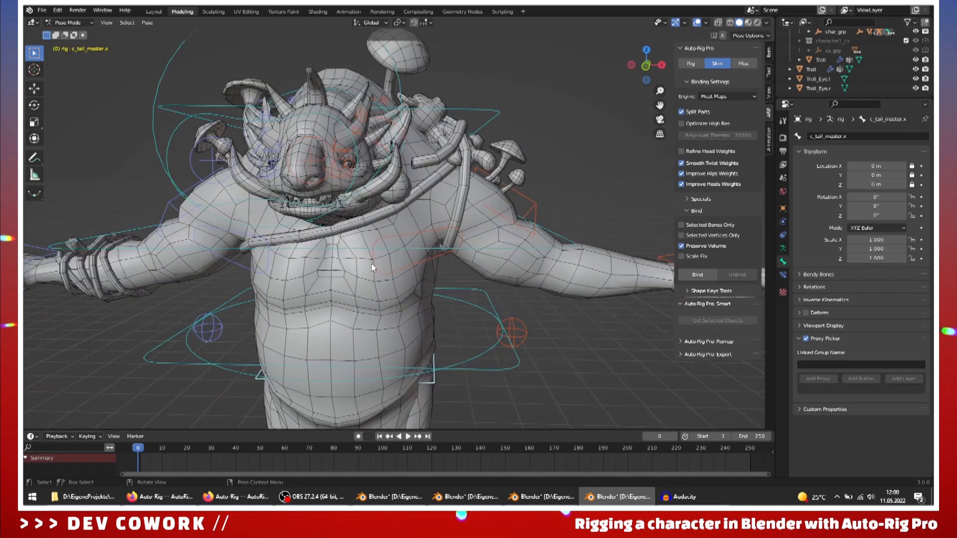
pyautogui.moveTo(339, 277); pyautogui.dragTo(383, 213, button='middle')
# Step: Leave Pose Mode, select the troll mesh and switch it to Weight Paint mode
pyautogui.click(388, 198)
pyautogui.click(70, 23)
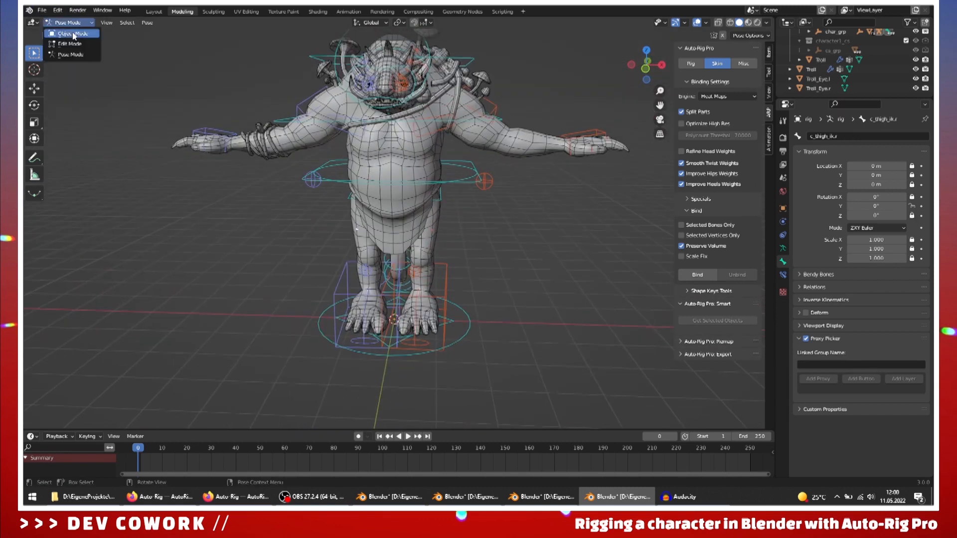
pyautogui.click(69, 32)
pyautogui.click(386, 201)
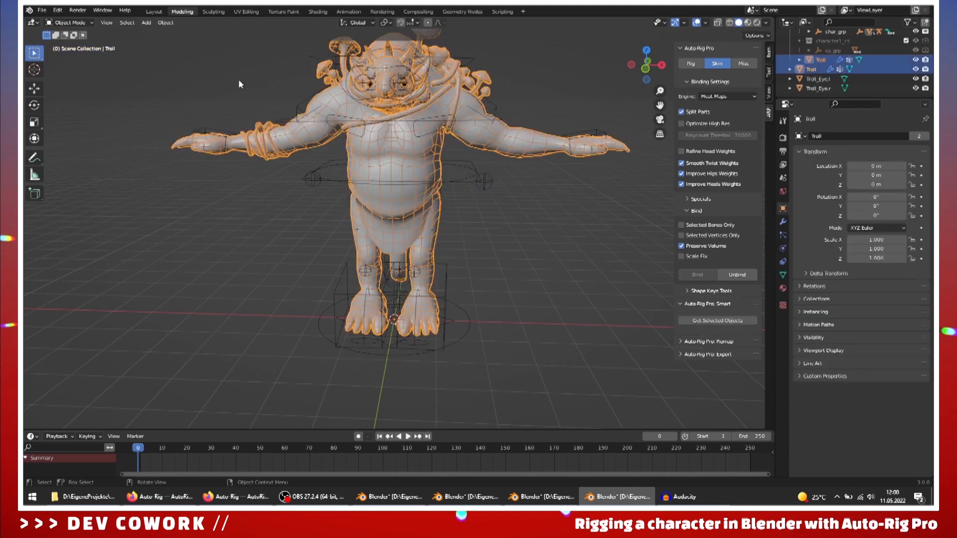
pyautogui.click(74, 24)
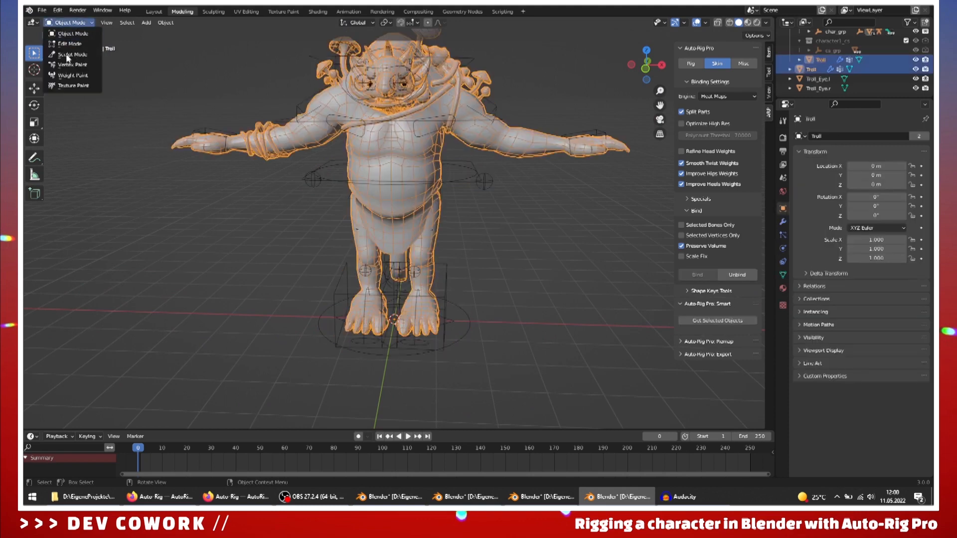
pyautogui.click(72, 76)
pyautogui.scroll(3, 483, 342)
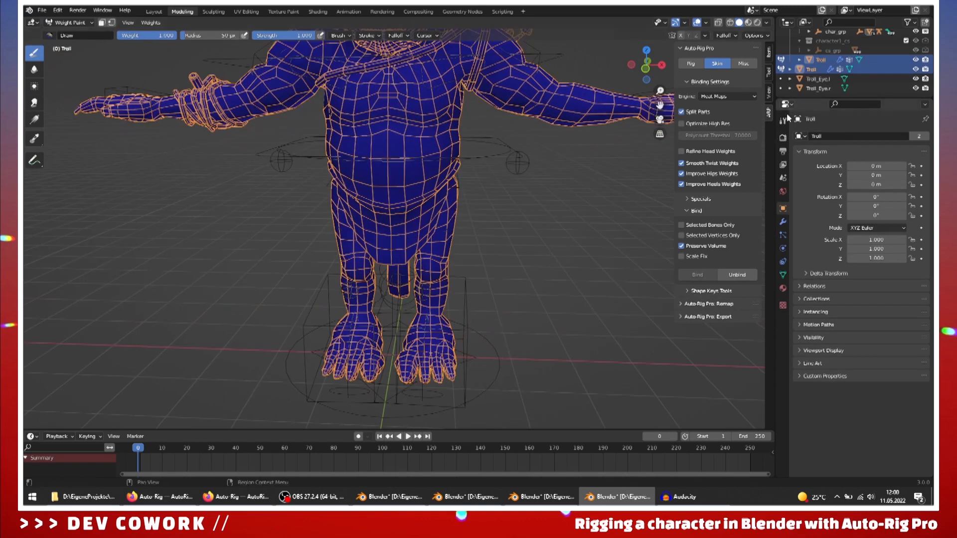
# Step: Show the weights of the root.x vertex group on the troll mesh
pyautogui.click(783, 275)
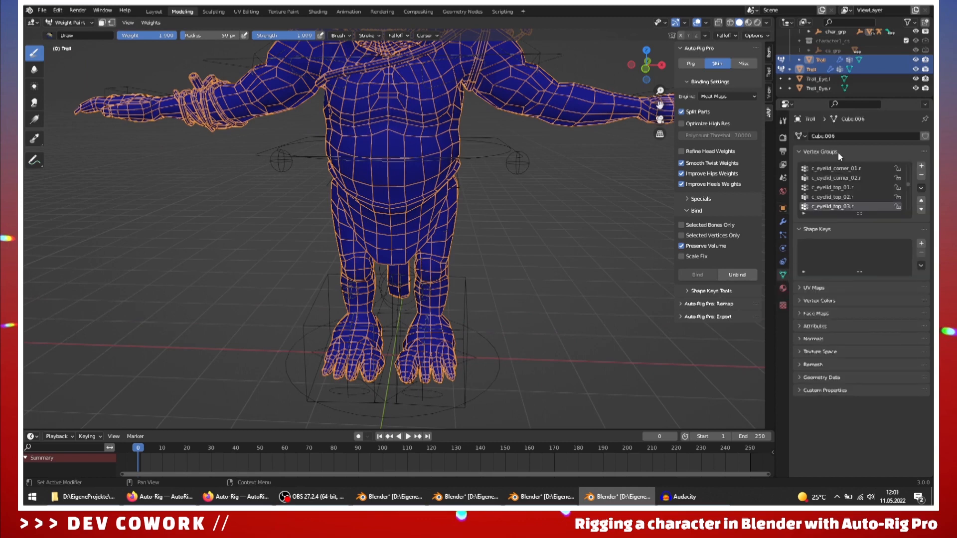
pyautogui.scroll(5, 830, 201)
pyautogui.moveTo(910, 175); pyautogui.dragTo(907, 159)
pyautogui.click(819, 170)
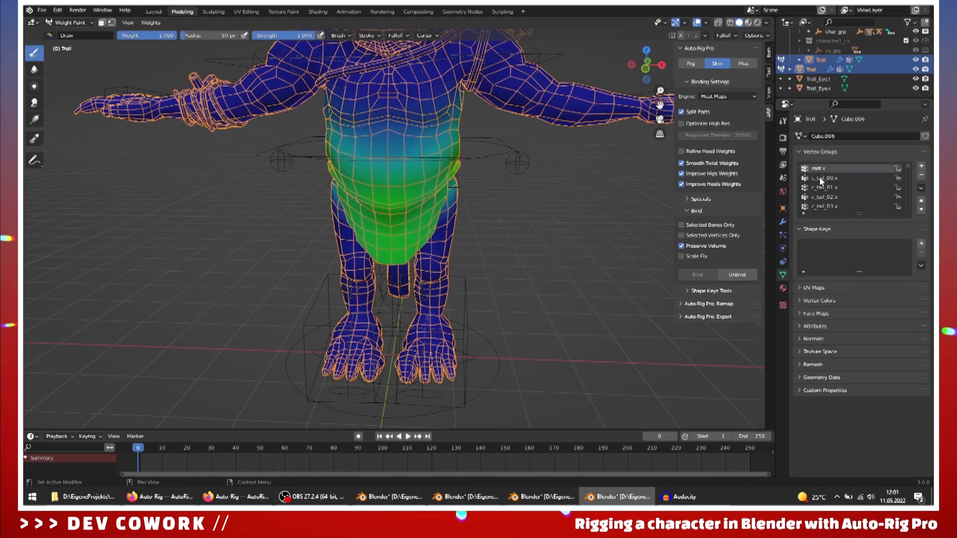
# Step: Examine the root.x weights around the hips, the back of the loincloth and the tail
pyautogui.moveTo(587, 209); pyautogui.dragTo(669, 286, button='middle')
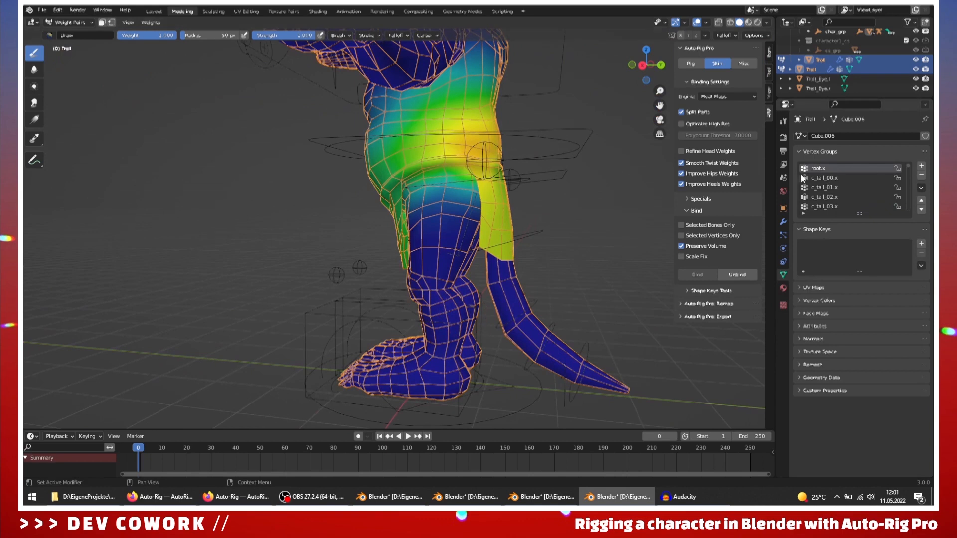
pyautogui.moveTo(539, 210); pyautogui.dragTo(373, 220, button='middle')
pyautogui.scroll(-2, 585, 205)
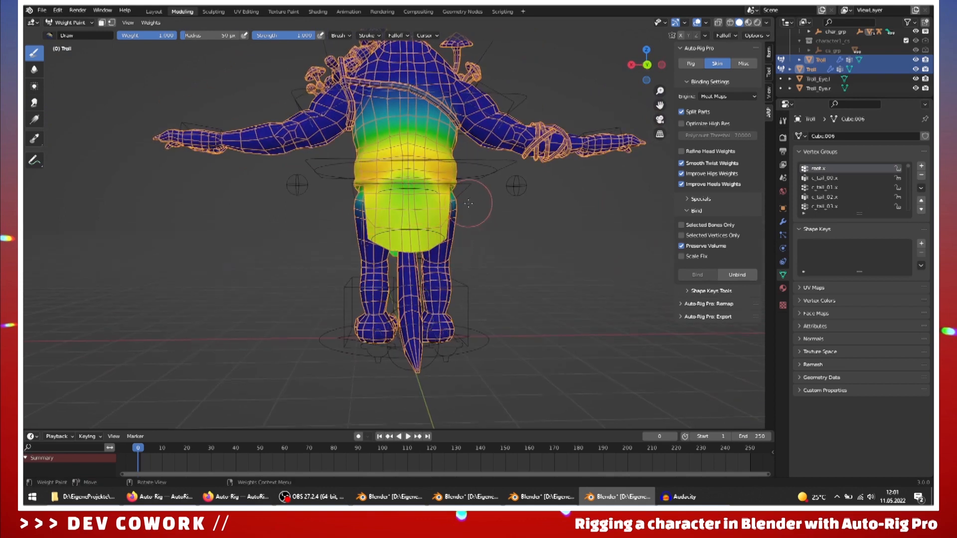
pyautogui.moveTo(502, 282); pyautogui.dragTo(513, 330, button='middle')
pyautogui.scroll(3, 514, 330)
pyautogui.scroll(2, 442, 281)
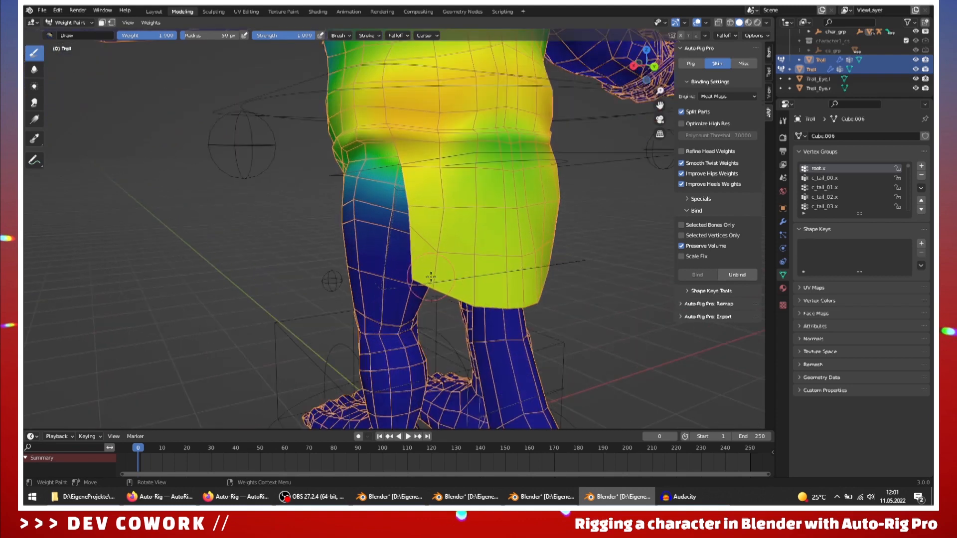
pyautogui.scroll(-3, 407, 272)
pyautogui.moveTo(566, 320); pyautogui.dragTo(503, 210, button='middle')
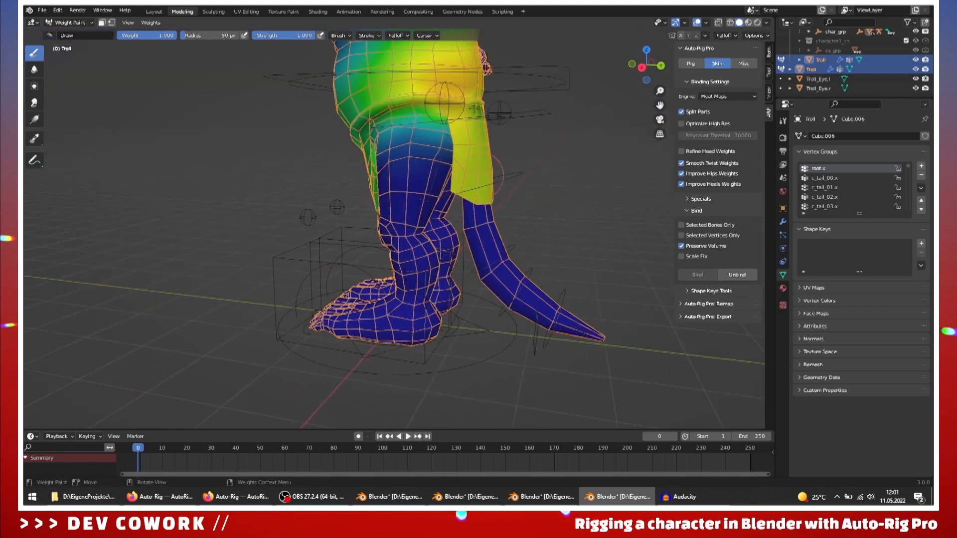
# Step: Step through the vertex group weights from c_tail_00.x through the tail groups to toes_01.l
pyautogui.click(833, 178)
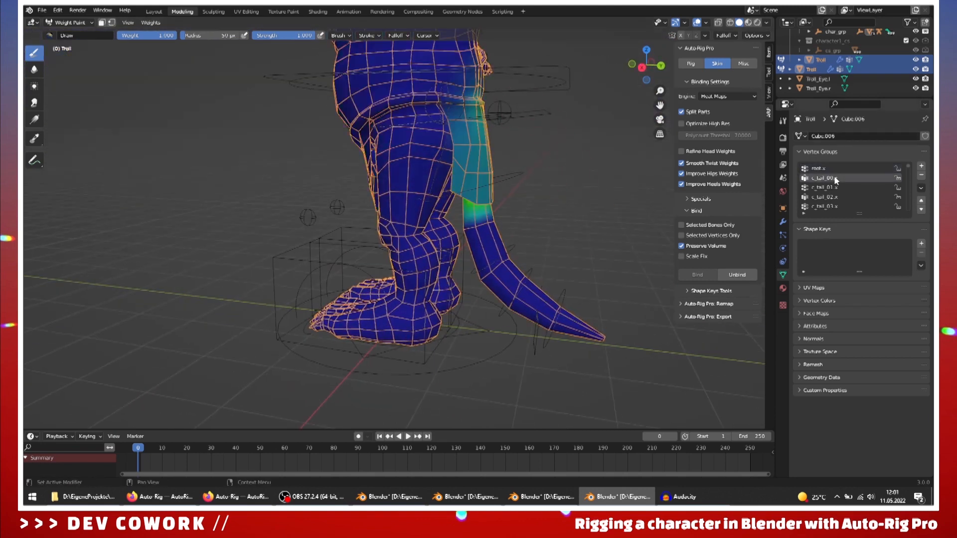
pyautogui.moveTo(605, 229); pyautogui.dragTo(646, 232, button='middle')
pyautogui.keyDown('ctrl'); pyautogui.scroll(-6, 838, 199); pyautogui.keyUp('ctrl')
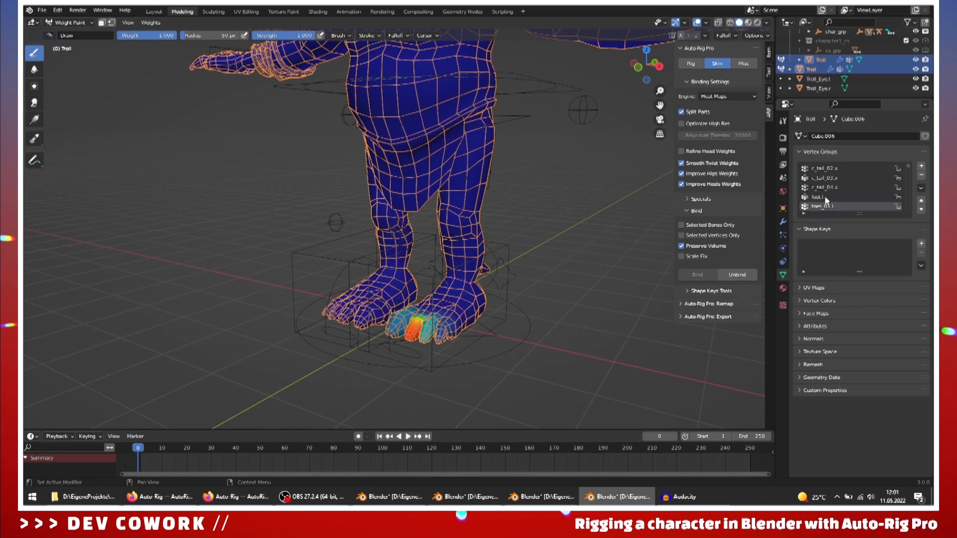
# Step: Examine up close how the toes_01.l weights spread across the toes of the foot
pyautogui.moveTo(502, 381)
pyautogui.mouseDown(button='middle')
pyautogui.moveTo(455, 360)
pyautogui.moveTo(499, 366)
pyautogui.mouseUp(button='middle')
pyautogui.scroll(5, 551, 372)
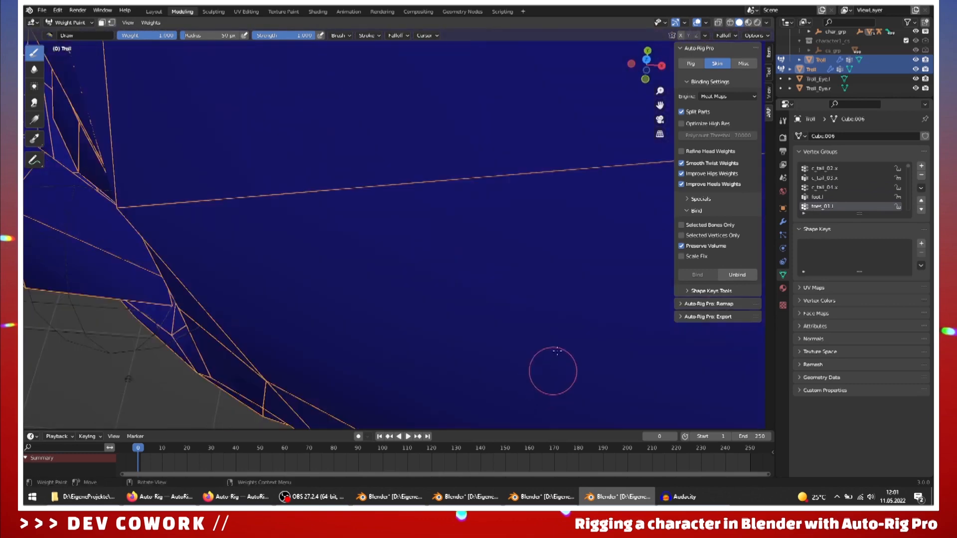
pyautogui.scroll(-4, 551, 372)
pyautogui.scroll(2, 389, 363)
pyautogui.scroll(5, 388, 363)
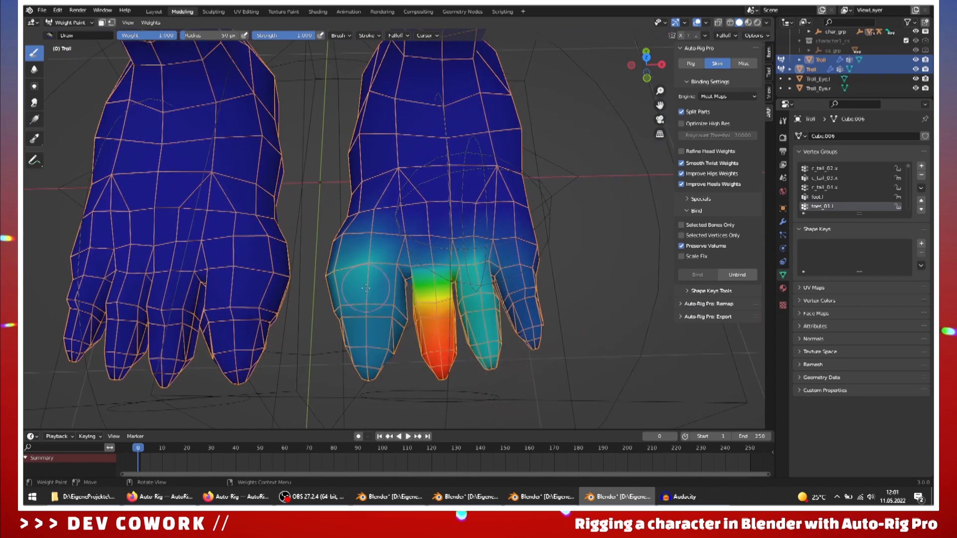
pyautogui.moveTo(515, 247); pyautogui.dragTo(417, 331, button='middle')
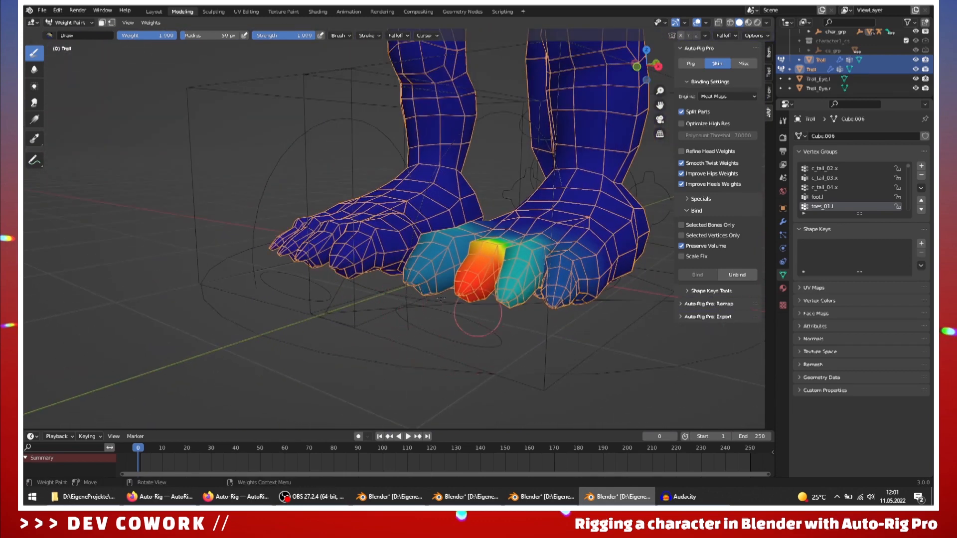
pyautogui.scroll(-1, 507, 130)
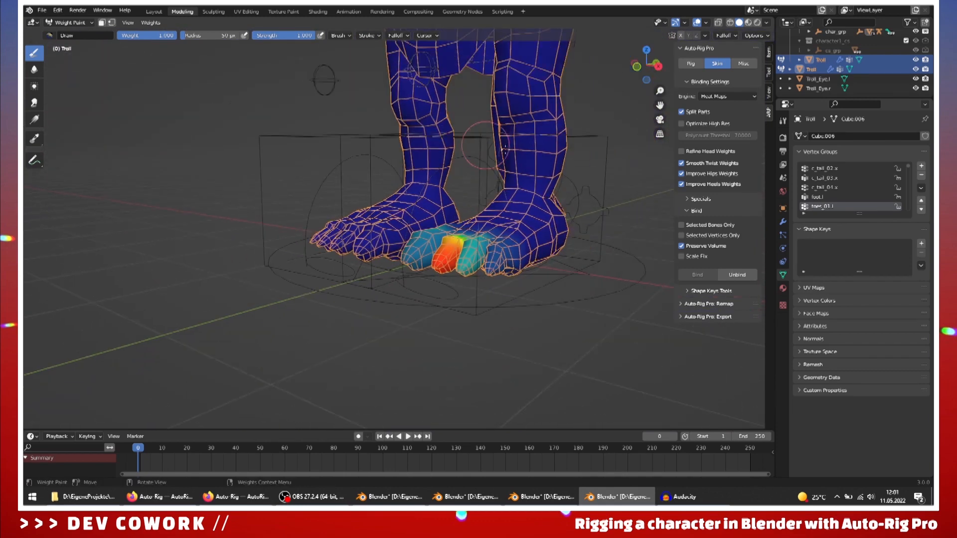
# Step: Return the mesh to Object Mode, select the rig and switch it to Pose Mode near the feet
pyautogui.click(68, 23)
pyautogui.click(74, 35)
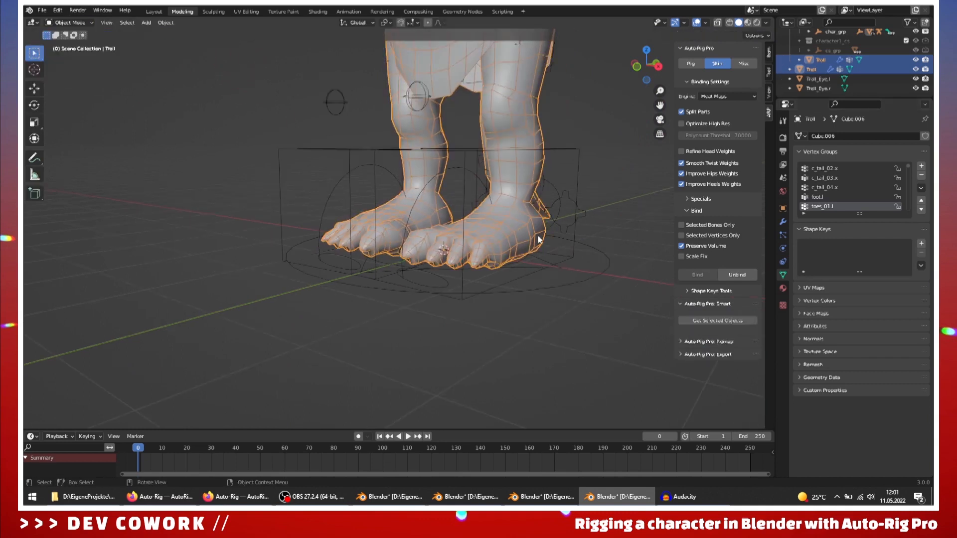
pyautogui.moveTo(538, 237); pyautogui.dragTo(483, 267, button='middle')
pyautogui.click(432, 282)
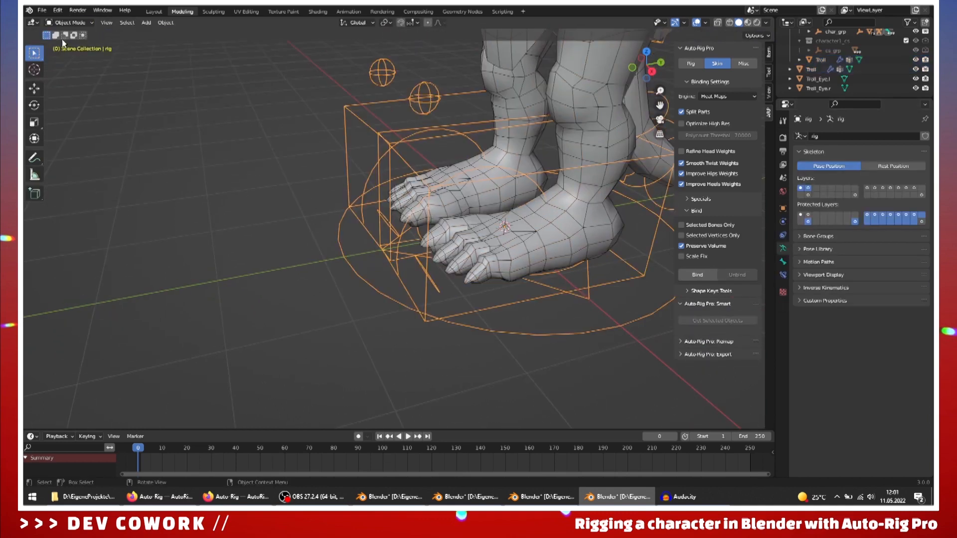
pyautogui.click(67, 23)
pyautogui.click(69, 54)
pyautogui.moveTo(429, 292); pyautogui.dragTo(394, 295, button='middle')
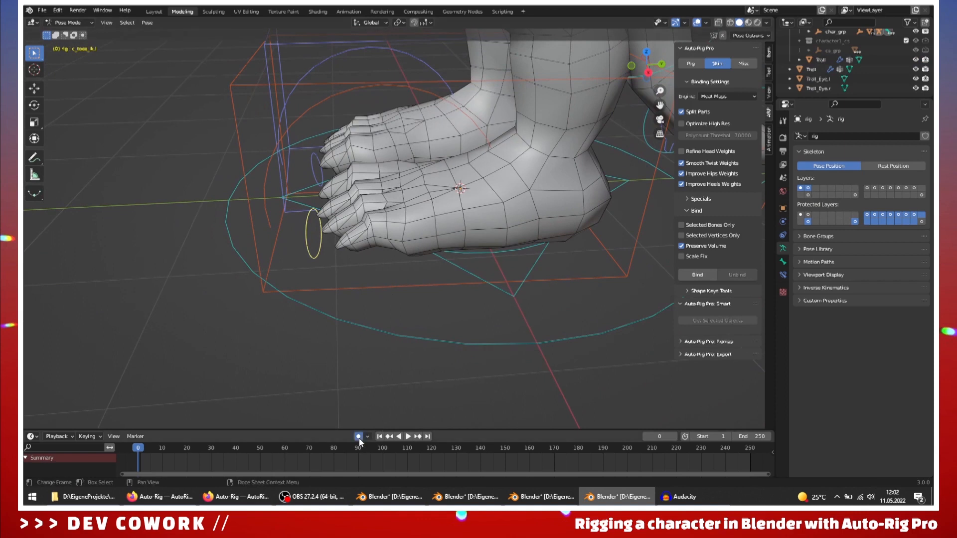
# Step: Rotate the controller c_toes_ik.l upward by about -73° around the global X axis at frame 0
pyautogui.moveTo(315, 223); pyautogui.dragTo(308, 220, button='middle')
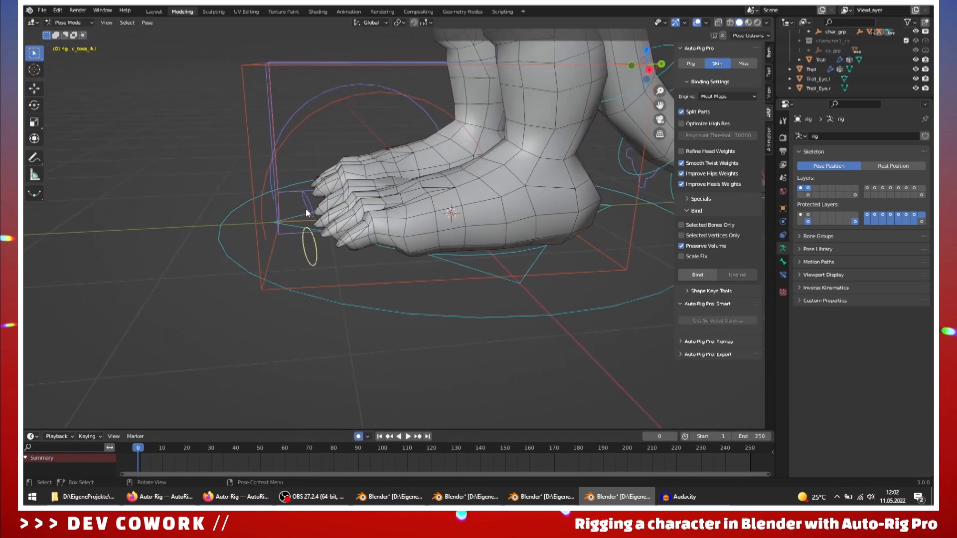
pyautogui.moveTo(422, 250)
pyautogui.mouseDown(button='middle')
pyautogui.moveTo(432, 254)
pyautogui.moveTo(410, 253)
pyautogui.mouseUp(button='middle')
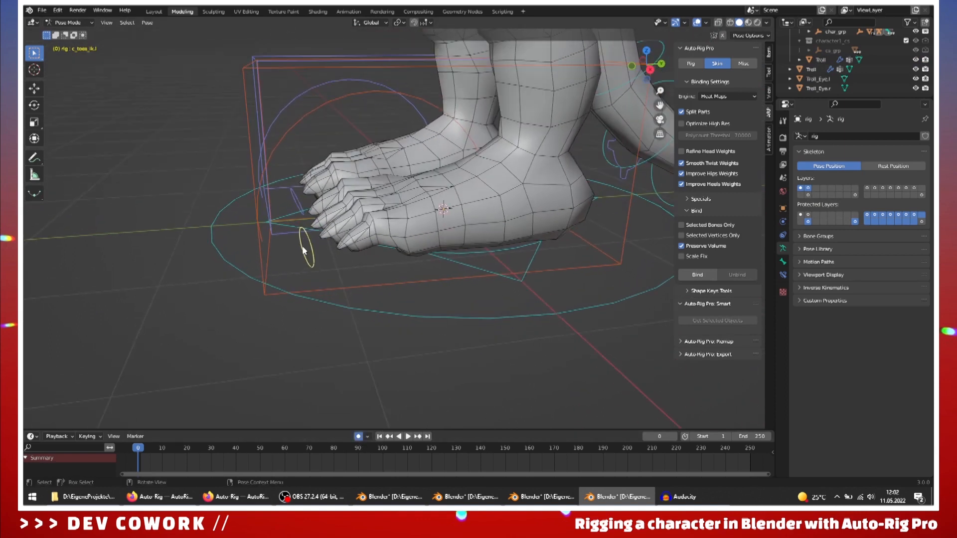
pyautogui.press('r')
pyautogui.press('x')
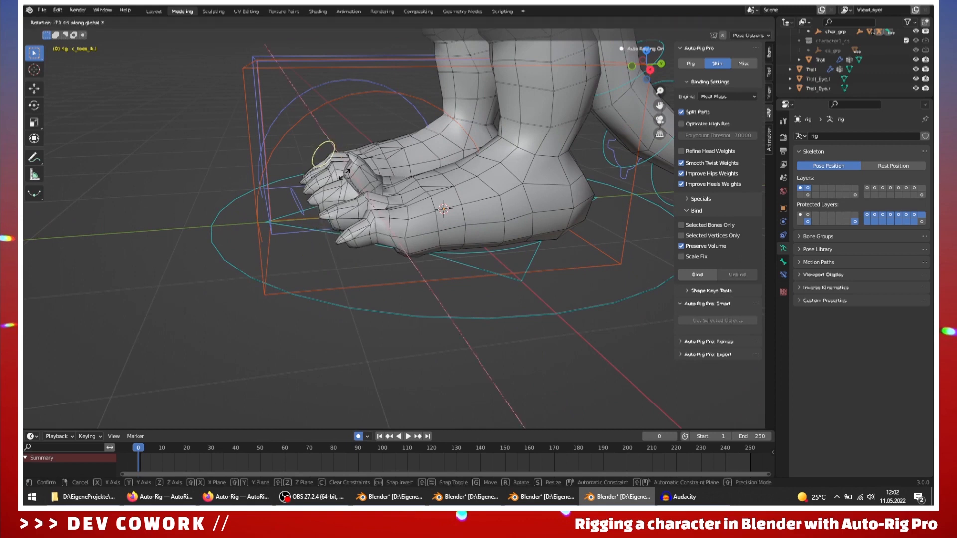
pyautogui.click(327, 136)
# Step: At frame 10, rotate c_toes_ik.l 155° around the global X axis and save the file
pyautogui.moveTo(140, 448); pyautogui.dragTo(162, 448)
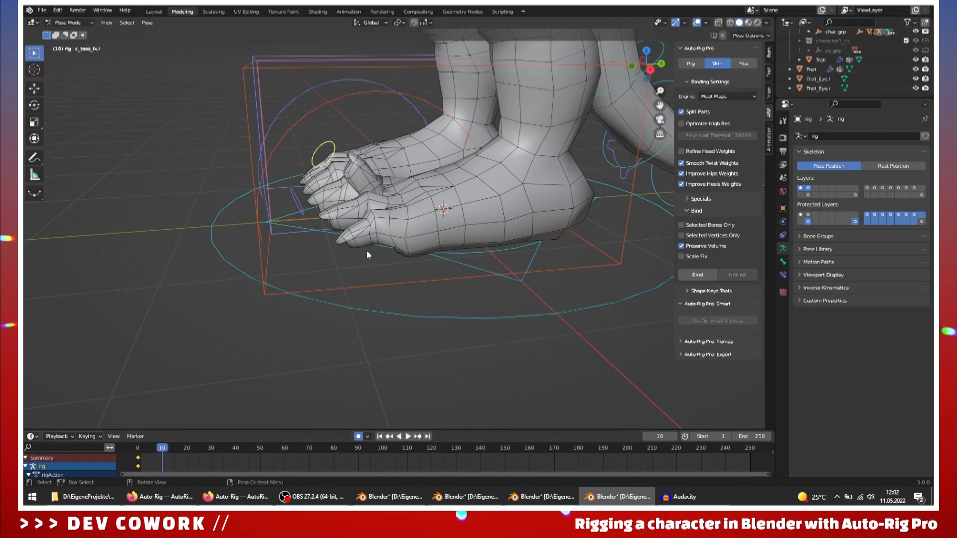
pyautogui.press('r')
pyautogui.press('x')
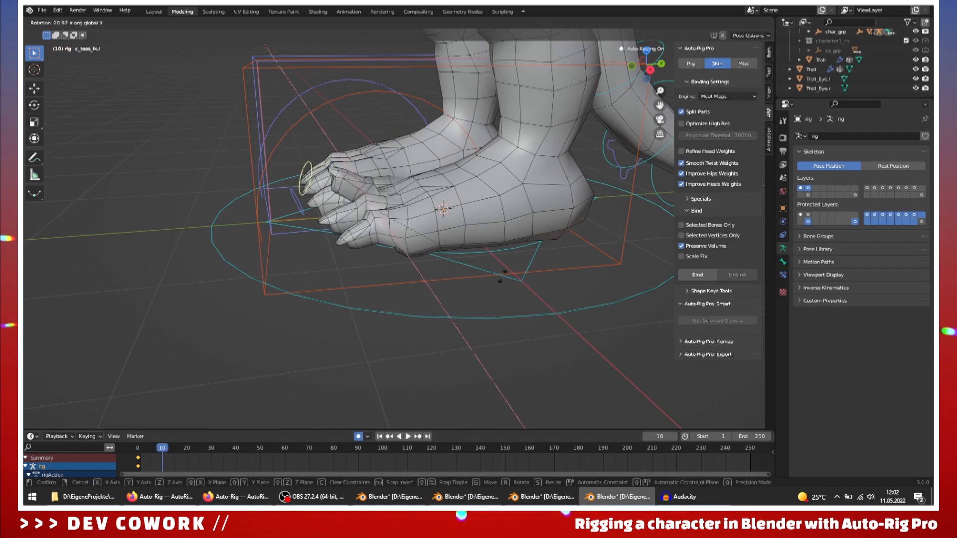
pyautogui.click(346, 98)
pyautogui.scroll(-2, 348, 104)
pyautogui.hotkey('ctrl', 's')
# Step: Return the rig to Object Mode, select the troll mesh and switch it to Weight Paint mode
pyautogui.moveTo(374, 254); pyautogui.dragTo(414, 309, button='middle')
pyautogui.click(67, 23)
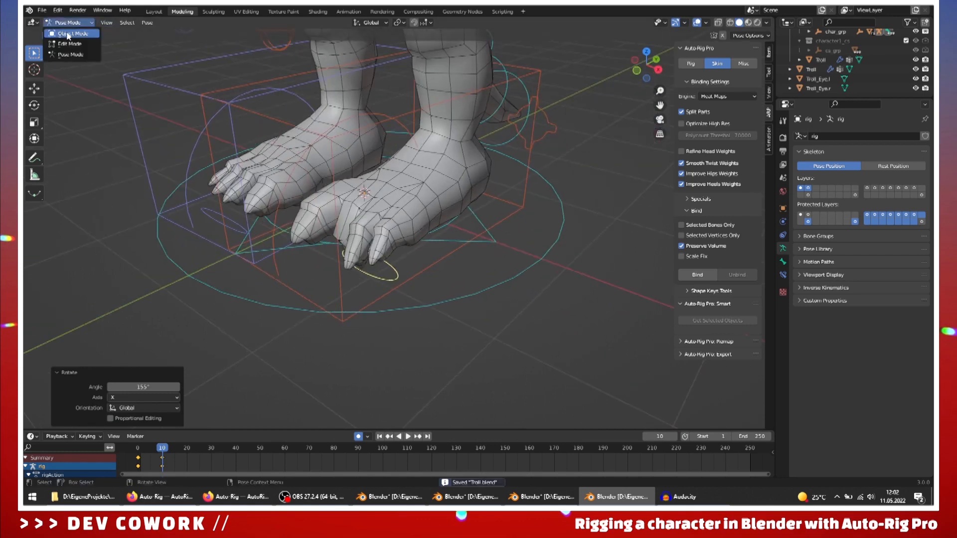
pyautogui.click(70, 33)
pyautogui.click(378, 201)
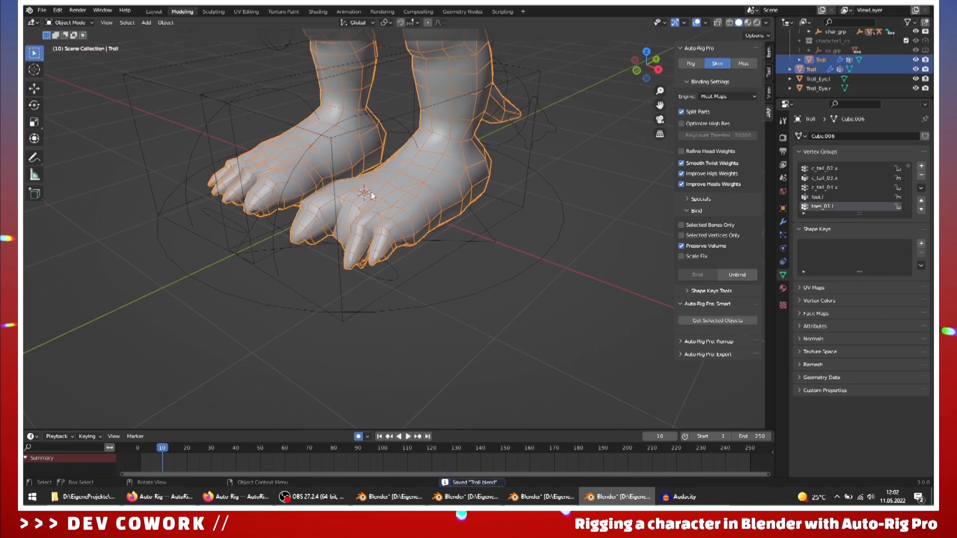
pyautogui.click(69, 22)
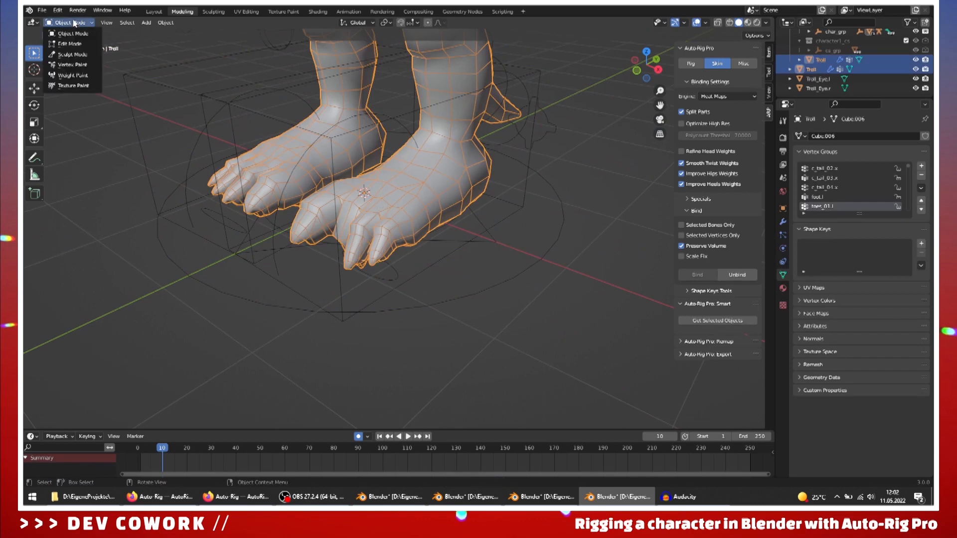
pyautogui.click(72, 75)
# Step: Scrub to frame 4 and paint toes_01.l weight of 1.000 onto the tips of the left foot's toes
pyautogui.moveTo(367, 234); pyautogui.dragTo(373, 281, button='middle')
pyautogui.scroll(2, 373, 281)
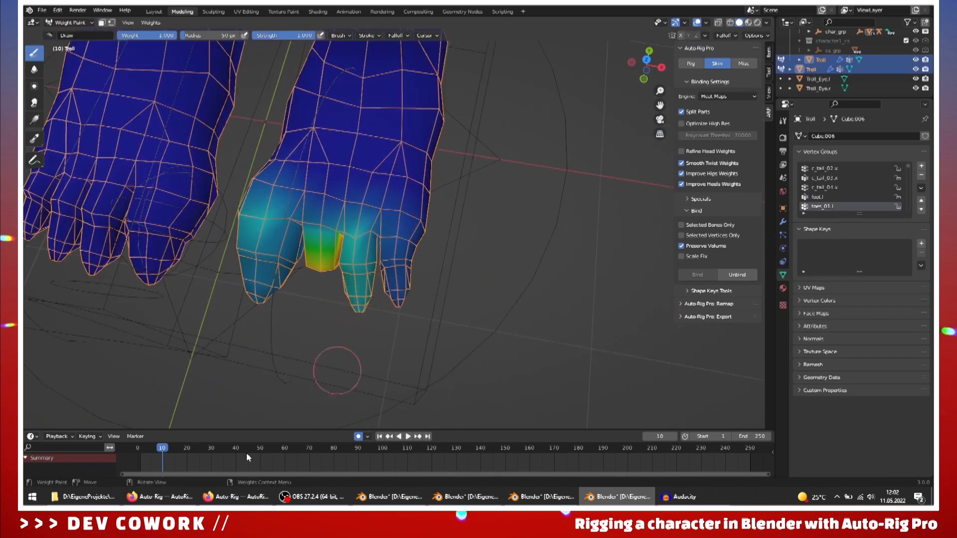
pyautogui.moveTo(160, 452); pyautogui.dragTo(150, 454)
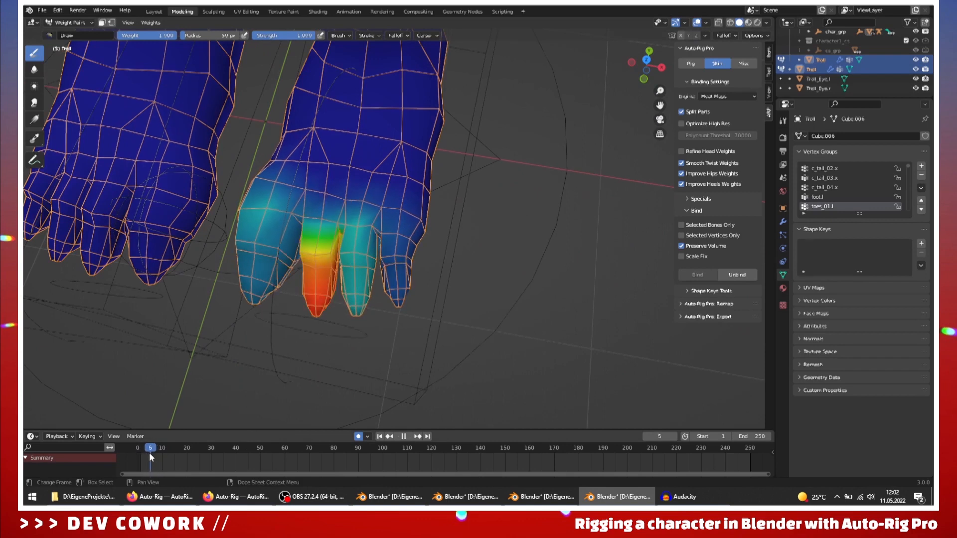
pyautogui.press('Escape')
pyautogui.moveTo(398, 271); pyautogui.dragTo(524, 236, button='middle')
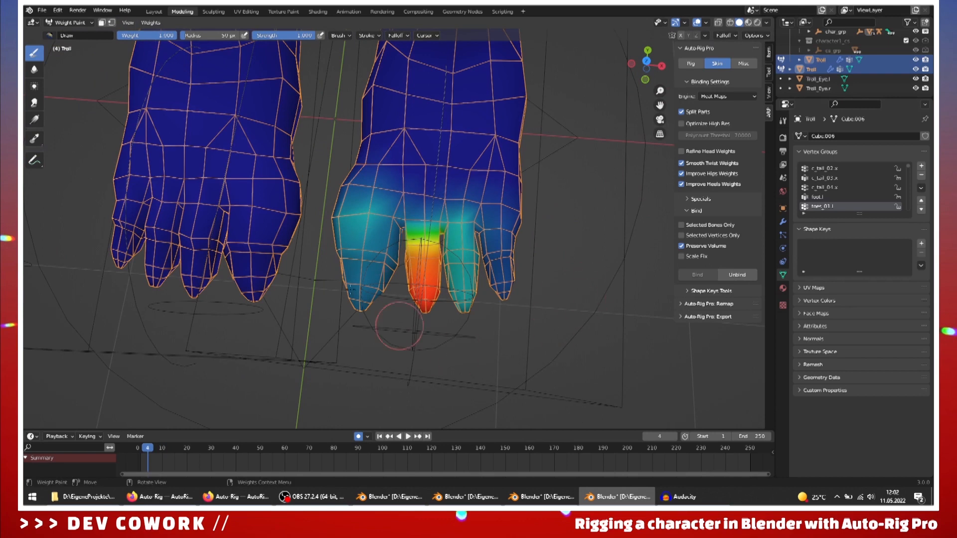
pyautogui.moveTo(344, 325); pyautogui.dragTo(422, 200, button='middle')
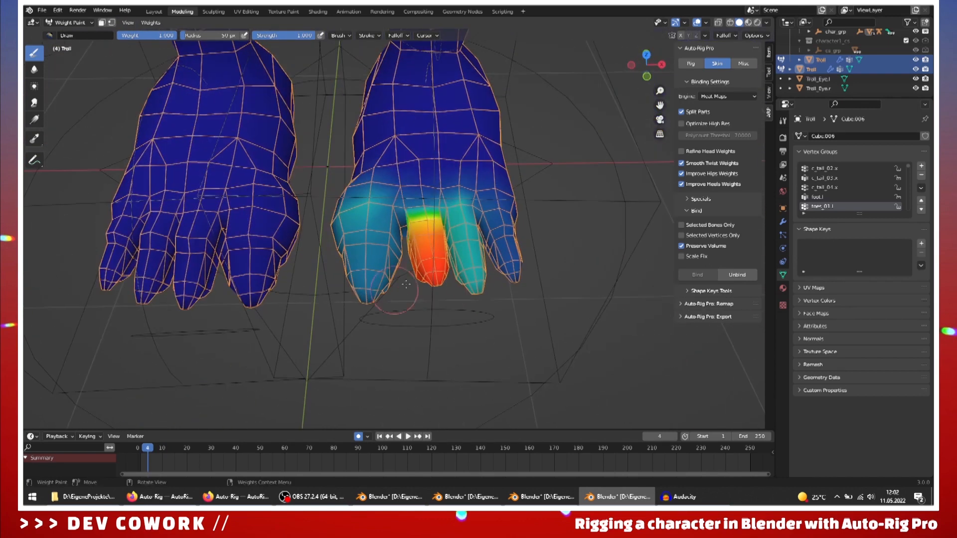
pyautogui.moveTo(498, 248); pyautogui.dragTo(370, 290, button='middle')
pyautogui.moveTo(382, 314)
pyautogui.mouseDown()
pyautogui.moveTo(371, 287)
pyautogui.moveTo(379, 276)
pyautogui.moveTo(279, 264)
pyautogui.moveTo(382, 316)
pyautogui.moveTo(356, 314)
pyautogui.moveTo(503, 285)
pyautogui.moveTo(486, 254)
pyautogui.moveTo(436, 249)
pyautogui.moveTo(530, 248)
pyautogui.mouseUp()
pyautogui.hotkey('ctrl', 'z')
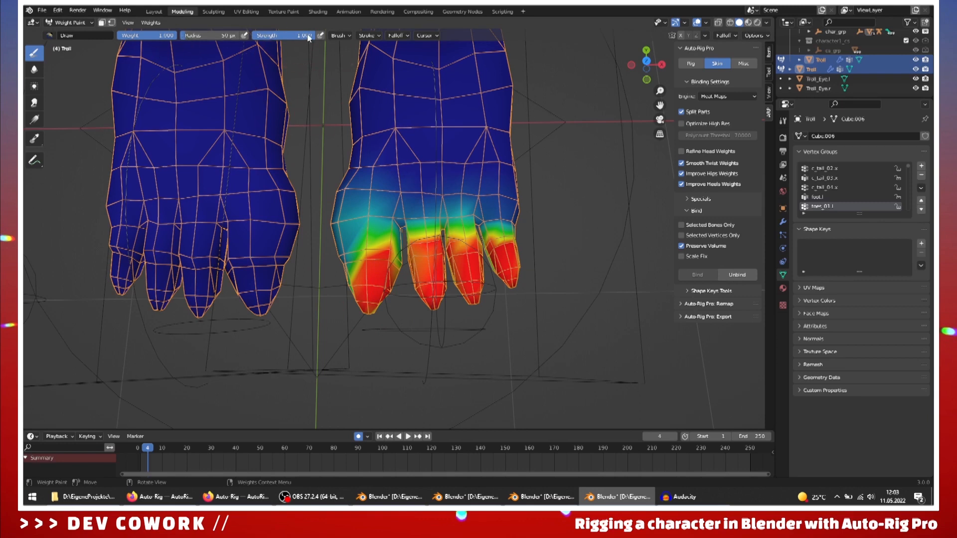
# Step: Lower the brush strength to 0.704 and paint toes_01.l weight over the tops and undersides of the left toes
pyautogui.moveTo(364, 297)
pyautogui.mouseDown()
pyautogui.moveTo(344, 247)
pyautogui.moveTo(465, 263)
pyautogui.mouseUp()
pyautogui.moveTo(331, 268)
pyautogui.mouseDown()
pyautogui.moveTo(394, 222)
pyautogui.moveTo(504, 224)
pyautogui.mouseUp()
pyautogui.moveTo(355, 272)
pyautogui.mouseDown(button='middle')
pyautogui.moveTo(436, 142)
pyautogui.moveTo(359, 150)
pyautogui.mouseUp(button='middle')
pyautogui.moveTo(359, 149); pyautogui.dragTo(488, 174)
pyautogui.moveTo(369, 180)
pyautogui.mouseDown()
pyautogui.moveTo(464, 184)
pyautogui.moveTo(374, 172)
pyautogui.moveTo(344, 209)
pyautogui.moveTo(515, 197)
pyautogui.moveTo(538, 208)
pyautogui.mouseUp()
pyautogui.moveTo(538, 208)
pyautogui.mouseDown(button='middle')
pyautogui.moveTo(531, 245)
pyautogui.moveTo(384, 207)
pyautogui.mouseUp(button='middle')
pyautogui.moveTo(437, 190); pyautogui.dragTo(423, 220, button='middle')
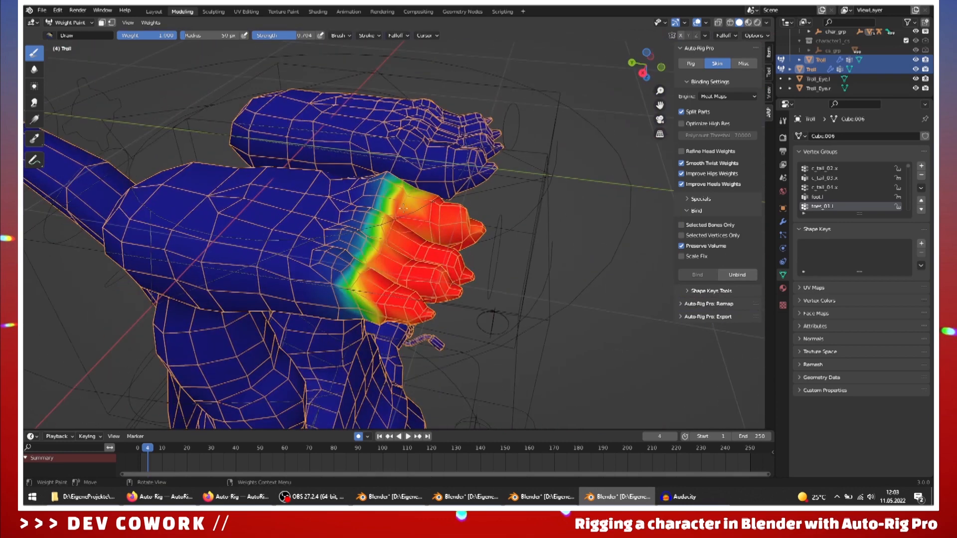
# Step: Extend the toes_01.l weight across the ball of the left foot's underside and set the brush weight to 0
pyautogui.moveTo(358, 289); pyautogui.dragTo(372, 204)
pyautogui.moveTo(348, 260); pyautogui.dragTo(337, 313, button='middle')
pyautogui.scroll(2, 294, 282)
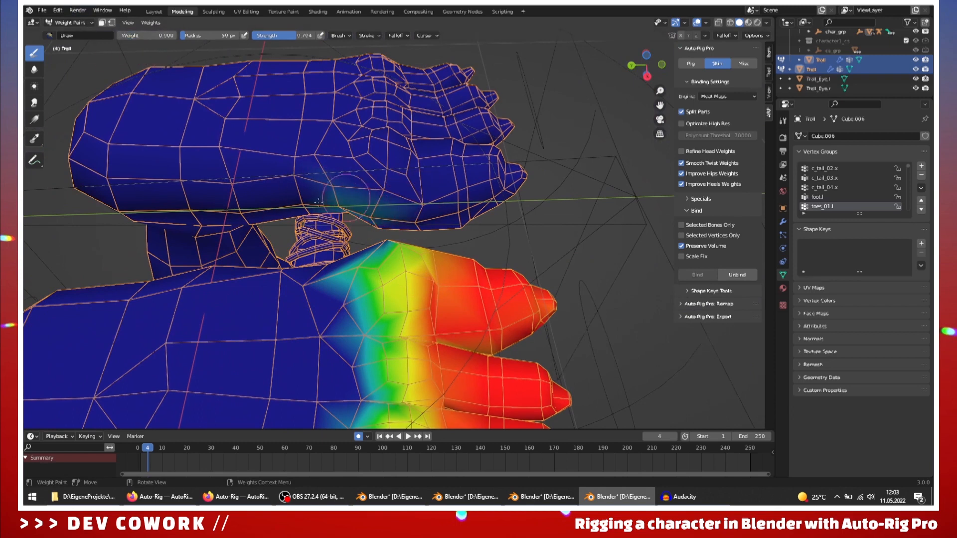
pyautogui.moveTo(319, 174)
pyautogui.mouseDown(button='middle')
pyautogui.moveTo(559, 384)
pyautogui.moveTo(513, 208)
pyautogui.moveTo(382, 328)
pyautogui.moveTo(438, 318)
pyautogui.moveTo(424, 326)
pyautogui.mouseUp(button='middle')
pyautogui.press('KP_Decimal')
pyautogui.moveTo(579, 257)
pyautogui.keyDown('shift'); pyautogui.mouseDown(button='middle')
pyautogui.moveTo(409, 256)
pyautogui.moveTo(175, 35)
pyautogui.mouseUp(button='middle'); pyautogui.keyUp('shift')
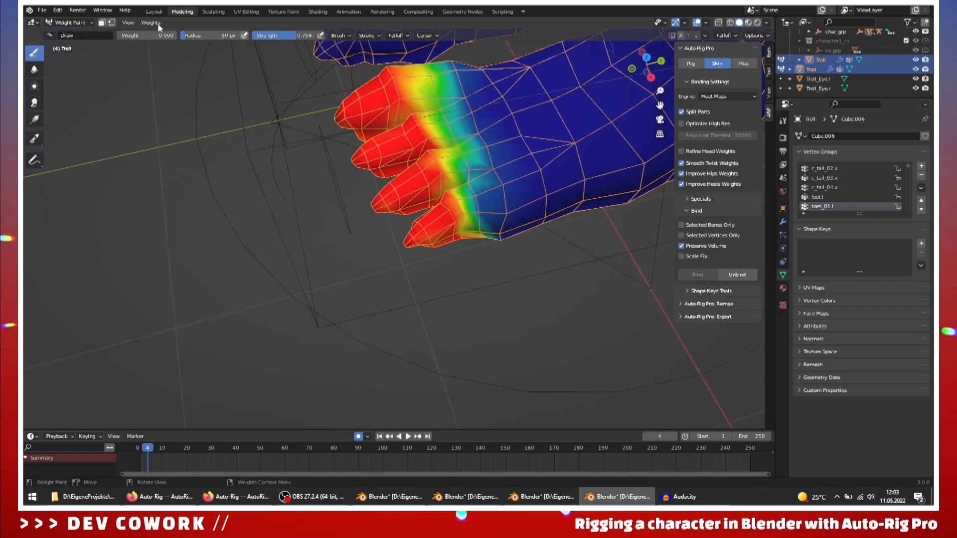
# Step: Set the brush weight to 1.000 and paint more toes_01.l weight at the base of the left foot's outer toes
pyautogui.moveTo(148, 37); pyautogui.dragTo(240, 37)
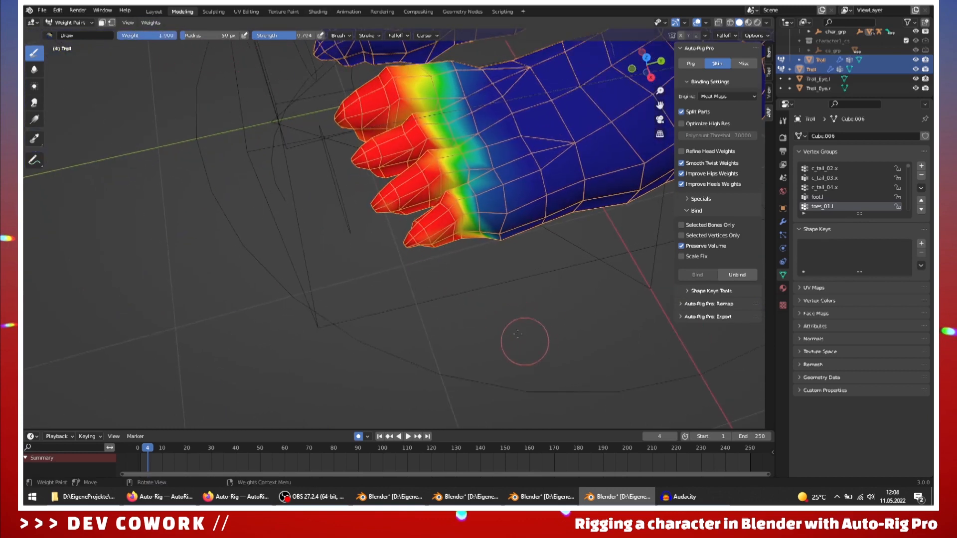
pyautogui.moveTo(518, 334); pyautogui.dragTo(495, 288, button='middle')
pyautogui.moveTo(464, 169); pyautogui.dragTo(480, 221)
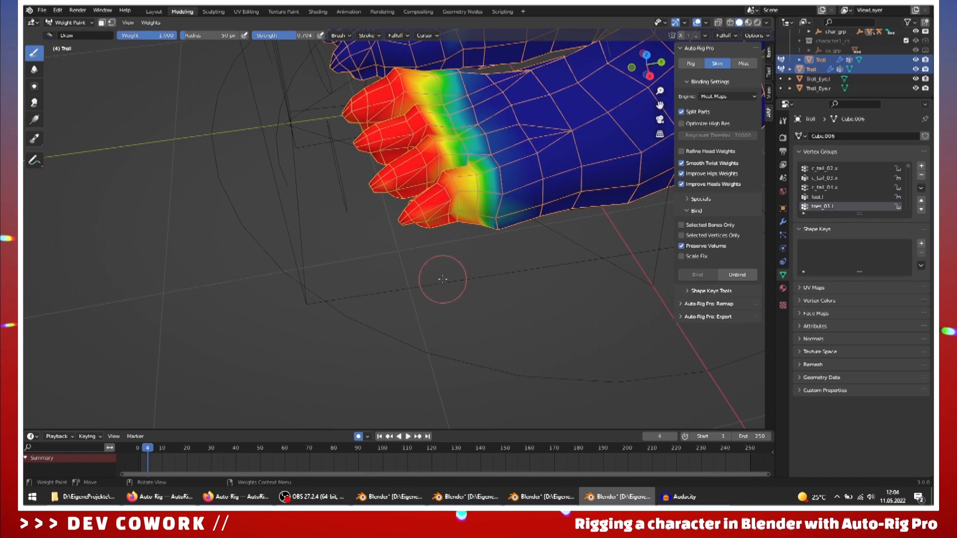
# Step: Scrub the timeline to frame 1 and inspect how the weighted left toes bend
pyautogui.moveTo(155, 448)
pyautogui.mouseDown()
pyautogui.moveTo(129, 452)
pyautogui.moveTo(141, 451)
pyautogui.mouseUp()
pyautogui.moveTo(224, 395); pyautogui.dragTo(487, 352, button='middle')
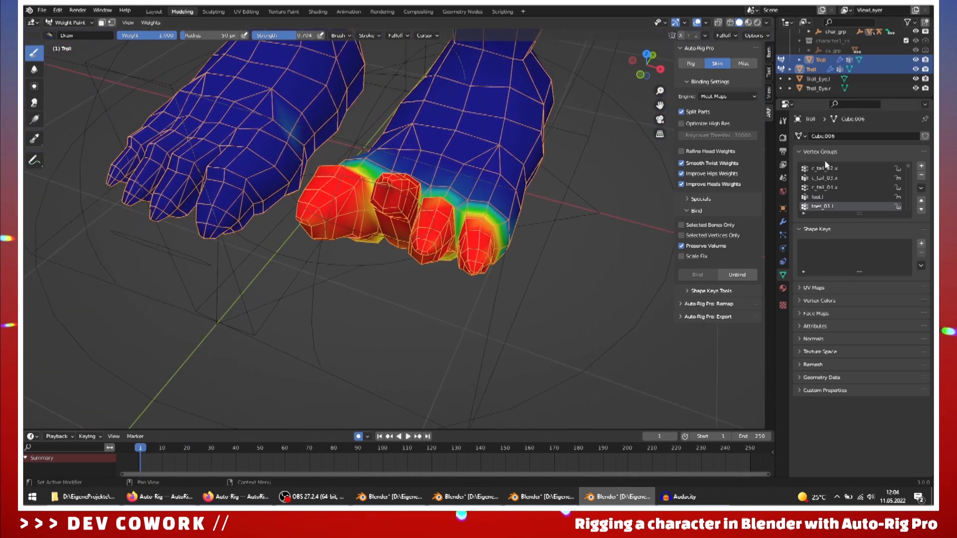
pyautogui.scroll(-1, 828, 201)
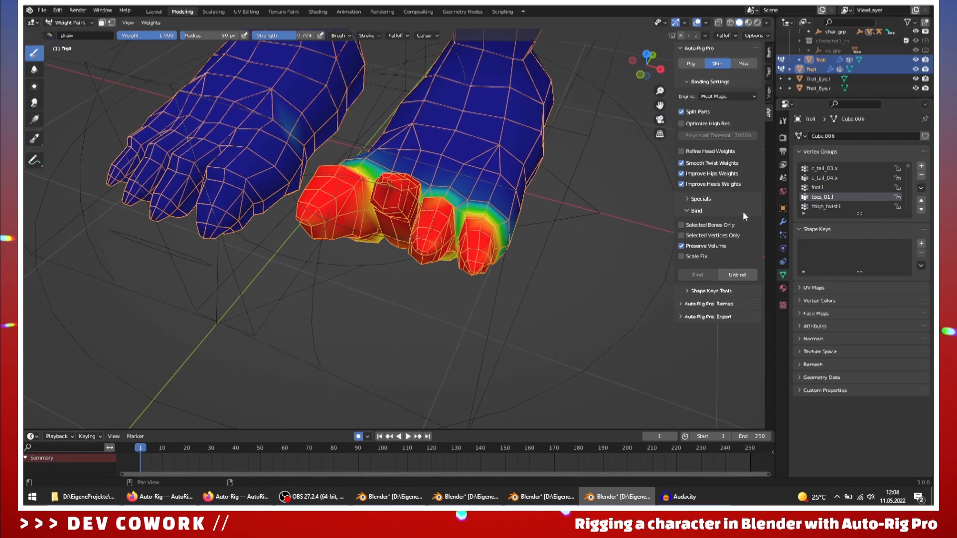
pyautogui.moveTo(358, 269)
pyautogui.mouseDown(button='middle')
pyautogui.moveTo(304, 258)
pyautogui.moveTo(353, 216)
pyautogui.mouseUp(button='middle')
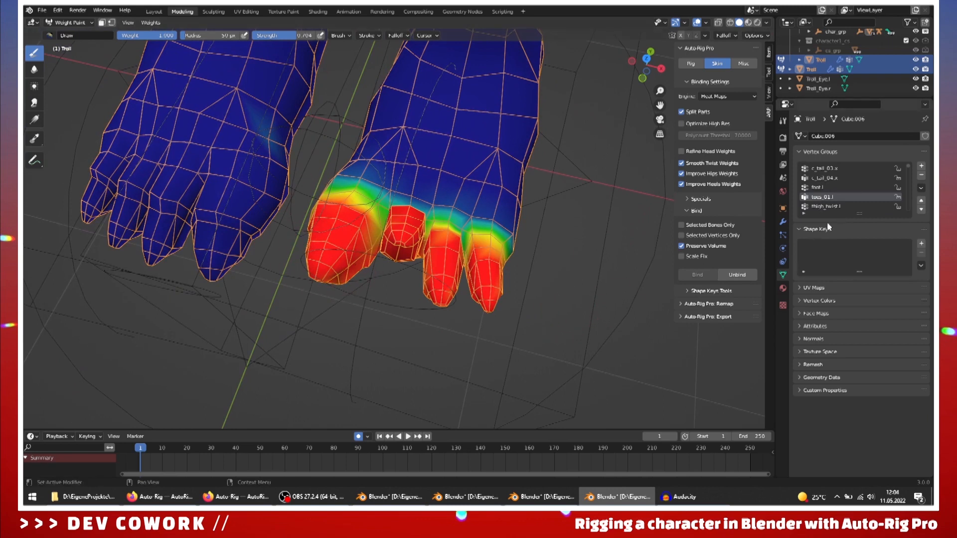
# Step: Select the foot.l vertex group and, at frame 3, erase its weight from the left toes with a brush weight of 0
pyautogui.click(820, 187)
pyautogui.moveTo(507, 291)
pyautogui.mouseDown(button='middle')
pyautogui.moveTo(520, 304)
pyautogui.moveTo(399, 201)
pyautogui.mouseUp(button='middle')
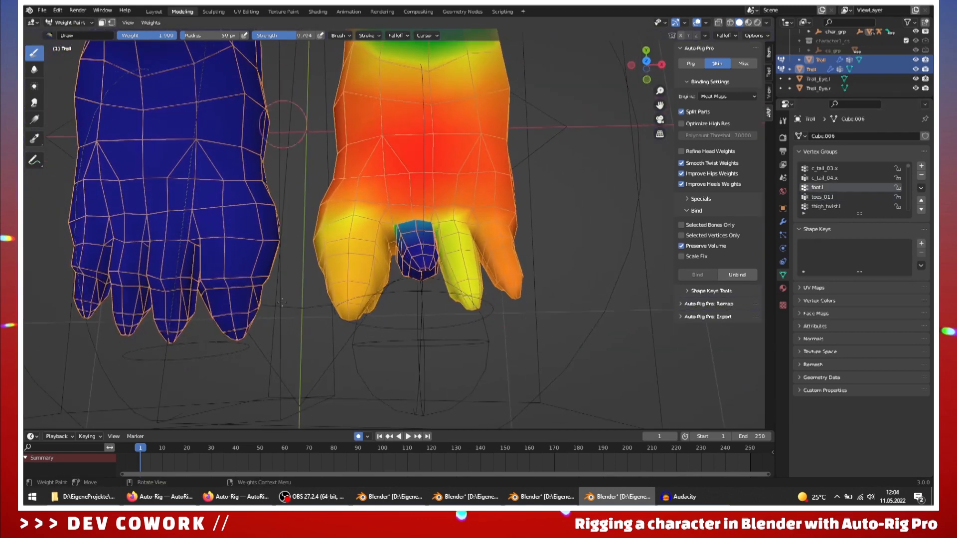
pyautogui.moveTo(139, 449); pyautogui.dragTo(145, 449)
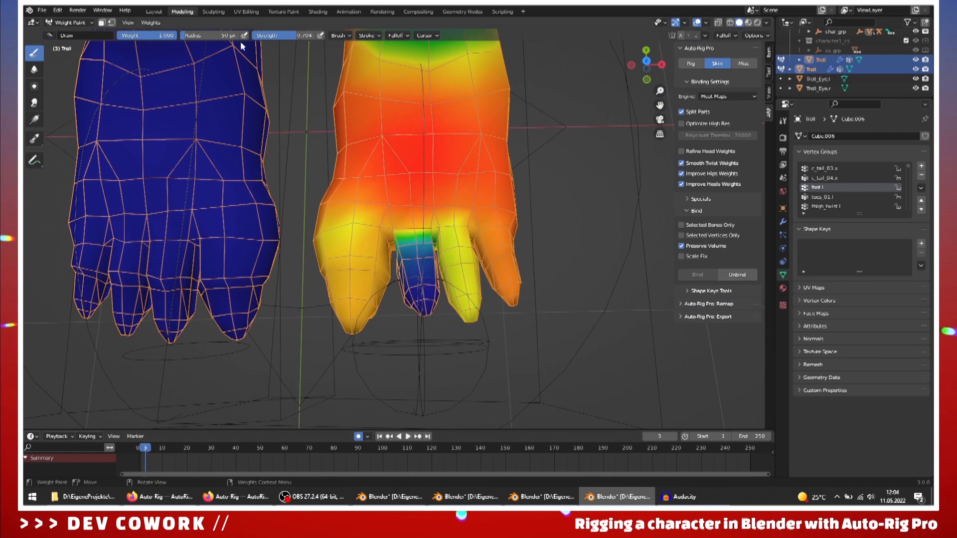
pyautogui.moveTo(380, 326); pyautogui.dragTo(375, 344, button='middle')
pyautogui.moveTo(354, 285)
pyautogui.mouseDown()
pyautogui.moveTo(352, 317)
pyautogui.moveTo(389, 284)
pyautogui.moveTo(504, 294)
pyautogui.mouseUp()
pyautogui.moveTo(357, 279)
pyautogui.mouseDown(button='middle')
pyautogui.moveTo(352, 199)
pyautogui.moveTo(379, 105)
pyautogui.mouseUp(button='middle')
pyautogui.moveTo(444, 299)
pyautogui.mouseDown()
pyautogui.moveTo(294, 279)
pyautogui.moveTo(324, 264)
pyautogui.moveTo(382, 300)
pyautogui.mouseUp()
pyautogui.moveTo(382, 300)
pyautogui.mouseDown(button='middle')
pyautogui.moveTo(364, 289)
pyautogui.moveTo(442, 266)
pyautogui.moveTo(529, 203)
pyautogui.moveTo(434, 159)
pyautogui.moveTo(412, 334)
pyautogui.moveTo(302, 186)
pyautogui.mouseUp(button='middle')
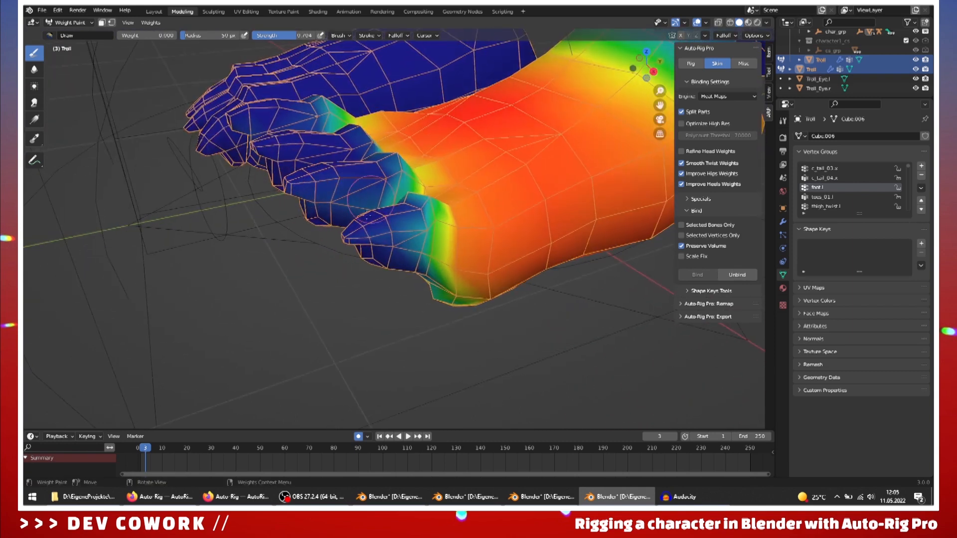
# Step: Scrub the timeline to frame 2 and check the foot.l weights on the underside of the toes
pyautogui.click(136, 436)
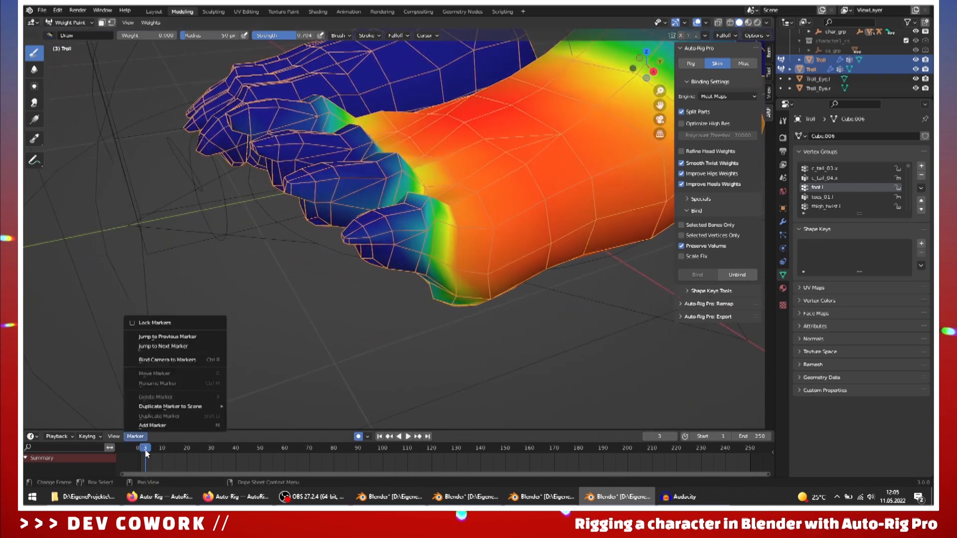
pyautogui.moveTo(149, 450)
pyautogui.mouseDown()
pyautogui.moveTo(127, 454)
pyautogui.moveTo(159, 455)
pyautogui.moveTo(144, 457)
pyautogui.mouseUp()
pyautogui.moveTo(427, 279); pyautogui.dragTo(503, 187, button='middle')
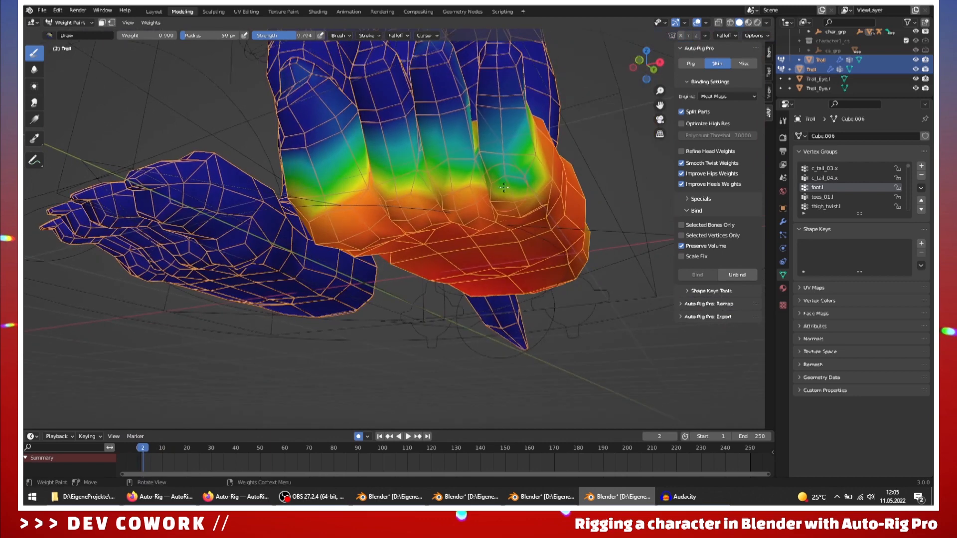
# Step: Examine the troll's upper body and head in weight display and return the timeline to frame 0
pyautogui.moveTo(597, 196); pyautogui.dragTo(547, 278, button='middle')
pyautogui.scroll(-3, 547, 278)
pyautogui.moveTo(473, 305); pyautogui.dragTo(496, 265, button='middle')
pyautogui.scroll(-2, 496, 265)
pyautogui.keyDown('shift'); pyautogui.moveTo(541, 165); pyautogui.dragTo(508, 292, button='middle'); pyautogui.keyUp('shift')
pyautogui.scroll(3, 521, 250)
pyautogui.scroll(-5, 559, 404)
pyautogui.scroll(4, 469, 321)
pyautogui.scroll(2, 509, 292)
pyautogui.scroll(-3, 508, 292)
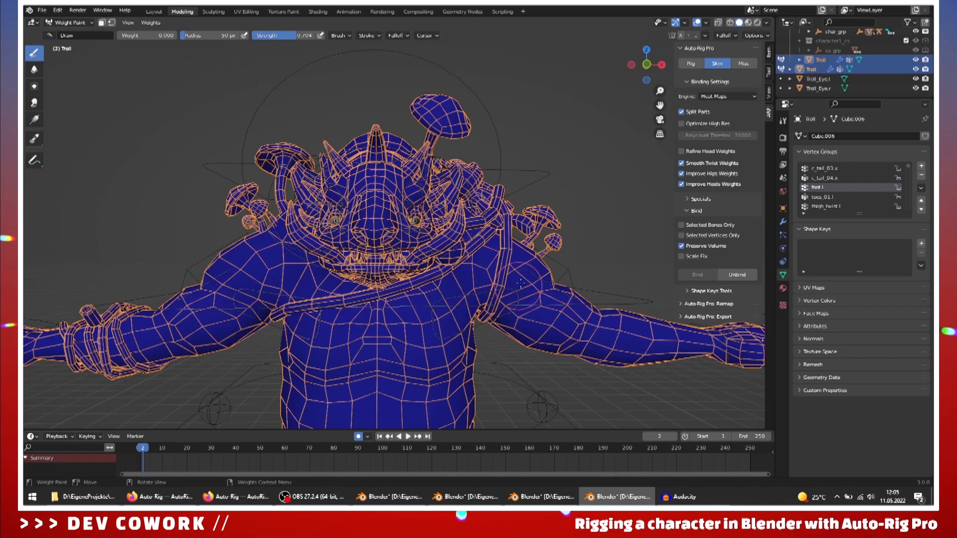
pyautogui.scroll(-2, 521, 283)
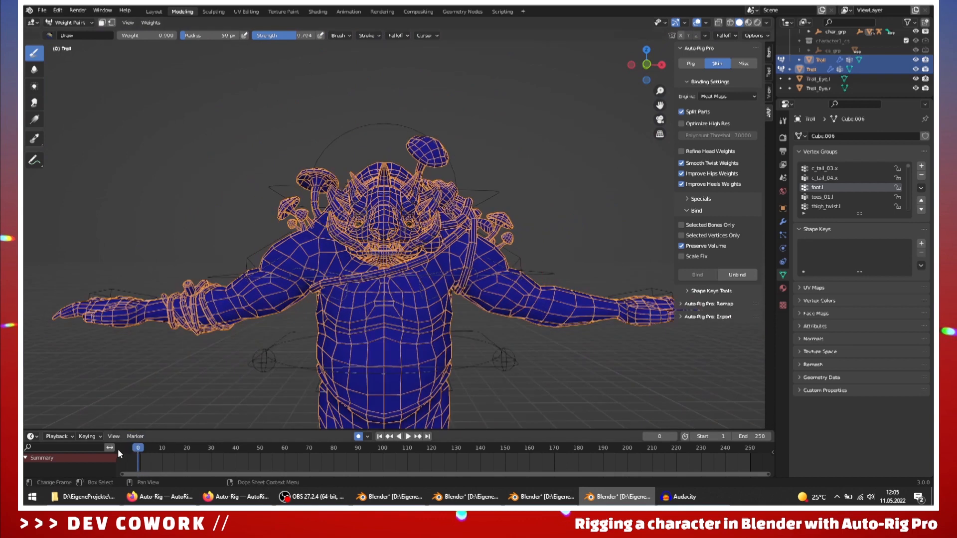
# Step: Display the c_ear_01.l vertex group and examine its weights around the ear, cheek spikes and earring
pyautogui.moveTo(518, 207); pyautogui.dragTo(481, 207, button='middle')
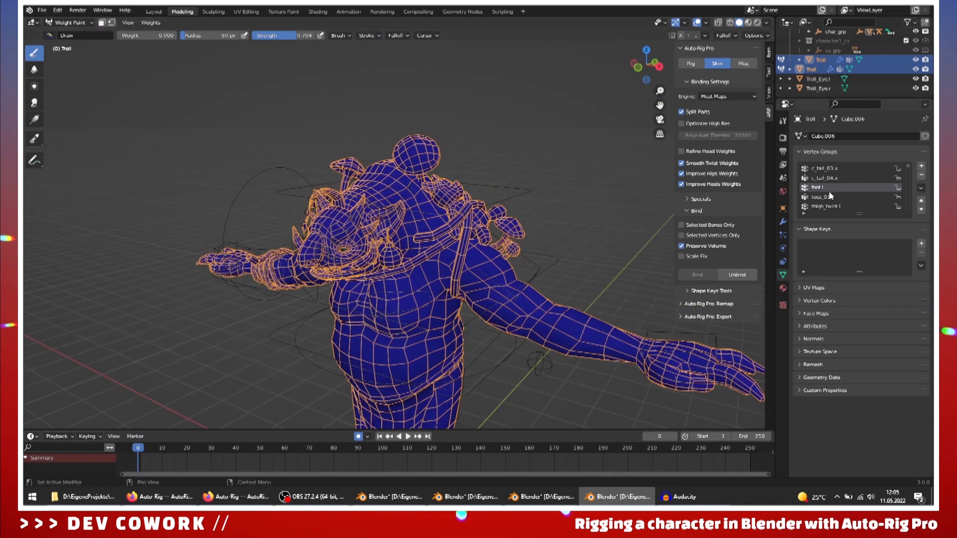
pyautogui.scroll(-4, 830, 196)
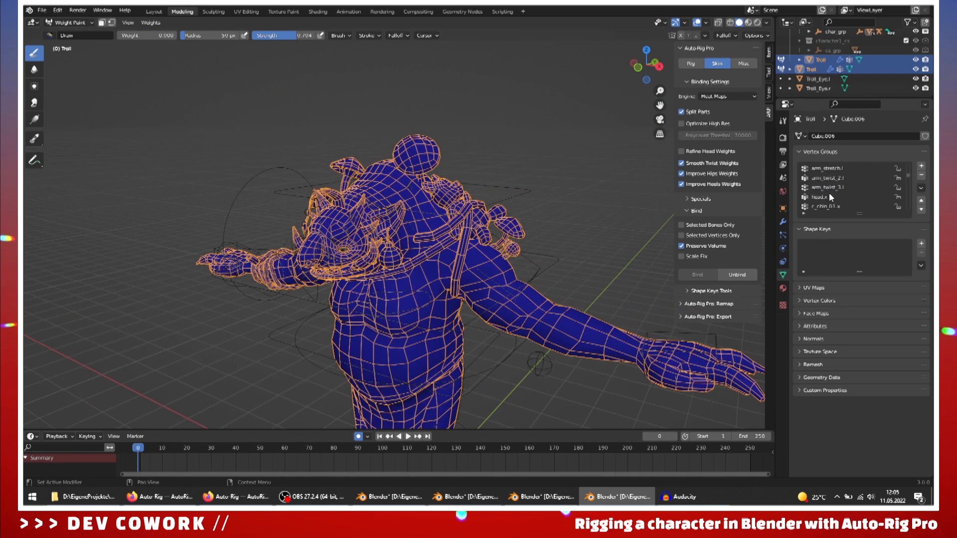
pyautogui.scroll(3, 829, 195)
pyautogui.scroll(5, 829, 192)
pyautogui.click(819, 187)
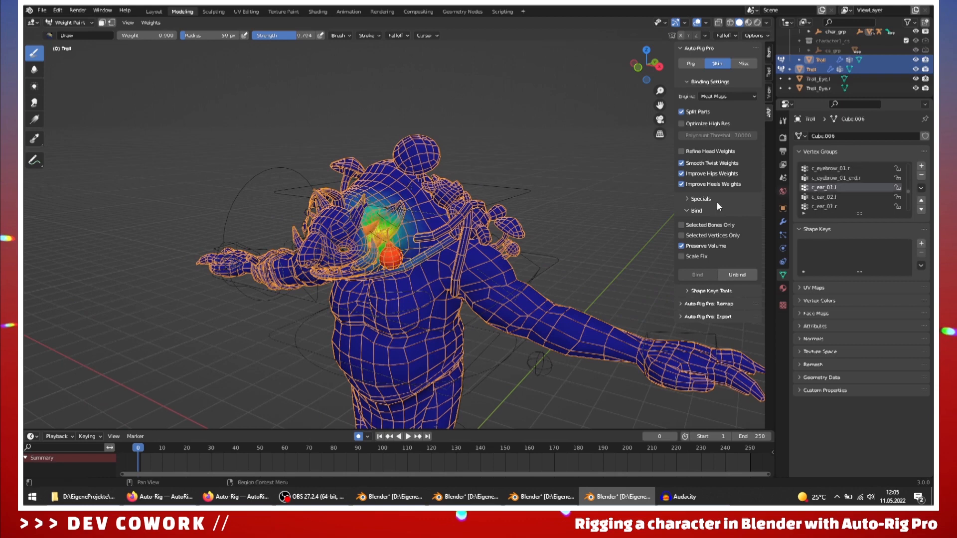
pyautogui.scroll(5, 546, 244)
pyautogui.scroll(-5, 546, 244)
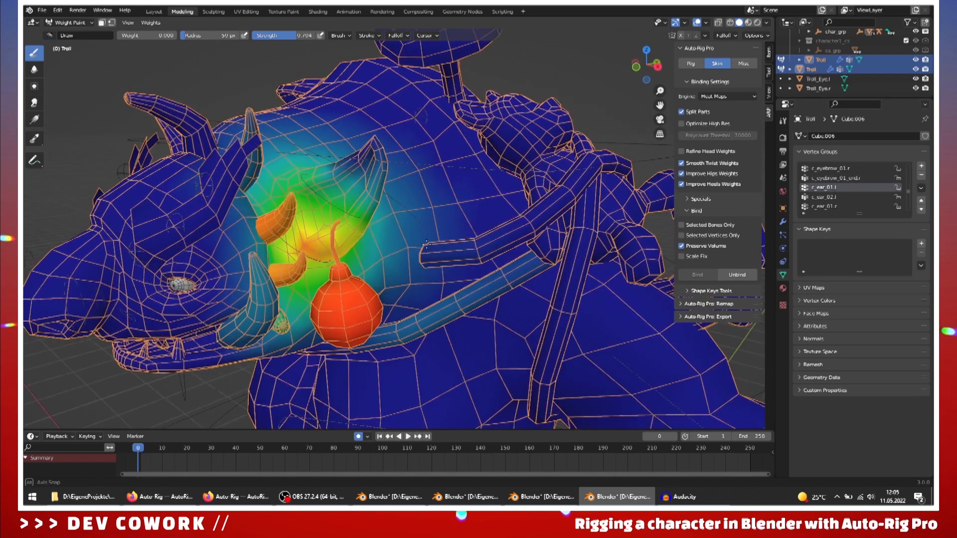
# Step: Return to Object Mode, select the rig and show the troll's textures in Material Preview around the ear and earring
pyautogui.click(71, 24)
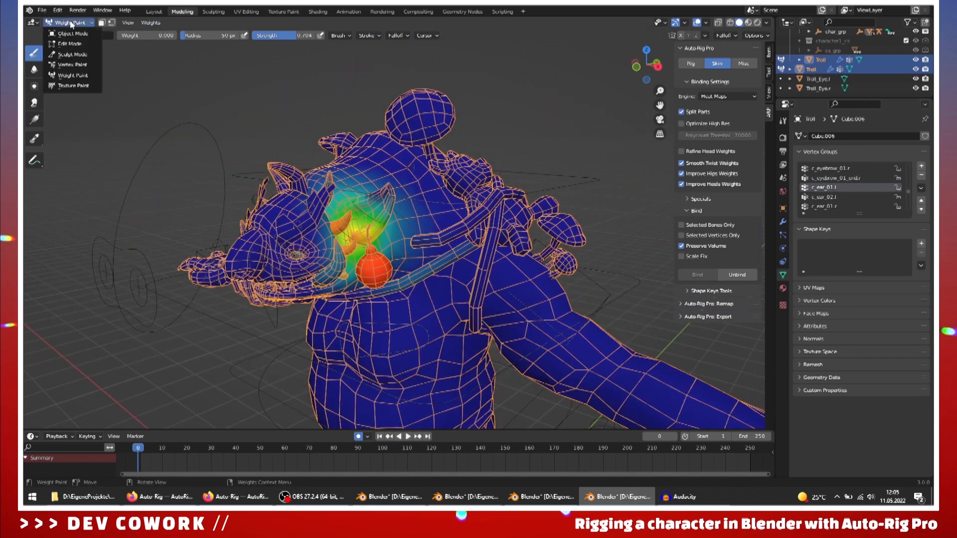
pyautogui.click(75, 32)
pyautogui.click(396, 204)
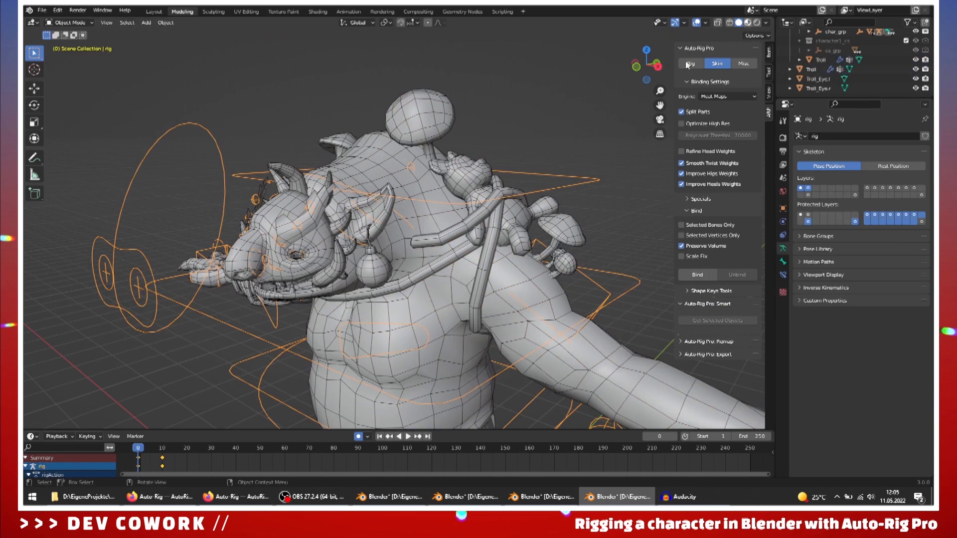
pyautogui.click(748, 23)
pyautogui.moveTo(481, 277)
pyautogui.mouseDown(button='middle')
pyautogui.moveTo(513, 162)
pyautogui.moveTo(486, 186)
pyautogui.moveTo(270, 203)
pyautogui.moveTo(381, 206)
pyautogui.moveTo(429, 250)
pyautogui.moveTo(428, 114)
pyautogui.moveTo(439, 233)
pyautogui.moveTo(369, 238)
pyautogui.moveTo(377, 226)
pyautogui.moveTo(387, 304)
pyautogui.moveTo(355, 230)
pyautogui.moveTo(361, 295)
pyautogui.moveTo(378, 294)
pyautogui.moveTo(407, 177)
pyautogui.moveTo(361, 171)
pyautogui.moveTo(433, 346)
pyautogui.moveTo(475, 265)
pyautogui.moveTo(371, 209)
pyautogui.mouseUp(button='middle')
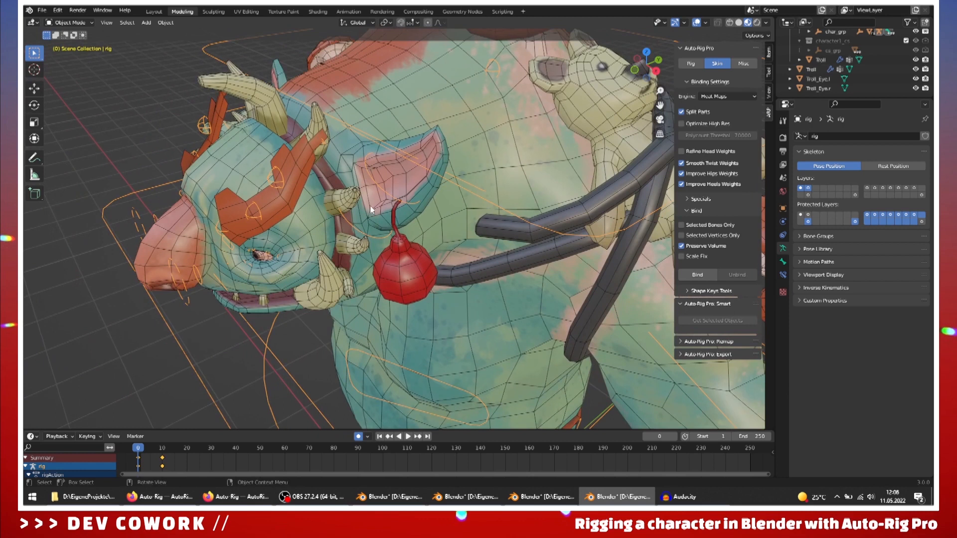
# Step: Put the rig in Pose Mode, select the left ear controllers c_ear_01.l and c_ear_02.l and try a free rotation
pyautogui.click(69, 22)
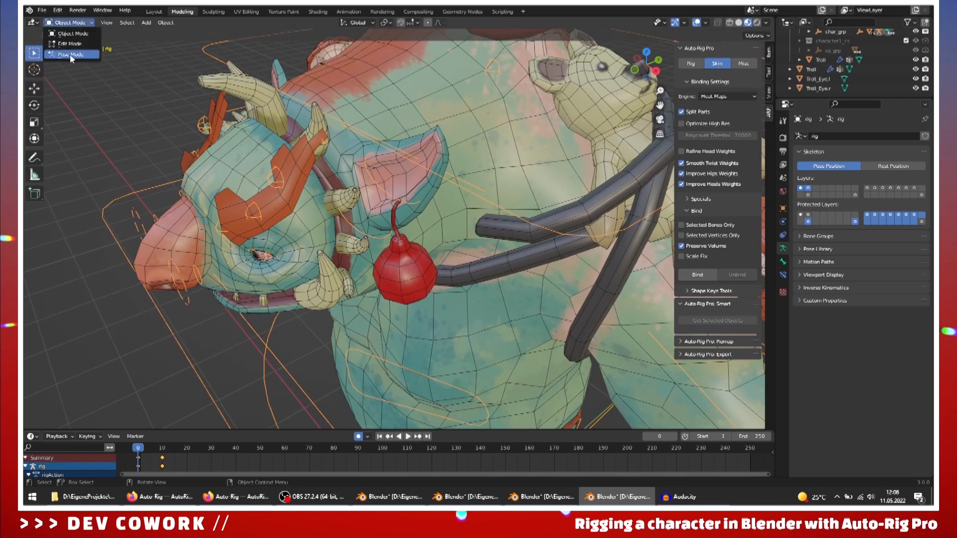
pyautogui.click(71, 55)
pyautogui.click(354, 224)
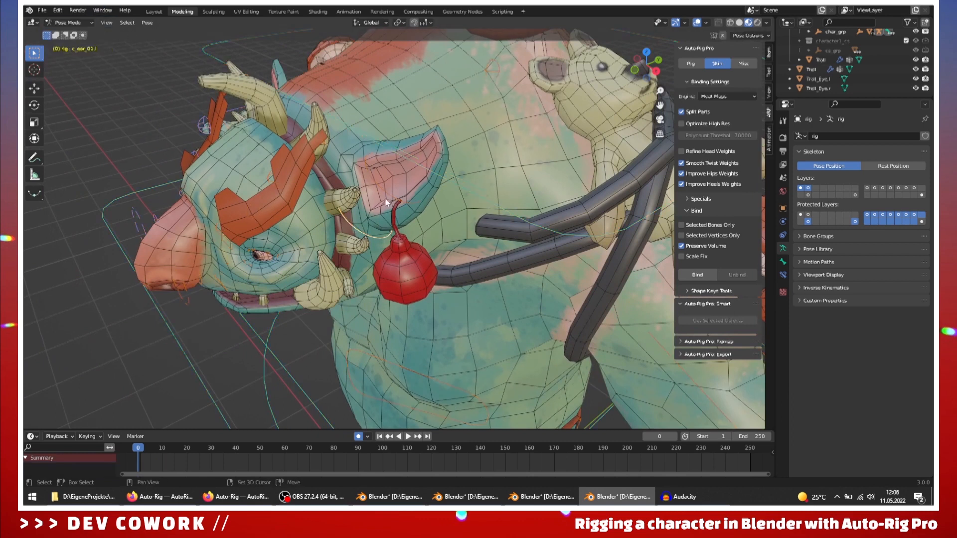
pyautogui.moveTo(386, 225); pyautogui.dragTo(317, 262, button='middle')
pyautogui.moveTo(360, 267); pyautogui.dragTo(385, 256, button='middle')
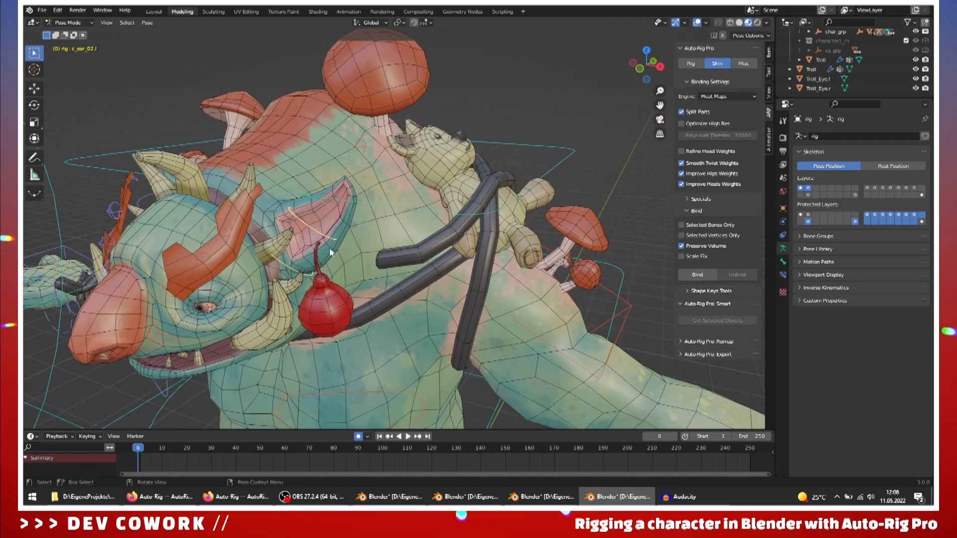
pyautogui.press('r')
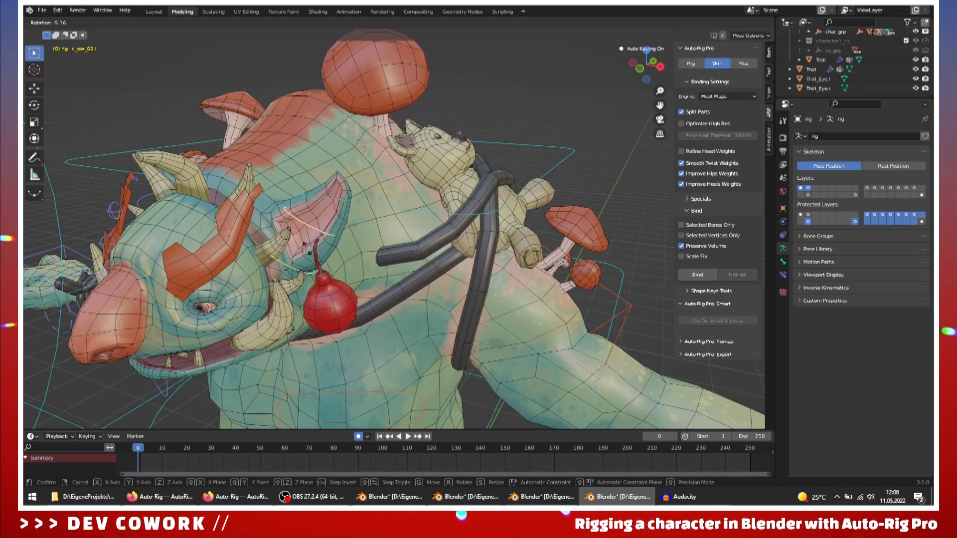
pyautogui.click(348, 239)
# Step: Rotate the left ear controllers 66° about the global X axis at frame 0
pyautogui.moveTo(314, 168); pyautogui.dragTo(342, 206, button='middle')
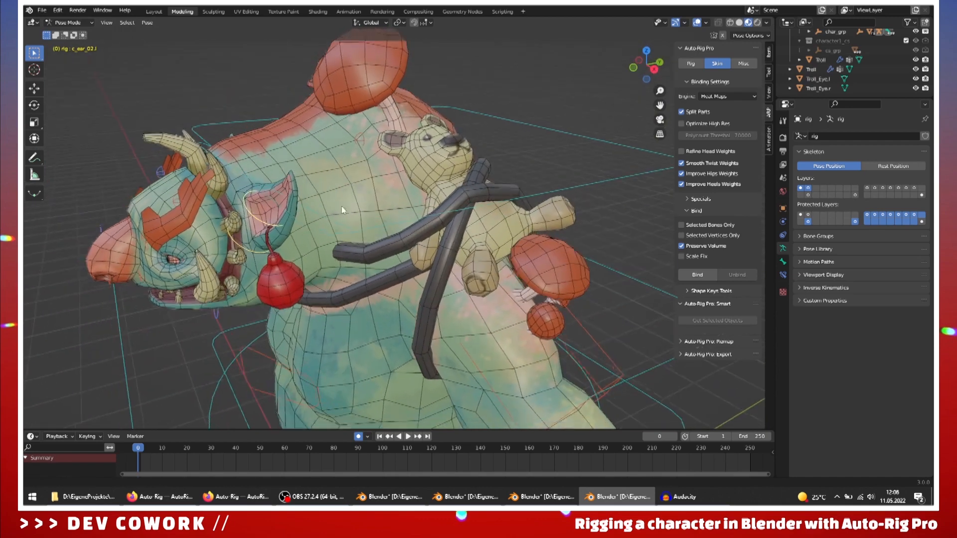
pyautogui.scroll(5, 328, 221)
pyautogui.press('r')
pyautogui.press('x')
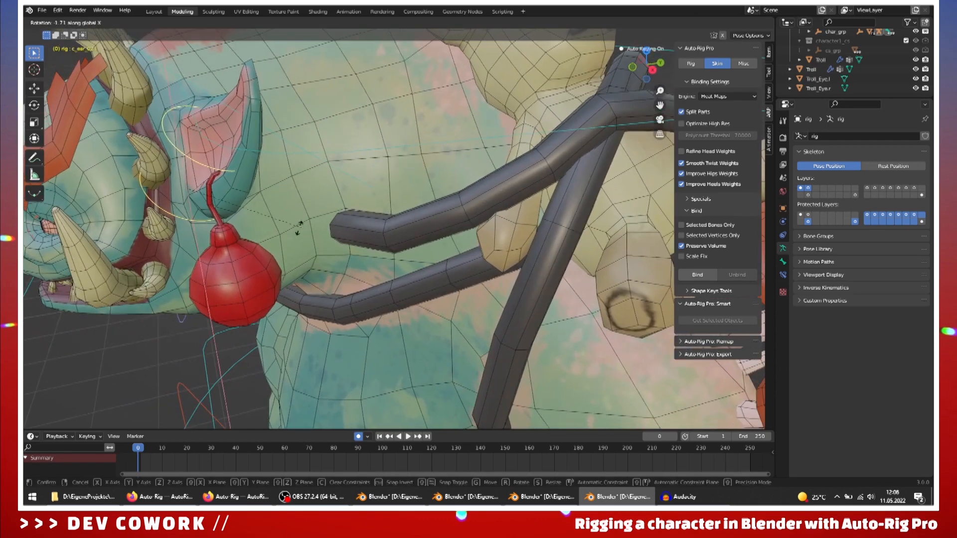
pyautogui.click(241, 129)
pyautogui.scroll(-2, 209, 183)
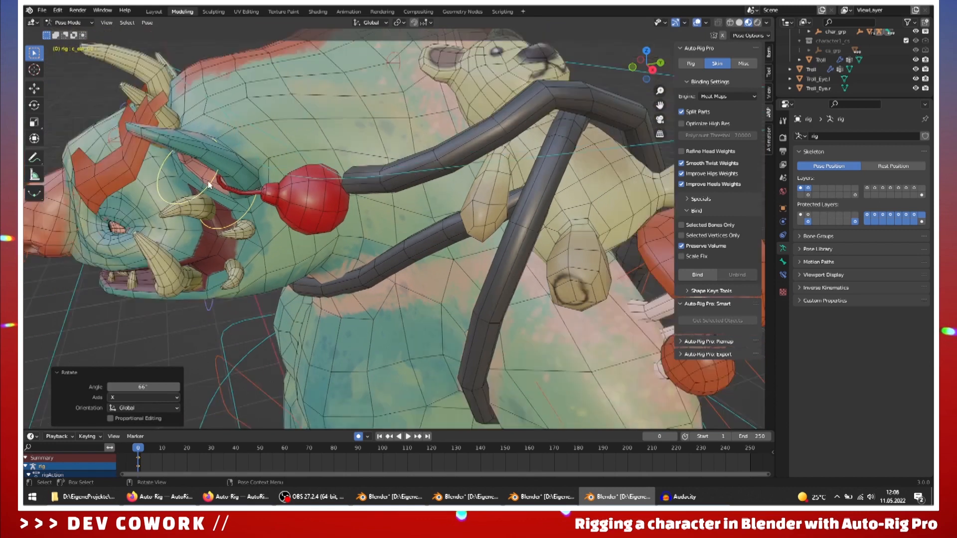
pyautogui.scroll(-1, 210, 184)
# Step: Advance the timeline to frame 12 and rotate the left ear controllers -50.1° about the global X axis
pyautogui.press('space')
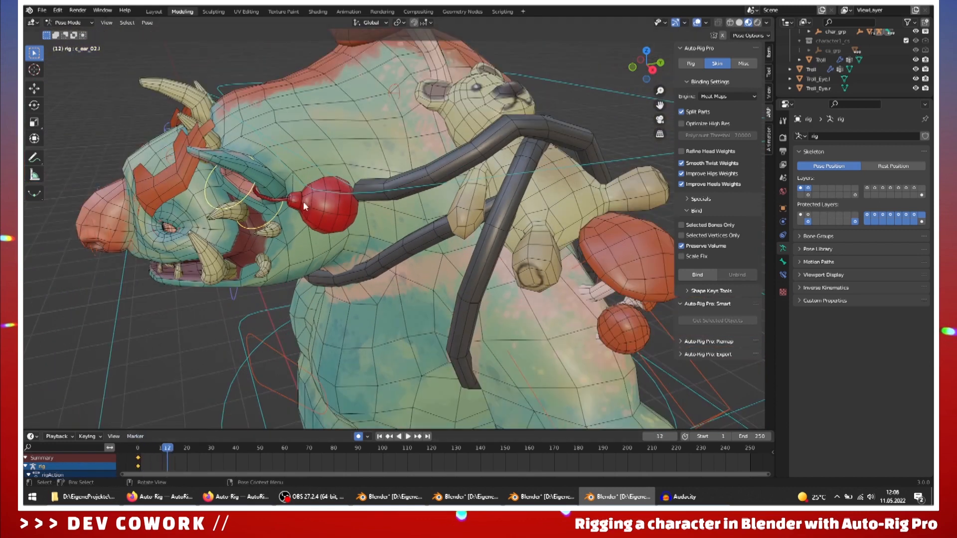
pyautogui.press('r')
pyautogui.press('x')
pyautogui.click(291, 223)
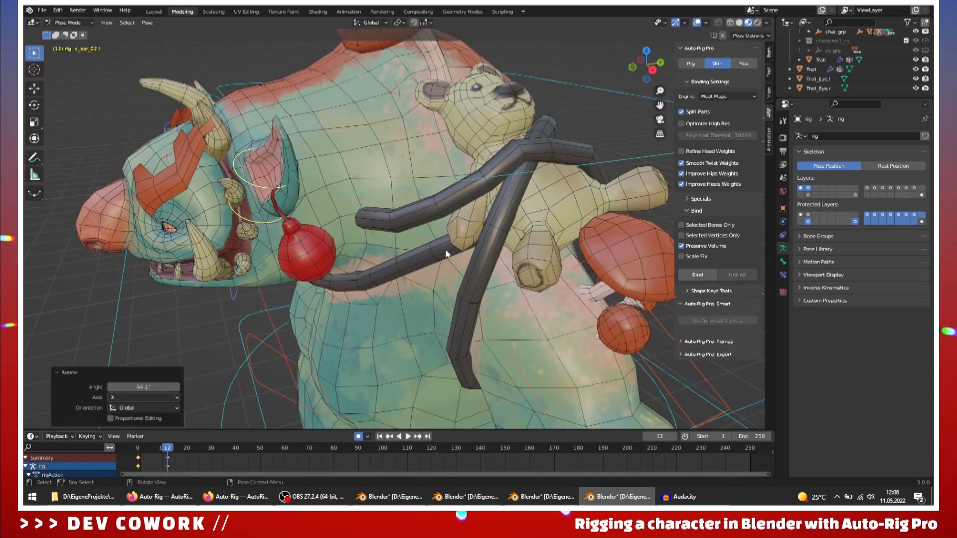
pyautogui.moveTo(291, 223); pyautogui.dragTo(187, 5, button='middle')
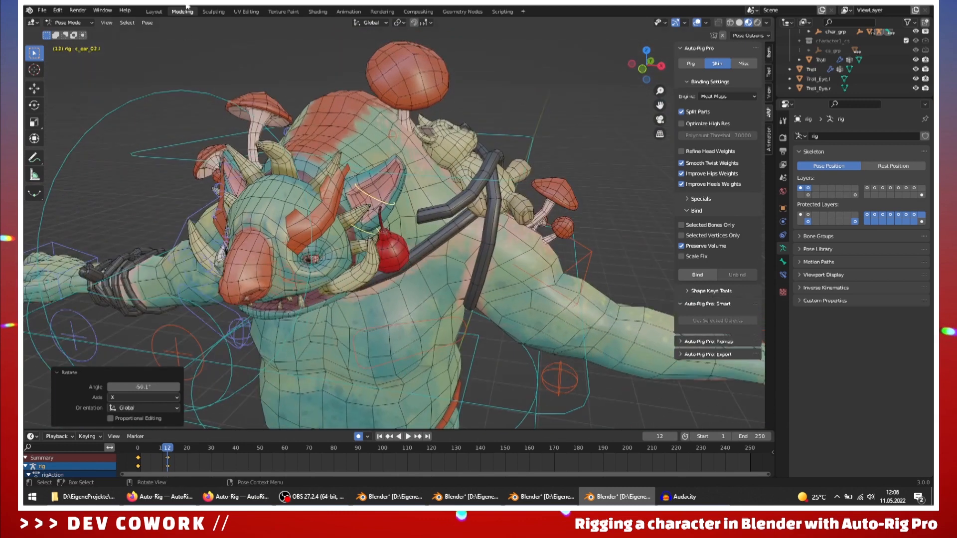
# Step: Return to Object Mode, select the Troll body mesh and enter Edit Mode on it
pyautogui.click(69, 23)
pyautogui.click(67, 31)
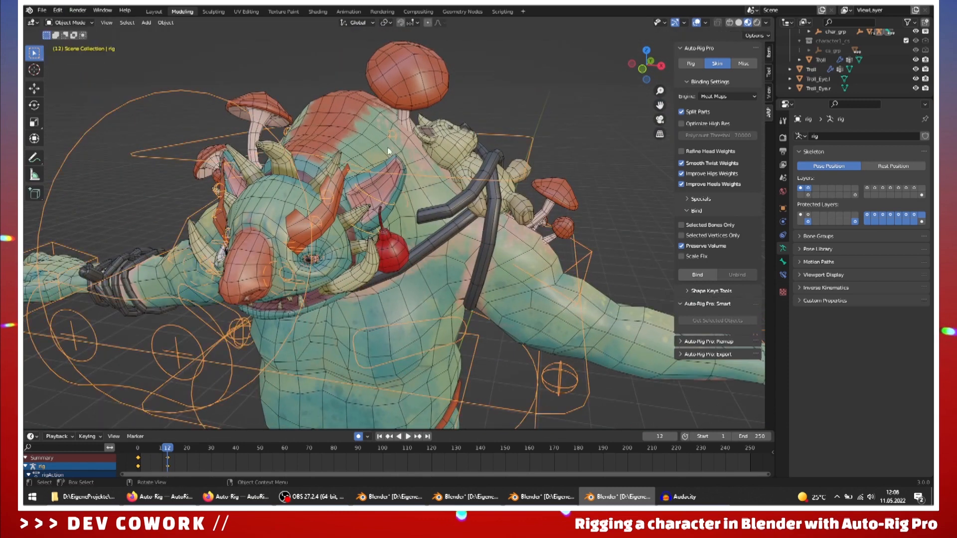
pyautogui.click(386, 148)
pyautogui.scroll(3, 351, 337)
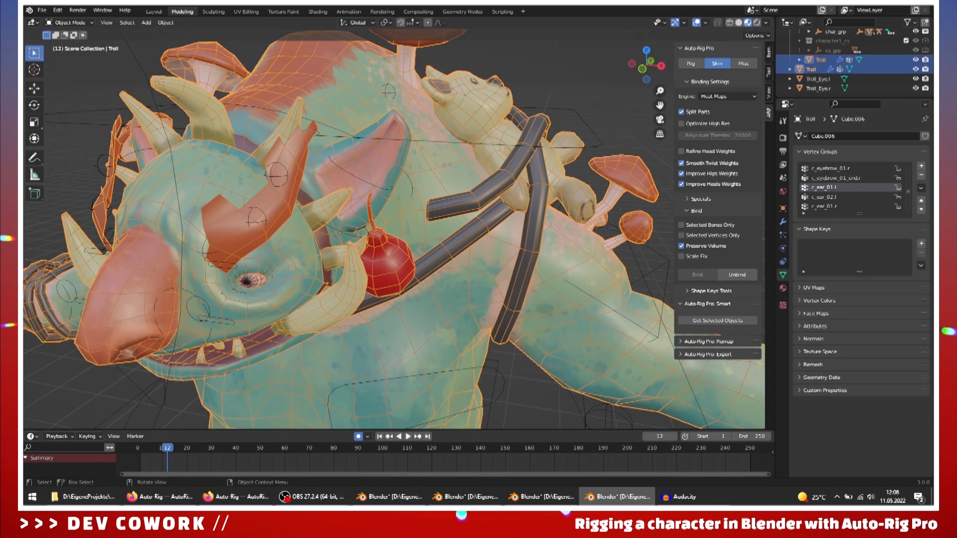
pyautogui.click(75, 23)
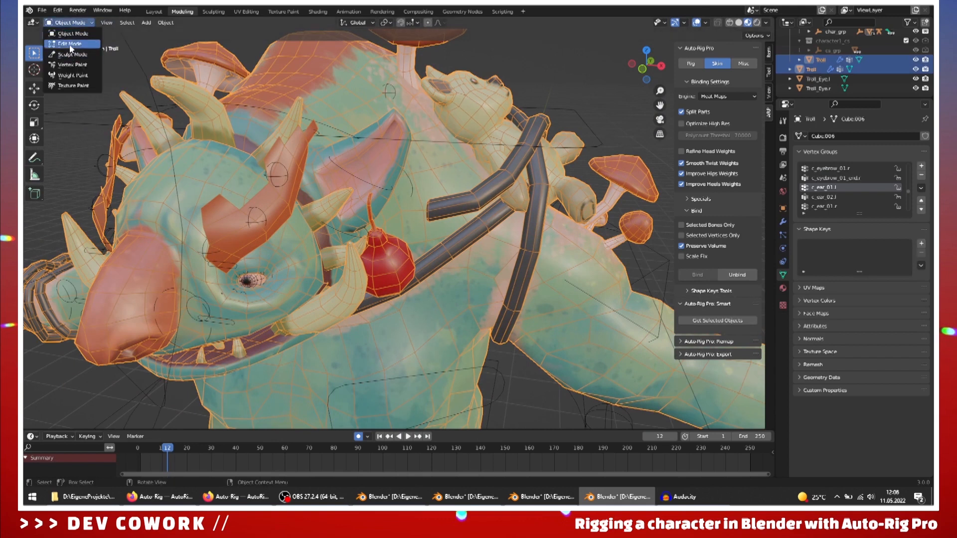
pyautogui.click(70, 46)
pyautogui.scroll(3, 381, 244)
pyautogui.scroll(-3, 382, 244)
pyautogui.moveTo(382, 245); pyautogui.dragTo(335, 255, button='middle')
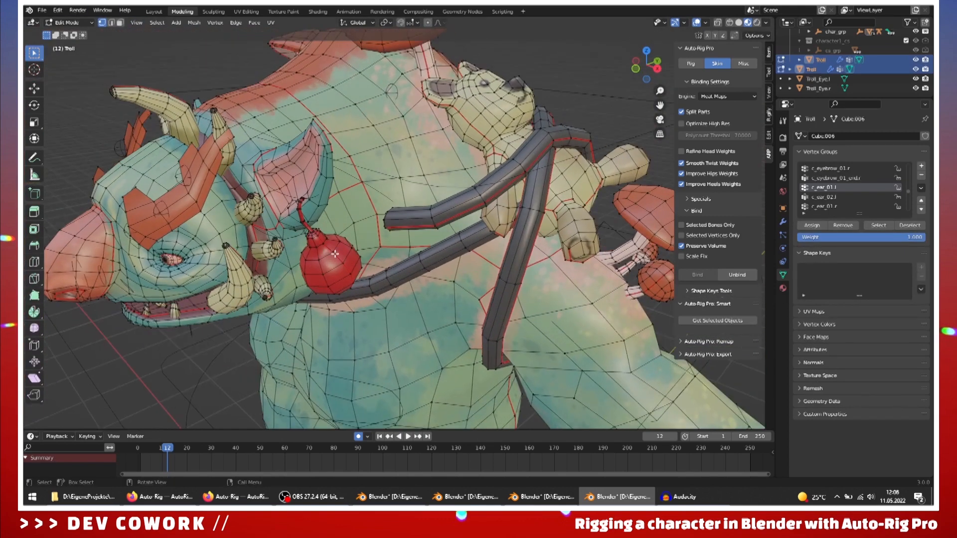
# Step: Turn on X-ray, select the vertices at the tip of the left ear and grow the selection over the whole ear
pyautogui.moveTo(392, 174); pyautogui.dragTo(299, 141, button='middle')
pyautogui.scroll(3, 313, 163)
pyautogui.moveTo(299, 141); pyautogui.dragTo(354, 178)
pyautogui.moveTo(355, 177); pyautogui.dragTo(353, 175, button='middle')
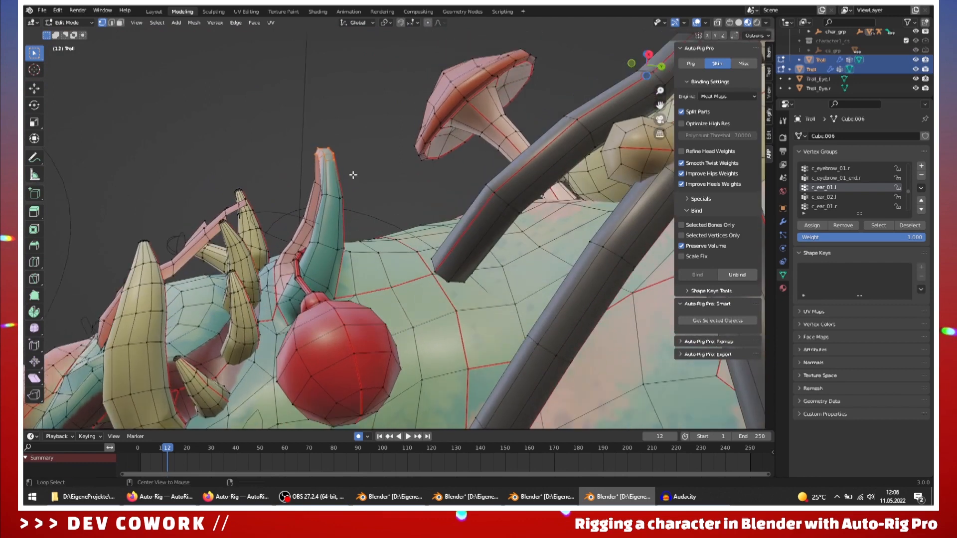
pyautogui.hotkey('alt', 'z')
pyautogui.moveTo(352, 162); pyautogui.dragTo(354, 170)
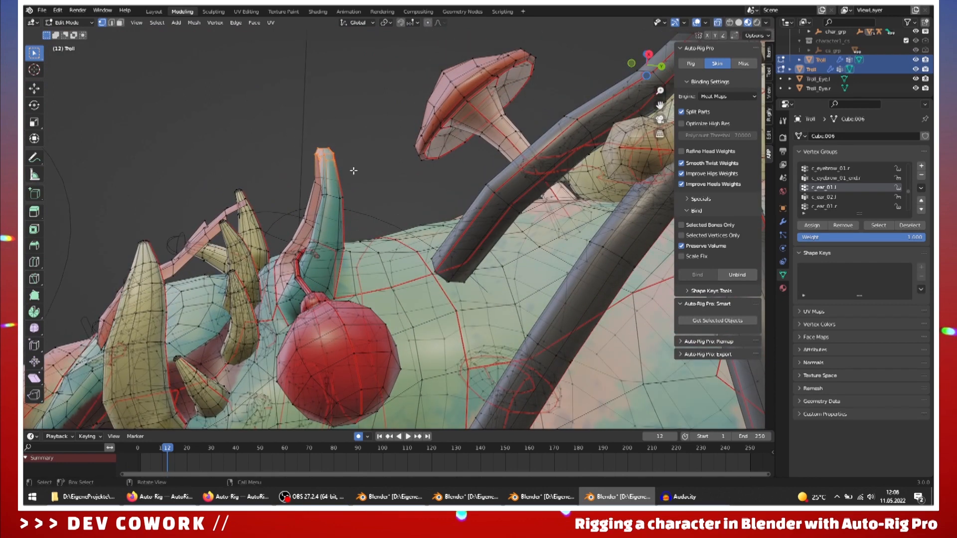
pyautogui.moveTo(353, 171); pyautogui.dragTo(363, 204, button='middle')
pyautogui.press('ctrl+KP_Add')
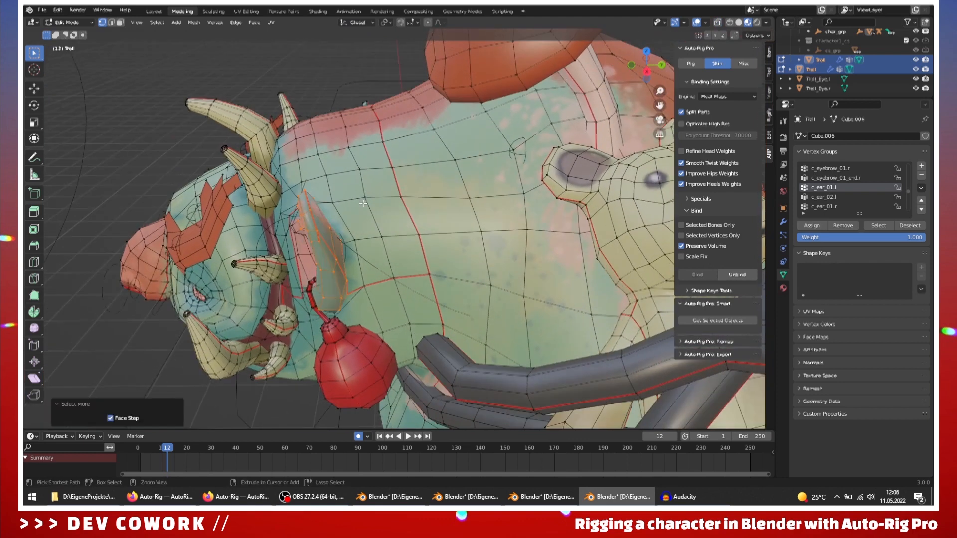
# Step: Deselect the surplus body vertices behind and above the left ear, keeping the ear and its base selected
pyautogui.moveTo(465, 240); pyautogui.dragTo(526, 162, button='middle')
pyautogui.keyDown('ctrl'); pyautogui.click(467, 273); pyautogui.keyUp('ctrl')
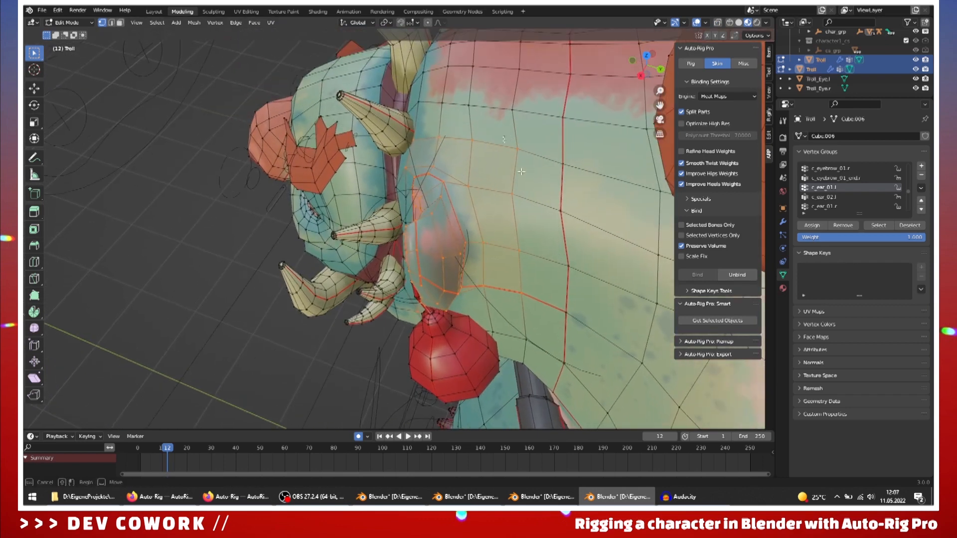
pyautogui.moveTo(449, 173); pyautogui.dragTo(446, 130, button='middle')
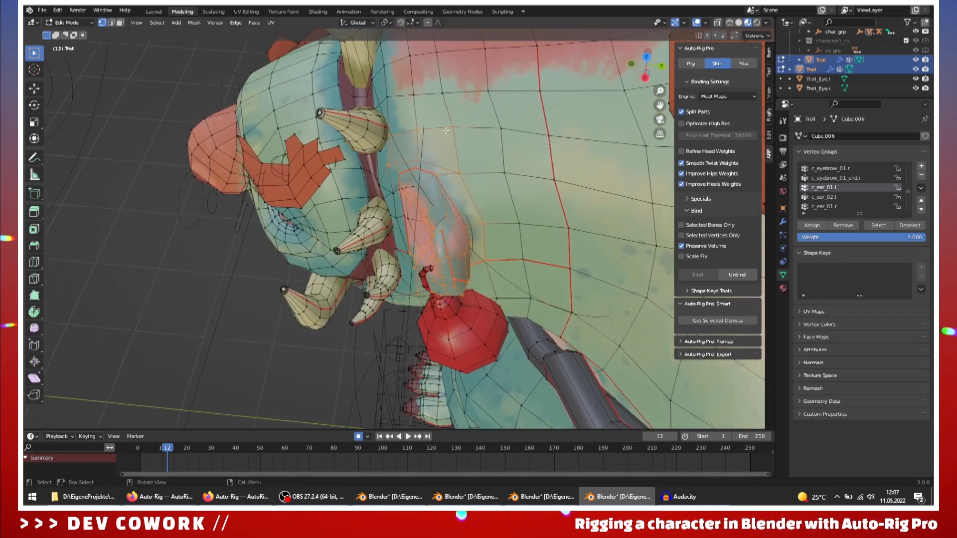
pyautogui.keyDown('ctrl'); pyautogui.moveTo(445, 143); pyautogui.dragTo(445, 144); pyautogui.keyUp('ctrl')
pyautogui.moveTo(445, 144); pyautogui.dragTo(492, 119, button='middle')
pyautogui.scroll(2, 429, 179)
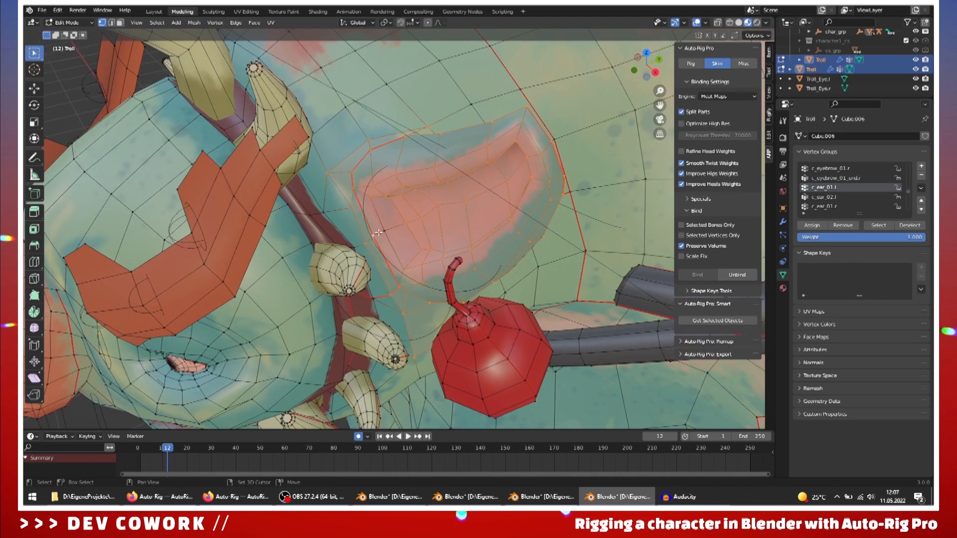
pyautogui.moveTo(402, 274); pyautogui.dragTo(275, 103, button='middle')
pyautogui.scroll(-6, 361, 249)
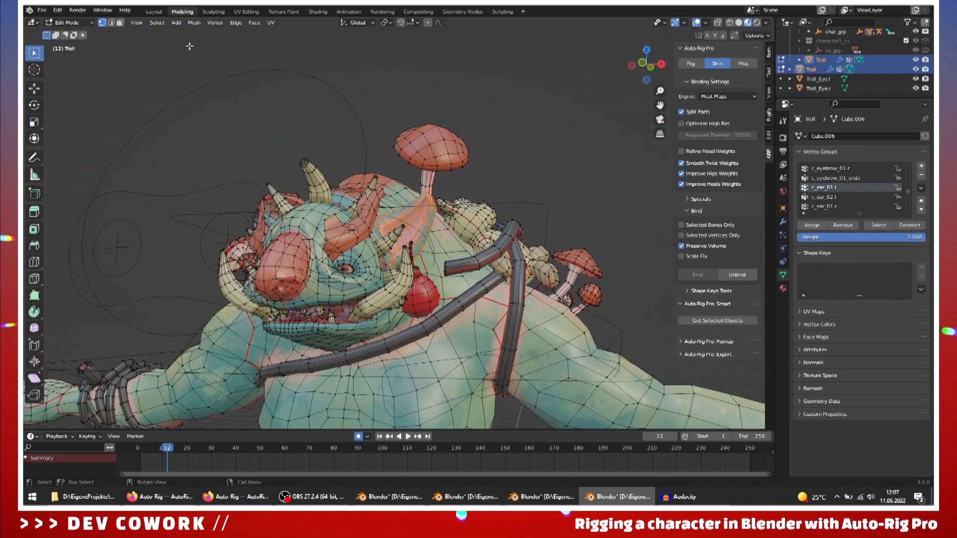
# Step: Invert the vertex selection so everything except the left ear is selected
pyautogui.click(157, 24)
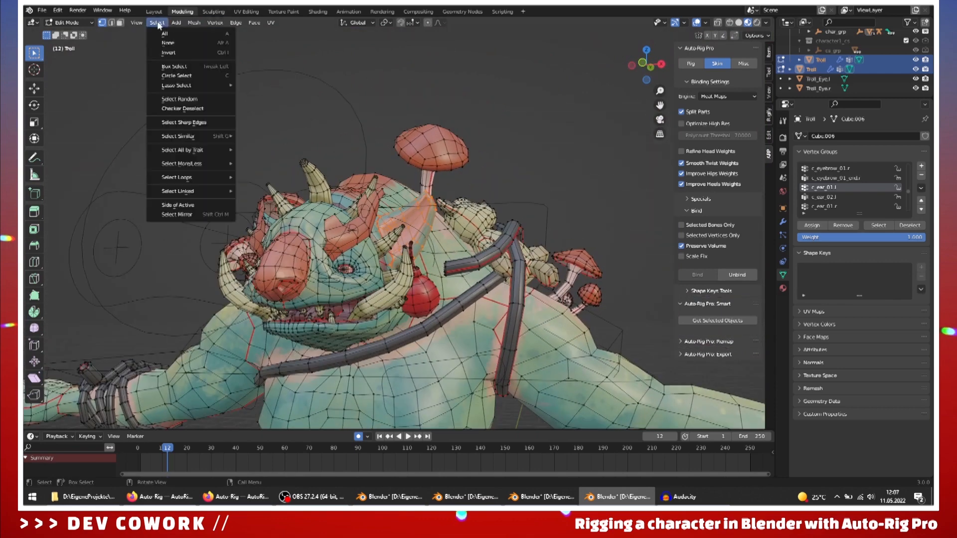
pyautogui.click(162, 54)
pyautogui.moveTo(264, 135); pyautogui.dragTo(434, 249, button='middle')
pyautogui.keyDown('shift'); pyautogui.moveTo(533, 214); pyautogui.dragTo(477, 153, button='middle'); pyautogui.keyUp('shift')
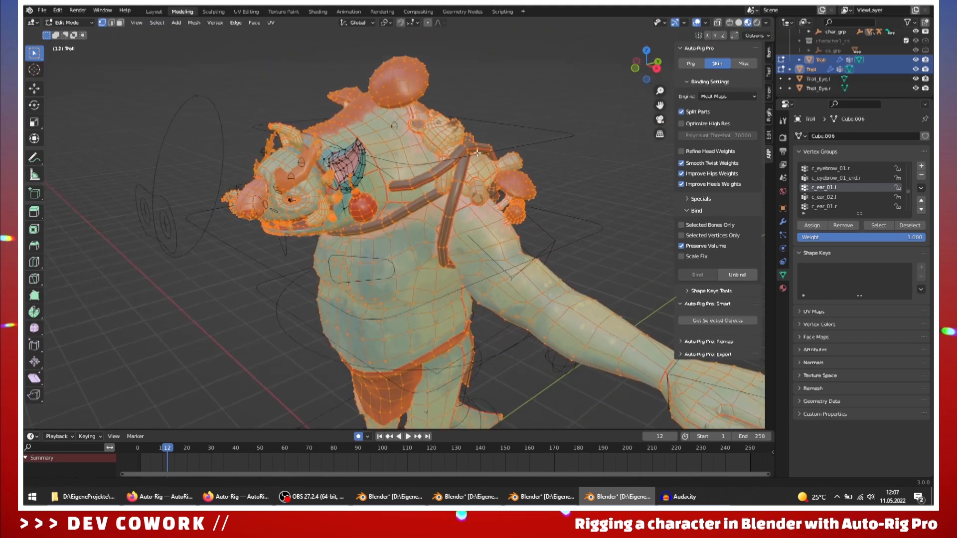
# Step: Switch the troll mesh to Weight Paint mode and enable vertex selection masking
pyautogui.click(65, 23)
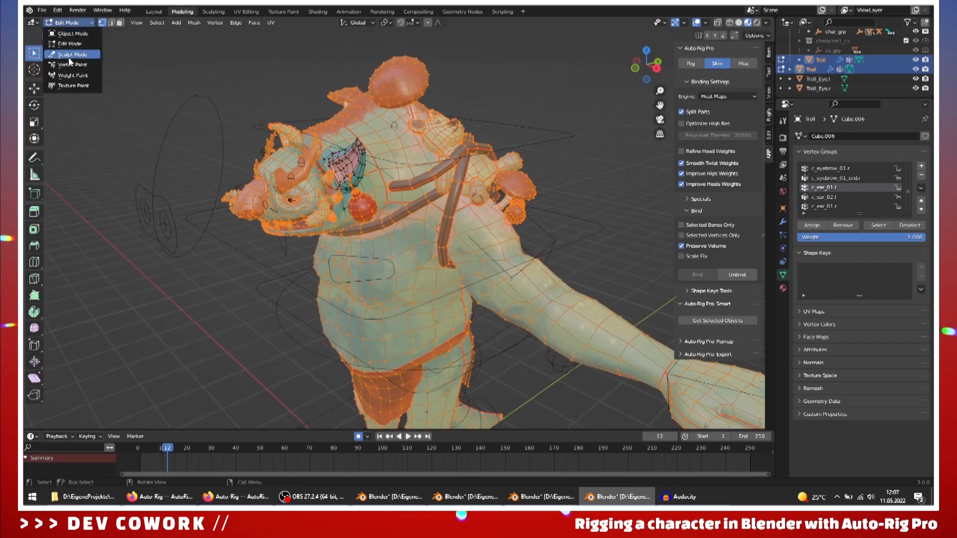
pyautogui.click(71, 76)
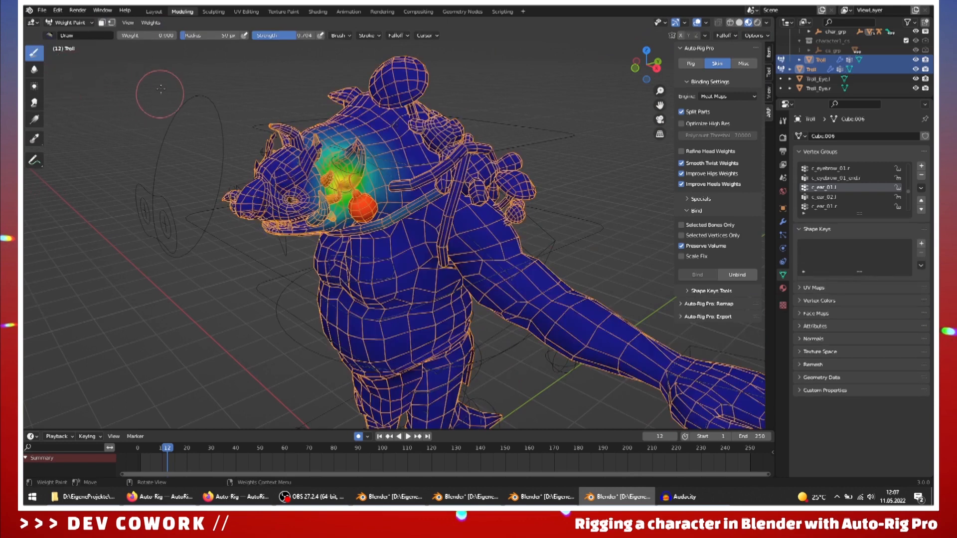
pyautogui.click(111, 23)
pyautogui.scroll(4, 588, 201)
pyautogui.moveTo(588, 200)
pyautogui.mouseDown(button='middle')
pyautogui.moveTo(578, 220)
pyautogui.moveTo(630, 269)
pyautogui.mouseUp(button='middle')
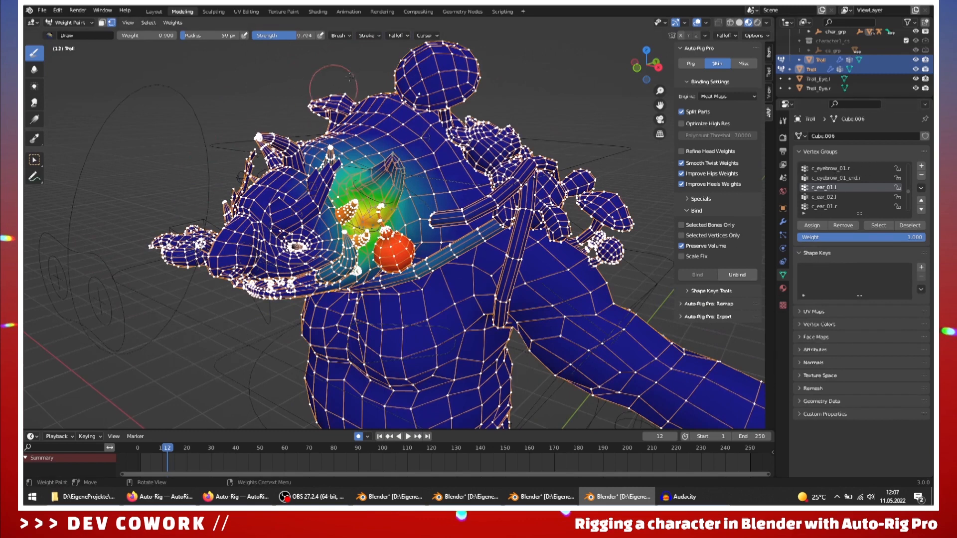
# Step: Remove the selected vertices from the c_ear_01.l and c_ear_02.l vertex groups
pyautogui.scroll(2, 469, 333)
pyautogui.moveTo(425, 336); pyautogui.dragTo(379, 304, button='middle')
pyautogui.moveTo(549, 176); pyautogui.dragTo(533, 189, button='middle')
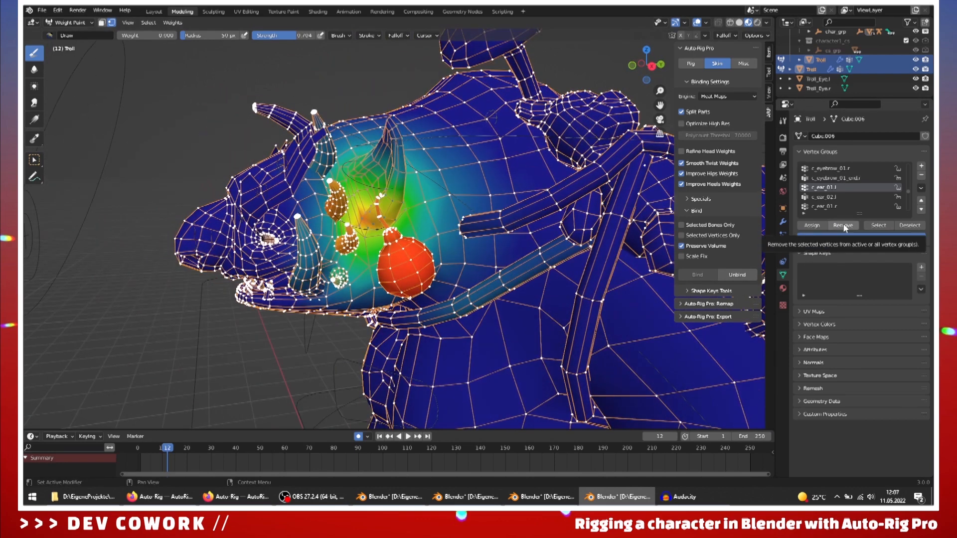
pyautogui.click(842, 226)
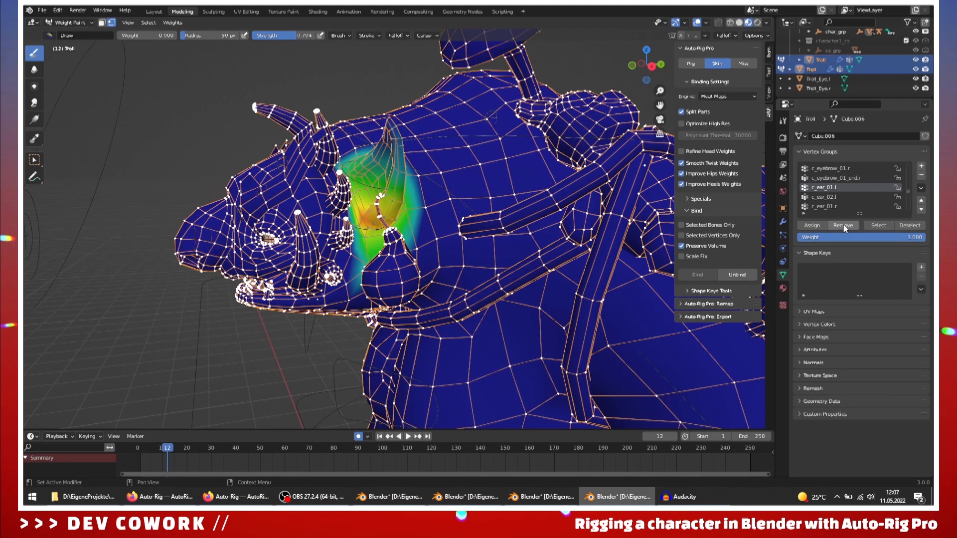
pyautogui.click(825, 197)
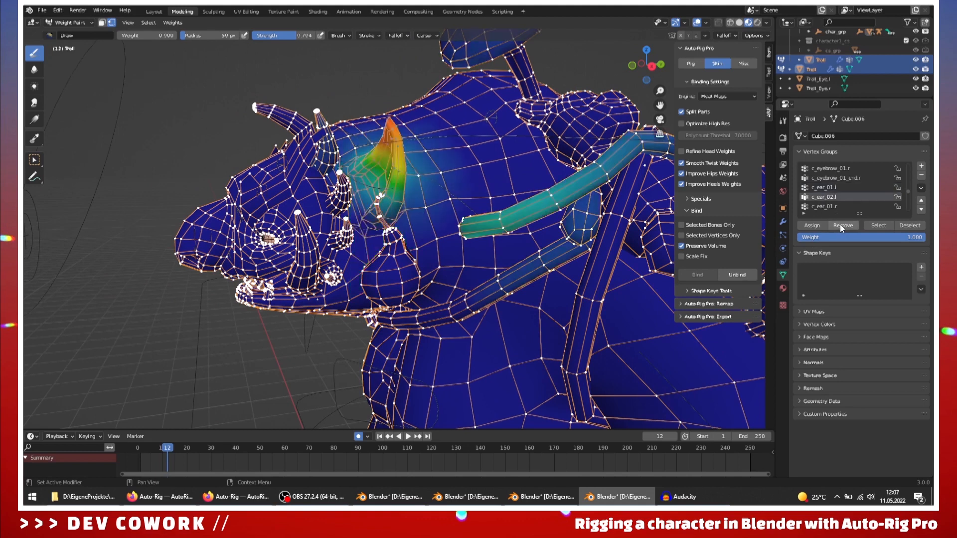
pyautogui.click(840, 225)
# Step: Scrub the timeline to frame 3, examine the c_ear_02.l weights on the moving ear and return to frame 0
pyautogui.moveTo(173, 450); pyautogui.dragTo(146, 468)
pyautogui.moveTo(349, 215); pyautogui.dragTo(397, 343, button='middle')
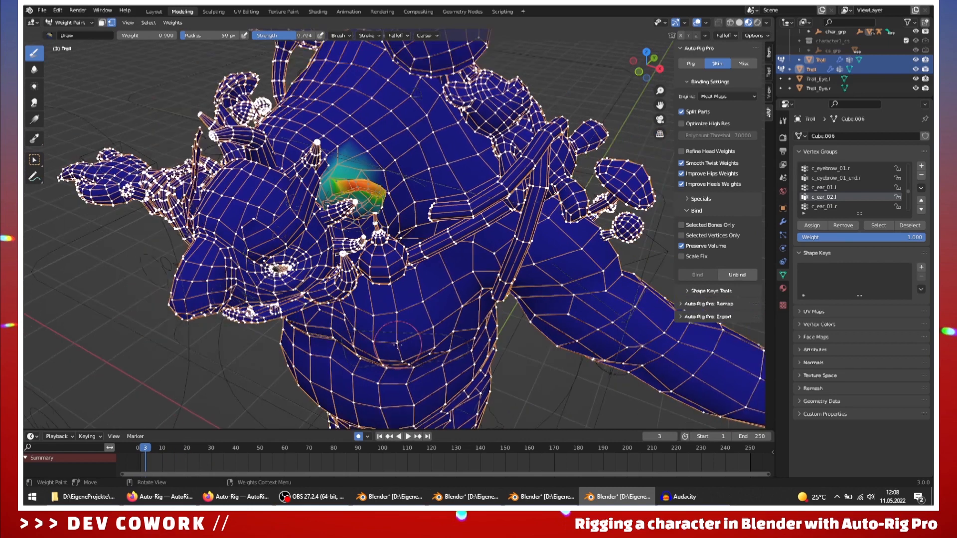
pyautogui.click(692, 63)
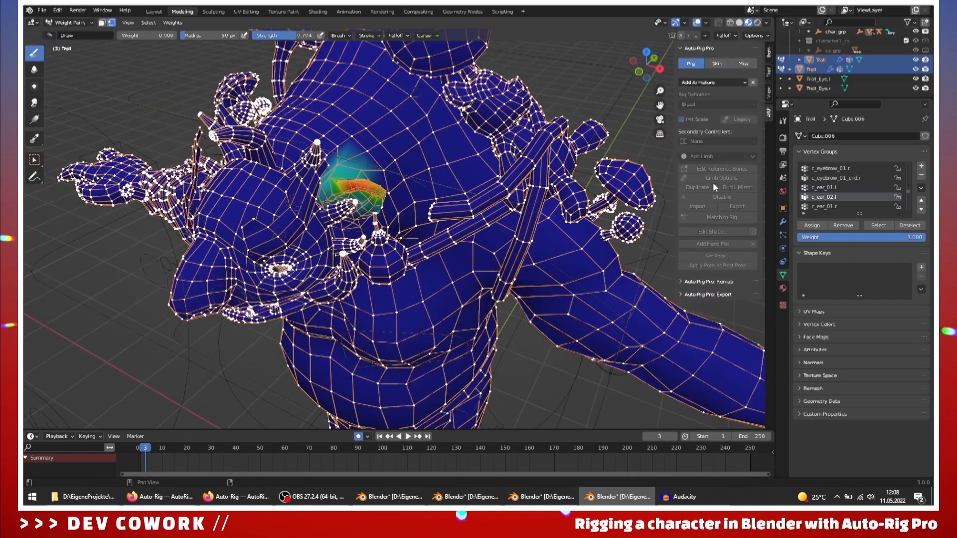
pyautogui.click(718, 62)
pyautogui.moveTo(399, 249)
pyautogui.mouseDown(button='middle')
pyautogui.moveTo(375, 287)
pyautogui.moveTo(544, 155)
pyautogui.mouseUp(button='middle')
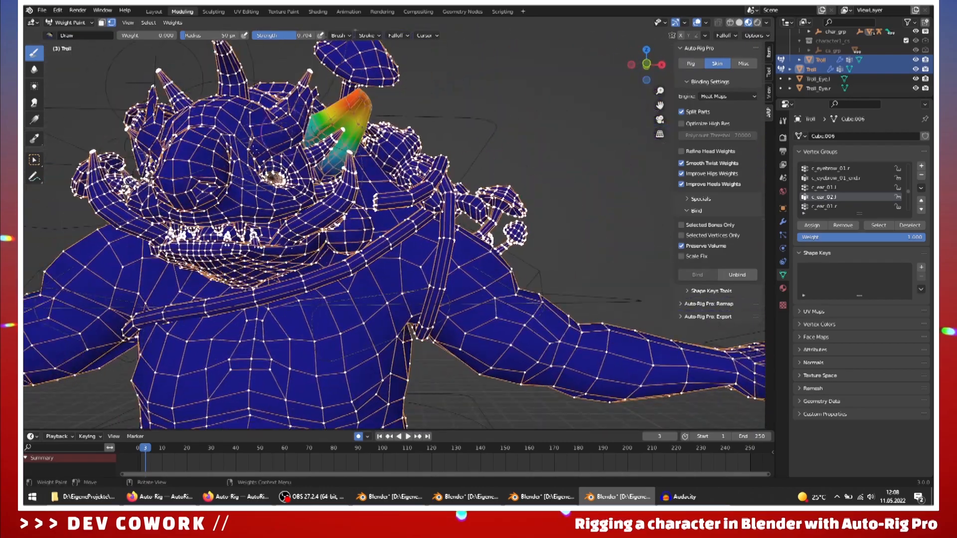
pyautogui.moveTo(396, 124); pyautogui.dragTo(360, 202, button='middle')
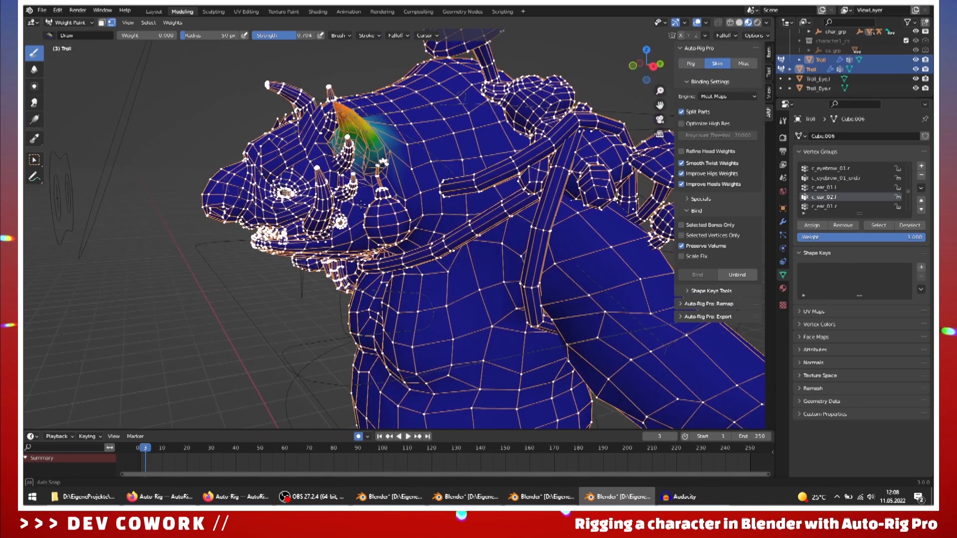
pyautogui.moveTo(145, 449); pyautogui.dragTo(764, 460)
pyautogui.scroll(-5, 292, 284)
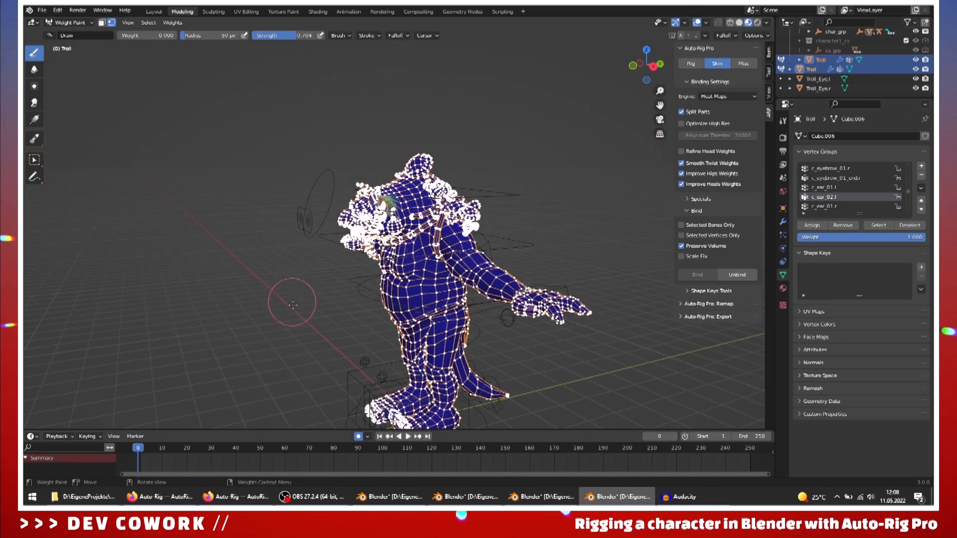
# Step: View the whole troll from the front and switch to the other Blender window containing the posed troll with raised arm
pyautogui.moveTo(293, 301); pyautogui.dragTo(434, 316, button='middle')
pyautogui.scroll(2, 419, 374)
pyautogui.keyDown('shift'); pyautogui.moveTo(458, 380); pyautogui.dragTo(483, 323, button='middle'); pyautogui.keyUp('shift')
pyautogui.scroll(-2, 515, 307)
pyautogui.click(421, 501)
pyautogui.scroll(-4, 495, 231)
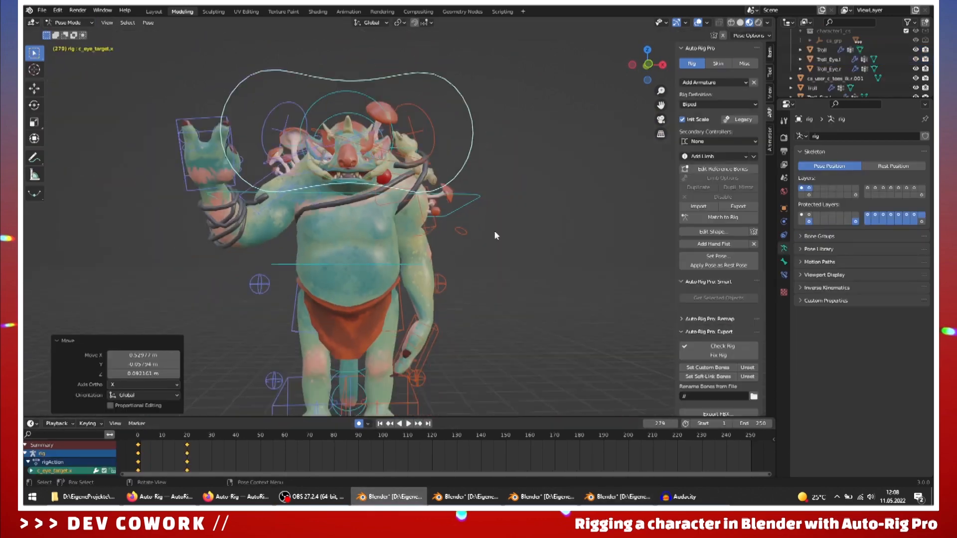
# Step: Try moving the c_eye_target.x controller to test the troll's eye movement, then cancel the move
pyautogui.scroll(2, 462, 219)
pyautogui.scroll(4, 462, 219)
pyautogui.scroll(-1, 523, 218)
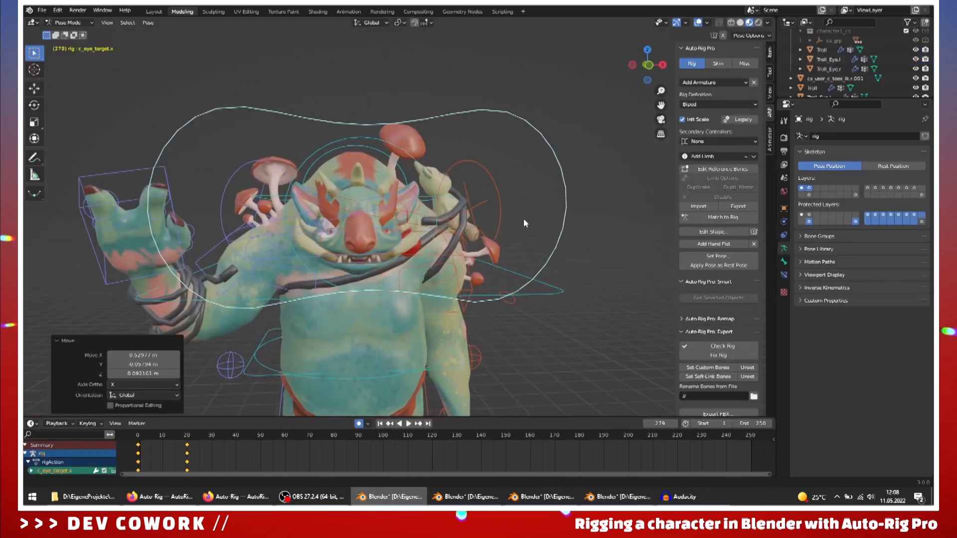
pyautogui.moveTo(569, 193); pyautogui.dragTo(534, 201, button='middle')
pyautogui.scroll(2, 539, 205)
pyautogui.moveTo(593, 243); pyautogui.dragTo(530, 187, button='middle')
pyautogui.scroll(-4, 523, 187)
pyautogui.press('g')
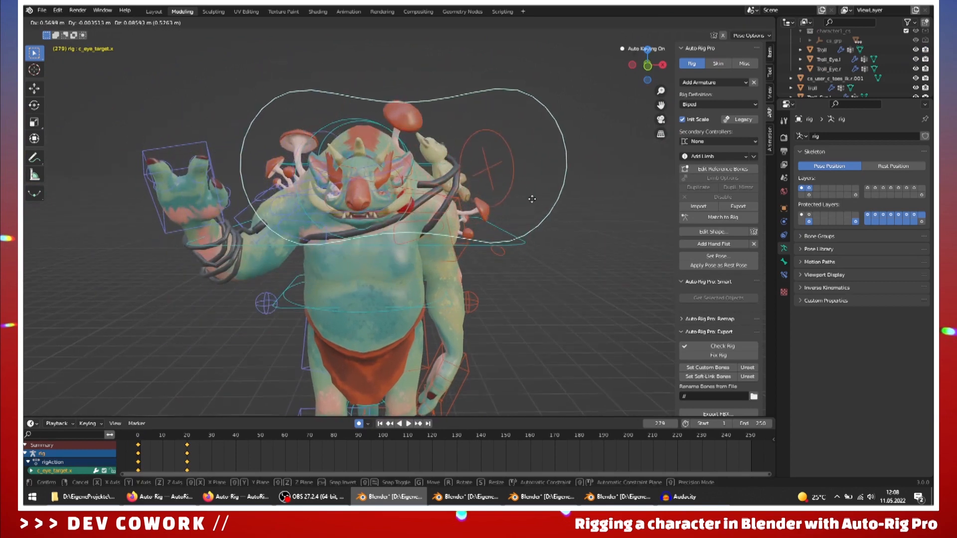
pyautogui.rightClick(473, 224)
# Step: Rotate the c_chin_01.x controller downward so the troll's mouth opens wide
pyautogui.scroll(-1, 513, 273)
pyautogui.scroll(4, 512, 272)
pyautogui.moveTo(504, 274); pyautogui.dragTo(392, 222, button='middle')
pyautogui.click(364, 223)
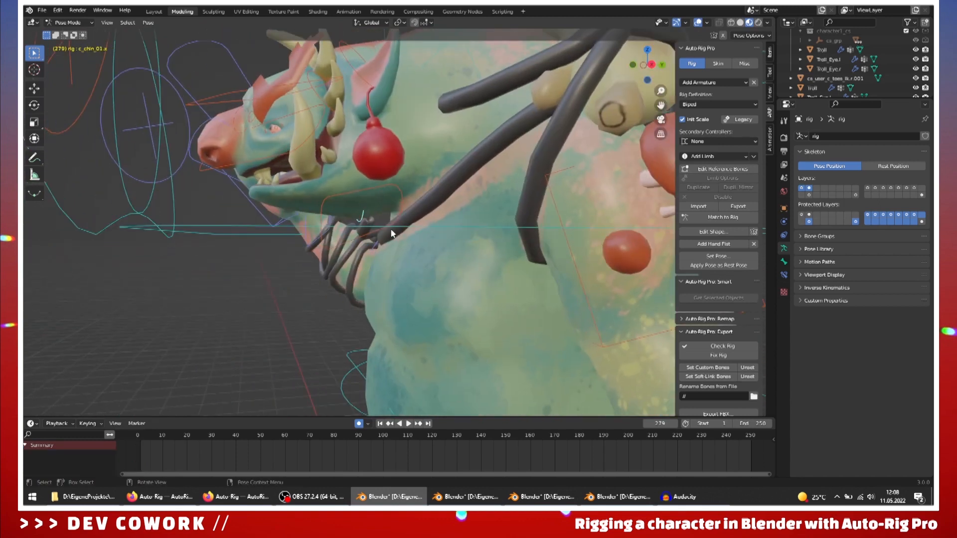
pyautogui.press('r')
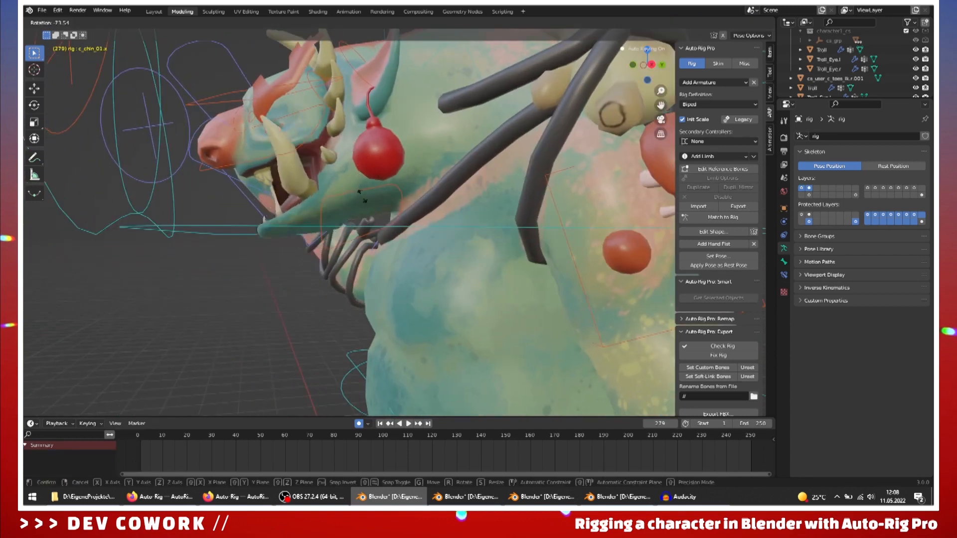
pyautogui.click(339, 195)
pyautogui.moveTo(200, 210); pyautogui.dragTo(403, 428, button='middle')
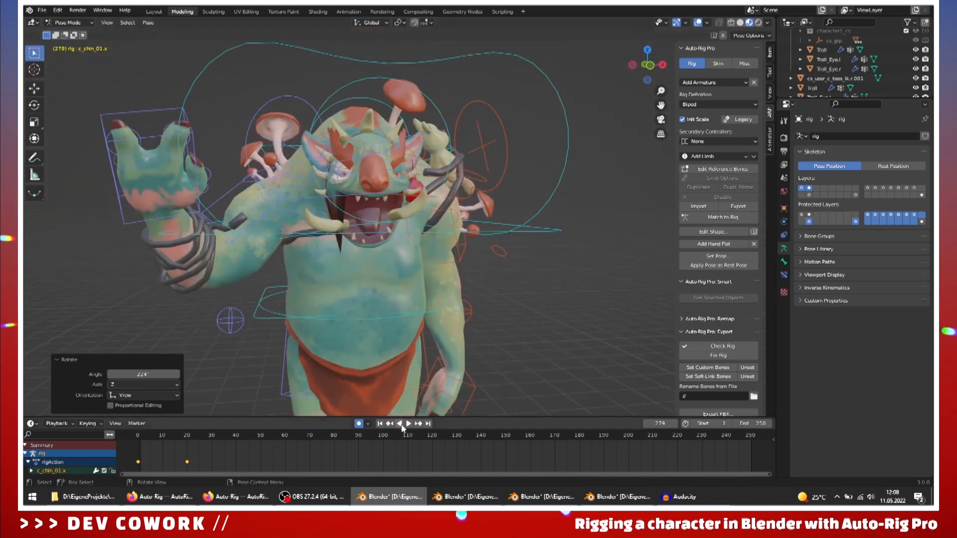
# Step: Switch to the Blender window with the purple-haired character and examine the facial controllers around the mouth
pyautogui.click(484, 499)
pyautogui.click(556, 500)
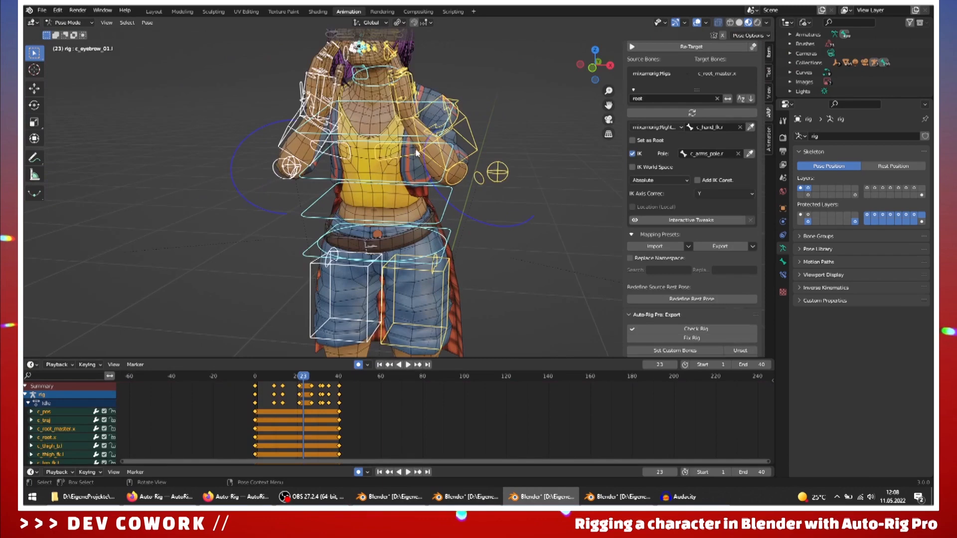
pyautogui.scroll(10, 427, 286)
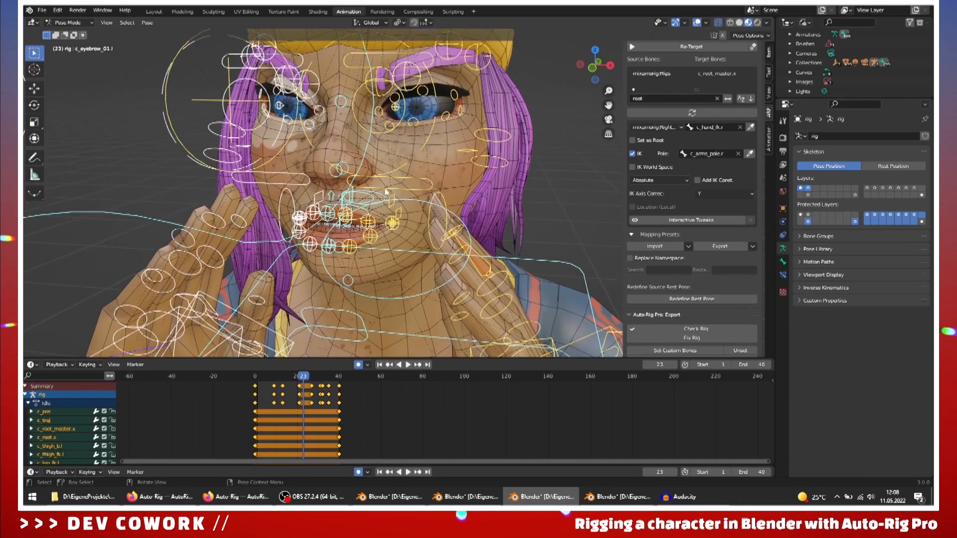
pyautogui.moveTo(418, 184); pyautogui.dragTo(448, 225, button='middle')
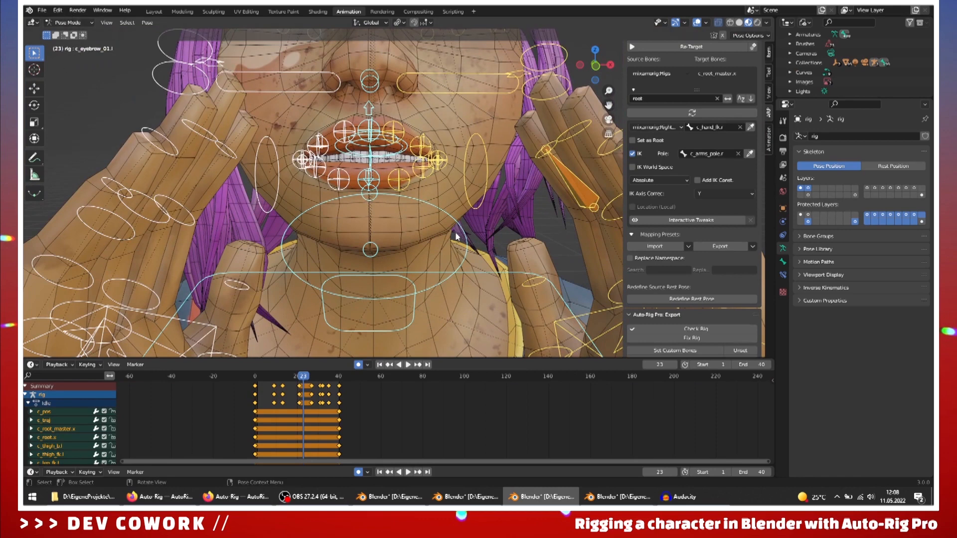
# Step: Select the purple-haired character's c_jawbone.x controller and move it down to open the mouth
pyautogui.click(461, 235)
pyautogui.moveTo(460, 238); pyautogui.dragTo(381, 222, button='middle')
pyautogui.click(380, 240)
pyautogui.click(346, 272)
pyautogui.moveTo(449, 303); pyautogui.dragTo(405, 219, button='middle')
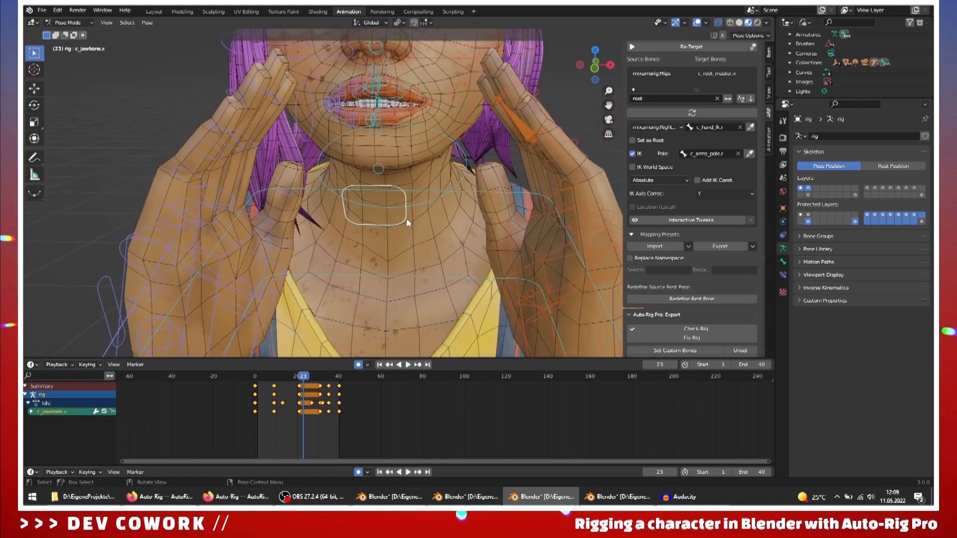
pyautogui.press('g')
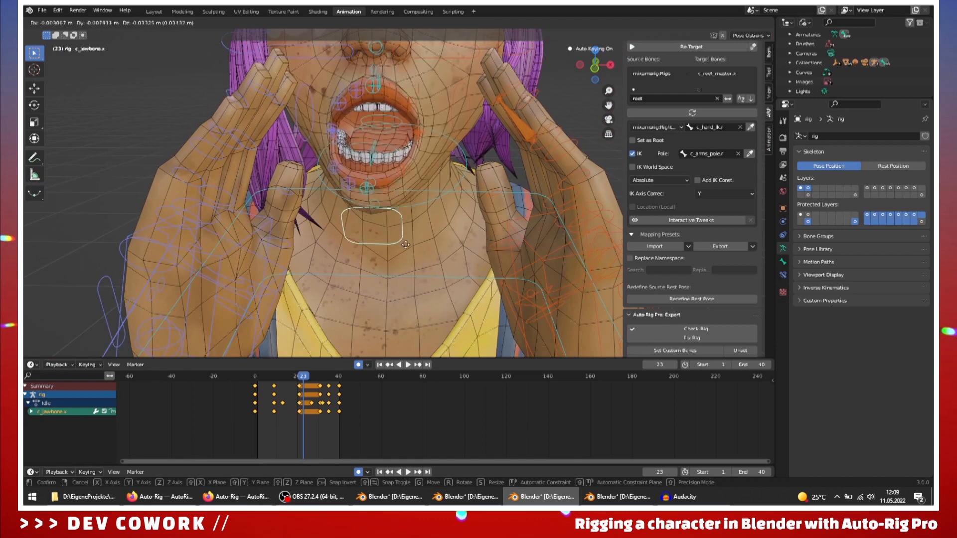
pyautogui.click(408, 247)
# Step: Try rotating the c_tong_02.x and c_tong_03.x tongue controllers together, including about the X axis, and cancel
pyautogui.moveTo(408, 247); pyautogui.dragTo(450, 206, button='middle')
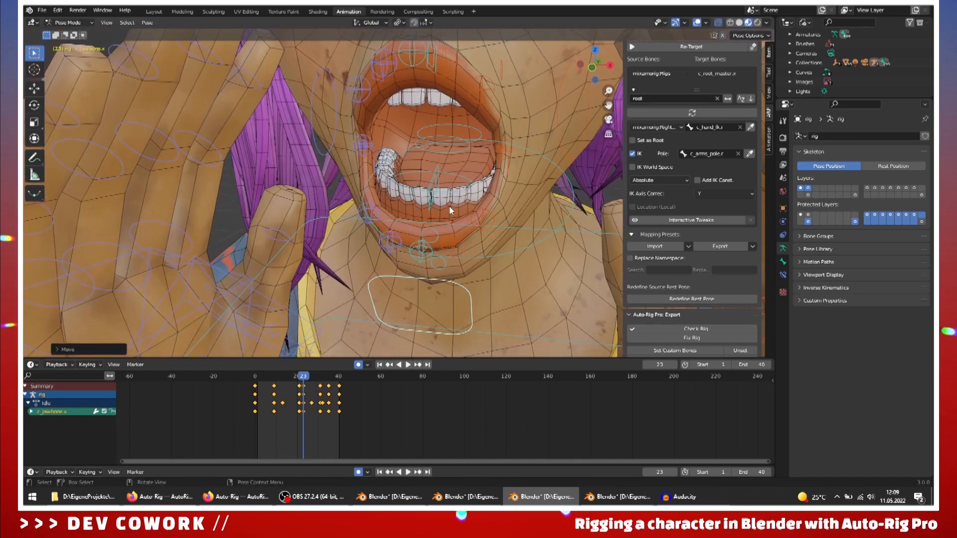
pyautogui.click(453, 172)
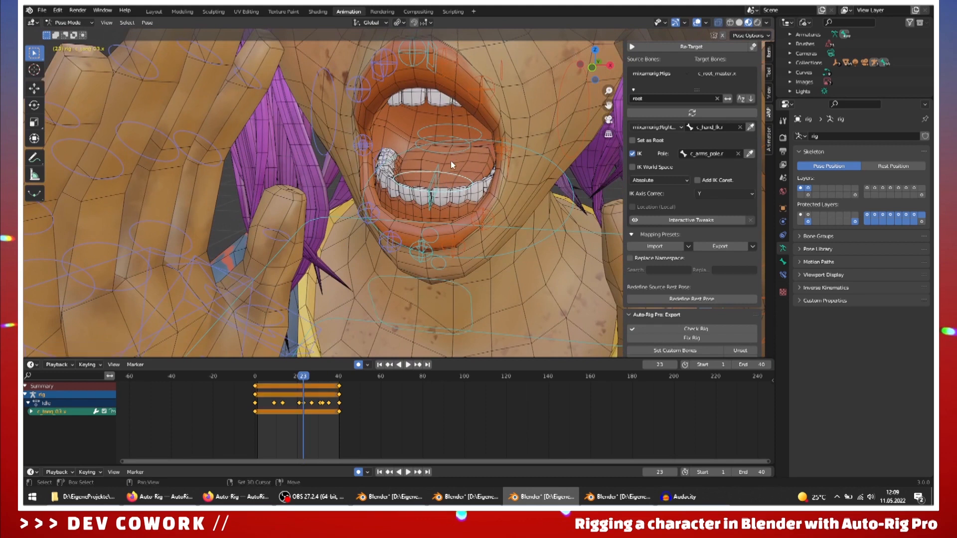
pyautogui.keyDown('shift'); pyautogui.click(452, 153); pyautogui.keyUp('shift')
pyautogui.press('r')
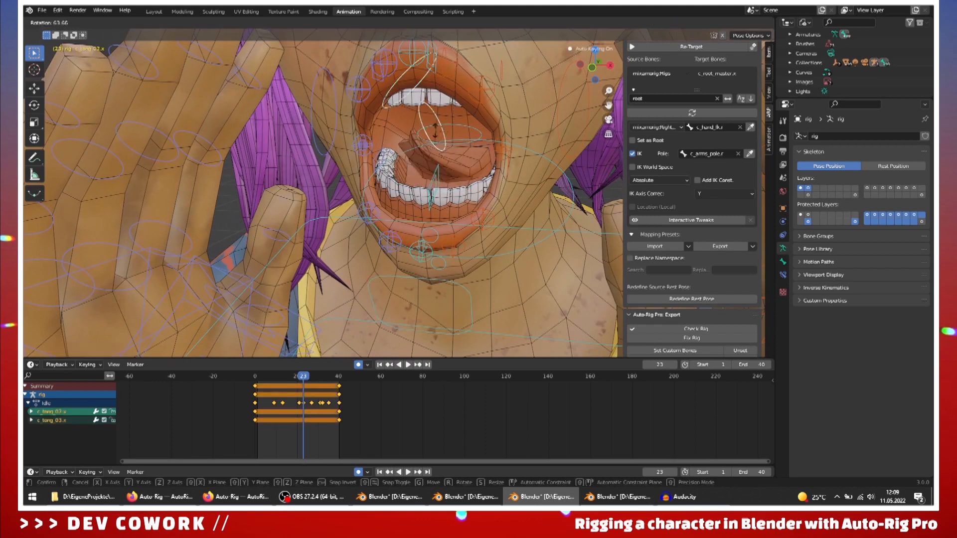
pyautogui.press('x')
pyautogui.rightClick(430, 156)
pyautogui.scroll(-1, 429, 169)
# Step: Try scaling up the c_cheek_inflate.l controller to inflate the cheek, and cancel
pyautogui.moveTo(429, 168); pyautogui.dragTo(420, 246, button='middle')
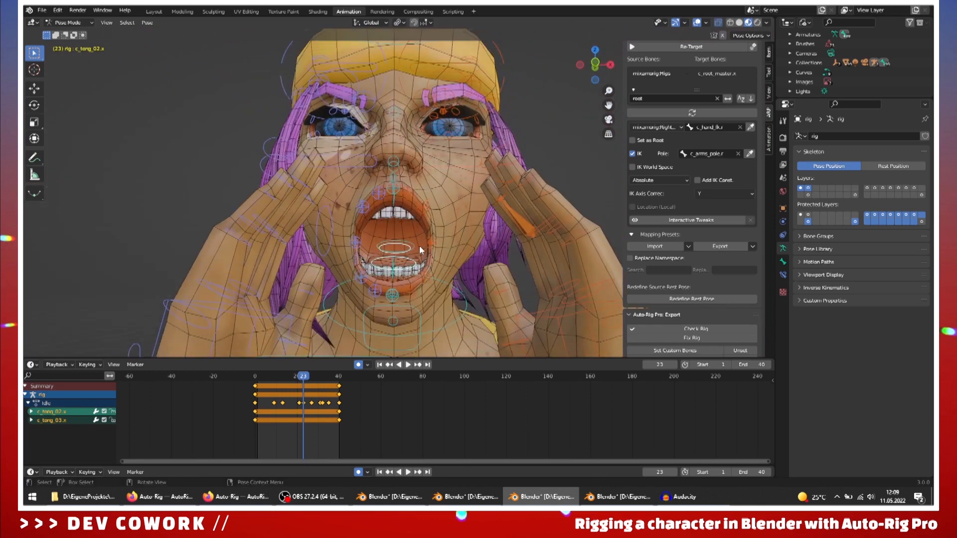
pyautogui.click(471, 229)
pyautogui.press('s')
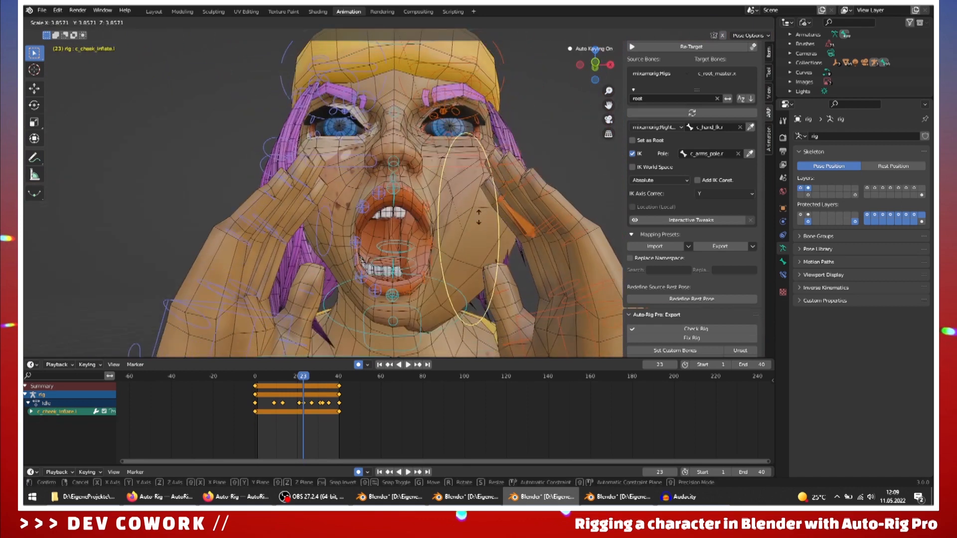
pyautogui.press('Escape')
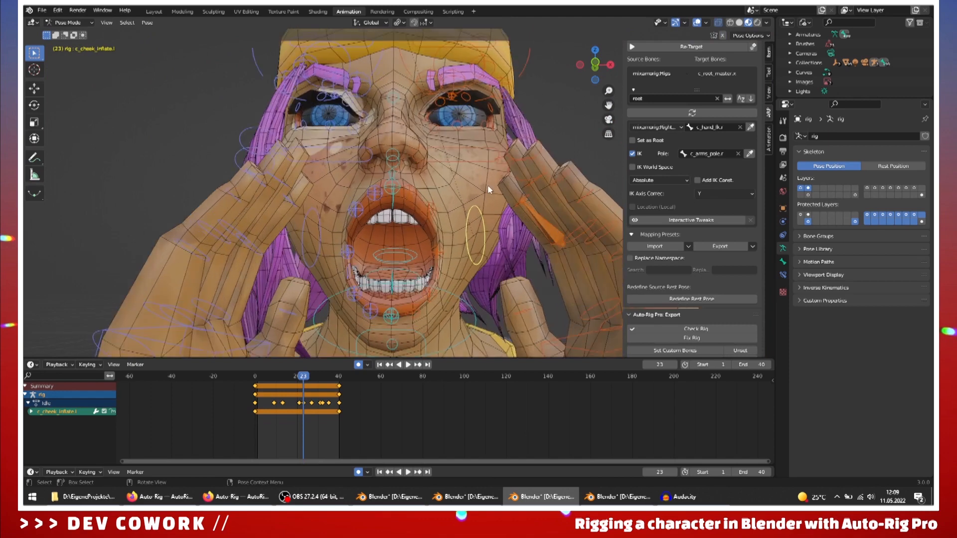
# Step: Try moving the c_eyelid_top.l controller down to close the upper eyelid, and cancel
pyautogui.scroll(4, 487, 184)
pyautogui.moveTo(488, 185); pyautogui.dragTo(333, 259, button='middle')
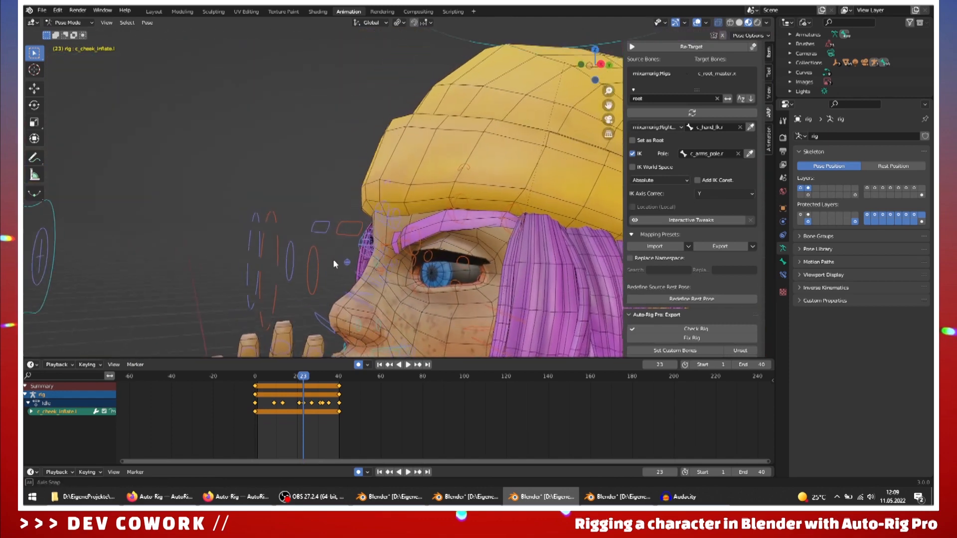
pyautogui.click(346, 235)
pyautogui.moveTo(388, 246); pyautogui.dragTo(418, 256, button='middle')
pyautogui.press('g')
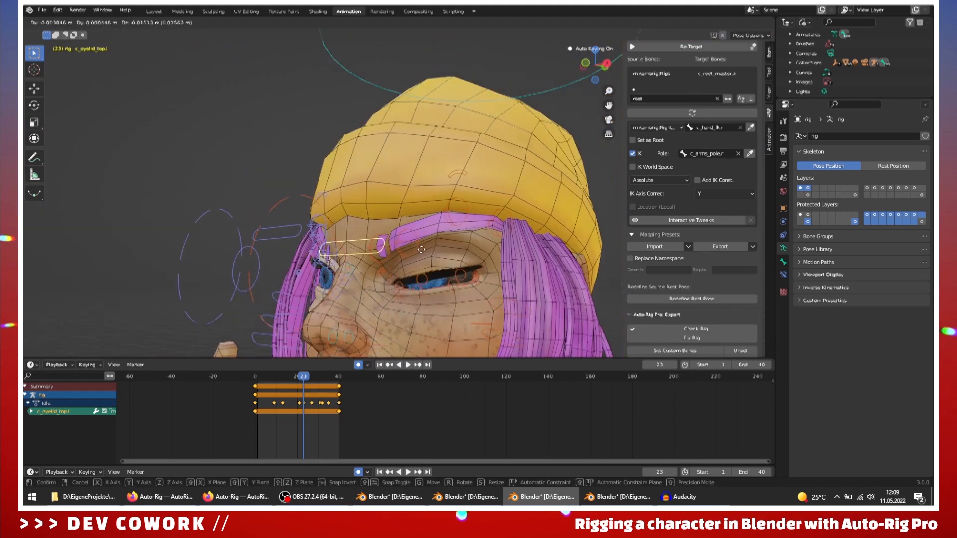
pyautogui.rightClick(413, 264)
# Step: Try moving the whole eyebrow with the c_eyebrow_full.l controller, and cancel
pyautogui.moveTo(413, 264); pyautogui.dragTo(399, 244, button='middle')
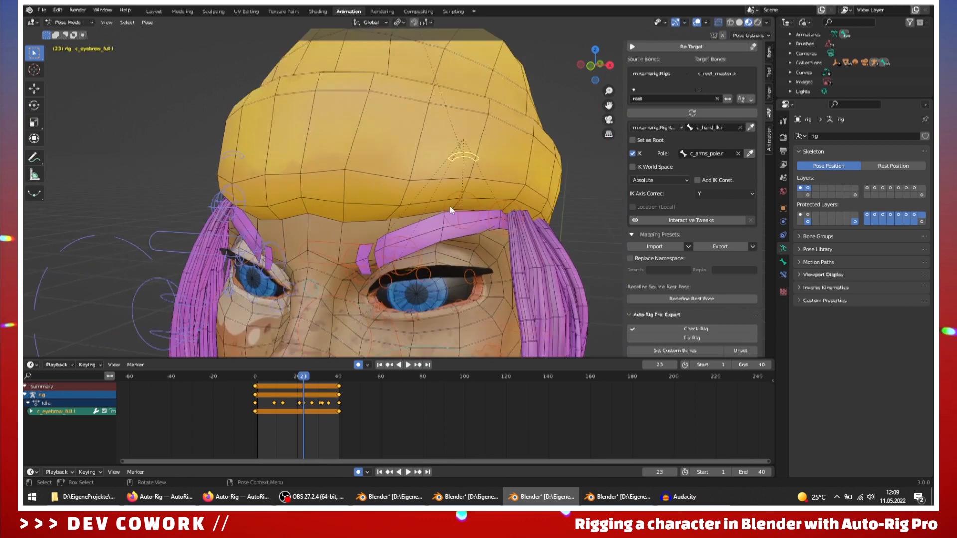
pyautogui.press('g')
pyautogui.rightClick(417, 293)
pyautogui.moveTo(417, 292); pyautogui.dragTo(428, 182, button='middle')
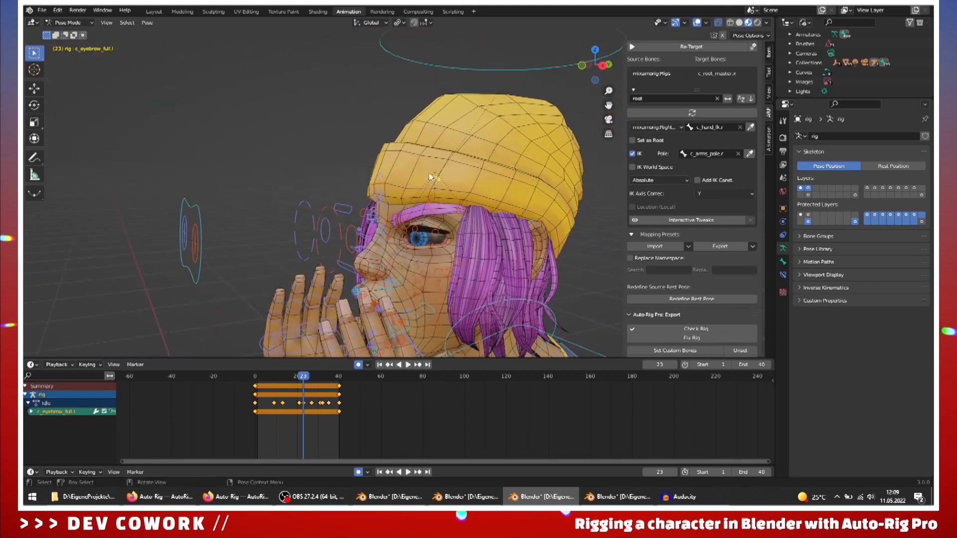
# Step: Return to the Blender window with the troll and examine the whole posed character from the front and the side
pyautogui.moveTo(390, 261); pyautogui.dragTo(319, 259, button='middle')
pyautogui.scroll(4, 477, 240)
pyautogui.click(390, 497)
pyautogui.moveTo(398, 232); pyautogui.dragTo(438, 251, button='middle')
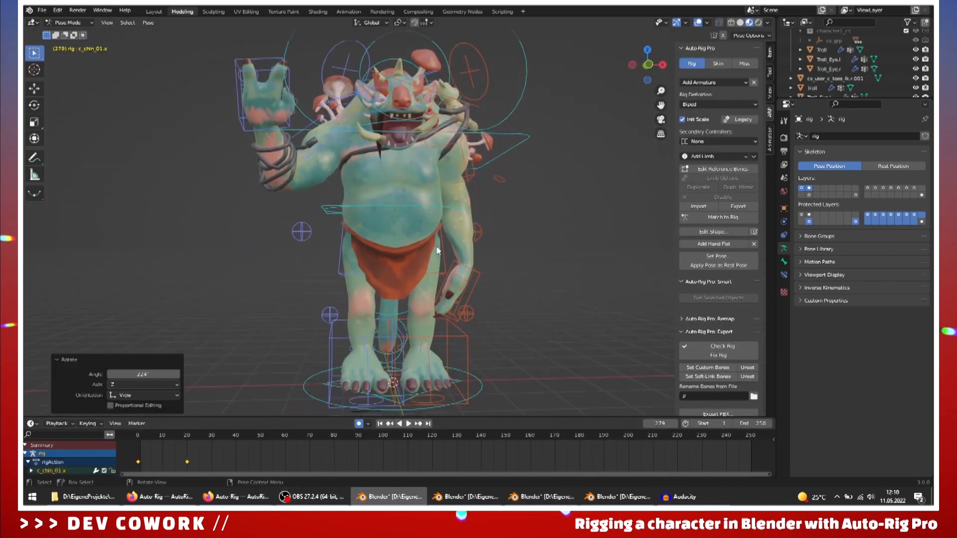
pyautogui.moveTo(497, 250); pyautogui.dragTo(446, 256, button='middle')
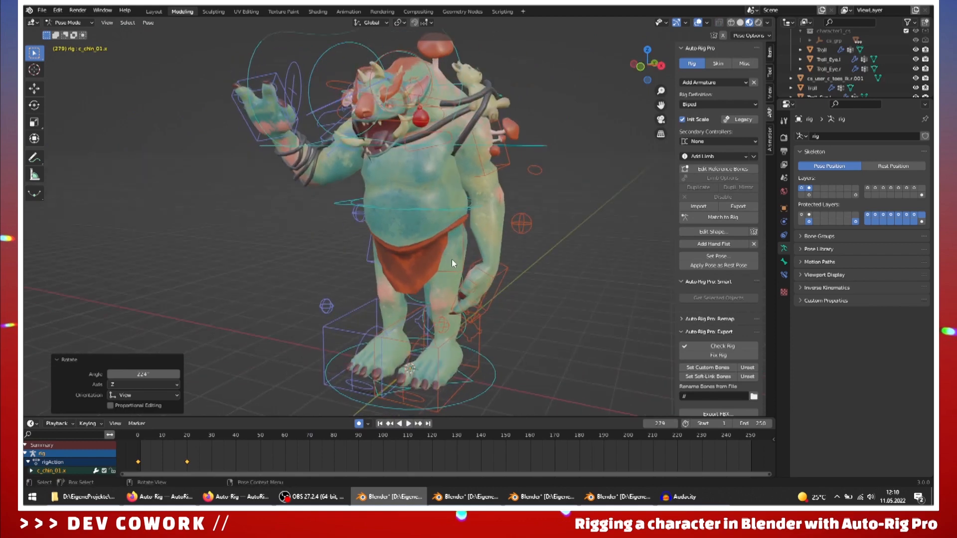
pyautogui.click(339, 502)
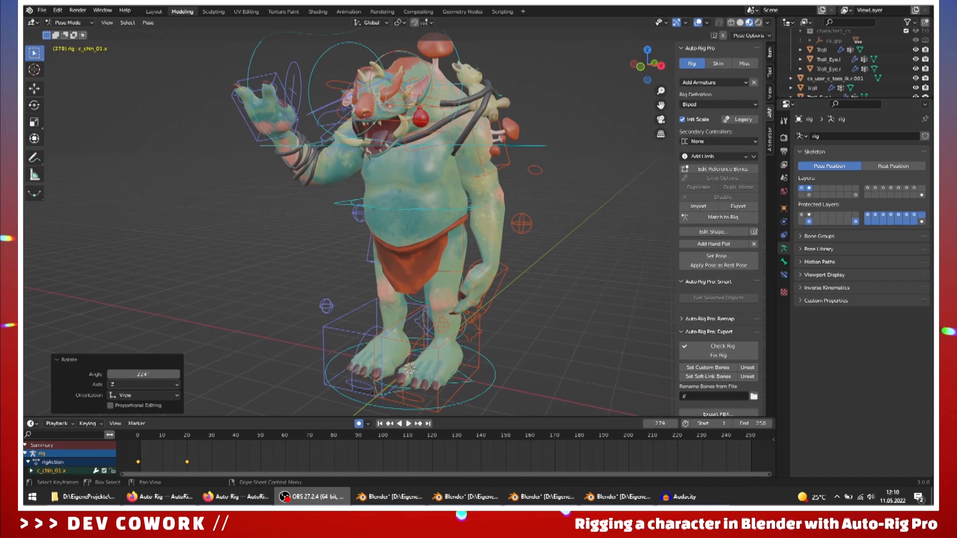